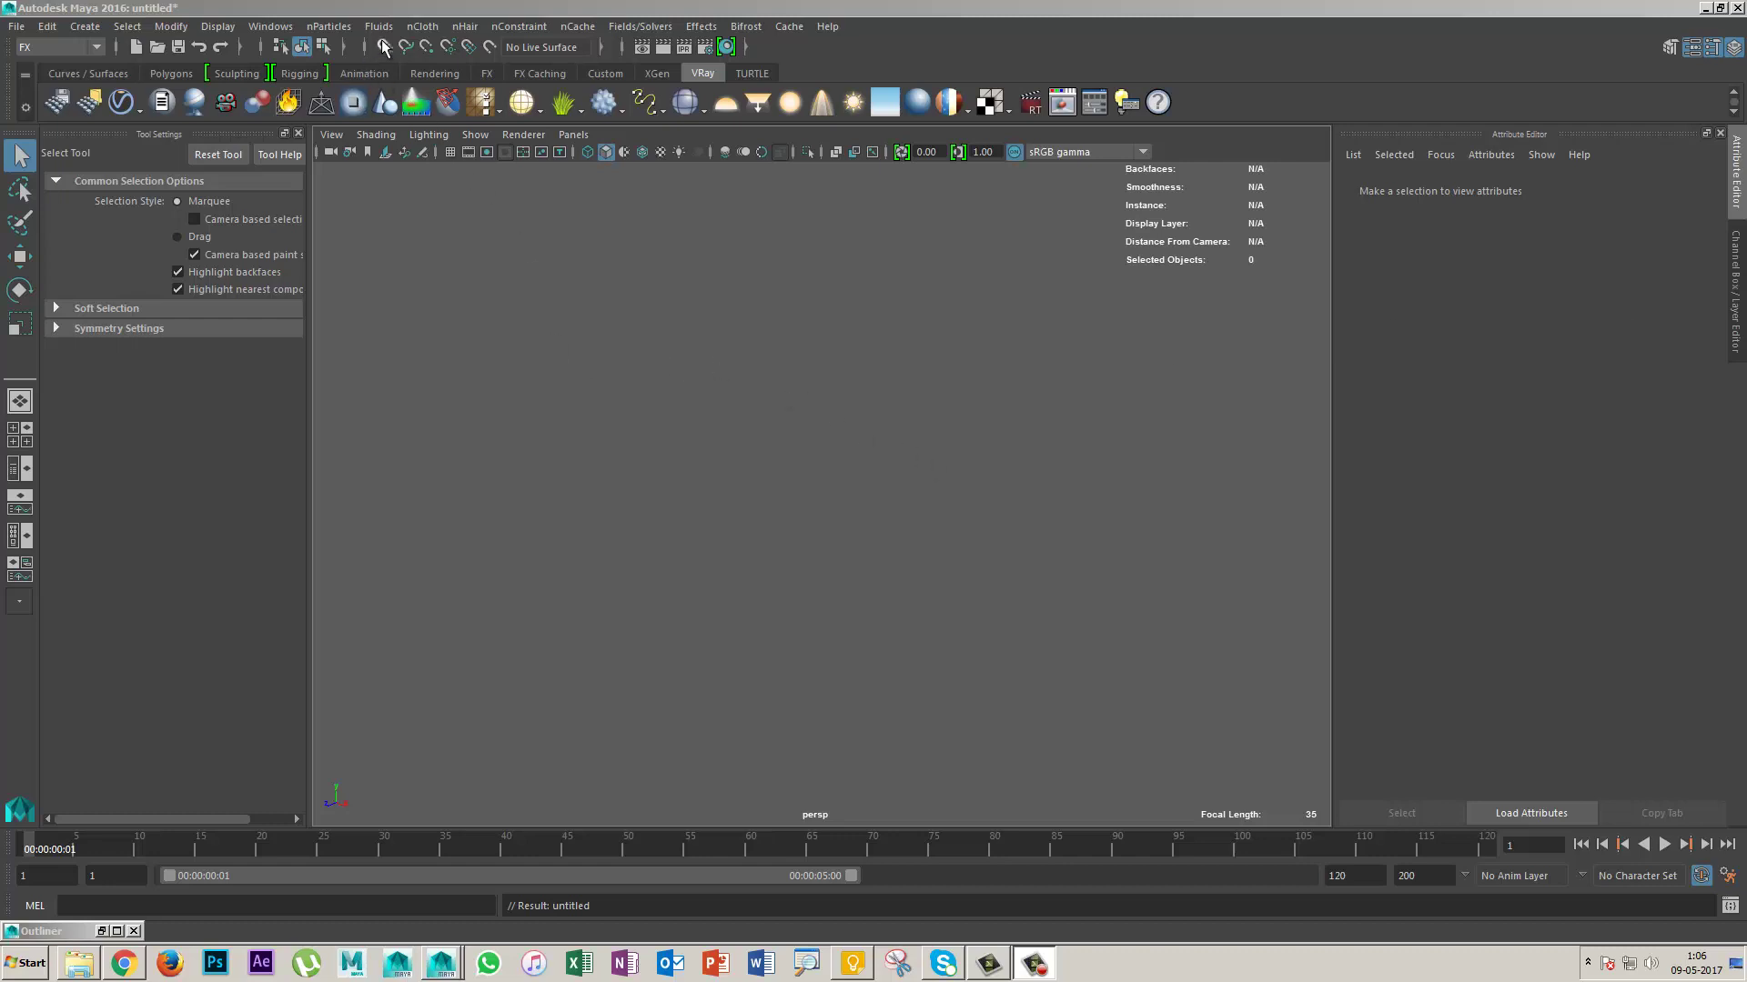
Step: Open the 3D Container with Emitter options and check resolution 10, size 10 and an Omni emitter
{"action": "left_click", "coordinate": [378, 25]}
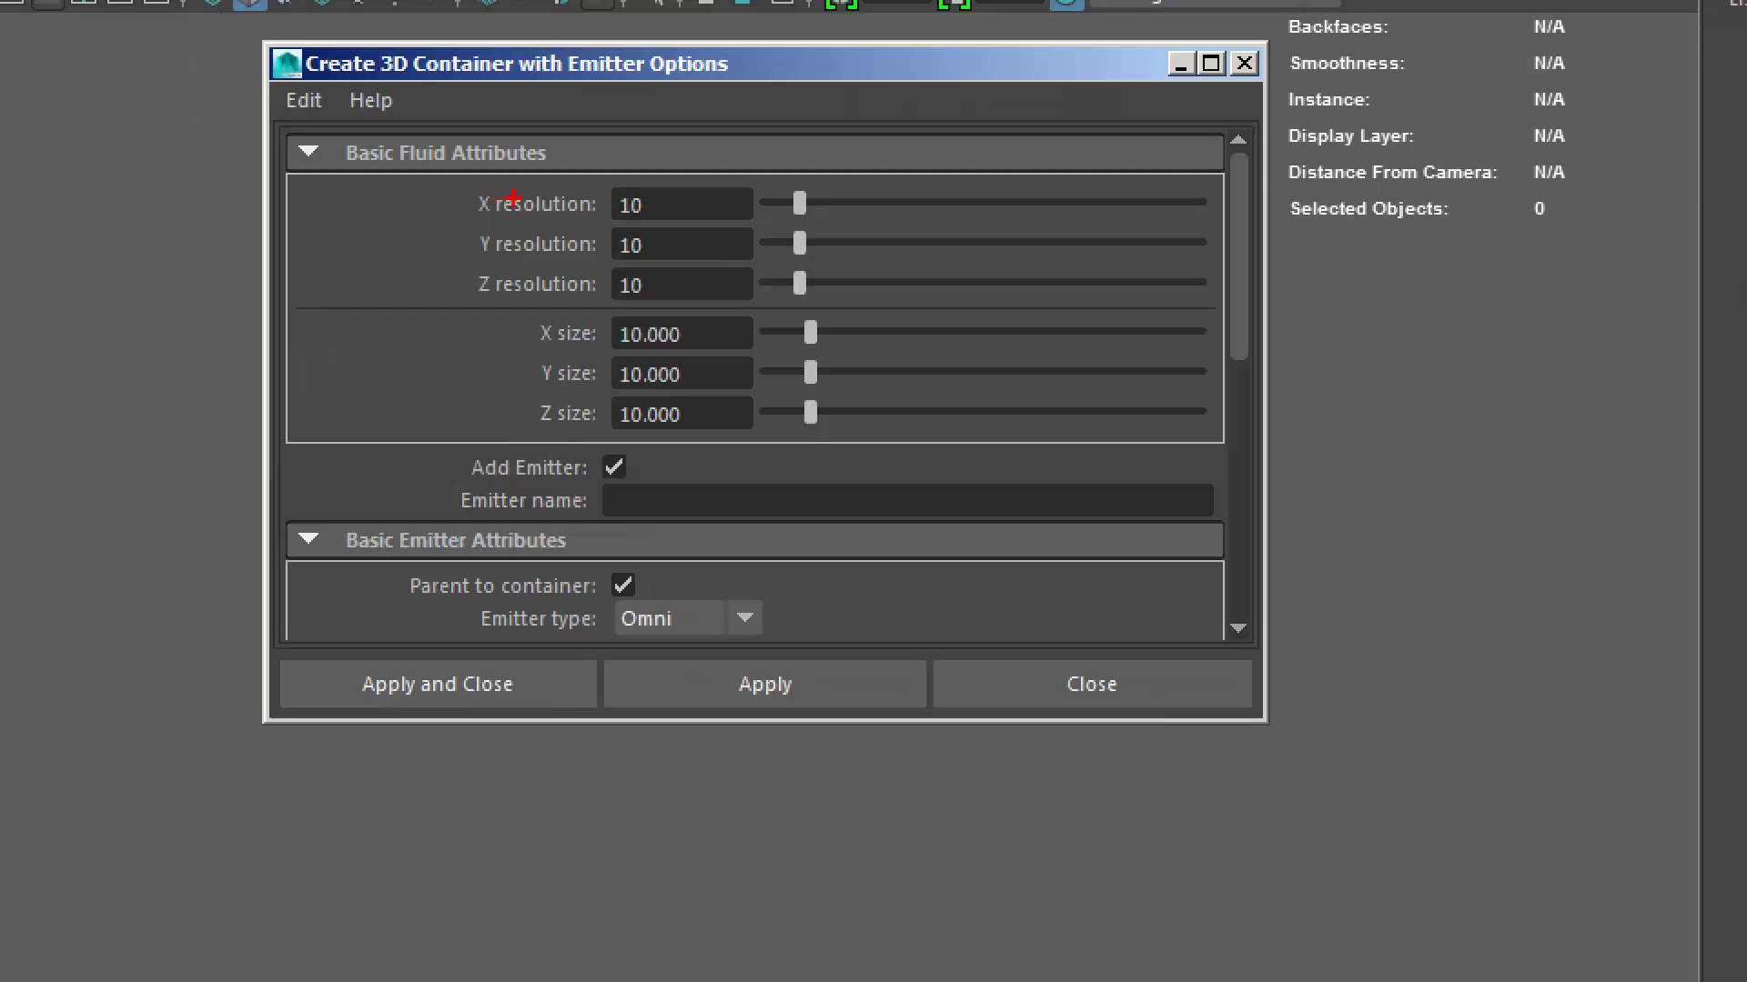
{"action": "left_click_drag", "start_coordinate": [575, 151], "coordinate": [642, 95]}
{"action": "left_click_drag", "start_coordinate": [499, 362], "coordinate": [532, 421]}
{"action": "left_click_drag", "start_coordinate": [646, 448], "coordinate": [628, 475]}
{"action": "left_click_drag", "start_coordinate": [787, 616], "coordinate": [874, 510]}
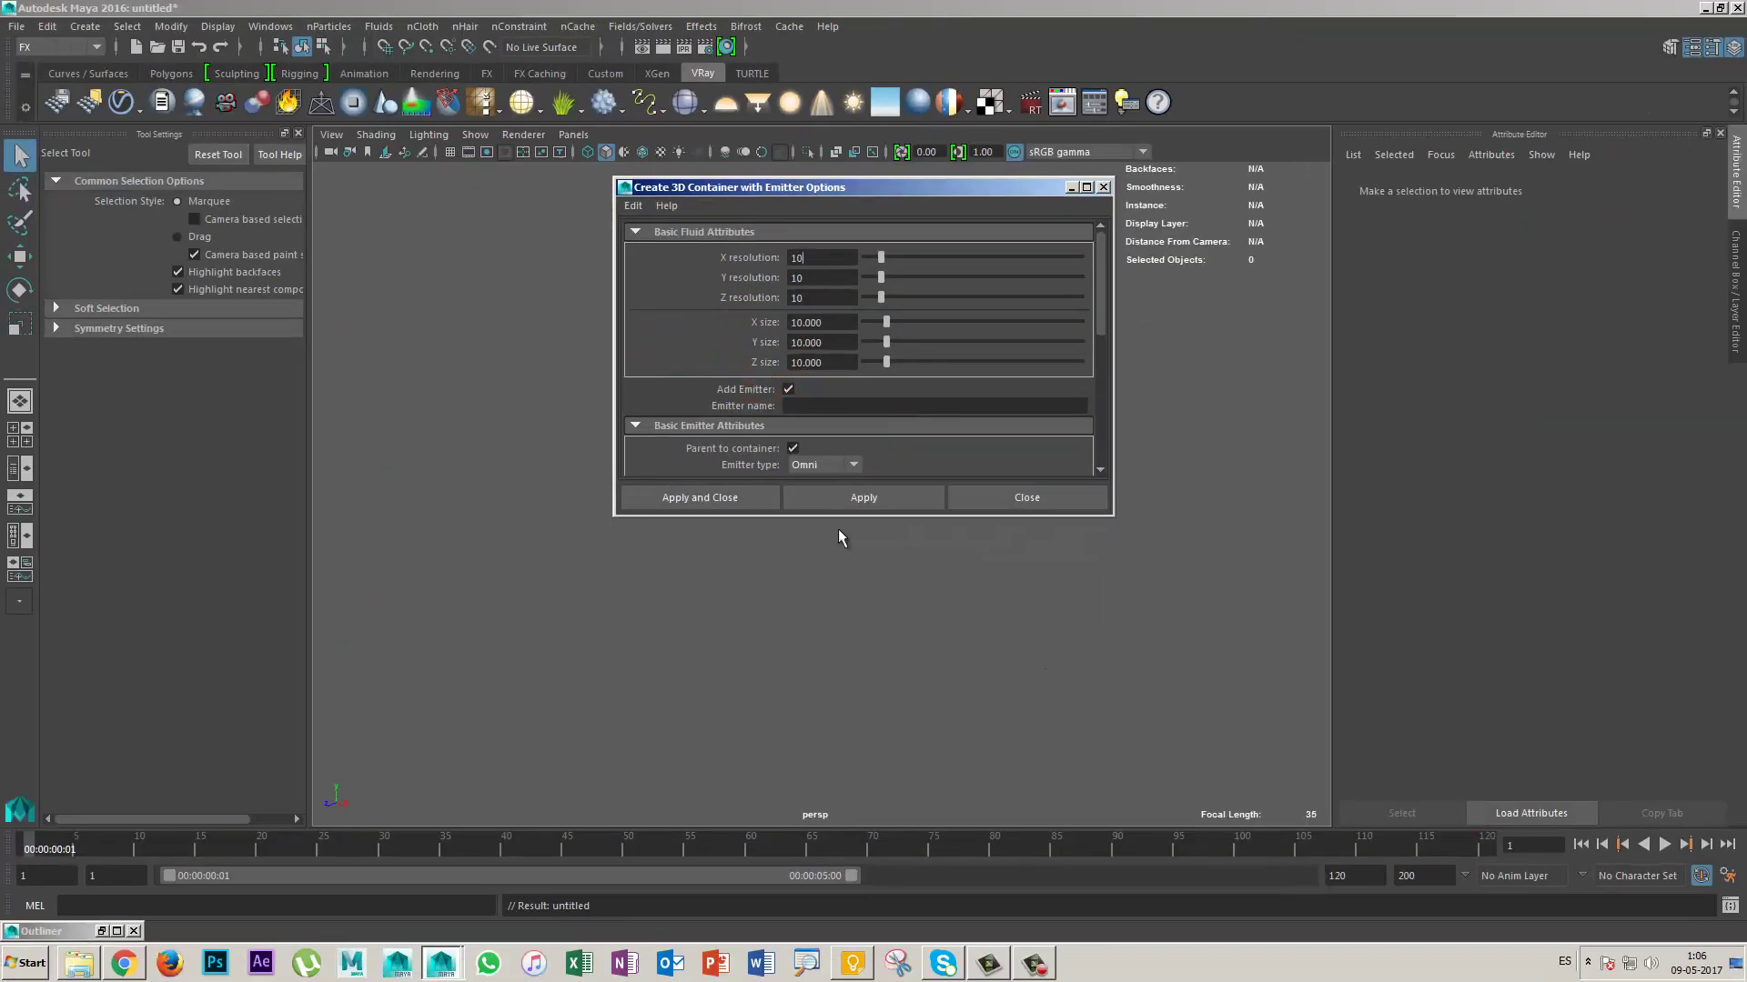
Step: Create the 3D fluid container with emitter and select the emitter inside it
{"action": "left_click", "coordinate": [819, 498]}
{"action": "left_click", "coordinate": [1032, 502]}
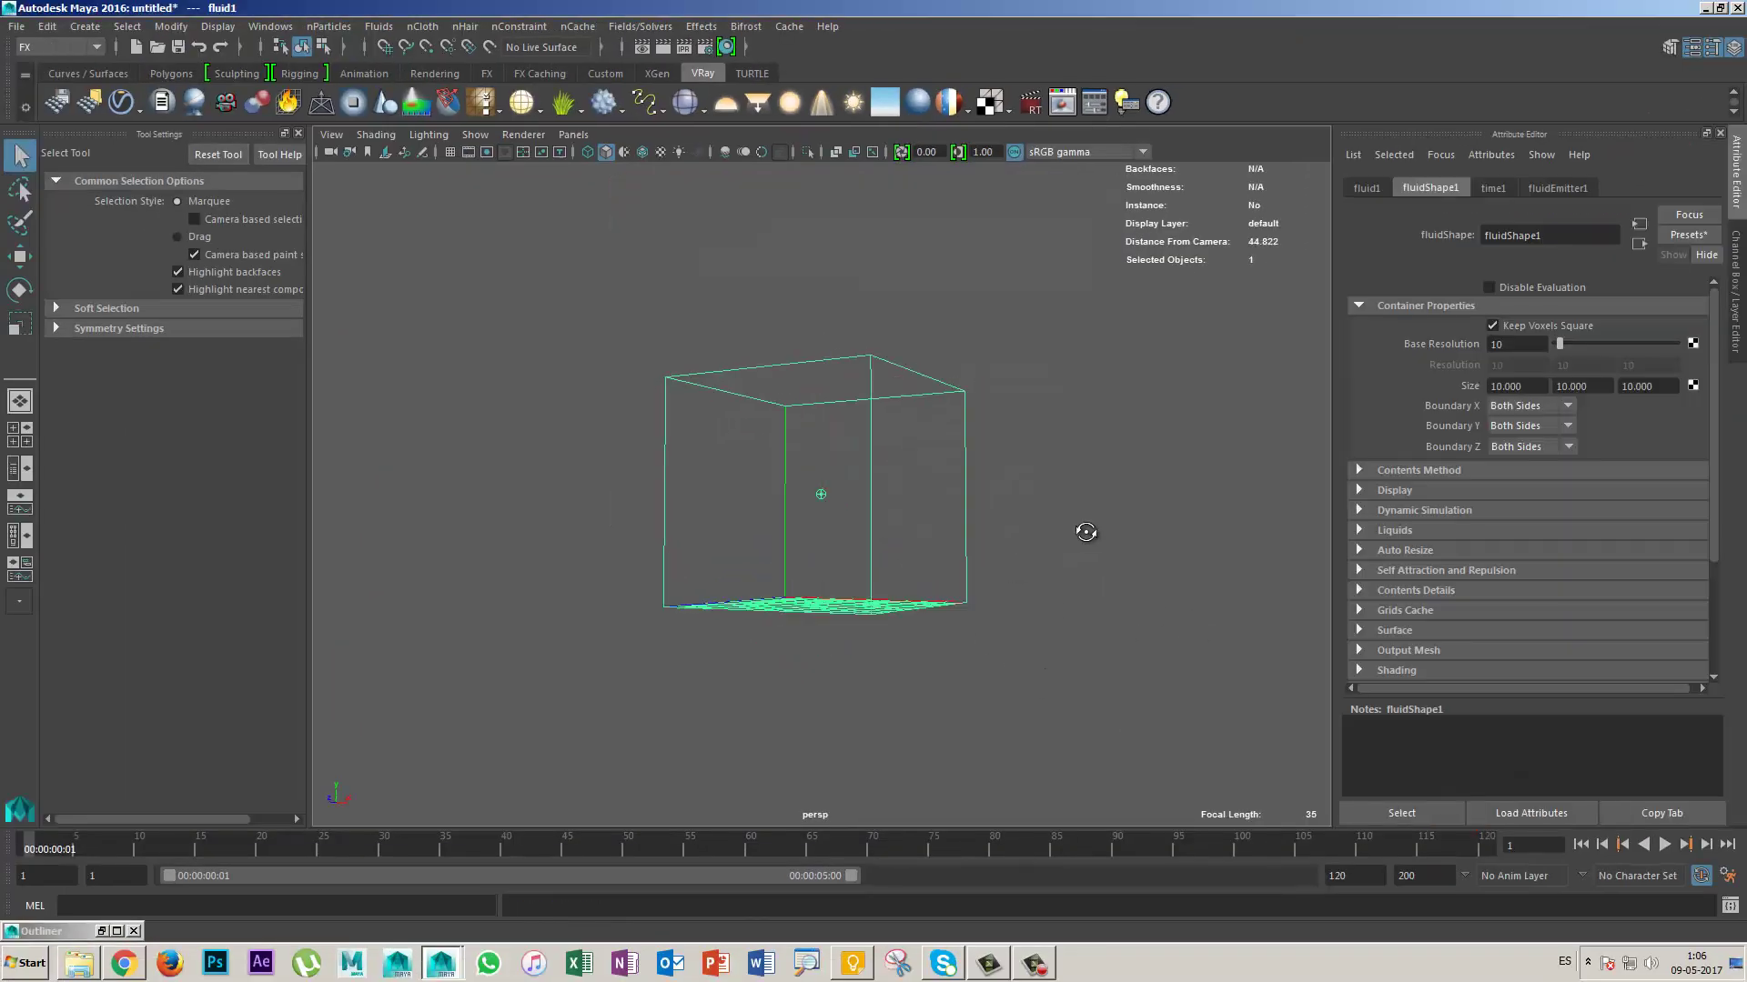
{"action": "left_click_drag", "start_coordinate": [1062, 570], "coordinate": [1216, 650], "text": "alt"}
{"action": "left_click", "coordinate": [821, 494]}
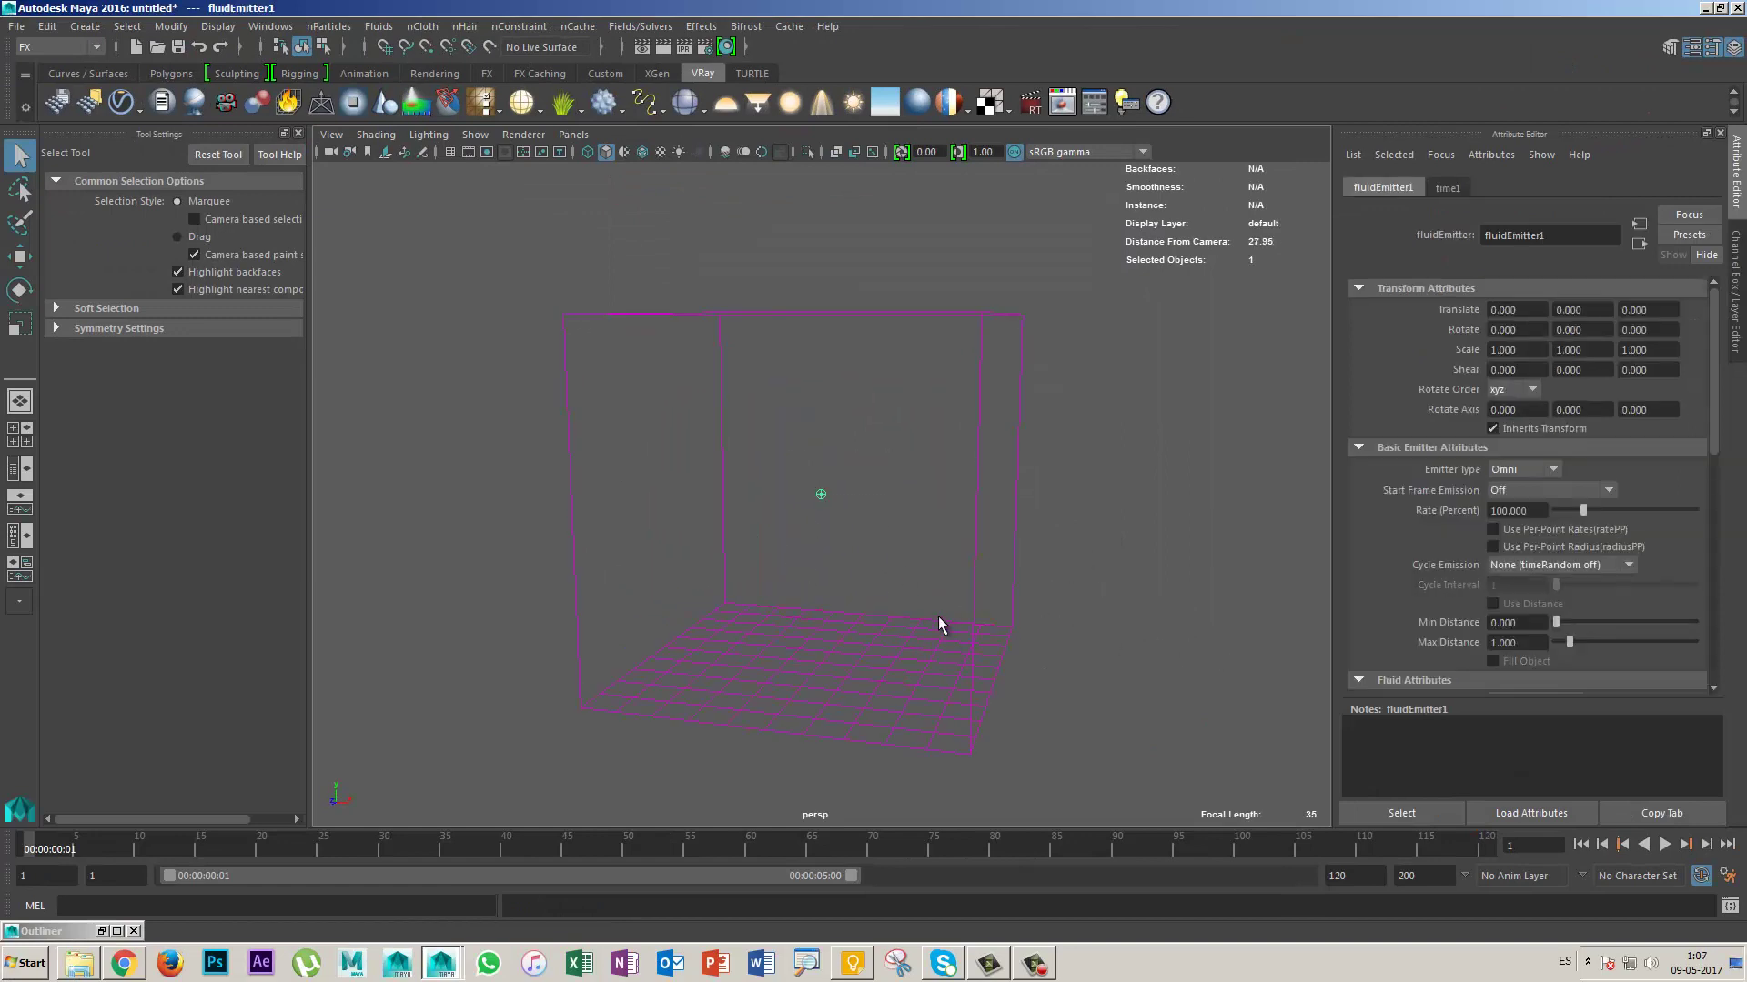
{"action": "left_click", "coordinate": [1053, 604]}
{"action": "mouse_move", "coordinate": [1010, 591]}
{"action": "left_mouse_down"}
{"action": "mouse_move", "coordinate": [1224, 650]}
{"action": "mouse_move", "coordinate": [882, 541]}
{"action": "left_mouse_up"}
{"action": "left_click", "coordinate": [820, 494]}
Step: Open the Outliner and expand fluid1 to reveal fluidEmitter1
{"action": "left_click", "coordinate": [378, 27]}
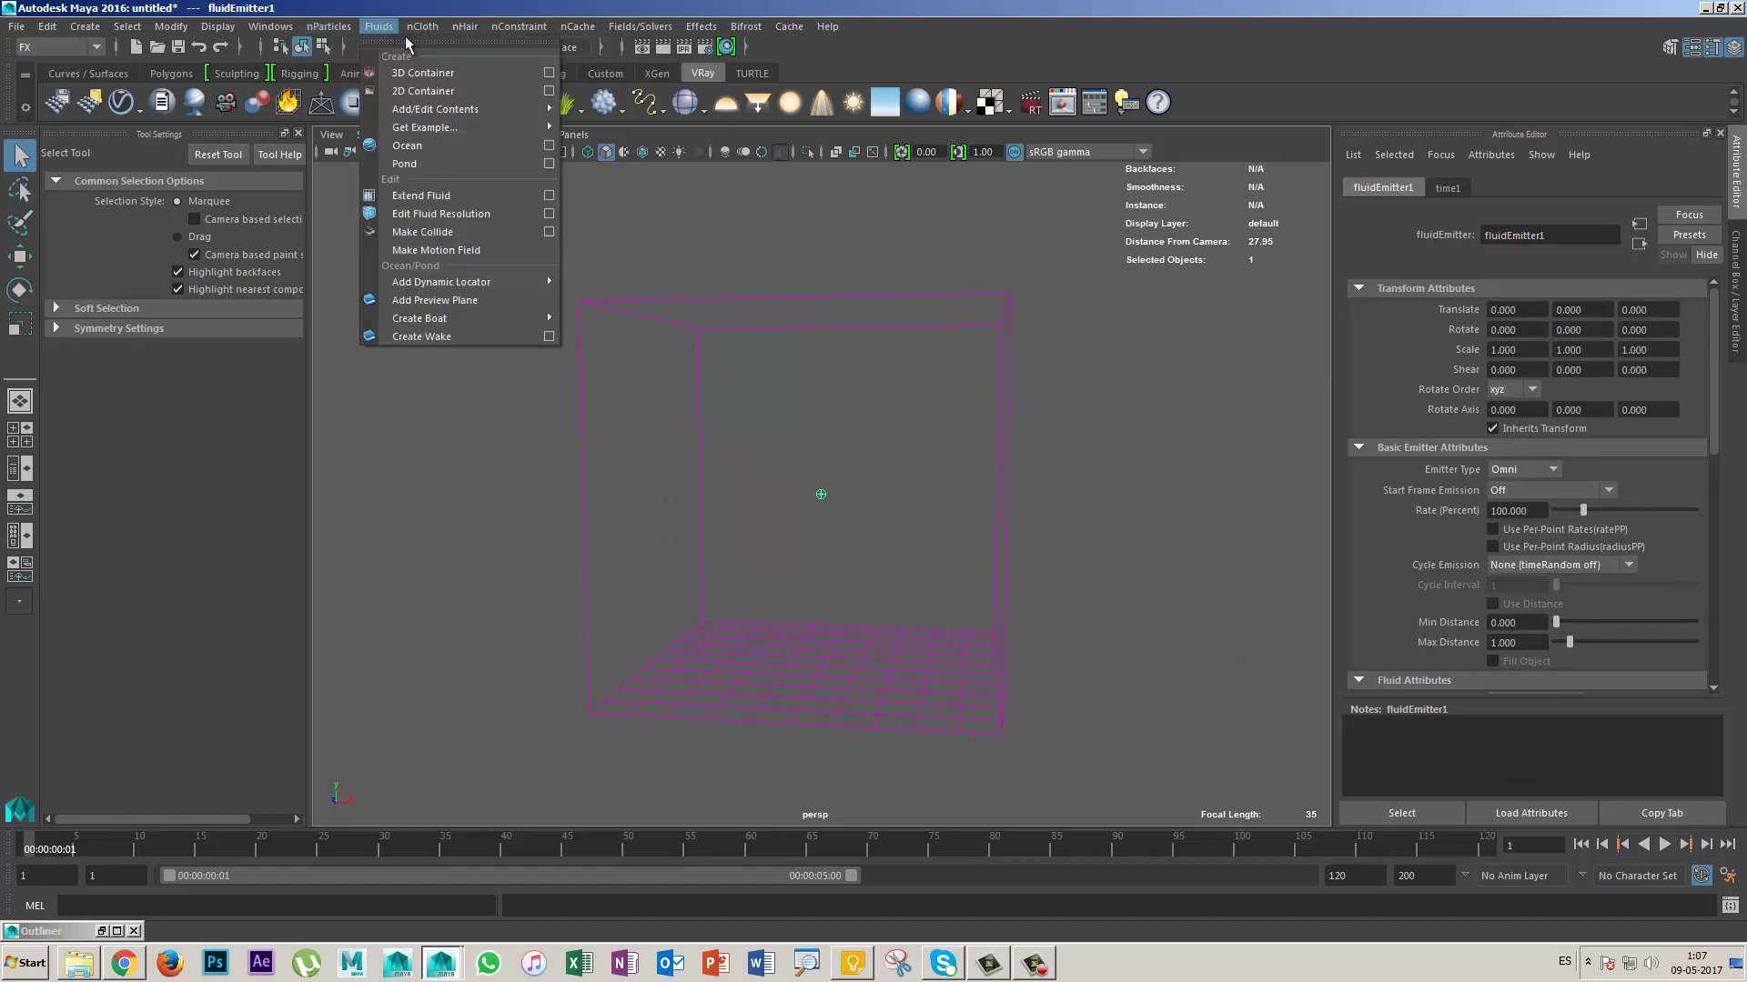
{"action": "left_click", "coordinate": [424, 417]}
{"action": "left_click", "coordinate": [821, 494]}
{"action": "left_click", "coordinate": [282, 27]}
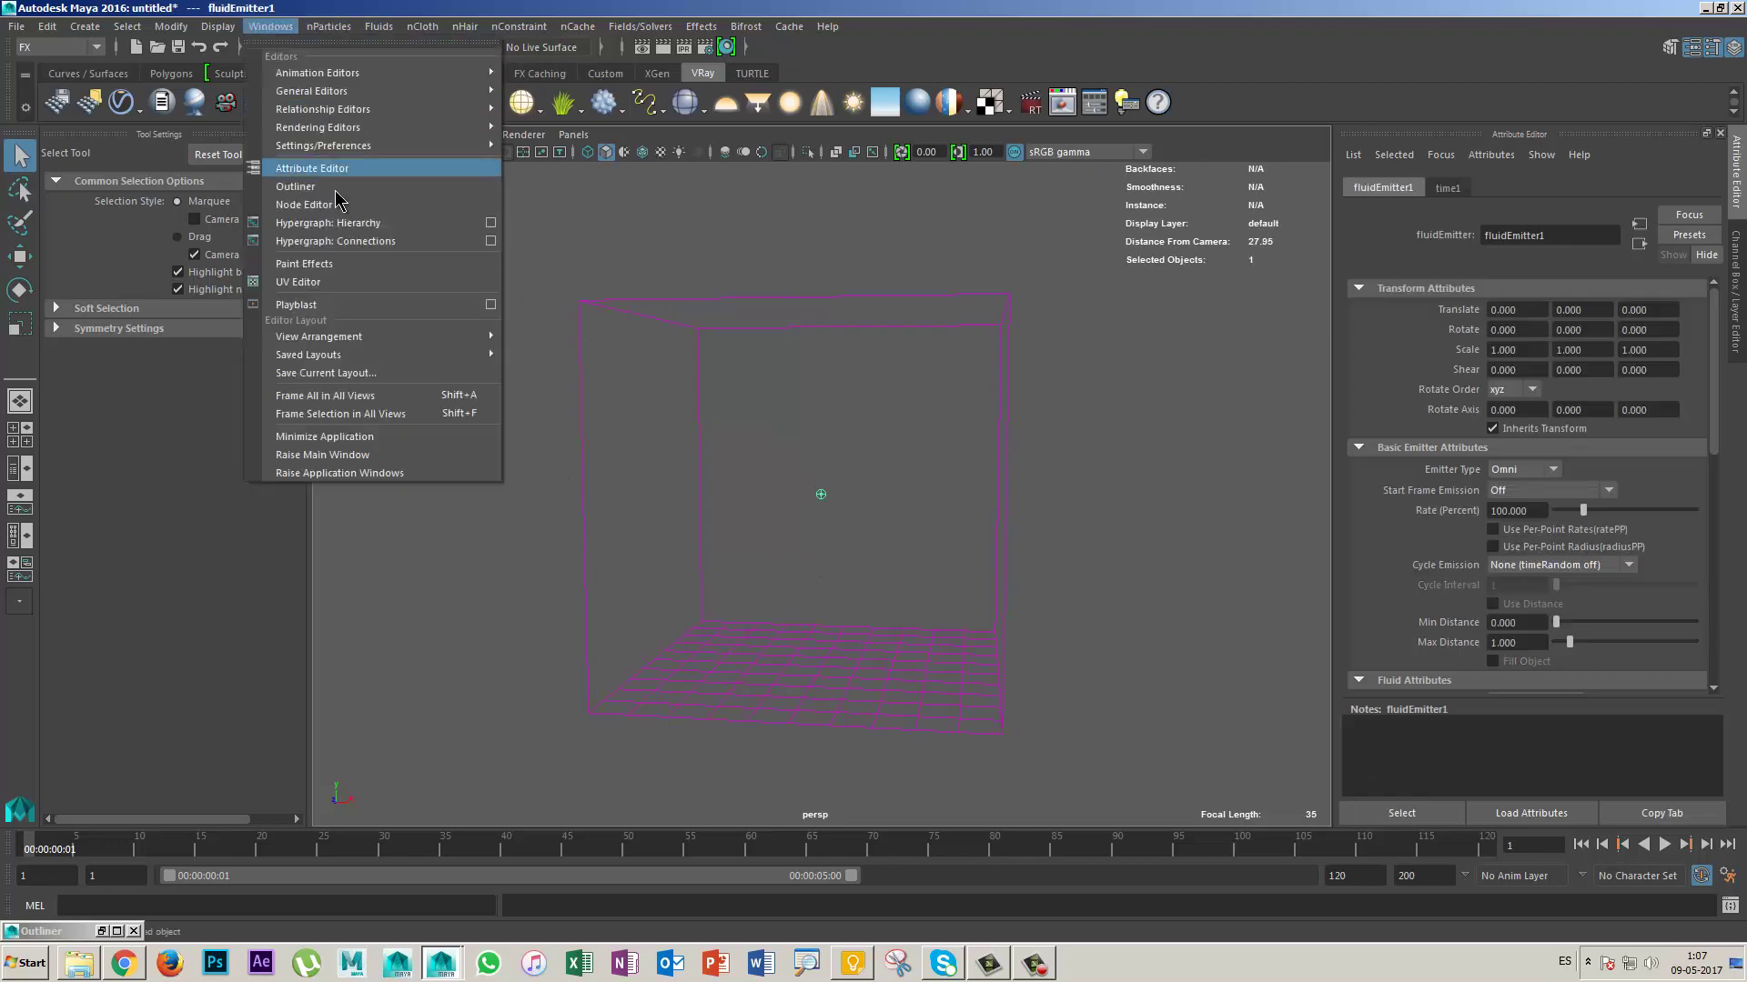
{"action": "left_click", "coordinate": [277, 172]}
{"action": "left_click", "coordinate": [95, 553]}
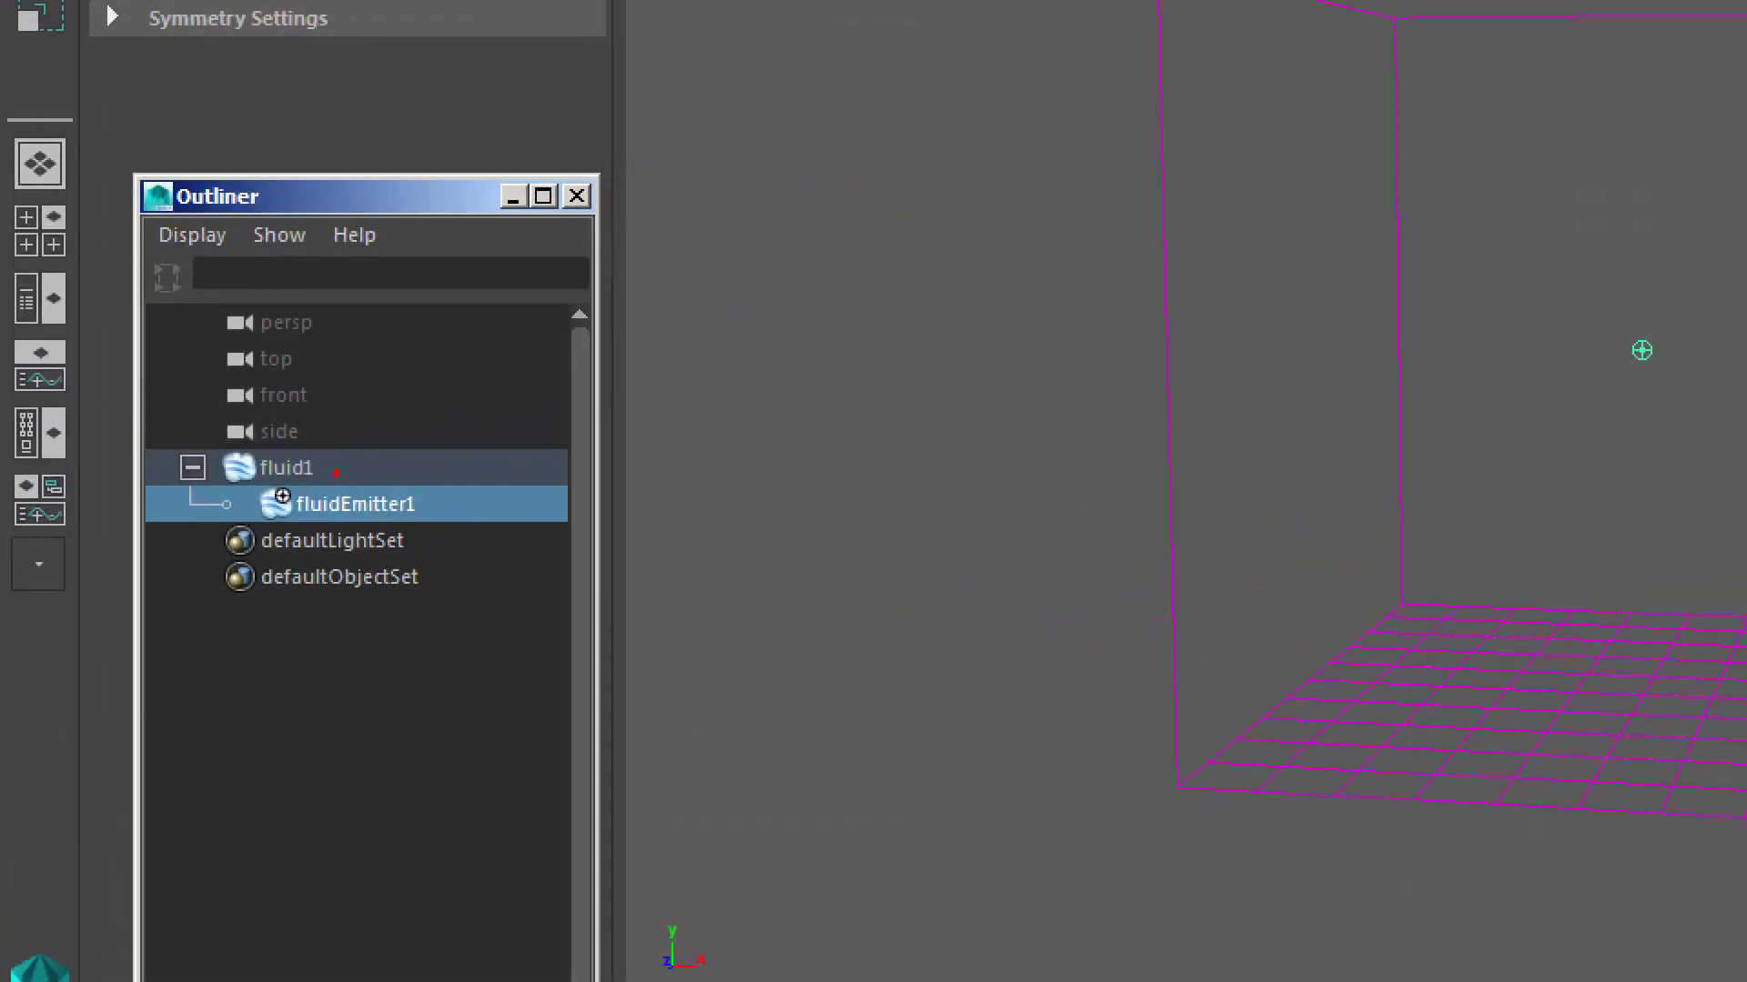
{"action": "left_click_drag", "start_coordinate": [335, 475], "coordinate": [392, 403]}
{"action": "left_click_drag", "start_coordinate": [436, 497], "coordinate": [497, 438]}
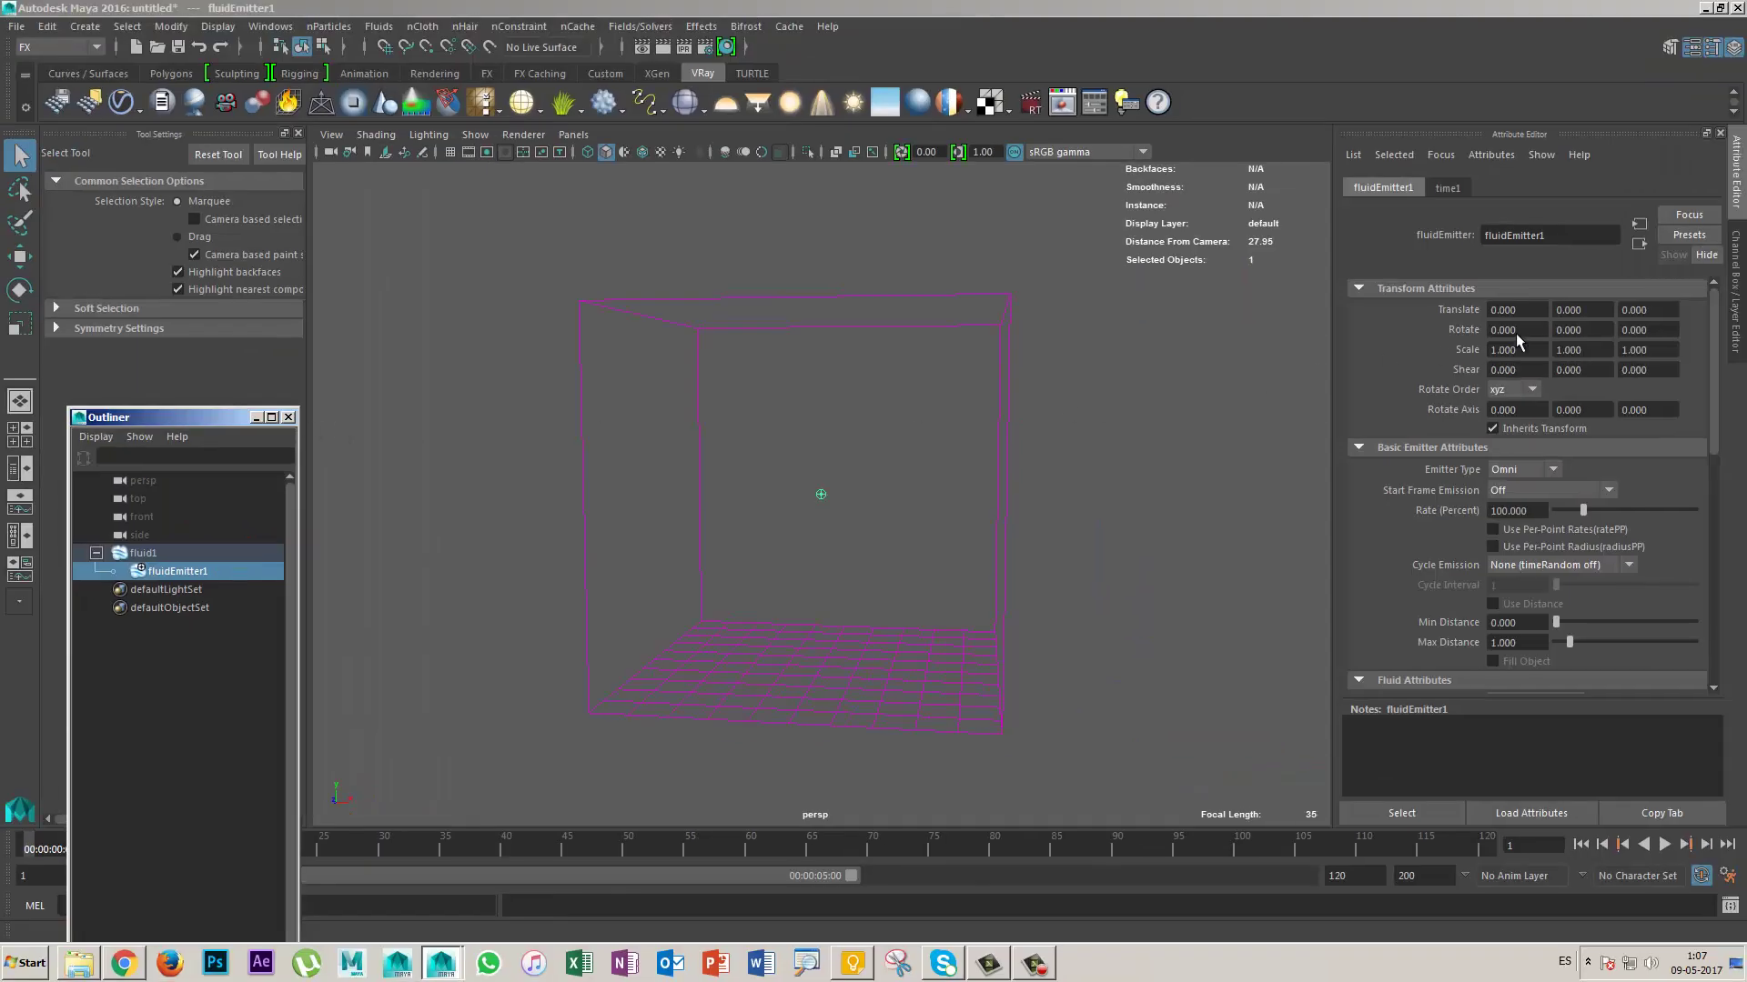
Step: Pickwalk up to fluid1 and check its Container Properties: resolution 10, size 10, Both Sides boundaries
{"action": "key", "text": "Up"}
{"action": "left_click_drag", "start_coordinate": [1068, 444], "coordinate": [1219, 494], "text": "alt"}
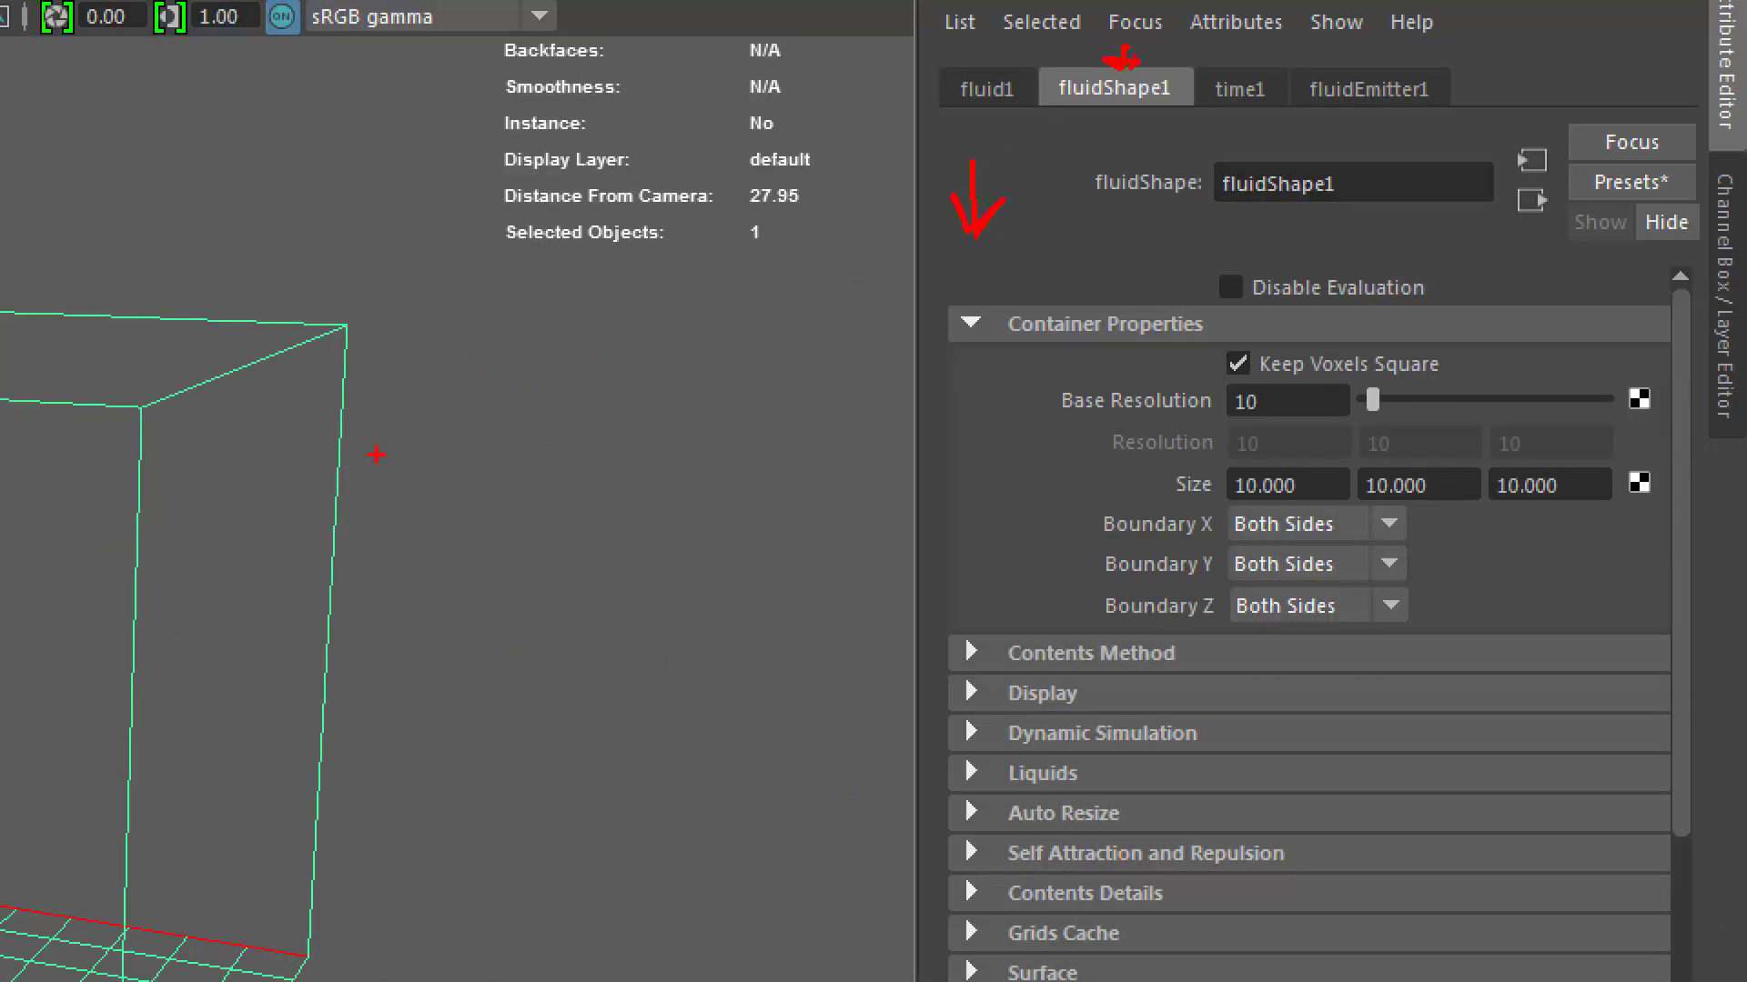
{"action": "left_click_drag", "start_coordinate": [585, 367], "coordinate": [414, 496]}
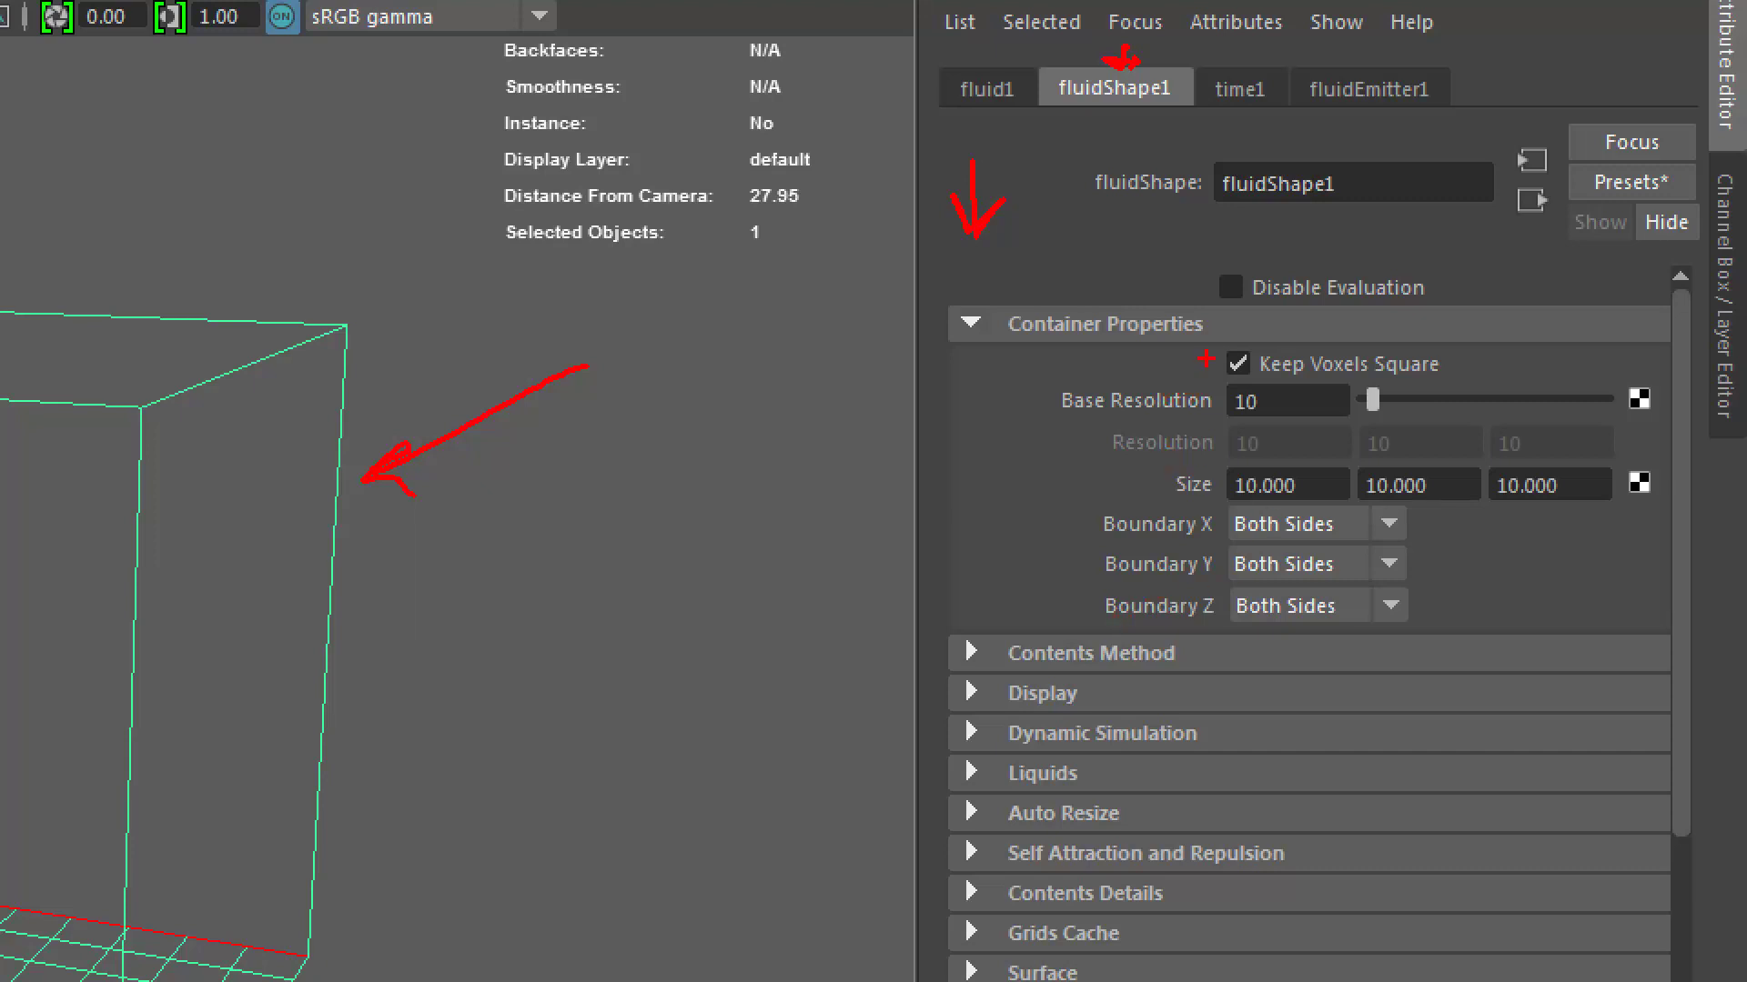
{"action": "left_click_drag", "start_coordinate": [1217, 323], "coordinate": [1310, 279]}
{"action": "left_click_drag", "start_coordinate": [1076, 544], "coordinate": [1132, 610]}
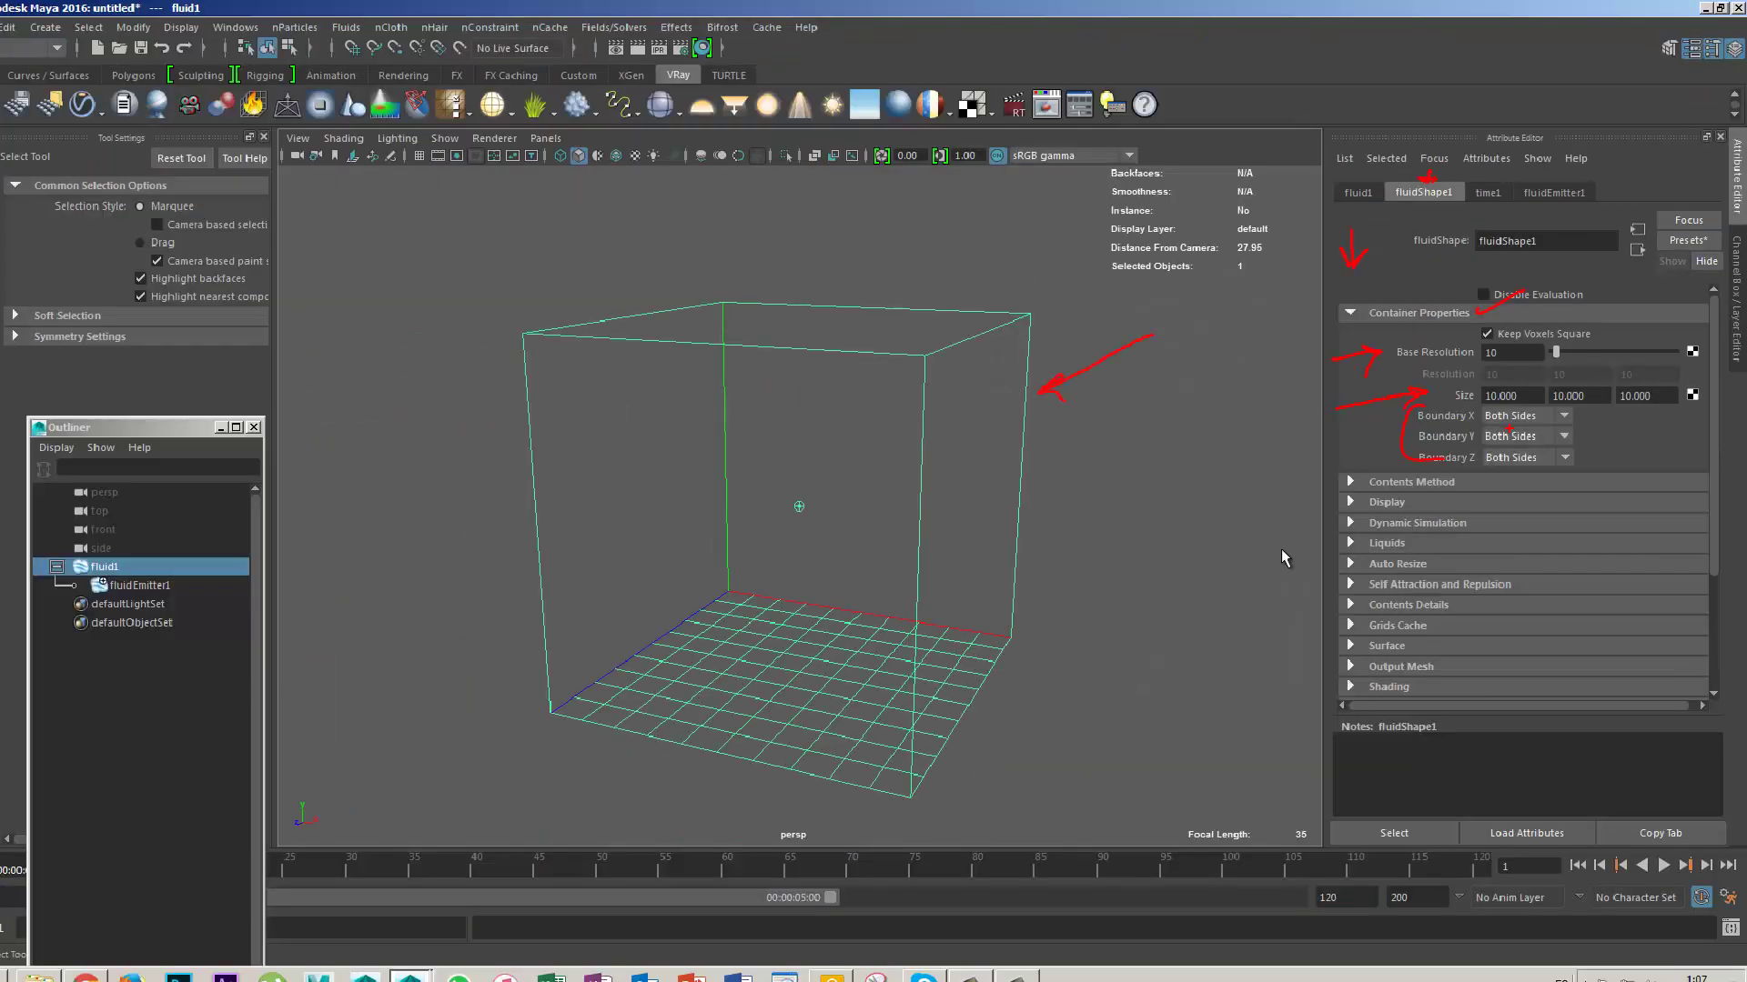
Step: Play the smoke simulation with the playback range extended to frame 200
{"action": "key", "text": "alt+v"}
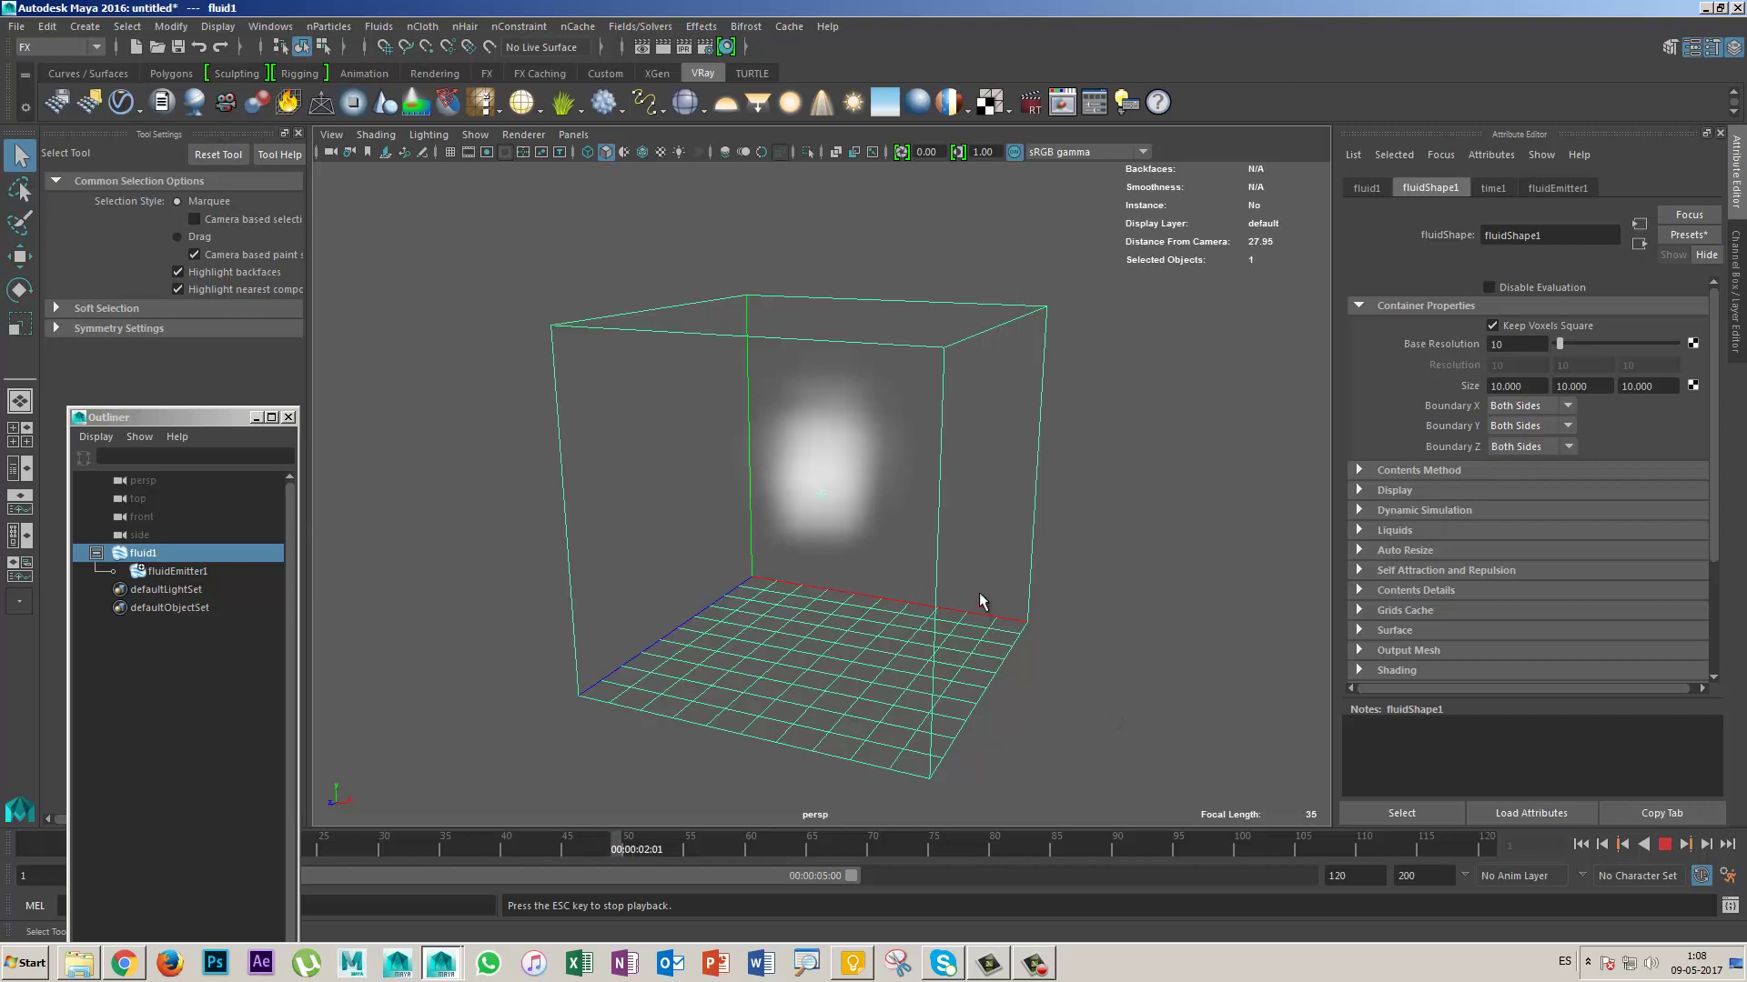
{"action": "double_click", "coordinate": [817, 873]}
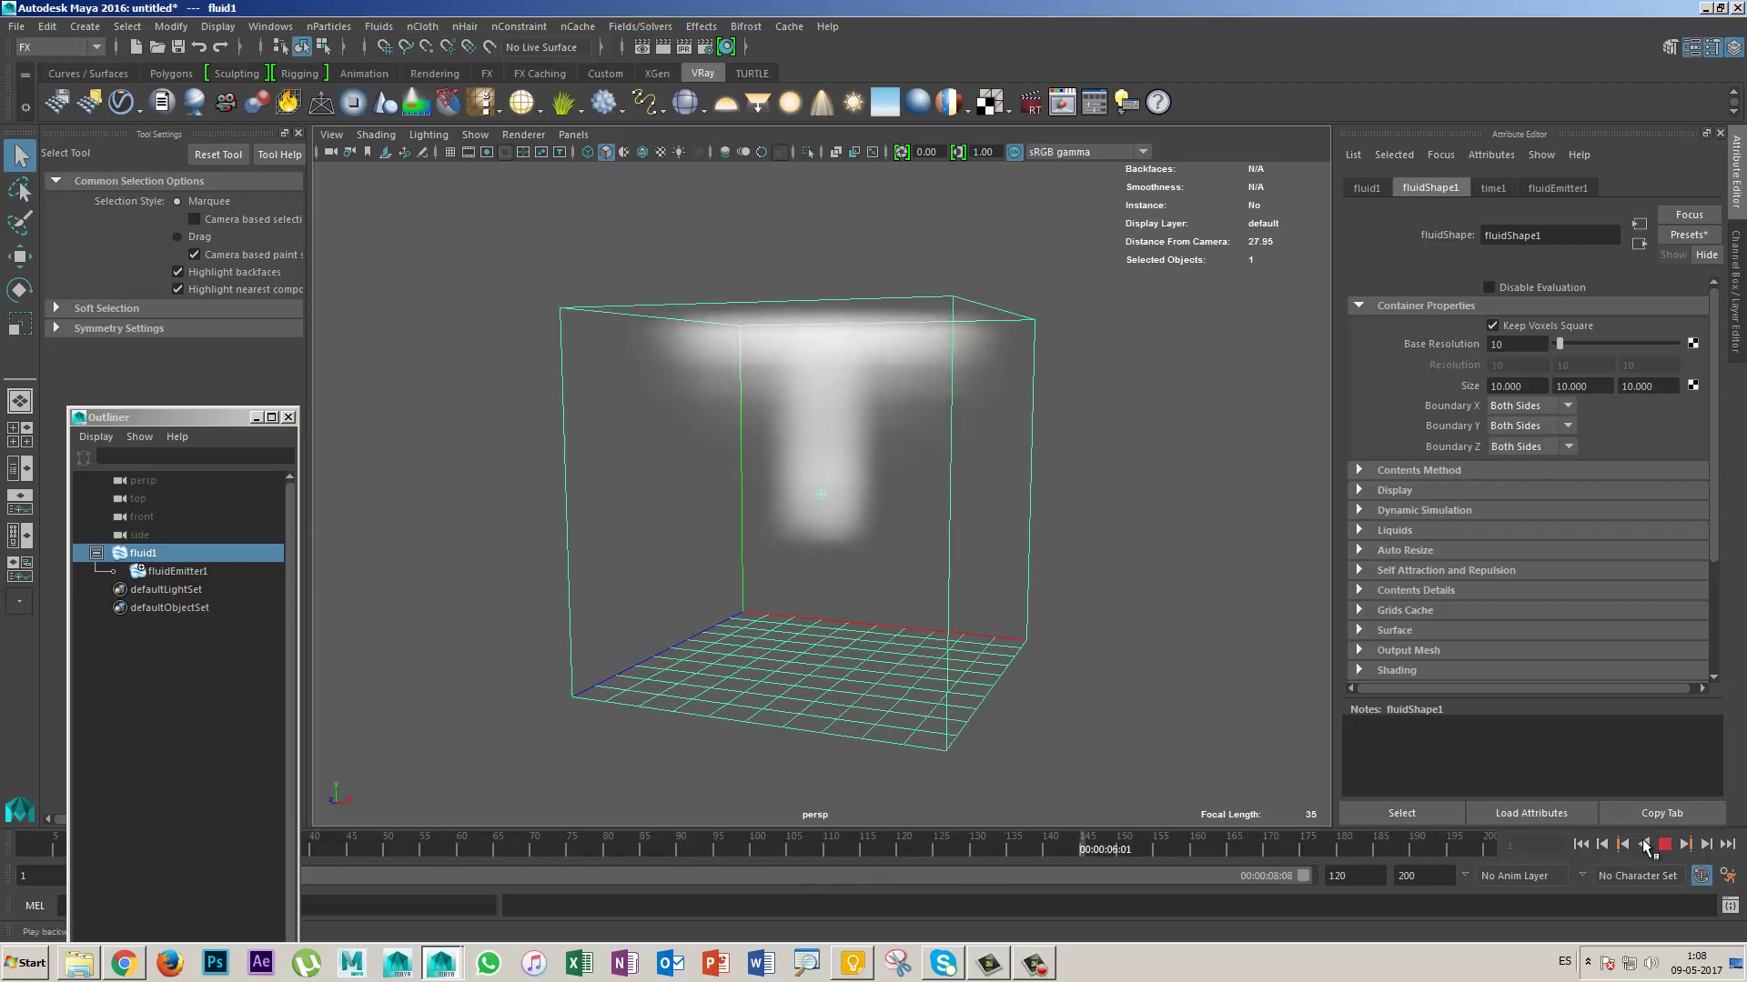
{"action": "left_click_drag", "start_coordinate": [919, 546], "coordinate": [951, 546], "text": "alt"}
{"action": "right_click_drag", "start_coordinate": [950, 546], "coordinate": [1150, 624], "text": "alt"}
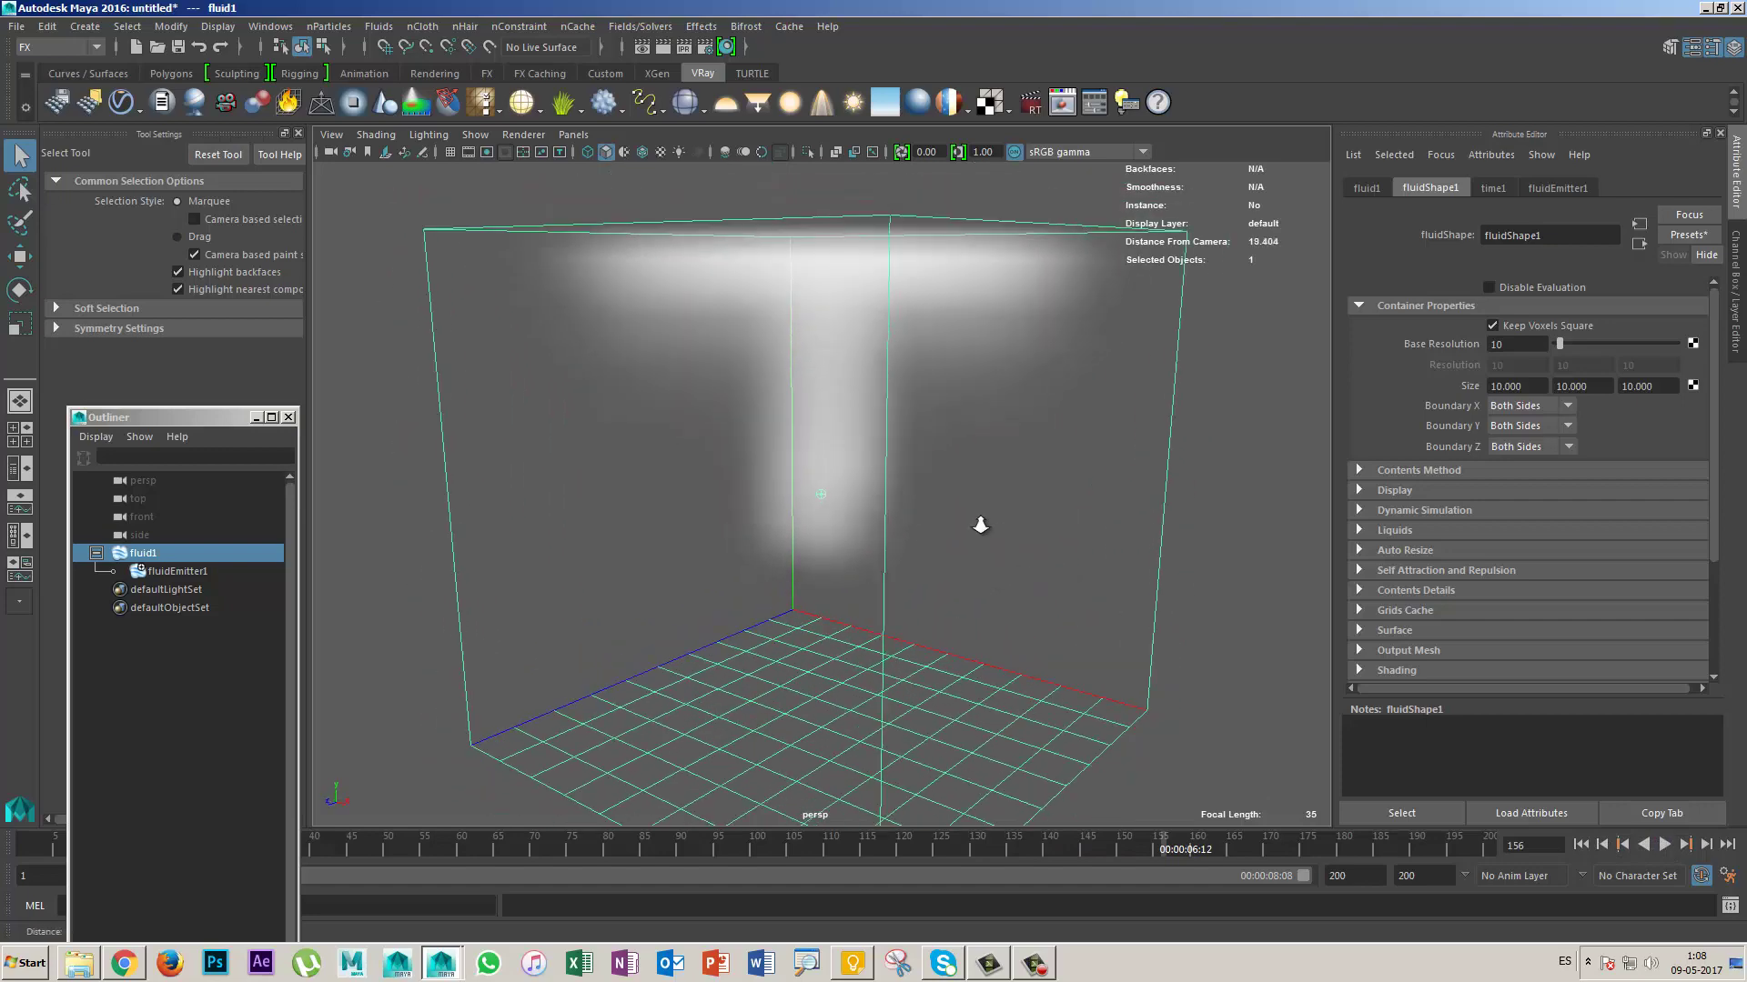
{"action": "mouse_move", "coordinate": [1151, 624]}
{"action": "left_mouse_down", "text": "alt"}
{"action": "mouse_move", "coordinate": [952, 530]}
{"action": "mouse_move", "coordinate": [889, 522]}
{"action": "left_mouse_up", "text": "alt"}
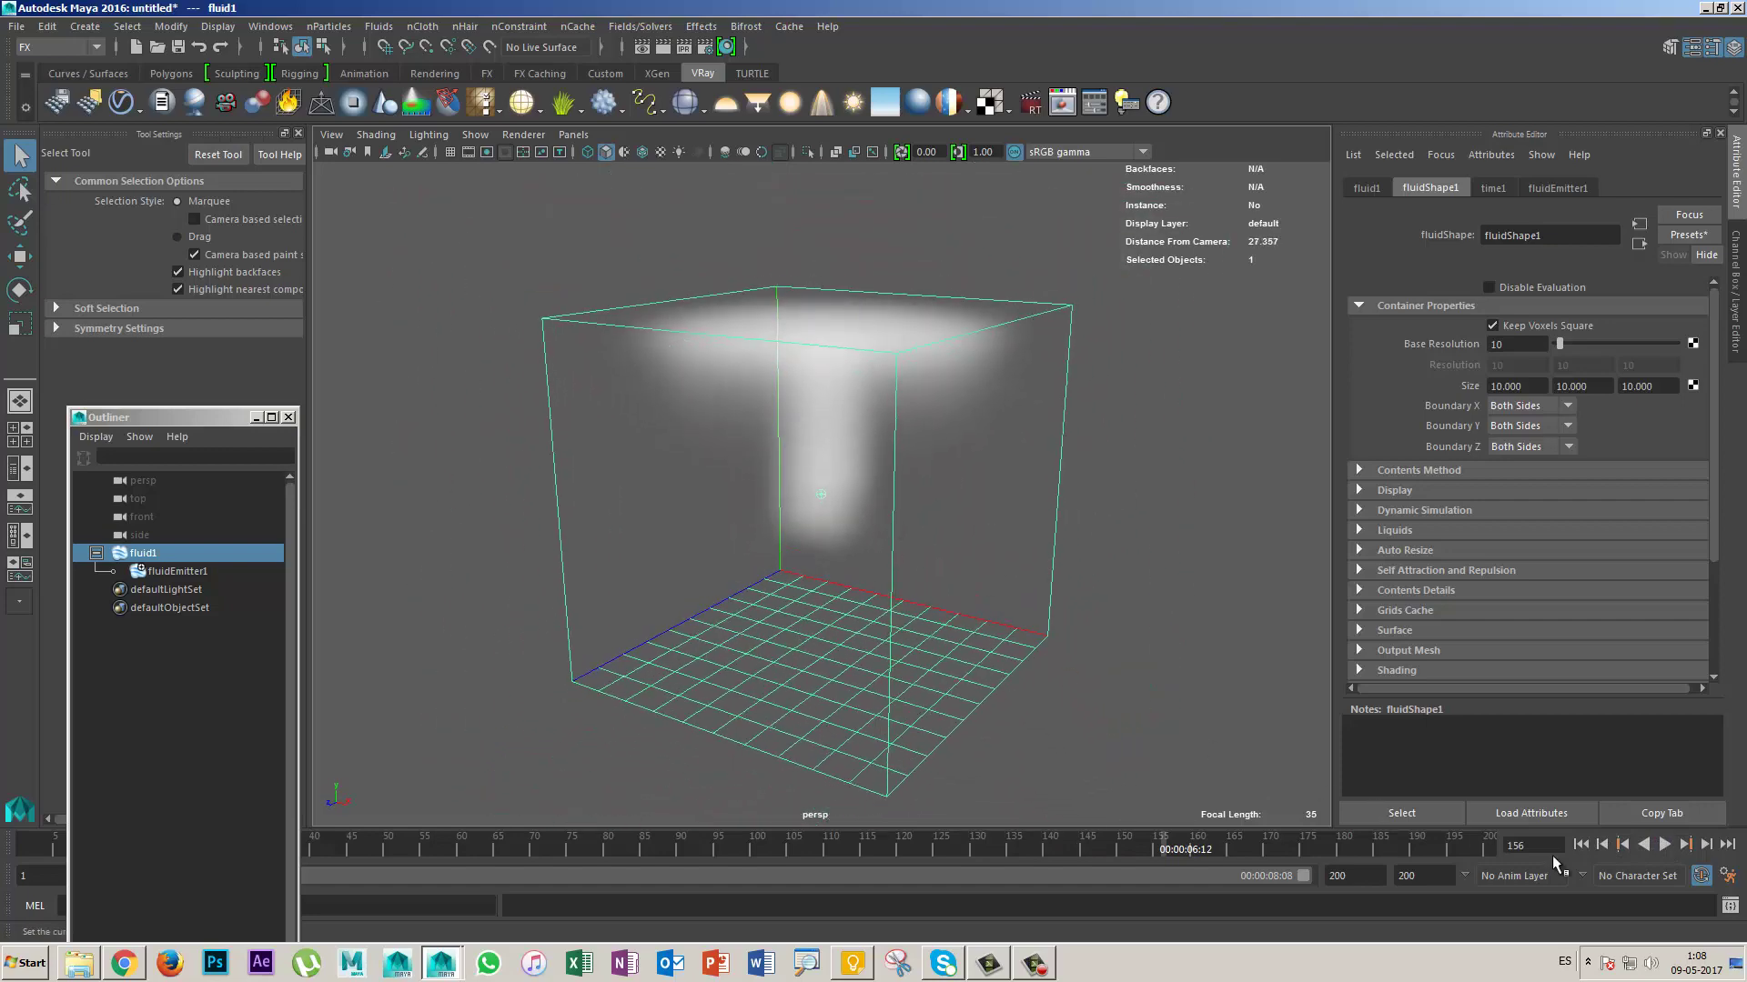
Step: Replay the simulation from frame 1, stop and rewind, then pickwalk down to fluidEmitter1
{"action": "left_click", "coordinate": [1580, 844]}
{"action": "left_click", "coordinate": [1665, 846]}
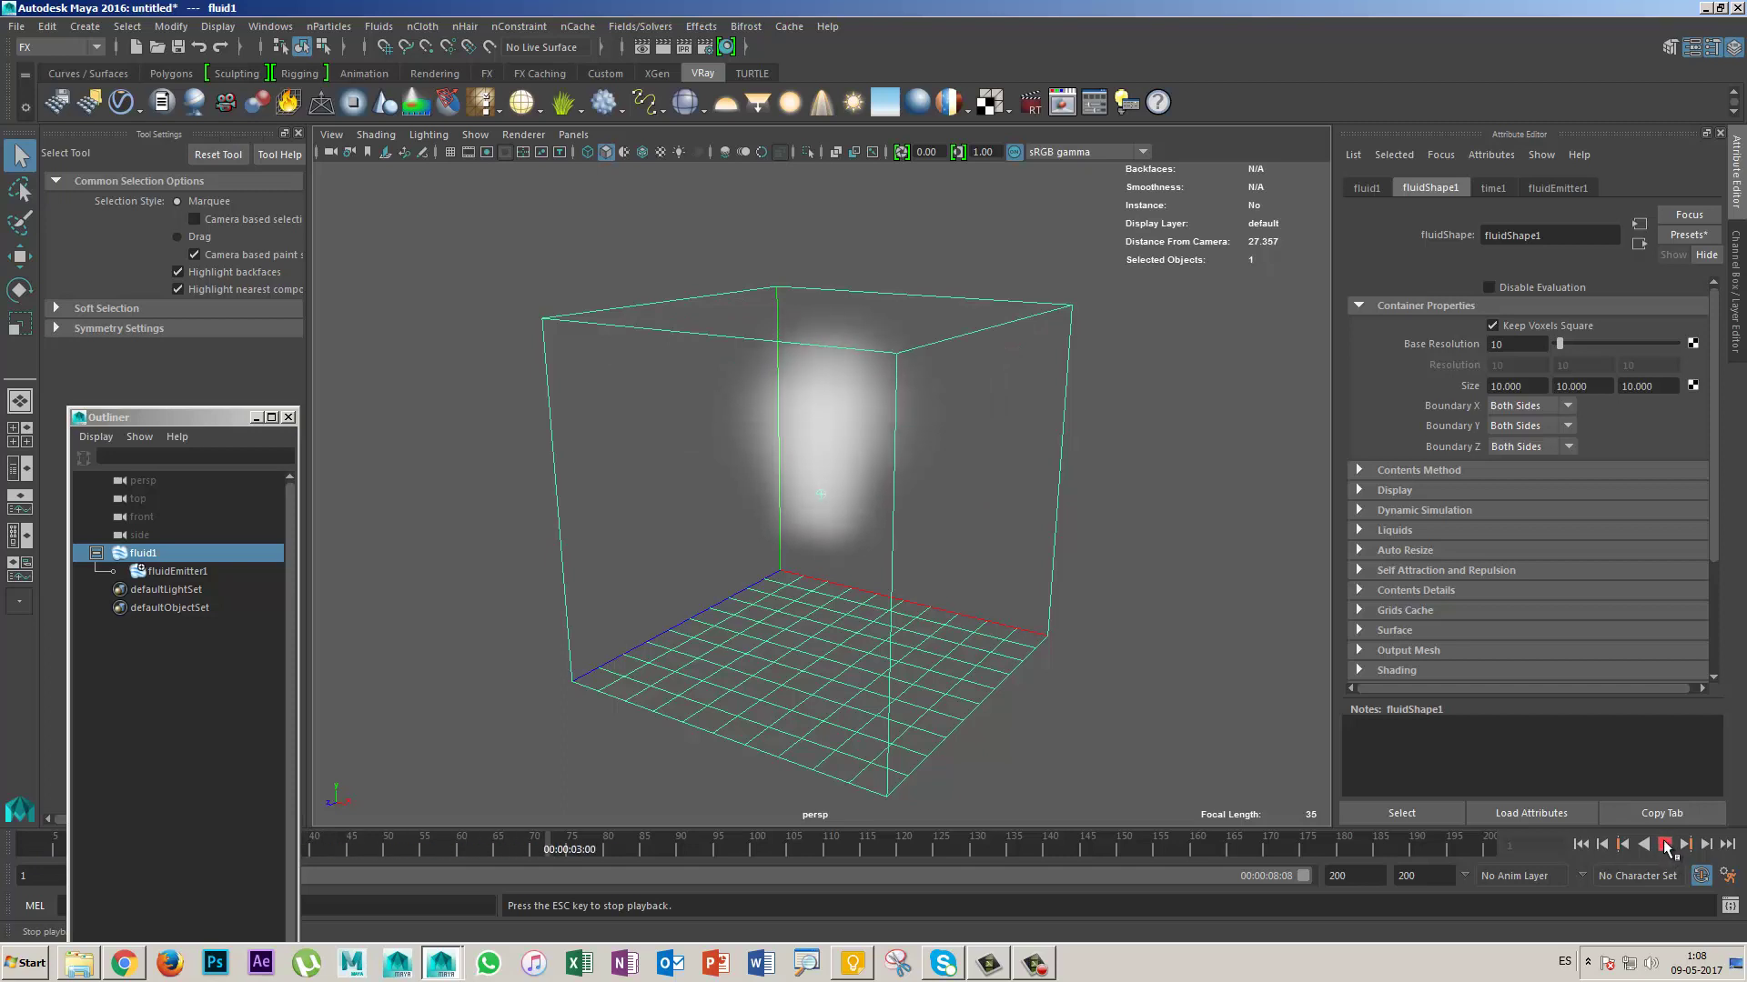
{"action": "left_click", "coordinate": [1665, 846]}
{"action": "left_click", "coordinate": [1580, 844]}
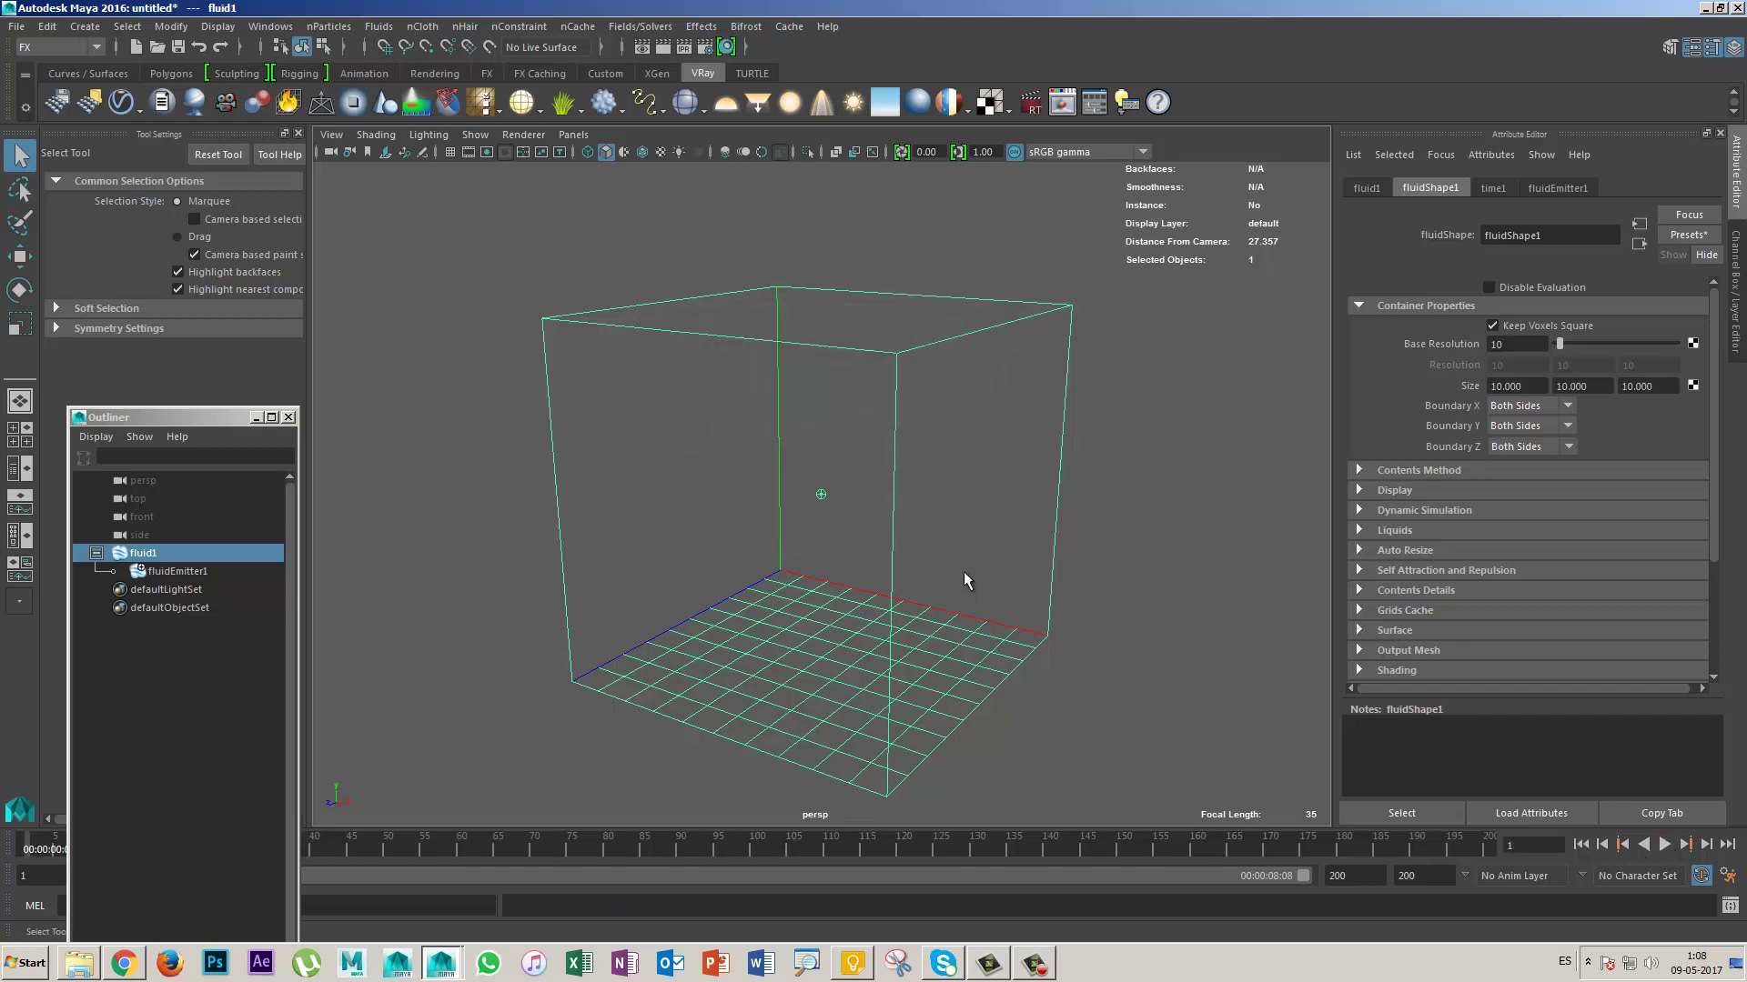
{"action": "left_click_drag", "start_coordinate": [963, 577], "coordinate": [952, 570], "text": "alt"}
{"action": "key", "text": "Down"}
{"action": "left_click_drag", "start_coordinate": [872, 625], "coordinate": [885, 605], "text": "alt"}
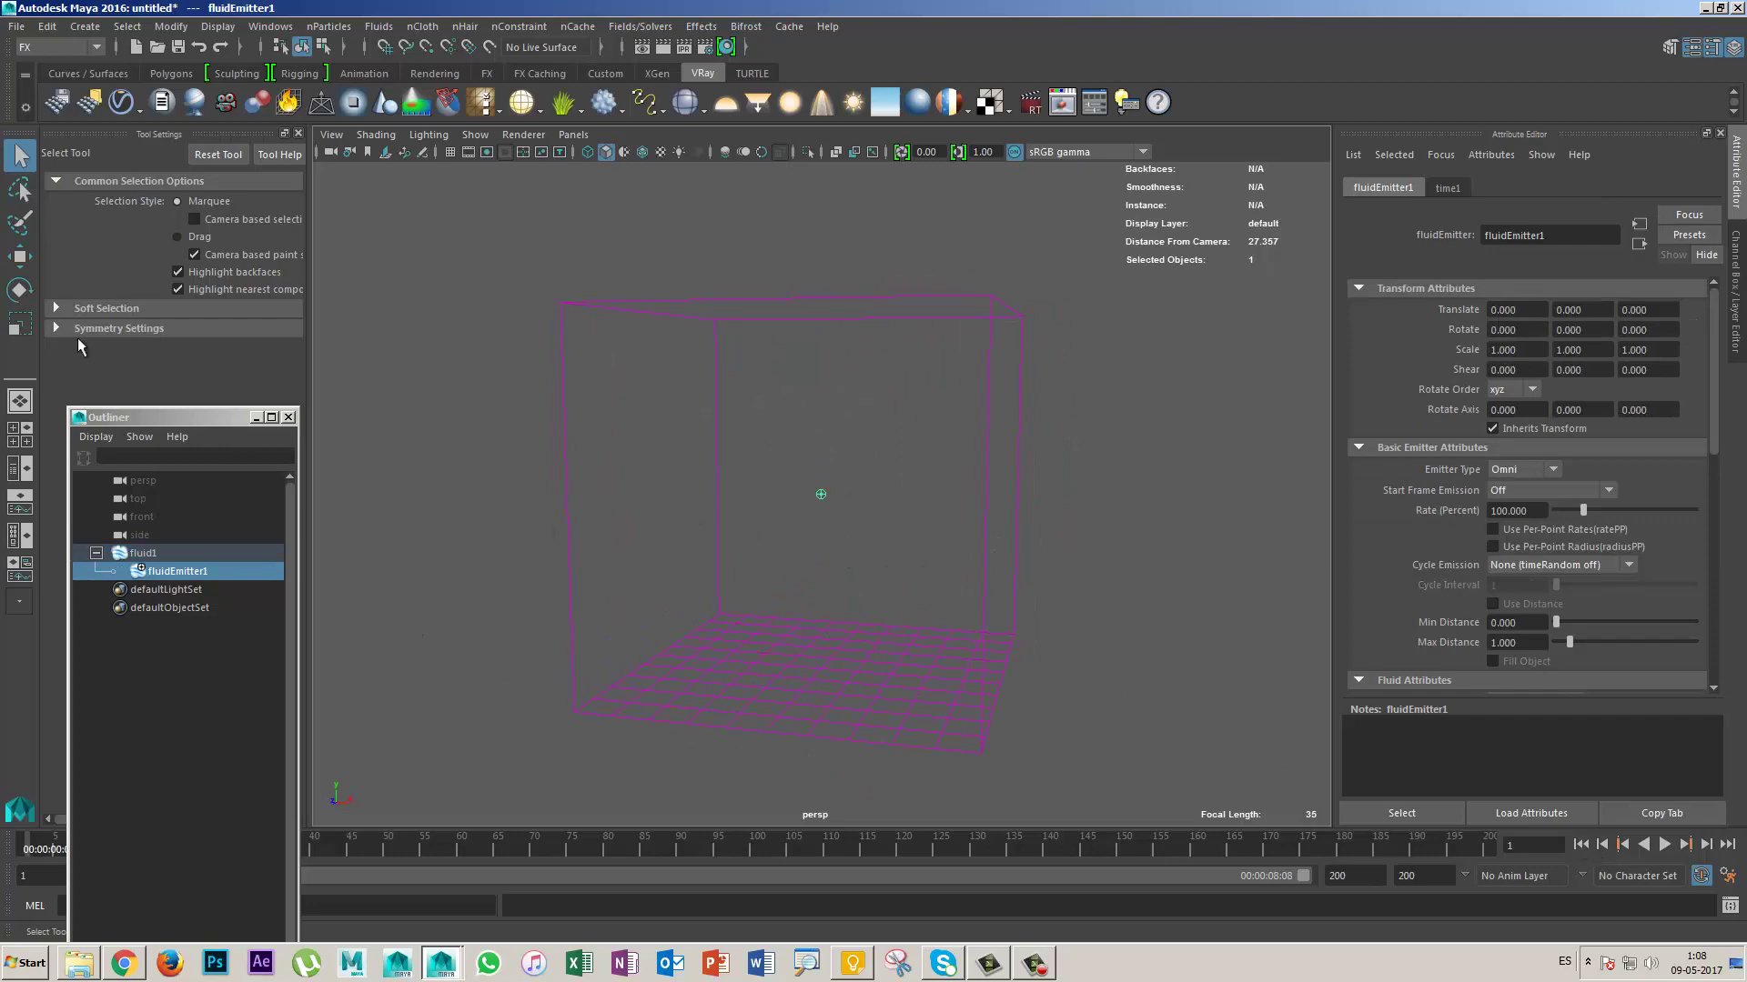
Step: Navigate the viewport around the fluid container and its emitter
{"action": "left_click_drag", "start_coordinate": [807, 662], "coordinate": [824, 652], "text": "alt"}
{"action": "scroll", "coordinate": [836, 635], "scroll_direction": "up", "scroll_amount": 2}
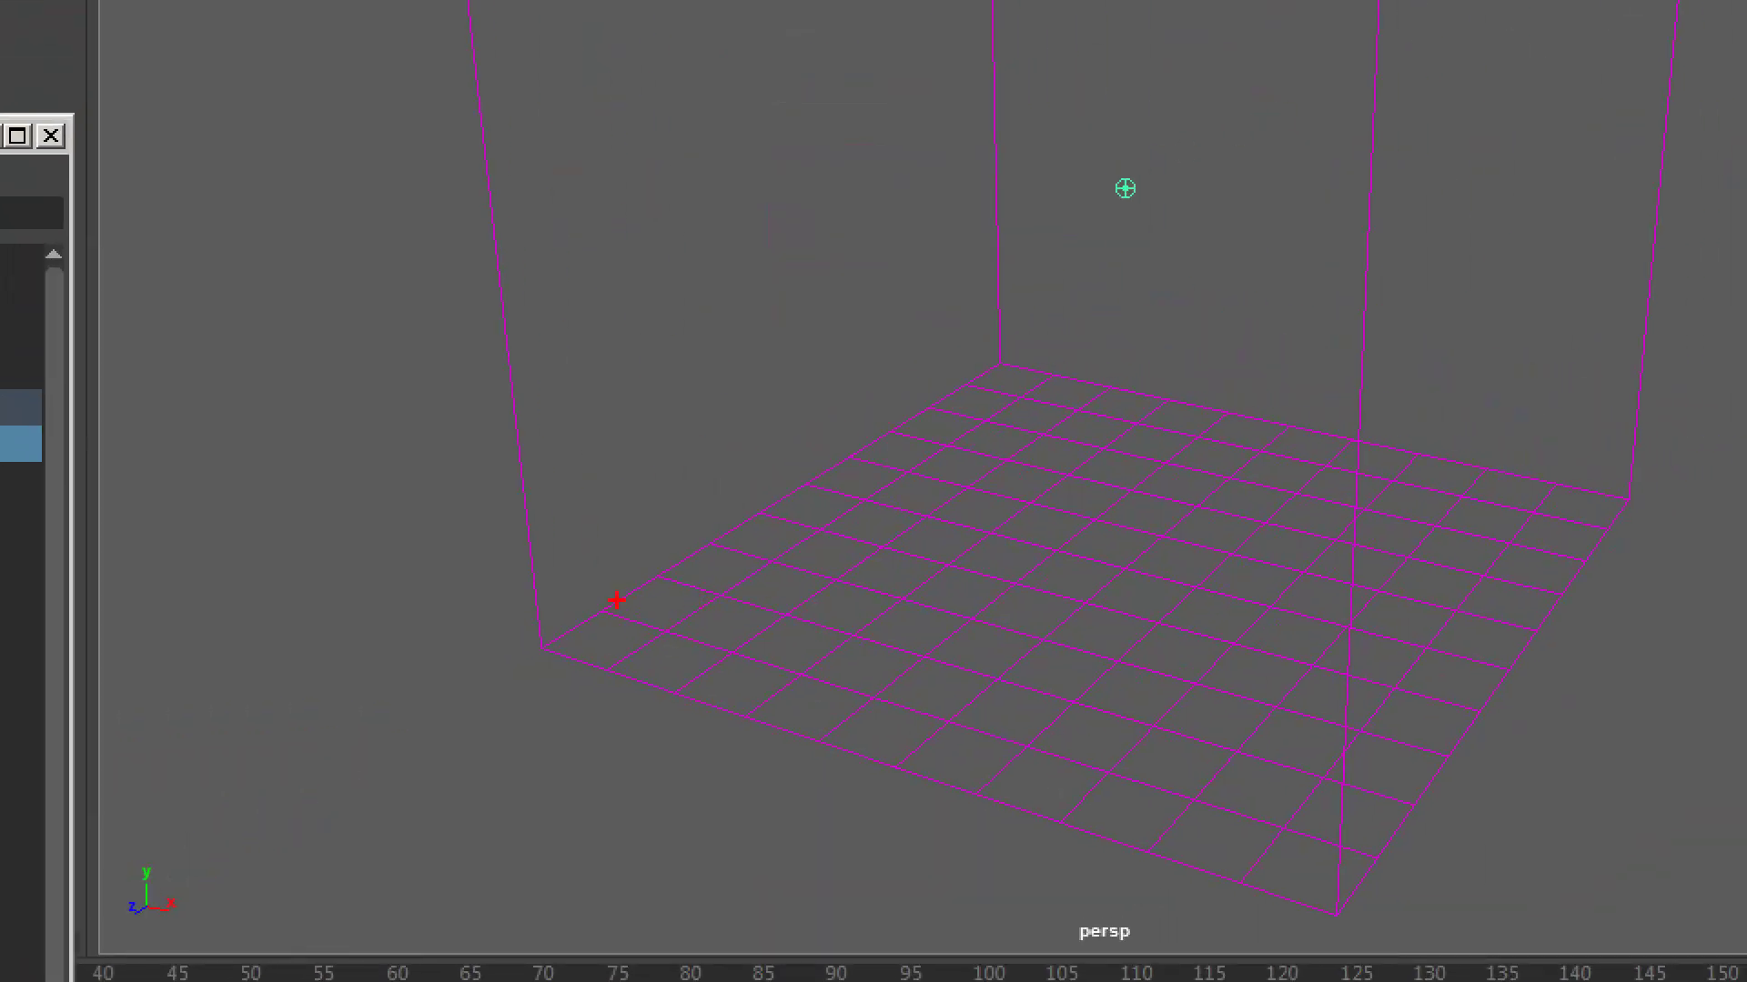
{"action": "left_click_drag", "start_coordinate": [584, 610], "coordinate": [654, 632]}
{"action": "left_click_drag", "start_coordinate": [616, 552], "coordinate": [694, 593]}
{"action": "left_click_drag", "start_coordinate": [669, 533], "coordinate": [747, 566]}
{"action": "left_click_drag", "start_coordinate": [689, 497], "coordinate": [794, 512]}
{"action": "left_click_drag", "start_coordinate": [616, 674], "coordinate": [556, 749]}
{"action": "left_click_drag", "start_coordinate": [721, 673], "coordinate": [627, 797]}
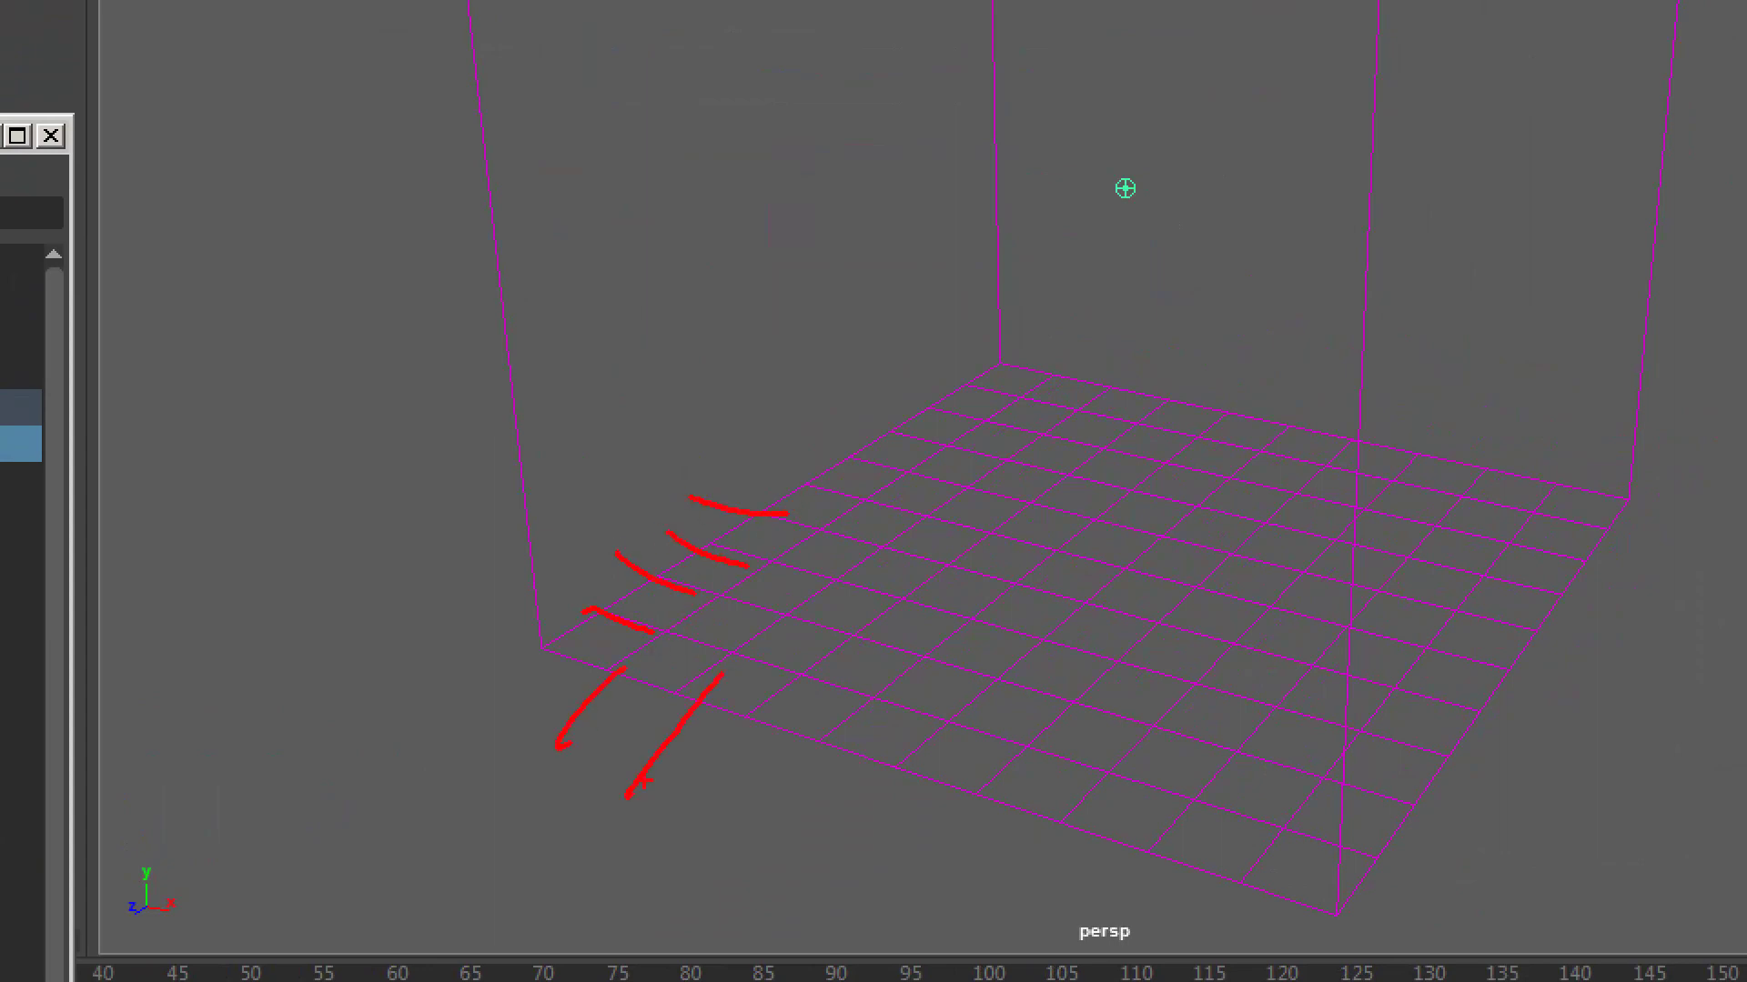
{"action": "left_click_drag", "start_coordinate": [749, 722], "coordinate": [692, 836]}
{"action": "left_click", "coordinate": [1035, 743]}
{"action": "key", "text": "Escape"}
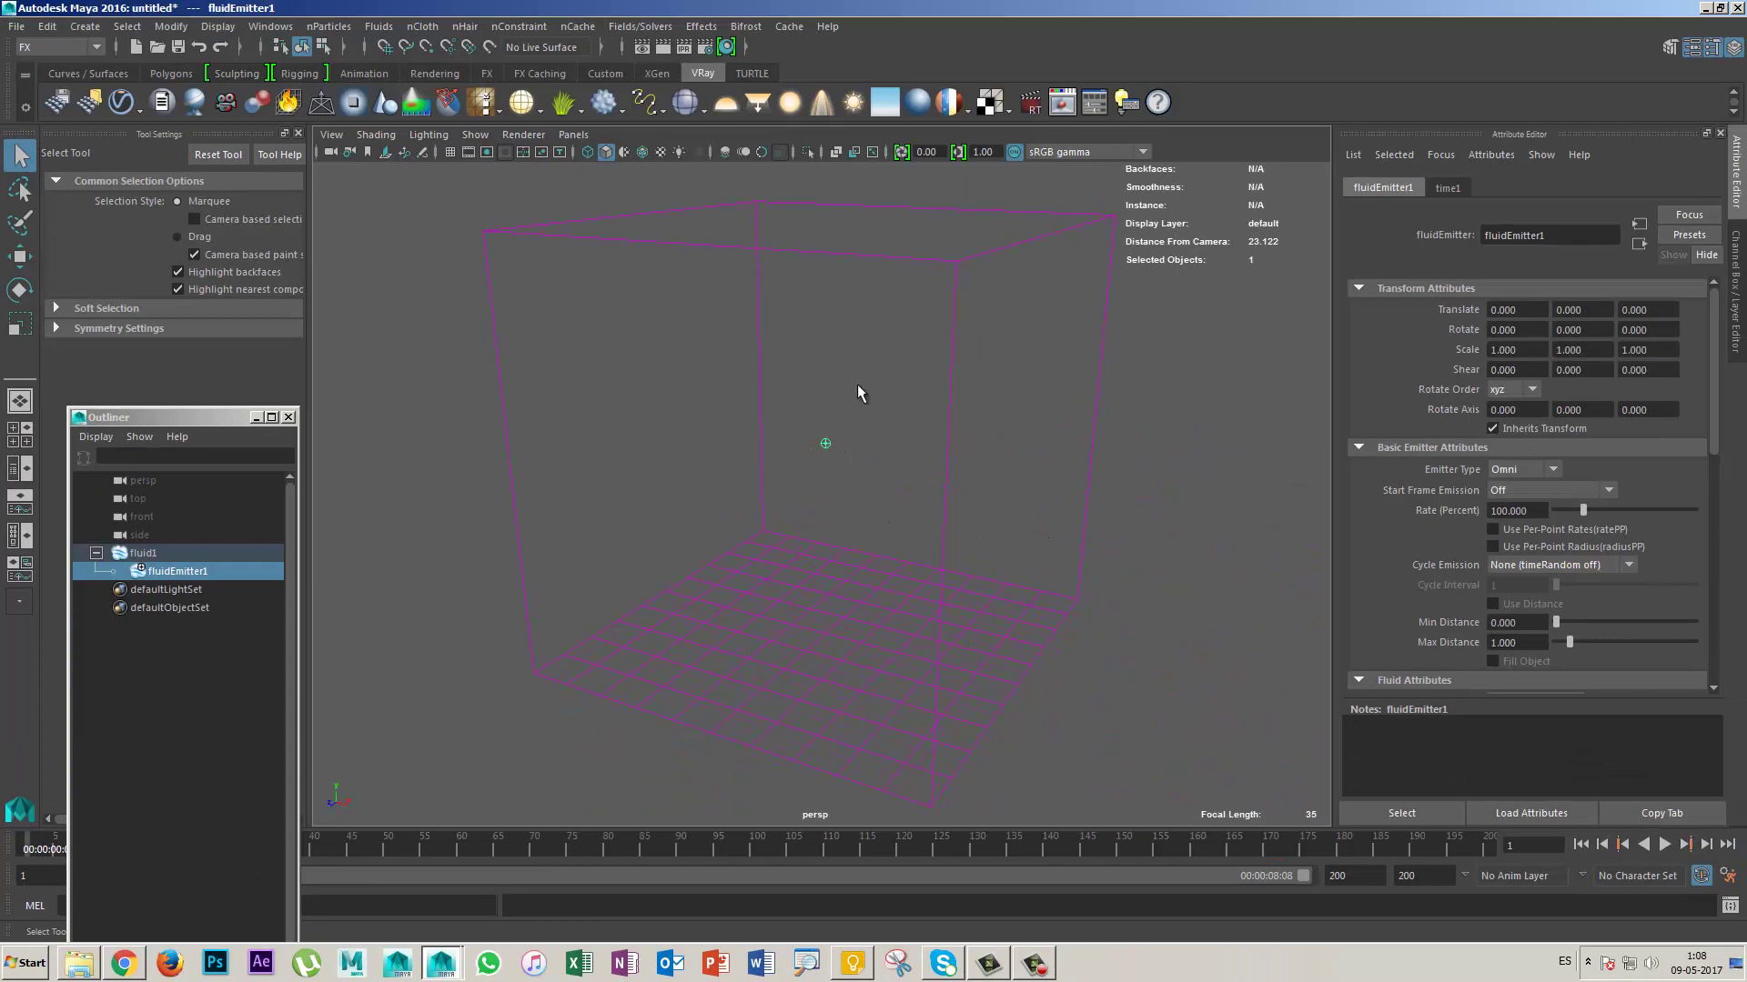
Step: Reselect fluidEmitter1 and show its Basic Emitter Attributes: Omni type, 100 percent rate
{"action": "left_click", "coordinate": [848, 427]}
{"action": "left_click", "coordinate": [827, 455]}
{"action": "key", "text": "ctrl+1"}
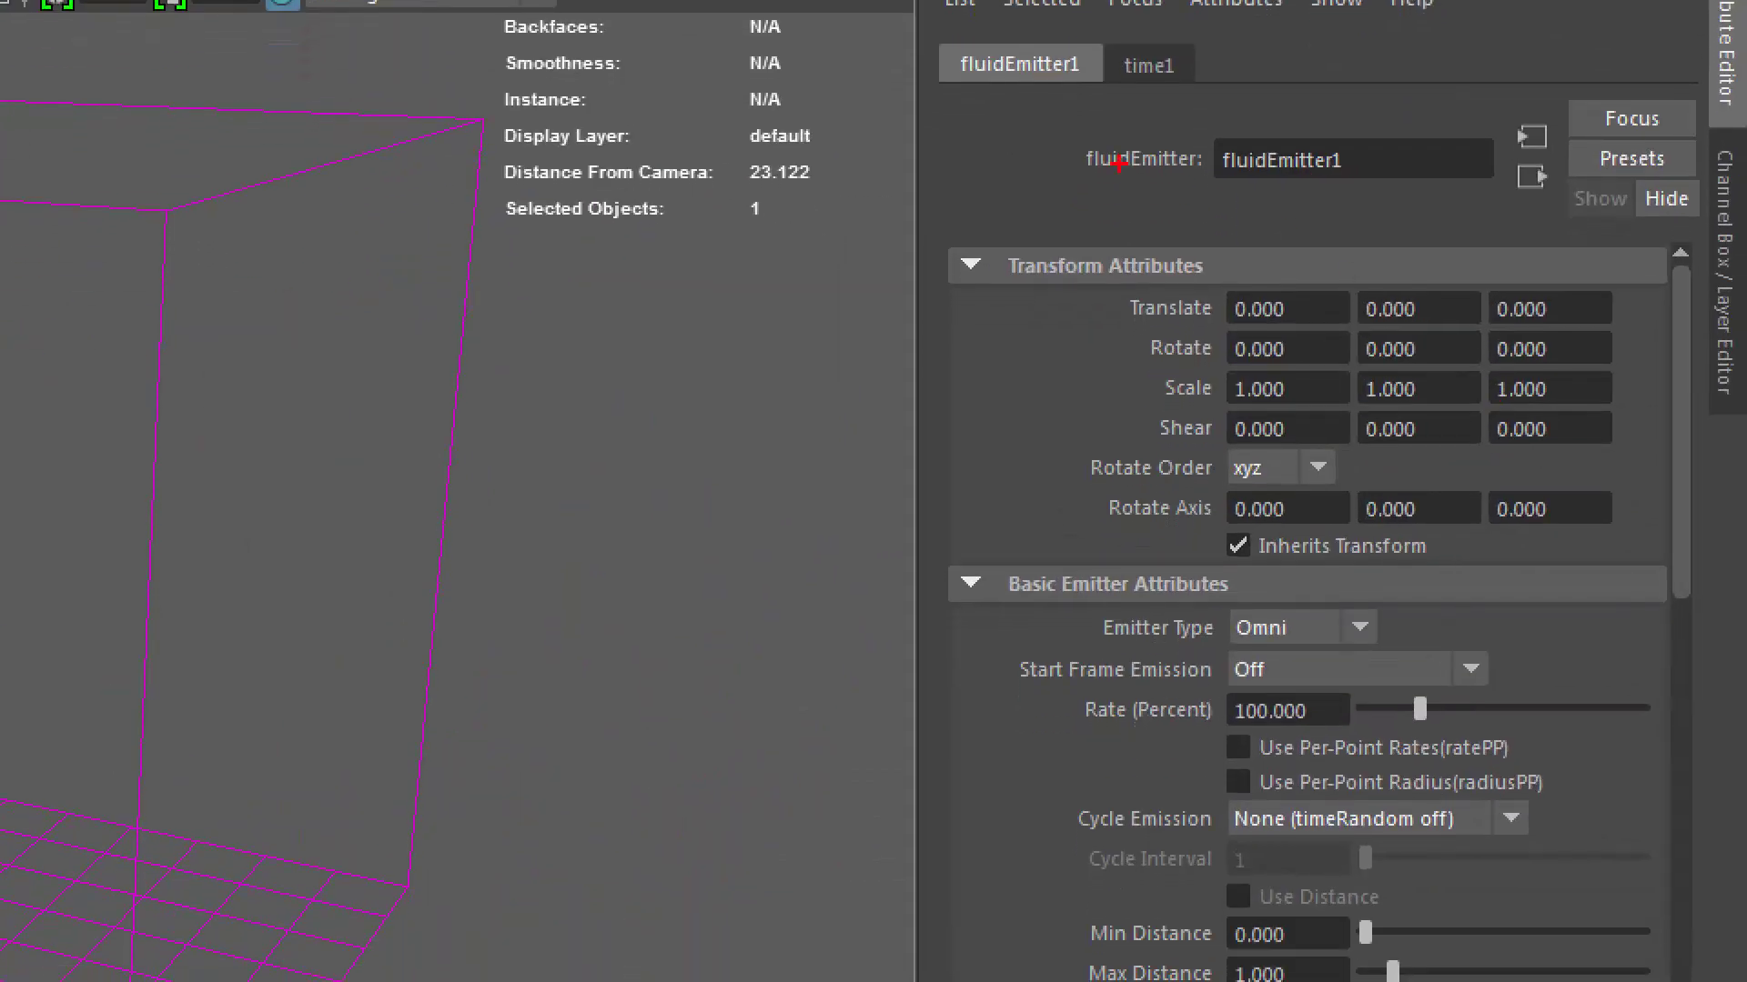
{"action": "left_click_drag", "start_coordinate": [1010, 105], "coordinate": [926, 114]}
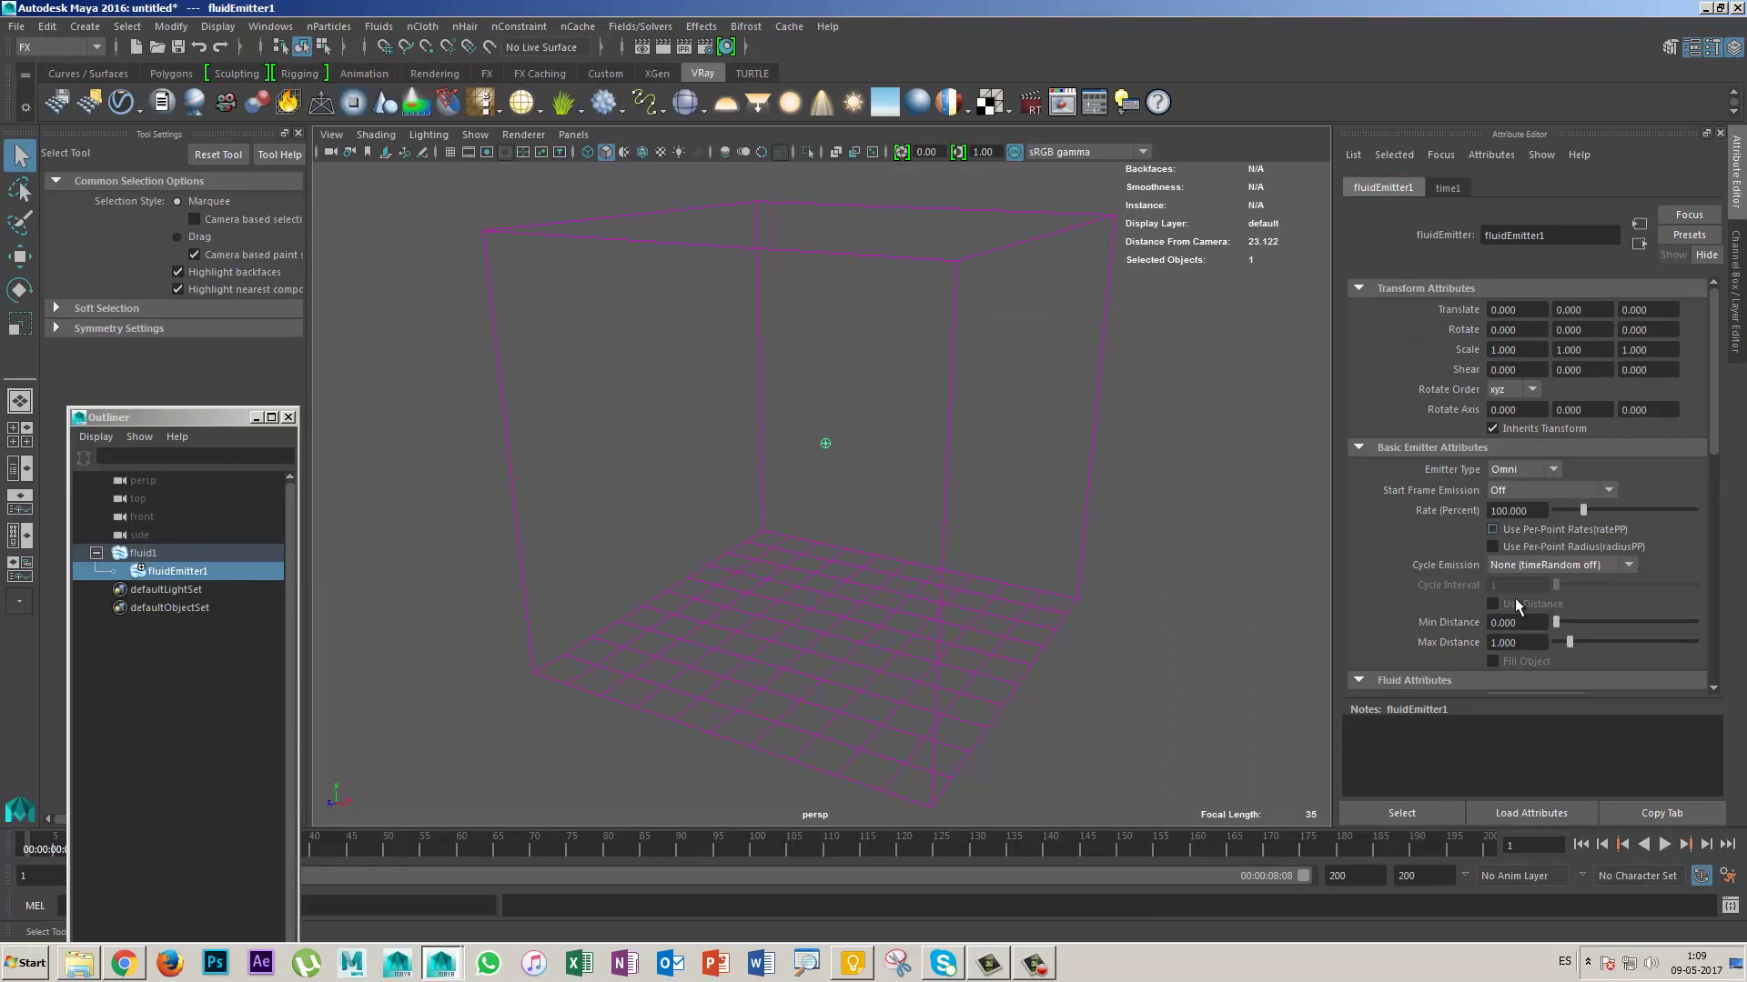
Step: Test emission at the default rate, then at Rate 0, rewinding to frame 1 each time
{"action": "left_click", "coordinate": [1665, 844]}
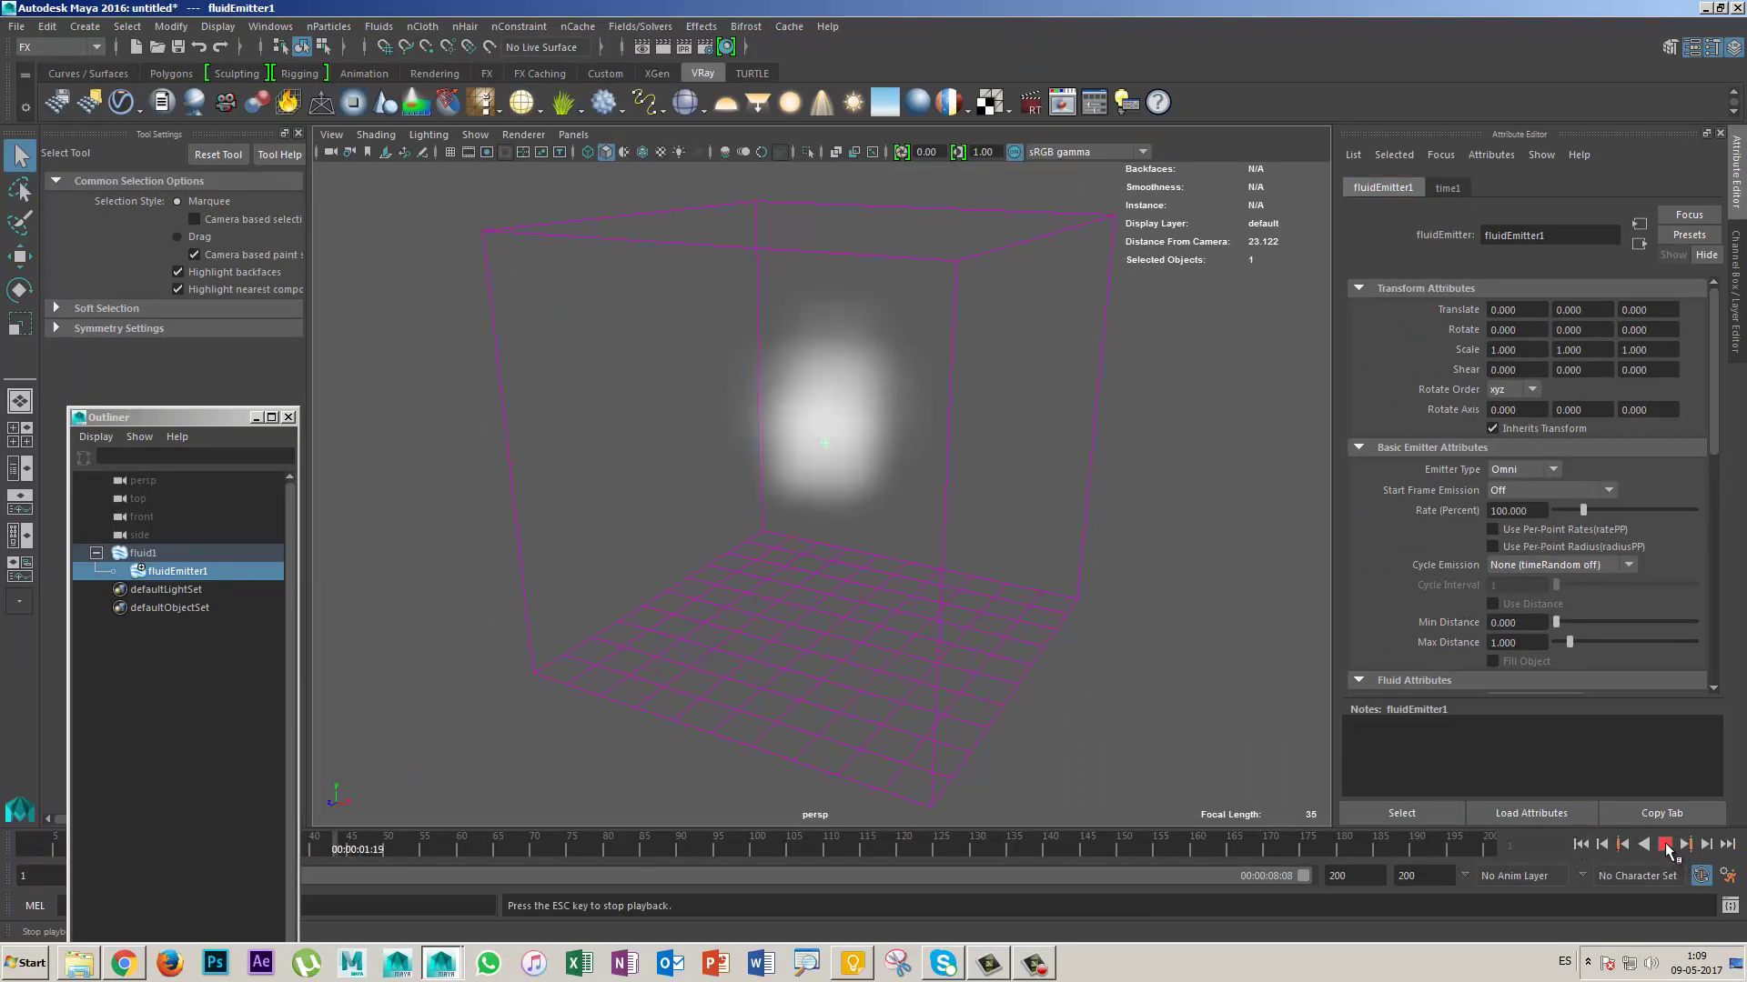
{"action": "left_click", "coordinate": [1665, 845]}
{"action": "left_click", "coordinate": [1581, 844]}
{"action": "left_click_drag", "start_coordinate": [1583, 511], "coordinate": [1547, 510]}
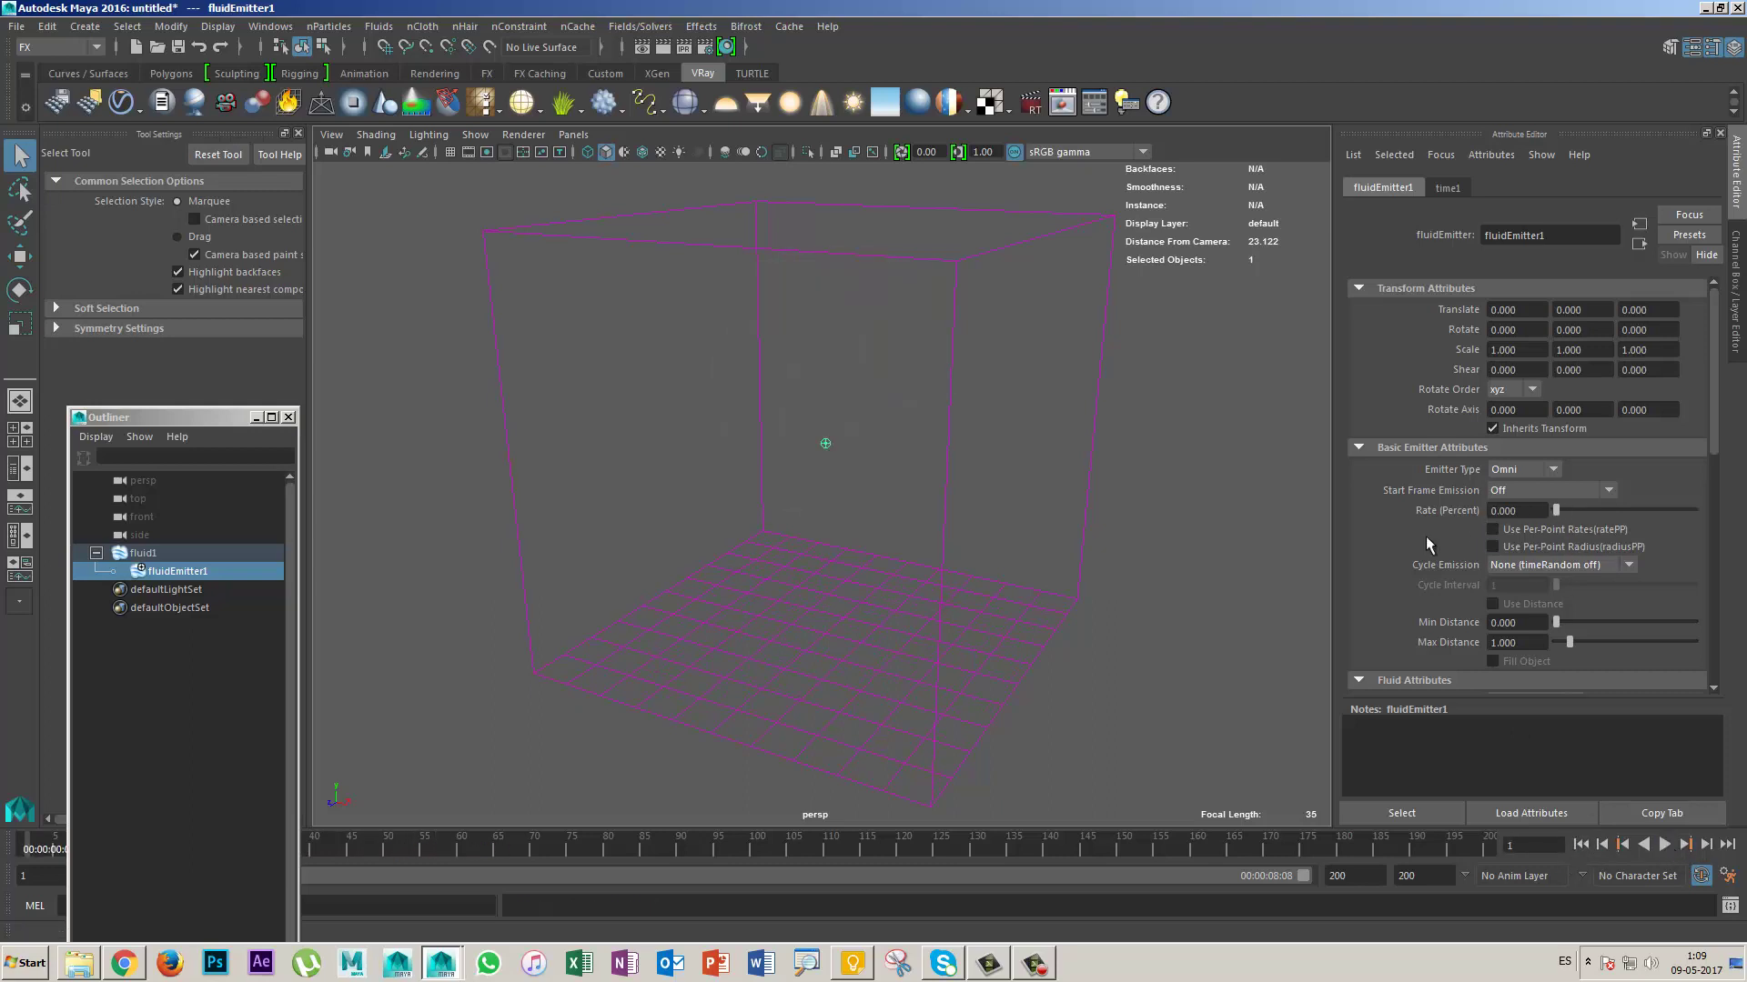
{"action": "left_click", "coordinate": [1665, 844]}
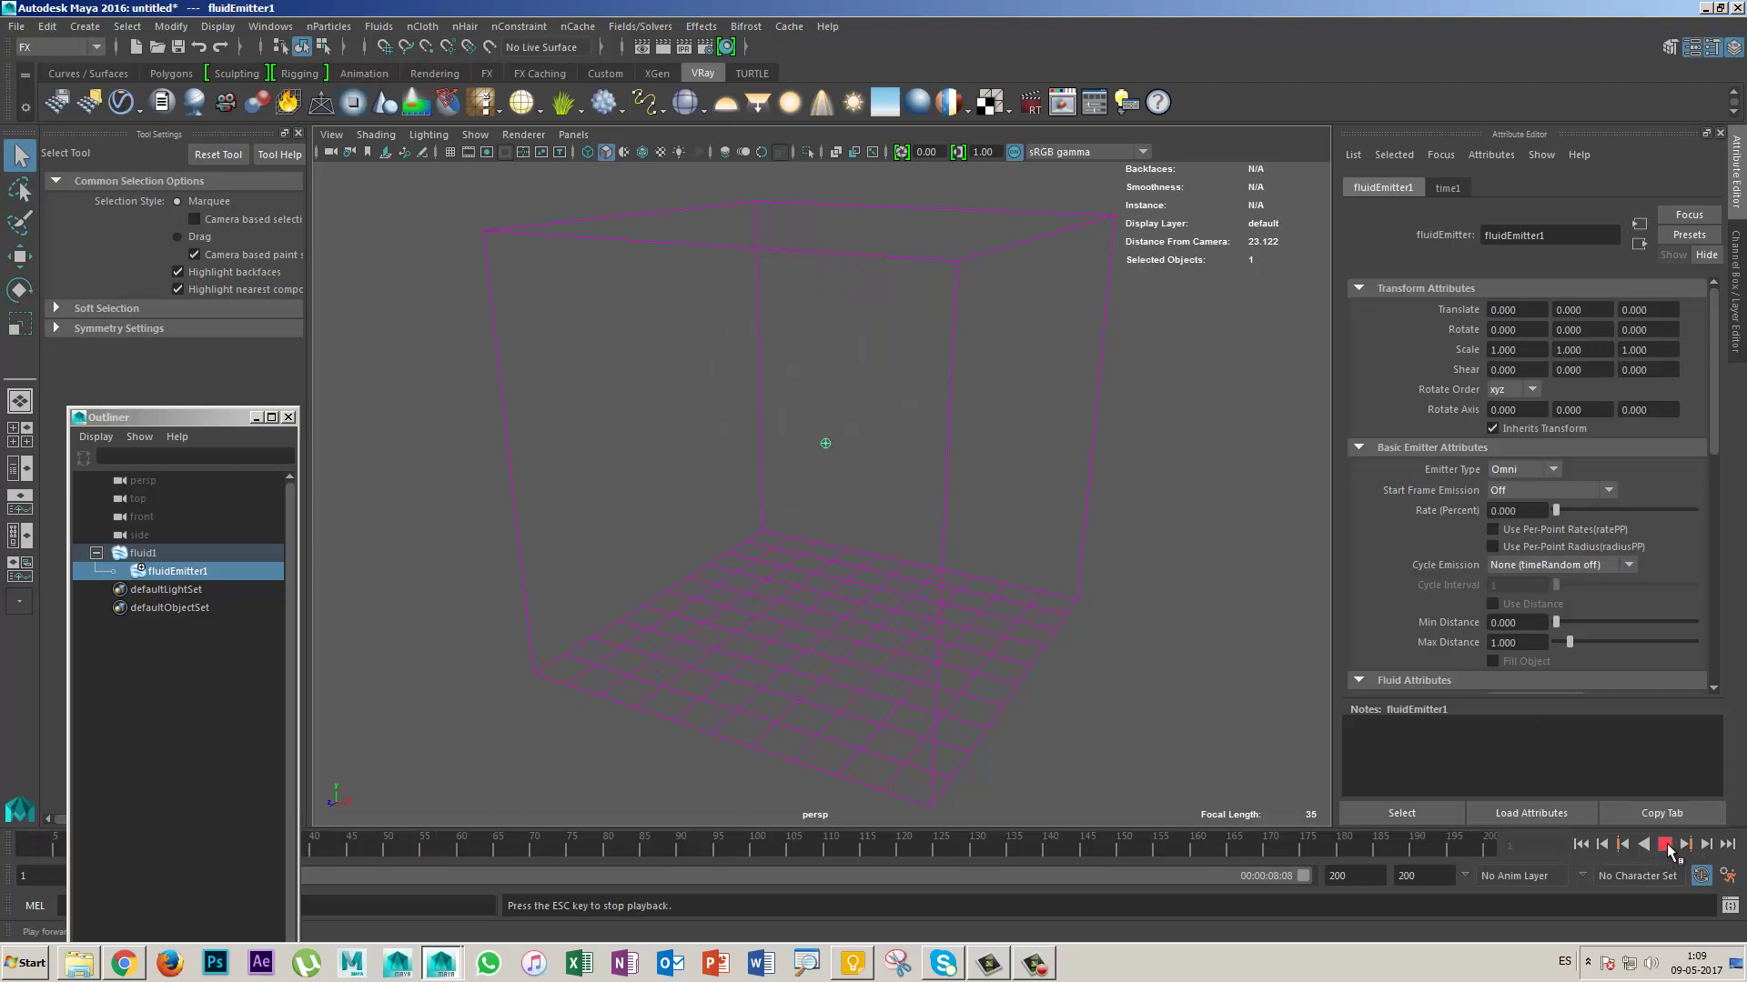
{"action": "left_click", "coordinate": [1664, 844]}
{"action": "left_click", "coordinate": [1581, 845]}
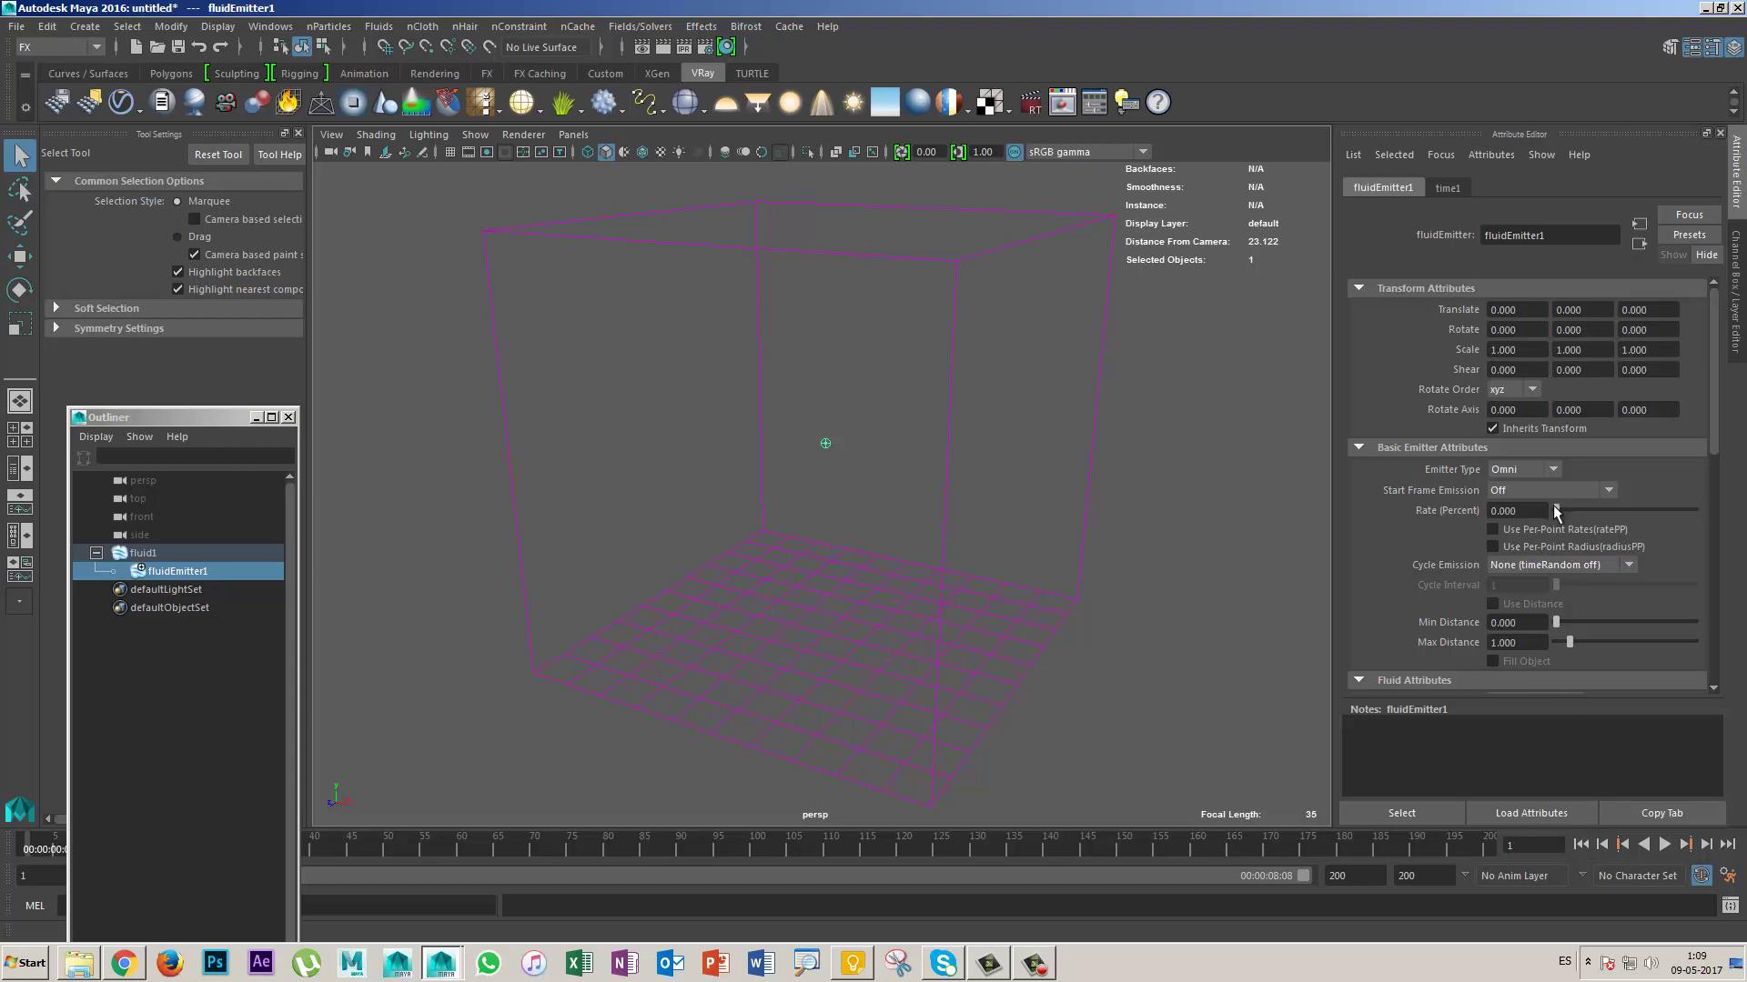
Step: Raise the emitter Rate (Percent) to about 437 and play the simulation
{"action": "left_click_drag", "start_coordinate": [1556, 510], "coordinate": [1676, 511]}
{"action": "left_click", "coordinate": [1664, 844]}
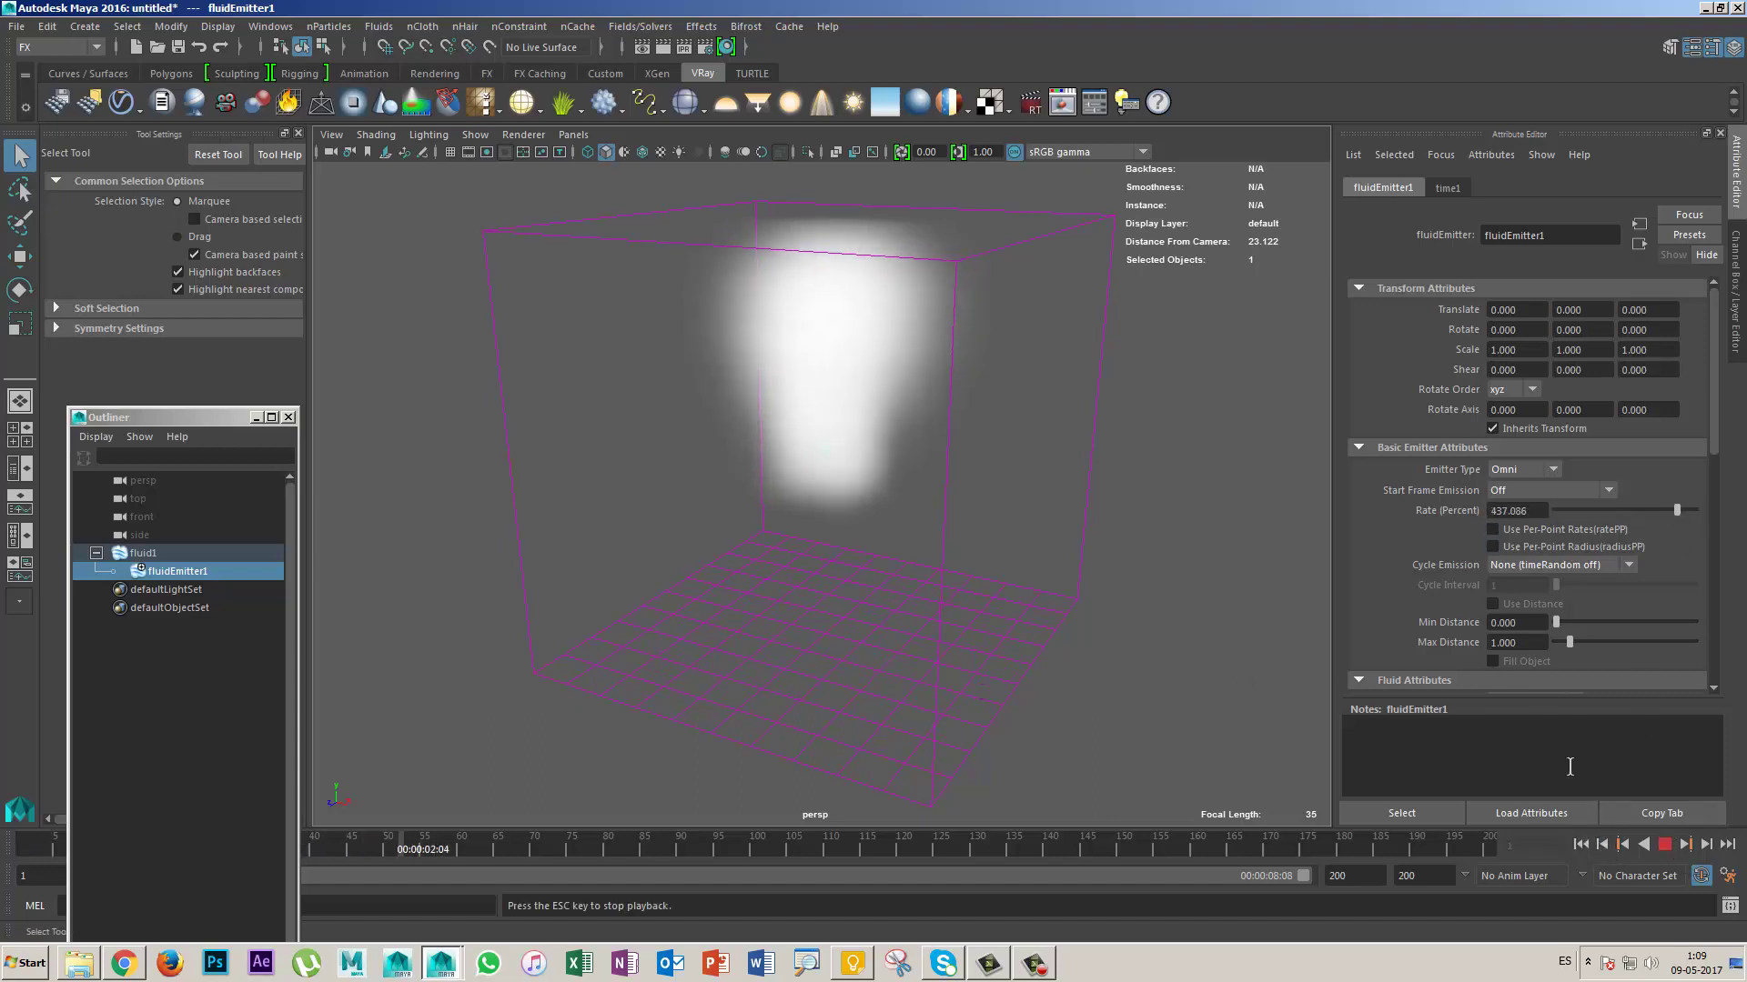
{"action": "key", "text": "Escape"}
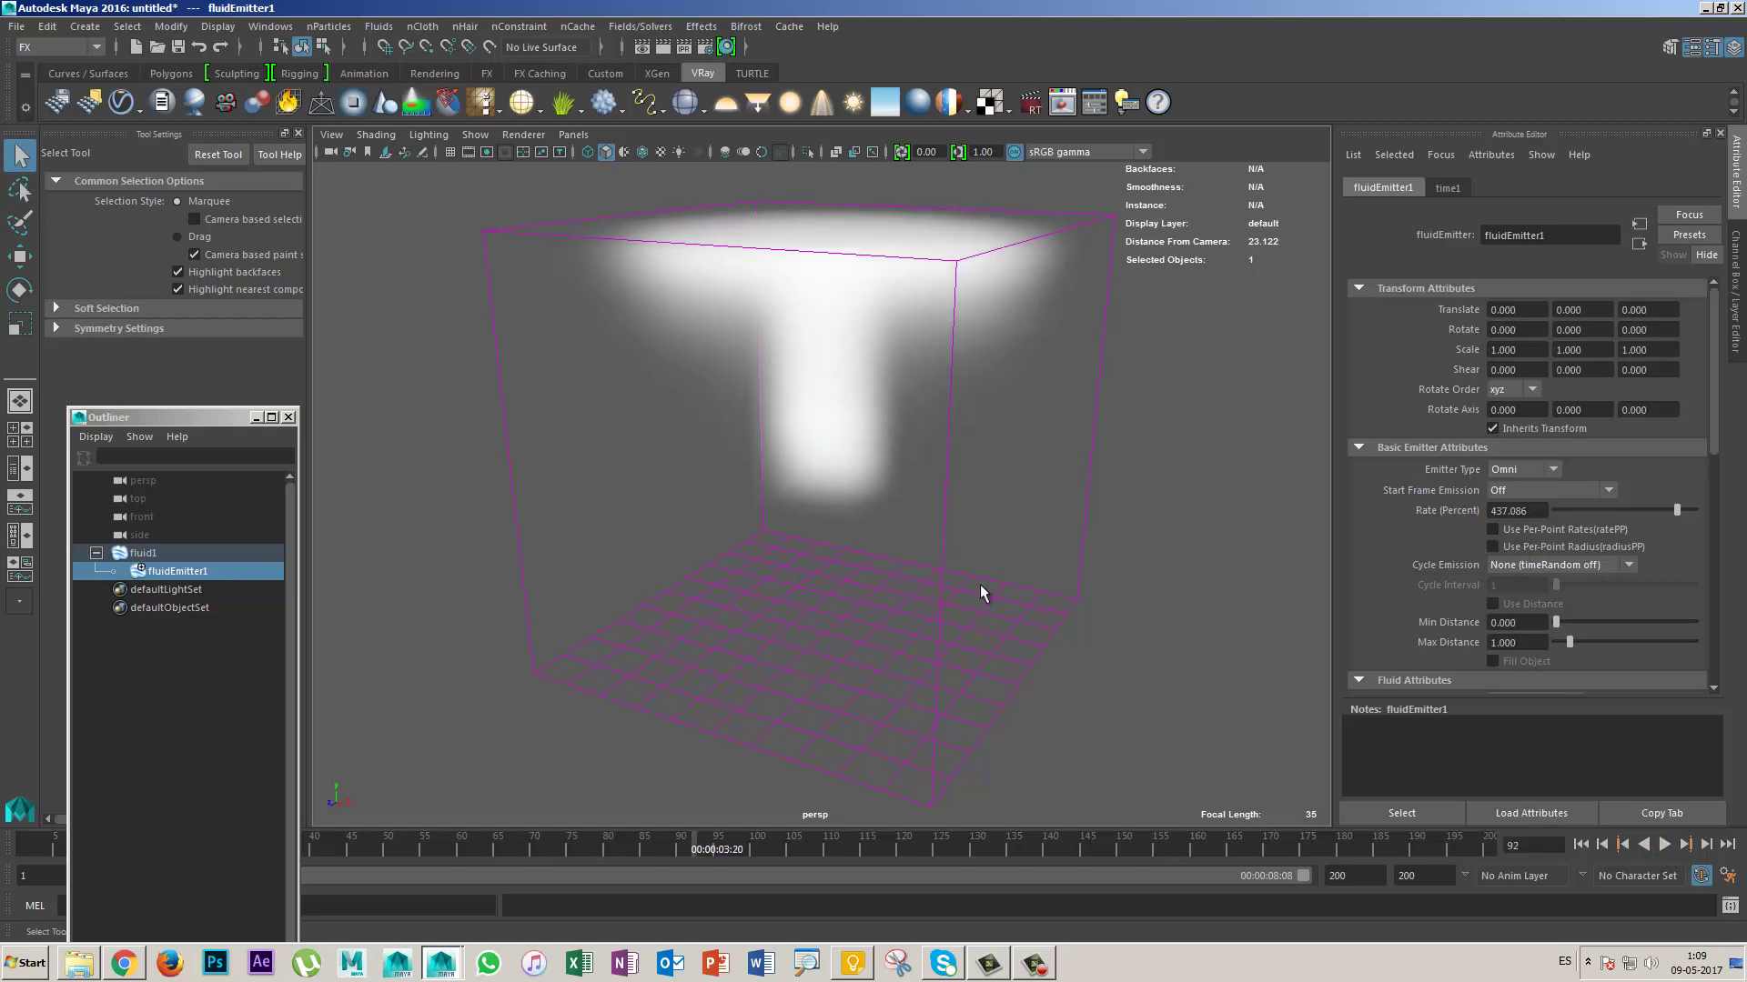
{"action": "left_click_drag", "start_coordinate": [837, 327], "coordinate": [924, 535], "text": "alt"}
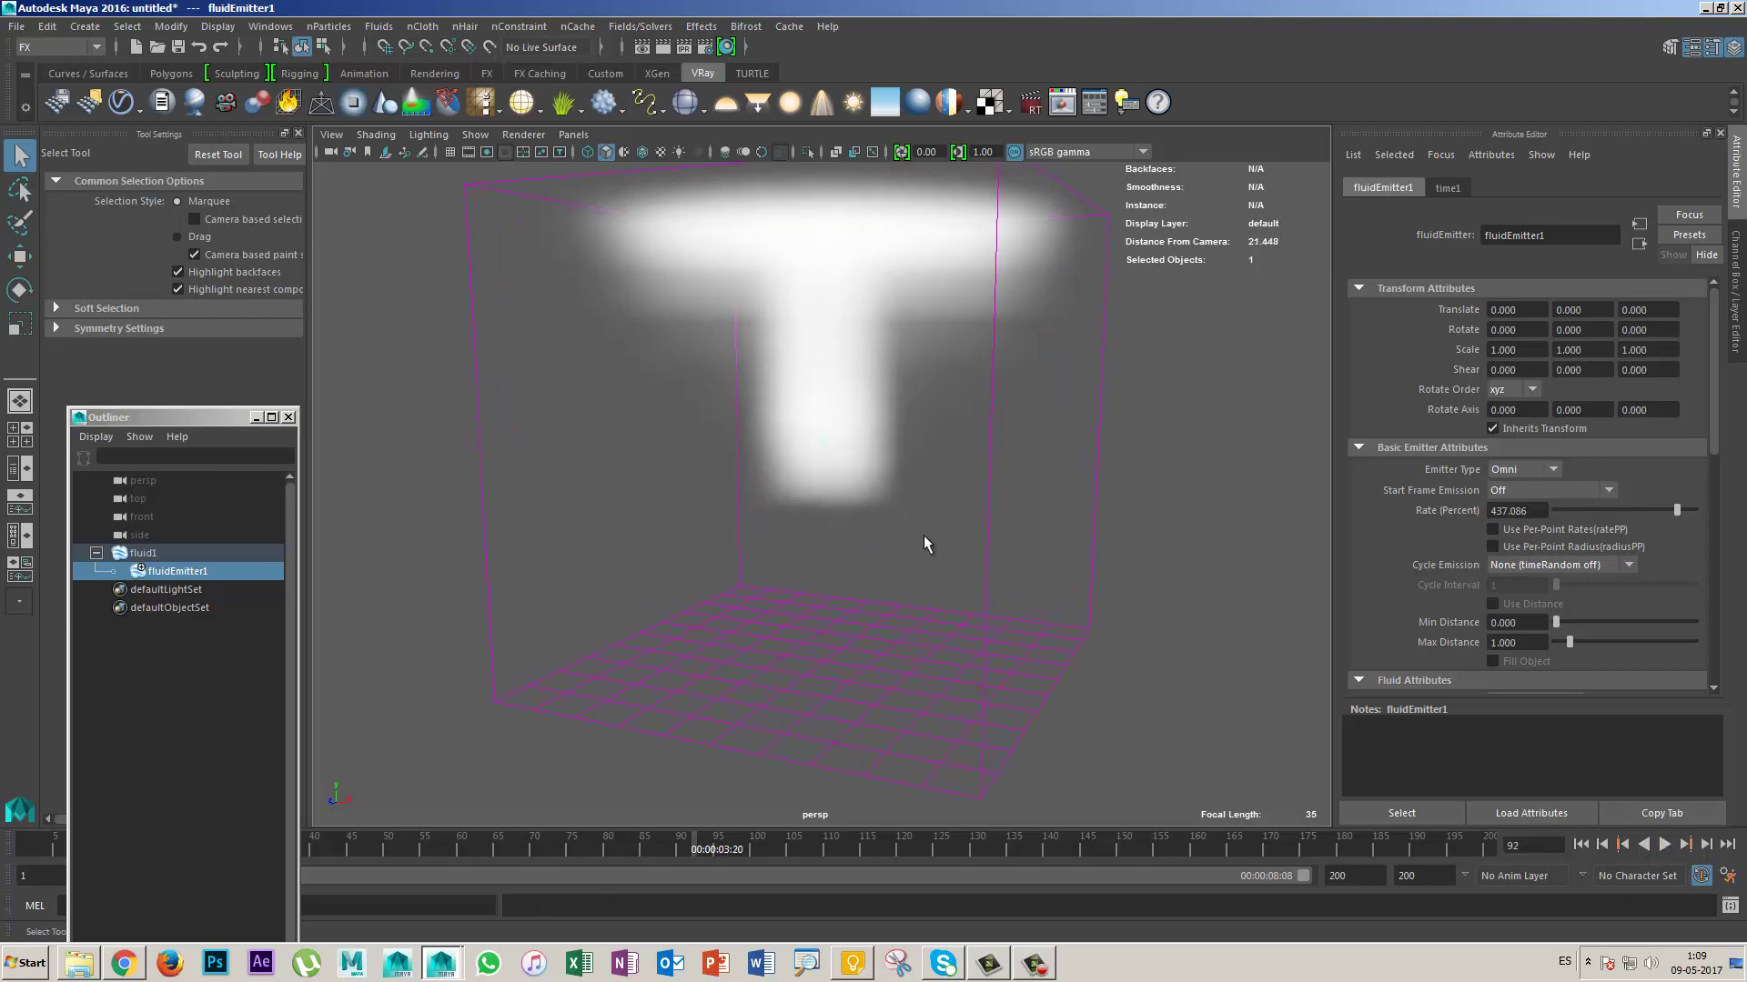
Step: Lower the Rate (Percent) slider, enter 1 in its field, and clear the selection
{"action": "left_click_drag", "start_coordinate": [1601, 511], "coordinate": [1579, 510]}
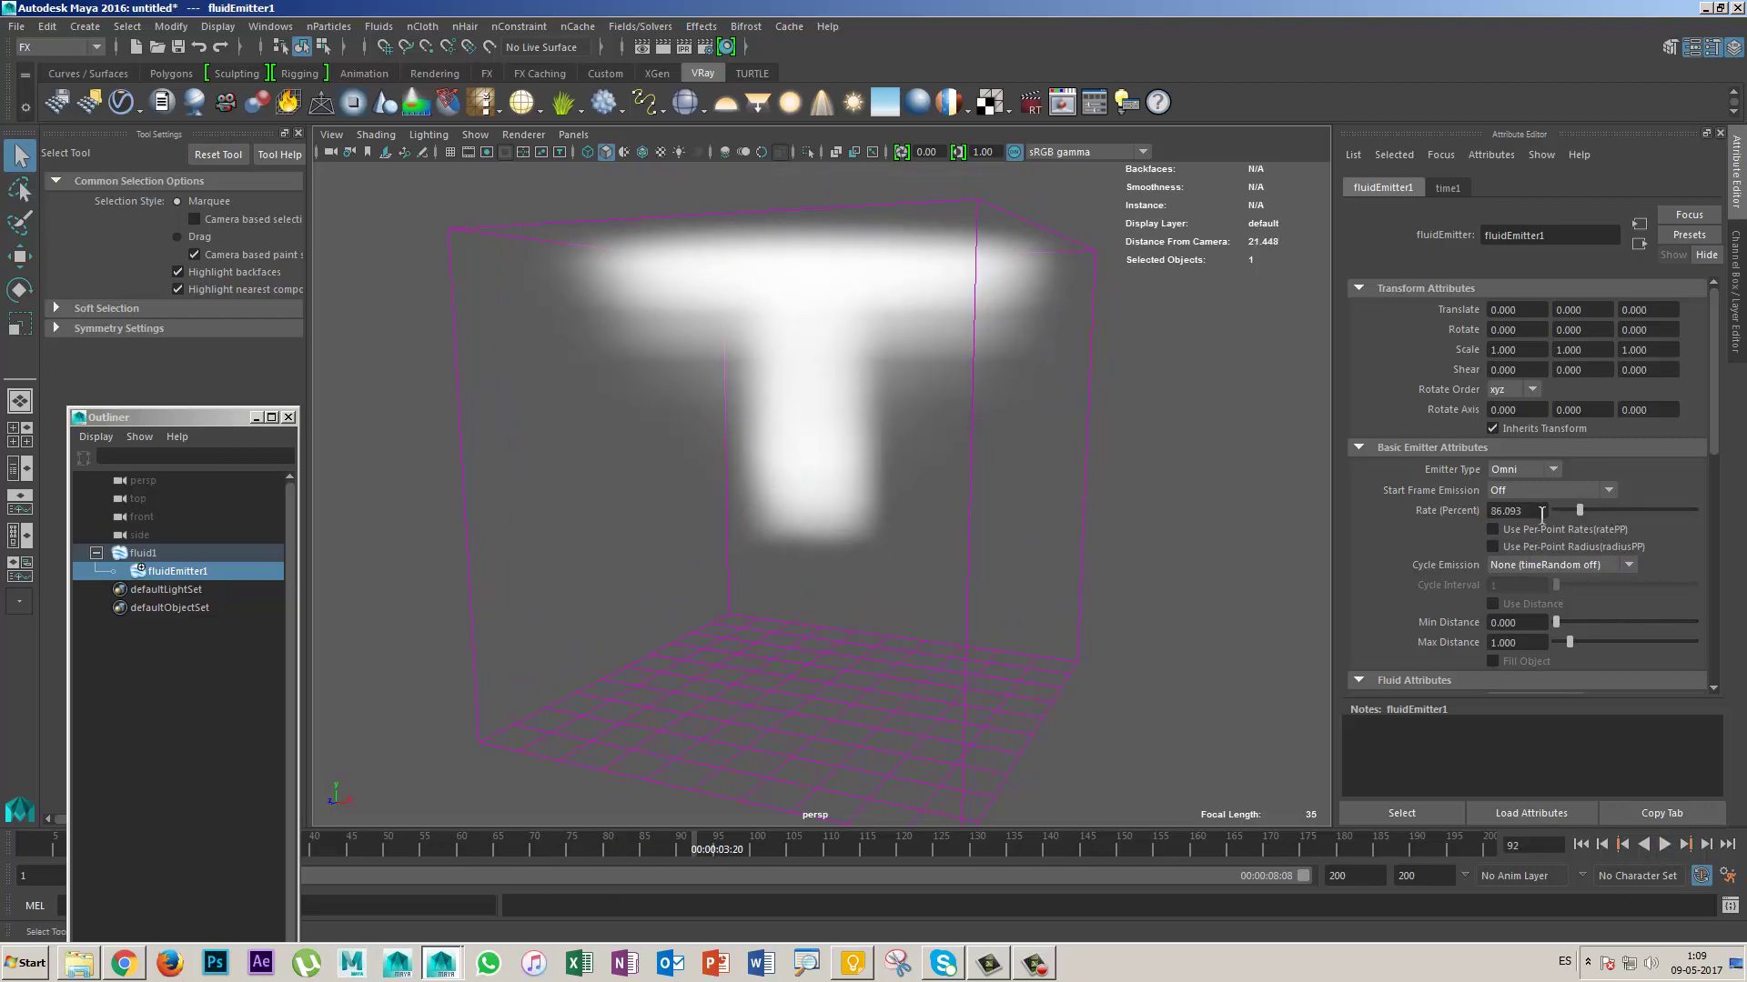
{"action": "type", "text": "100"}
{"action": "key", "text": "Return"}
{"action": "left_click", "coordinate": [1291, 637]}
Step: Frame fluid1, set its Base Resolution to 50, and play the simulation to preview
{"action": "left_click", "coordinate": [1580, 846]}
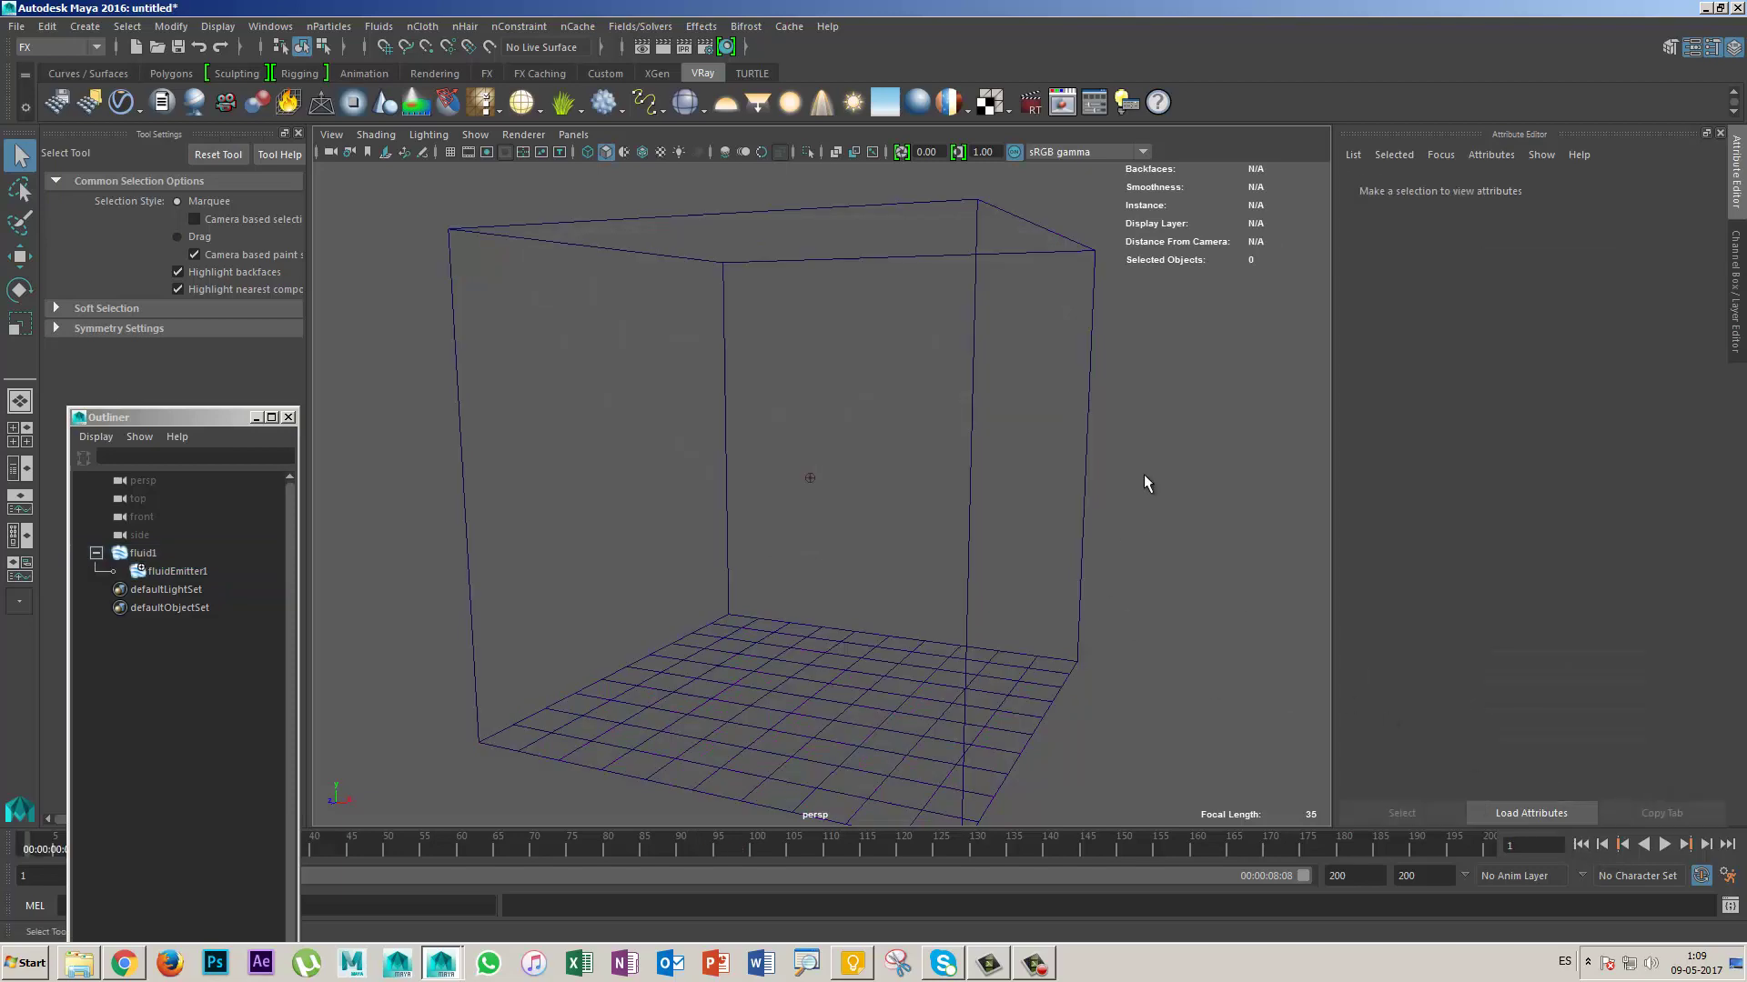
{"action": "left_click_drag", "start_coordinate": [1143, 473], "coordinate": [1168, 631]}
{"action": "key", "text": "f"}
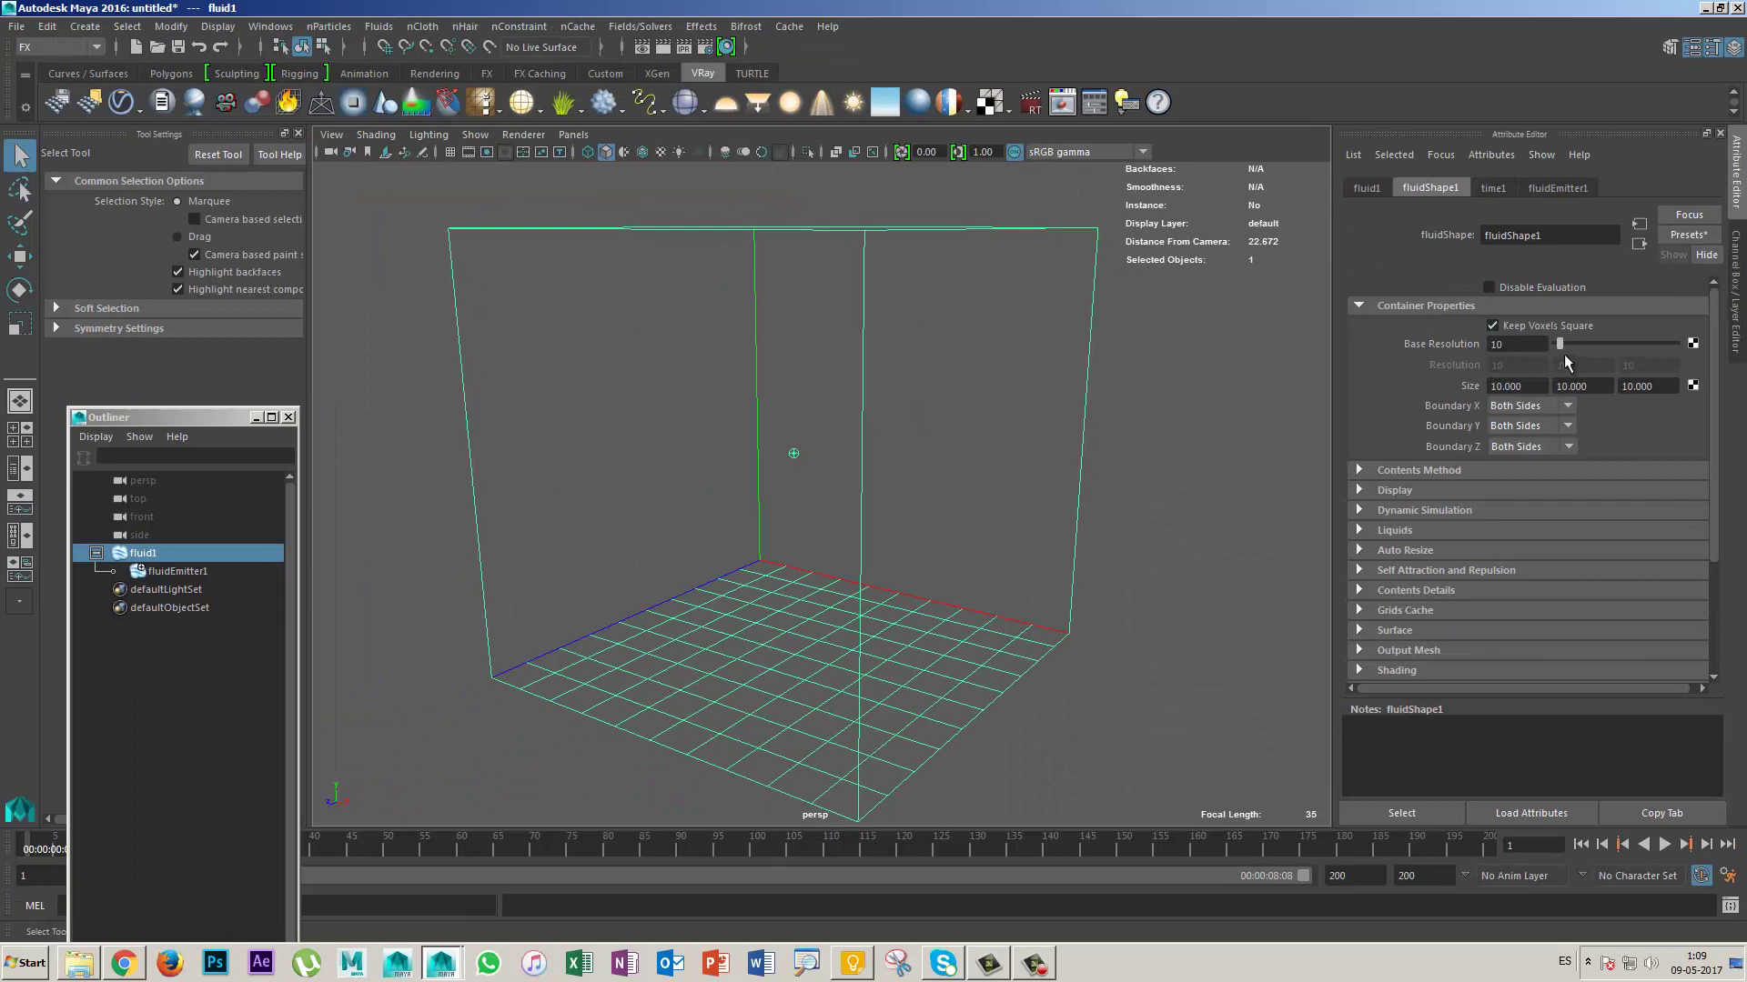
{"action": "double_click", "coordinate": [1510, 344]}
{"action": "type", "text": "50"}
{"action": "key", "text": "Return"}
{"action": "left_click_drag", "start_coordinate": [1000, 592], "coordinate": [1080, 677], "text": "alt"}
{"action": "key", "text": "alt+v"}
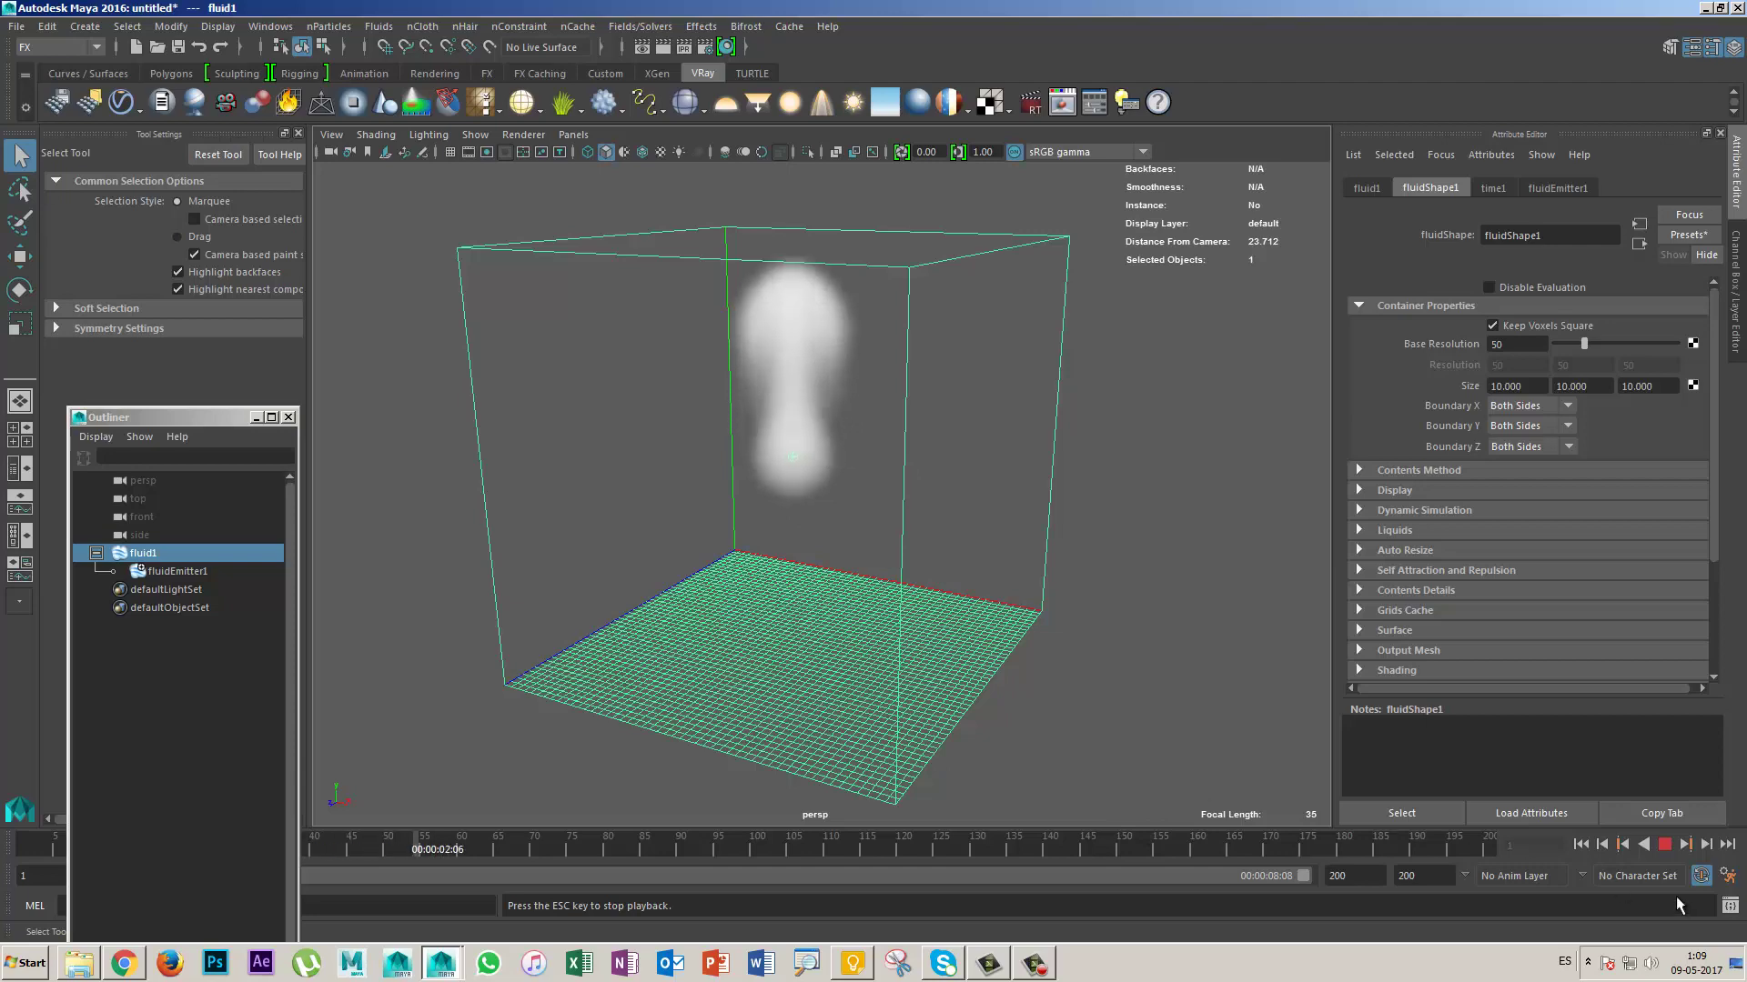
{"action": "mouse_move", "coordinate": [909, 394]}
{"action": "left_mouse_down", "text": "alt"}
{"action": "mouse_move", "coordinate": [998, 538]}
{"action": "mouse_move", "coordinate": [967, 543]}
{"action": "mouse_move", "coordinate": [968, 580]}
{"action": "mouse_move", "coordinate": [871, 560]}
{"action": "mouse_move", "coordinate": [955, 507]}
{"action": "mouse_move", "coordinate": [914, 491]}
{"action": "mouse_move", "coordinate": [976, 554]}
{"action": "mouse_move", "coordinate": [1328, 478]}
{"action": "left_mouse_up", "text": "alt"}
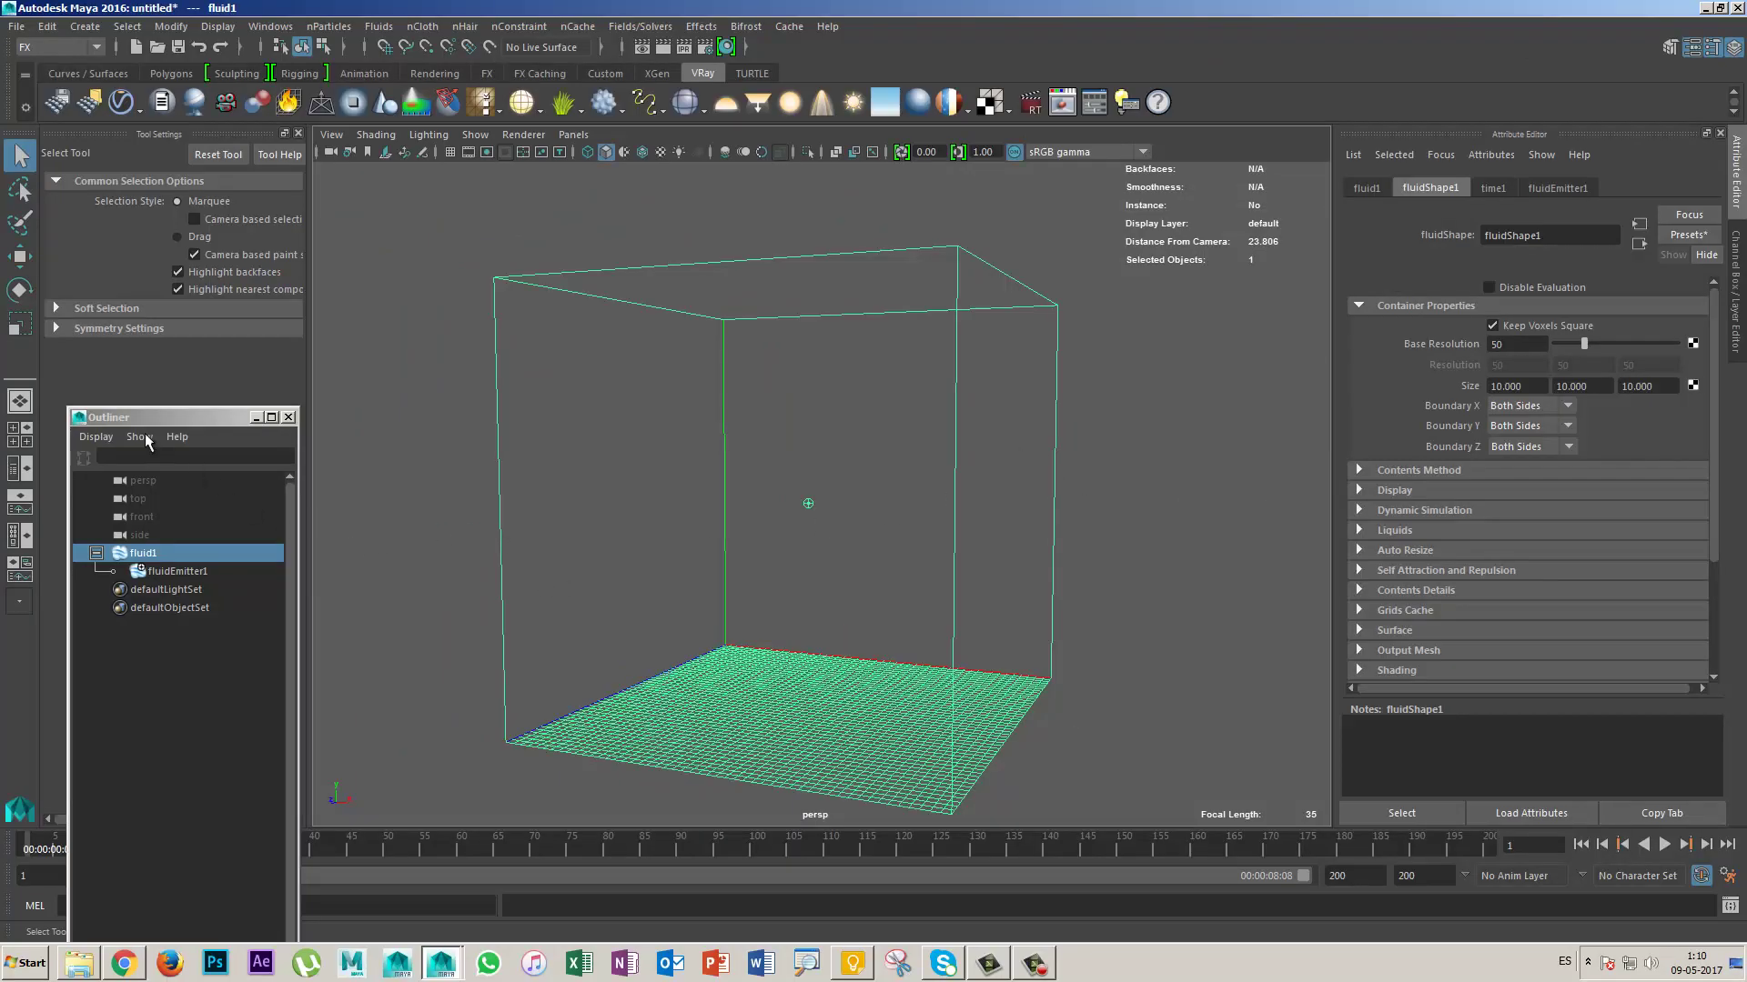
Step: Scale the fluid container down so its Size is 5 on each axis
{"action": "left_click", "coordinate": [14, 332]}
{"action": "left_click_drag", "start_coordinate": [808, 421], "coordinate": [865, 573]}
{"action": "mouse_move", "coordinate": [865, 573]}
{"action": "right_mouse_down", "text": "alt"}
{"action": "mouse_move", "coordinate": [1013, 725]}
{"action": "mouse_move", "coordinate": [1132, 632]}
{"action": "right_mouse_up", "text": "alt"}
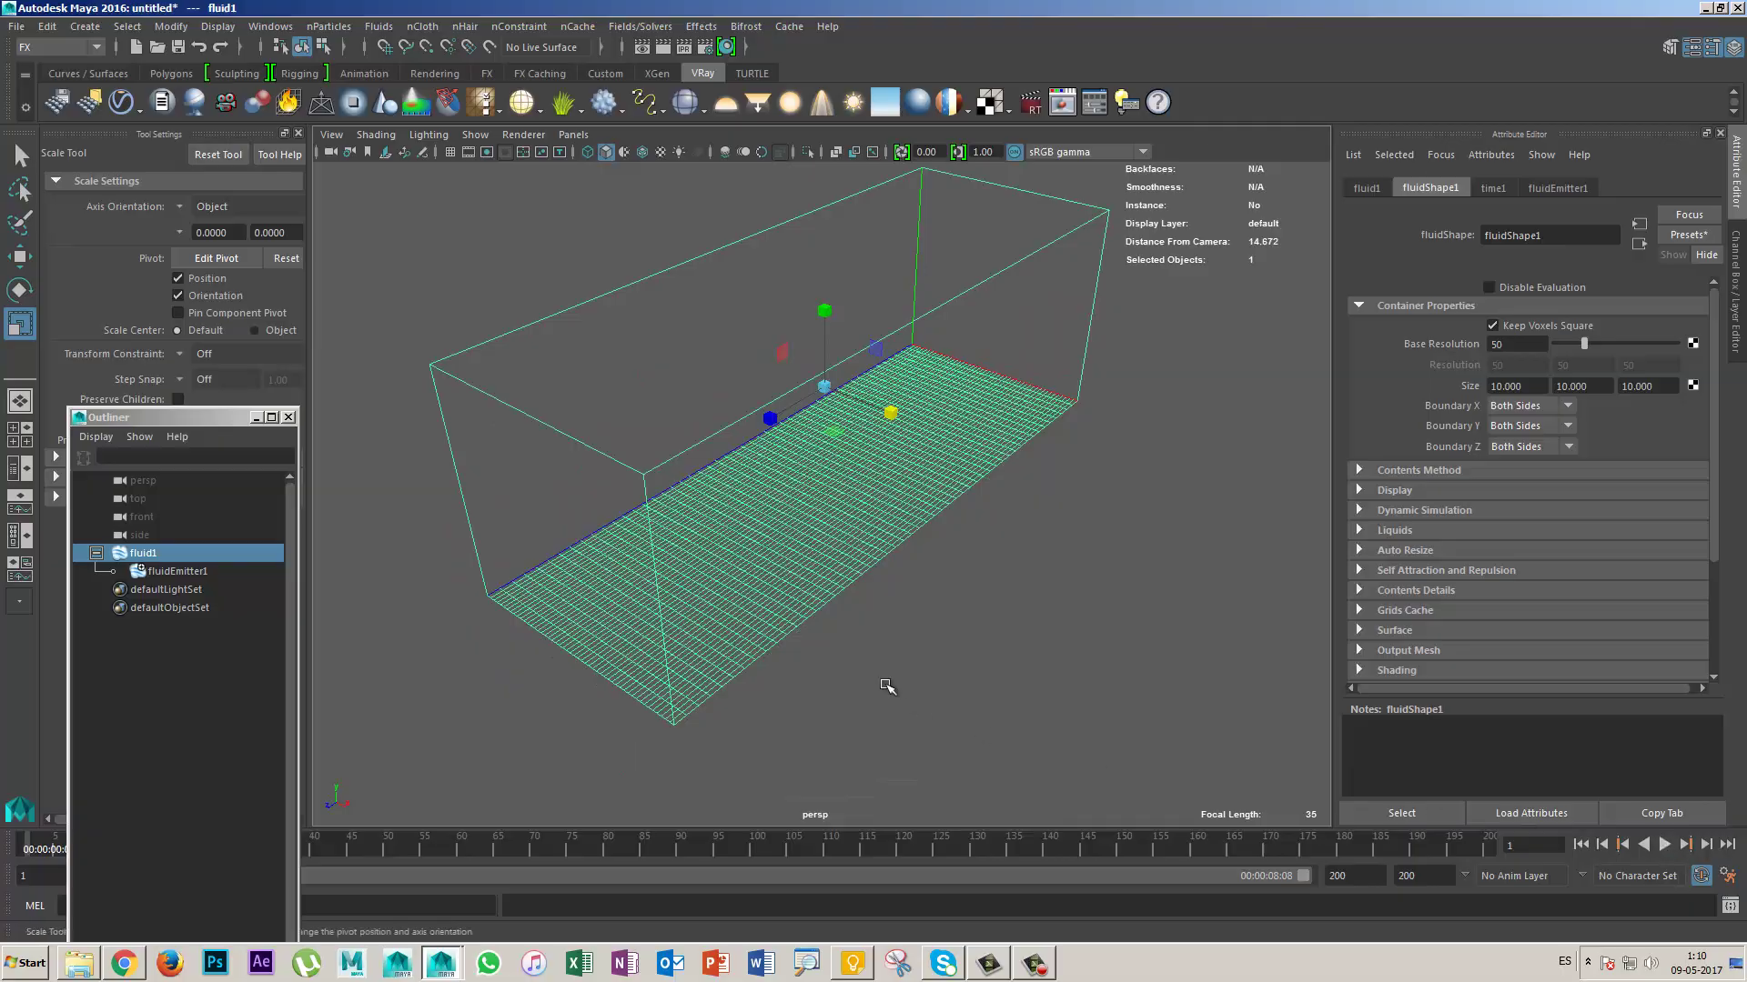
{"action": "mouse_move", "coordinate": [889, 694]}
{"action": "right_mouse_down", "text": "alt"}
{"action": "mouse_move", "coordinate": [1234, 712]}
{"action": "mouse_move", "coordinate": [1061, 519]}
{"action": "mouse_move", "coordinate": [821, 499]}
{"action": "right_mouse_up", "text": "alt"}
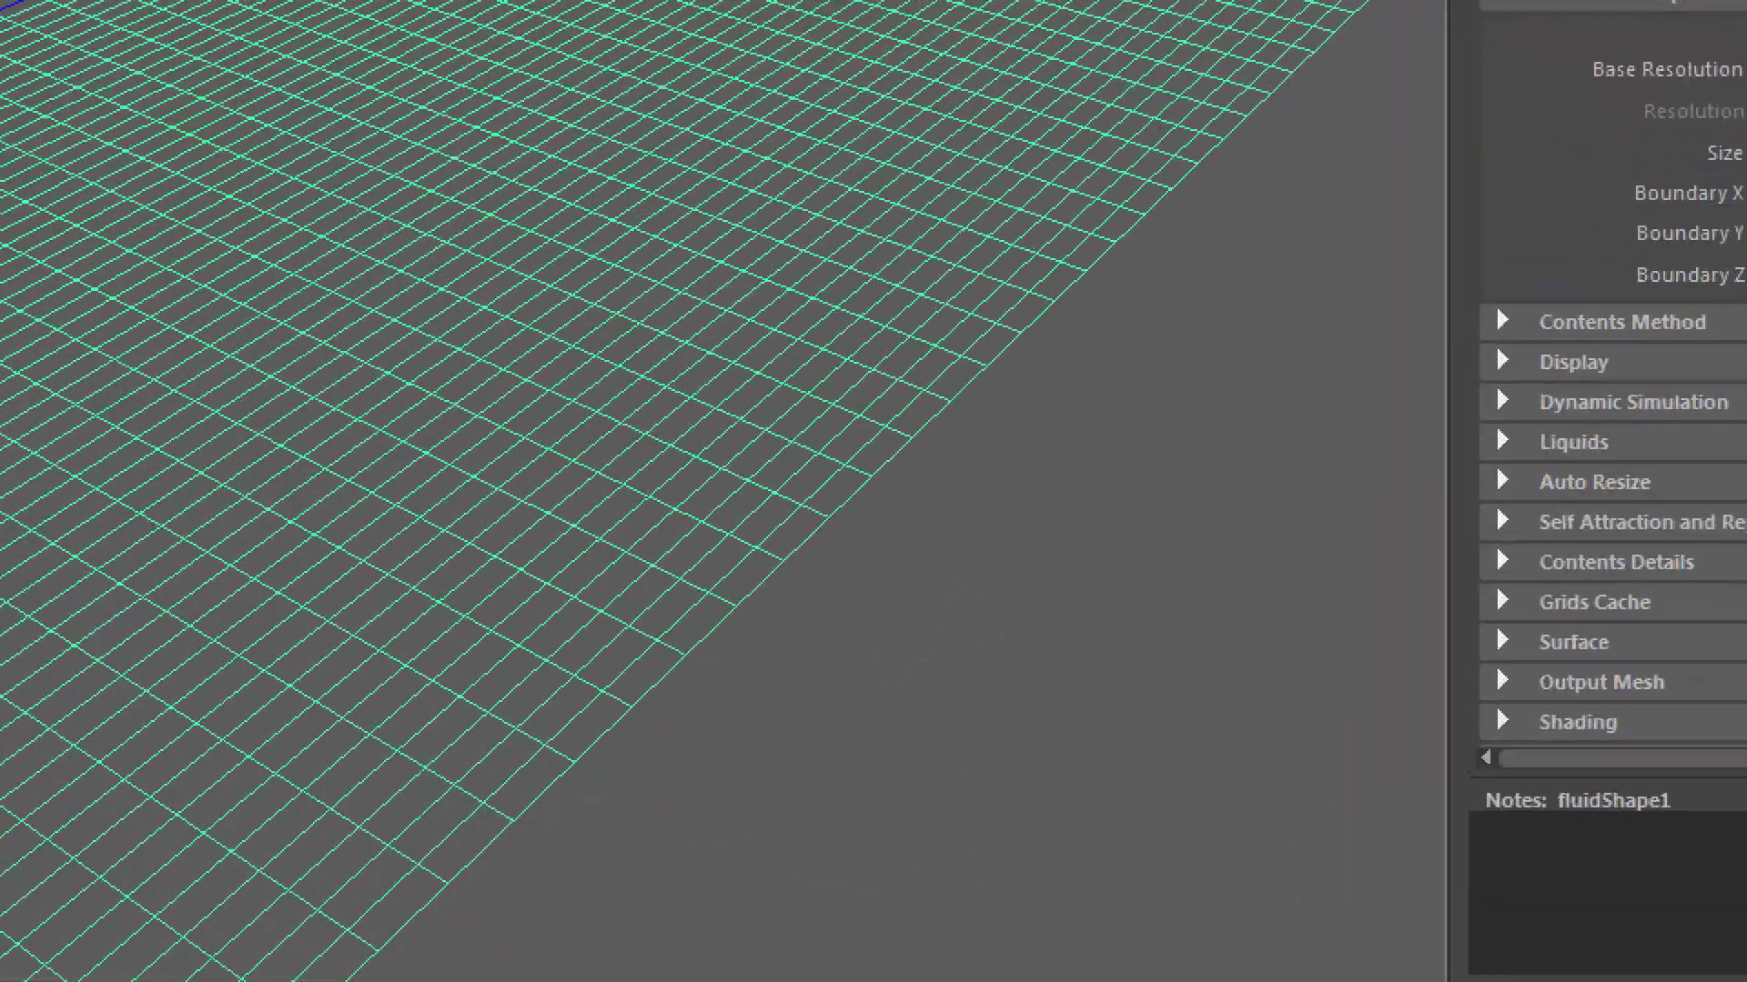
{"action": "left_click_drag", "start_coordinate": [822, 500], "coordinate": [810, 546], "text": "alt"}
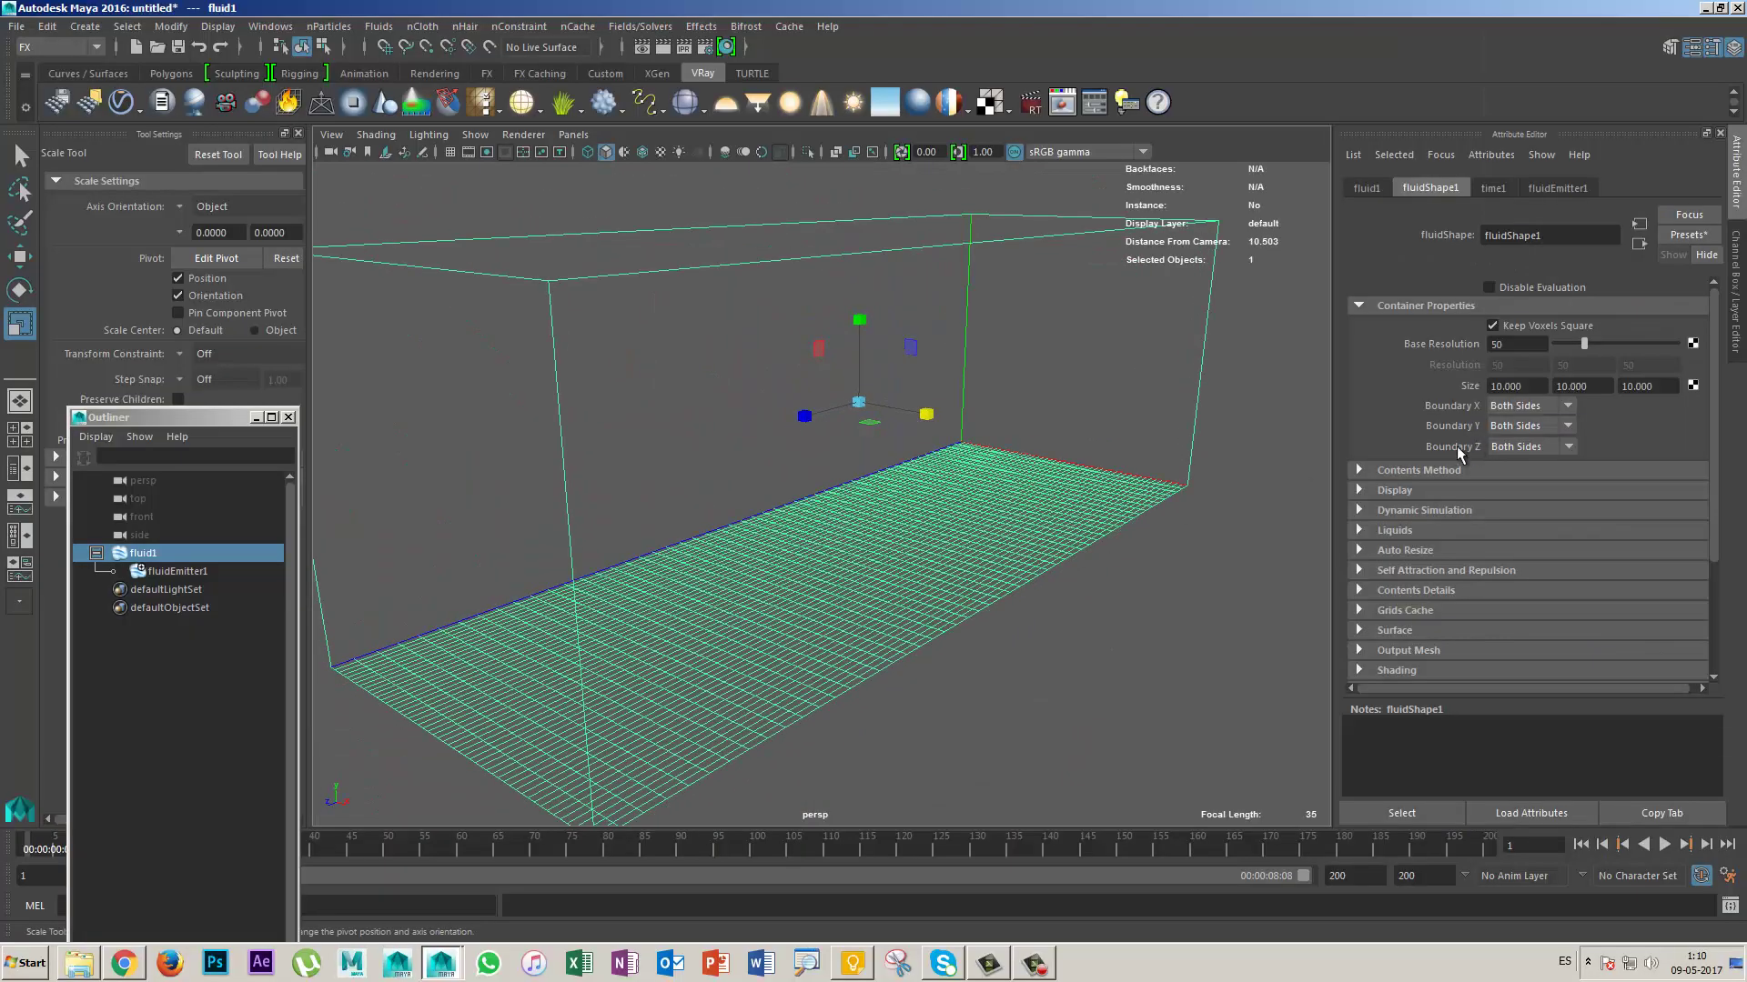
{"action": "key", "text": "ctrl+a"}
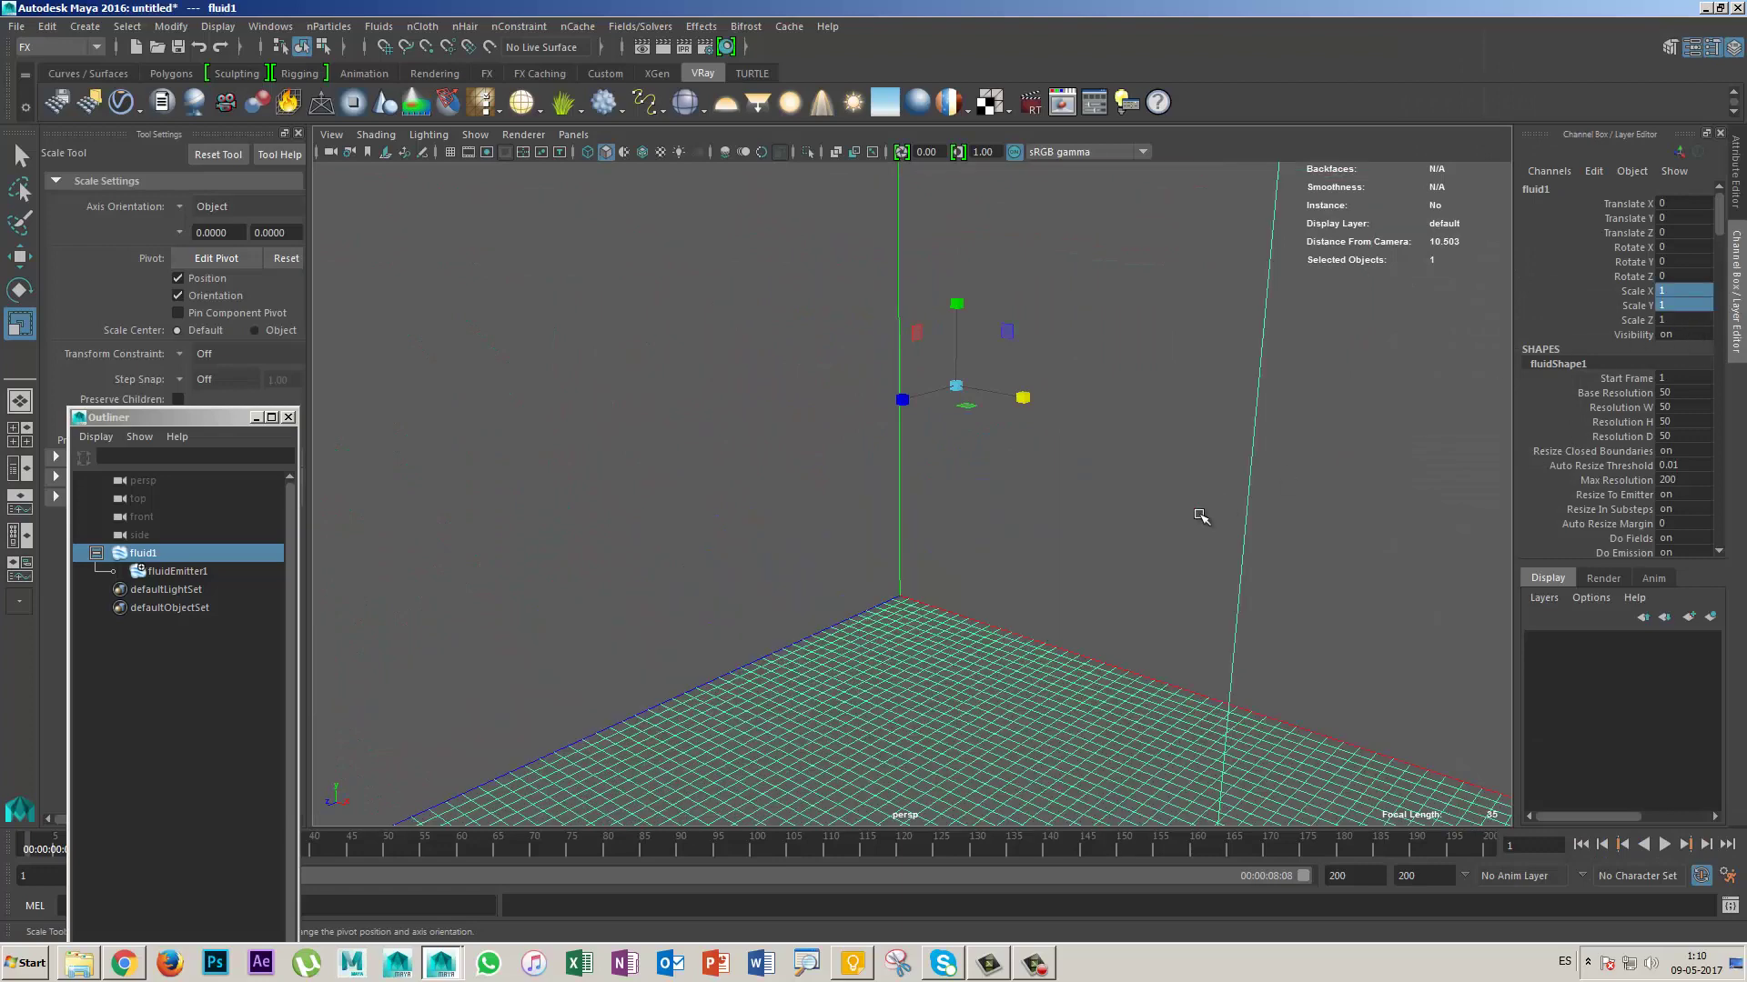
{"action": "mouse_move", "coordinate": [1197, 519]}
{"action": "left_mouse_down", "text": "alt"}
{"action": "mouse_move", "coordinate": [1006, 430]}
{"action": "mouse_move", "coordinate": [910, 427]}
{"action": "left_mouse_up", "text": "alt"}
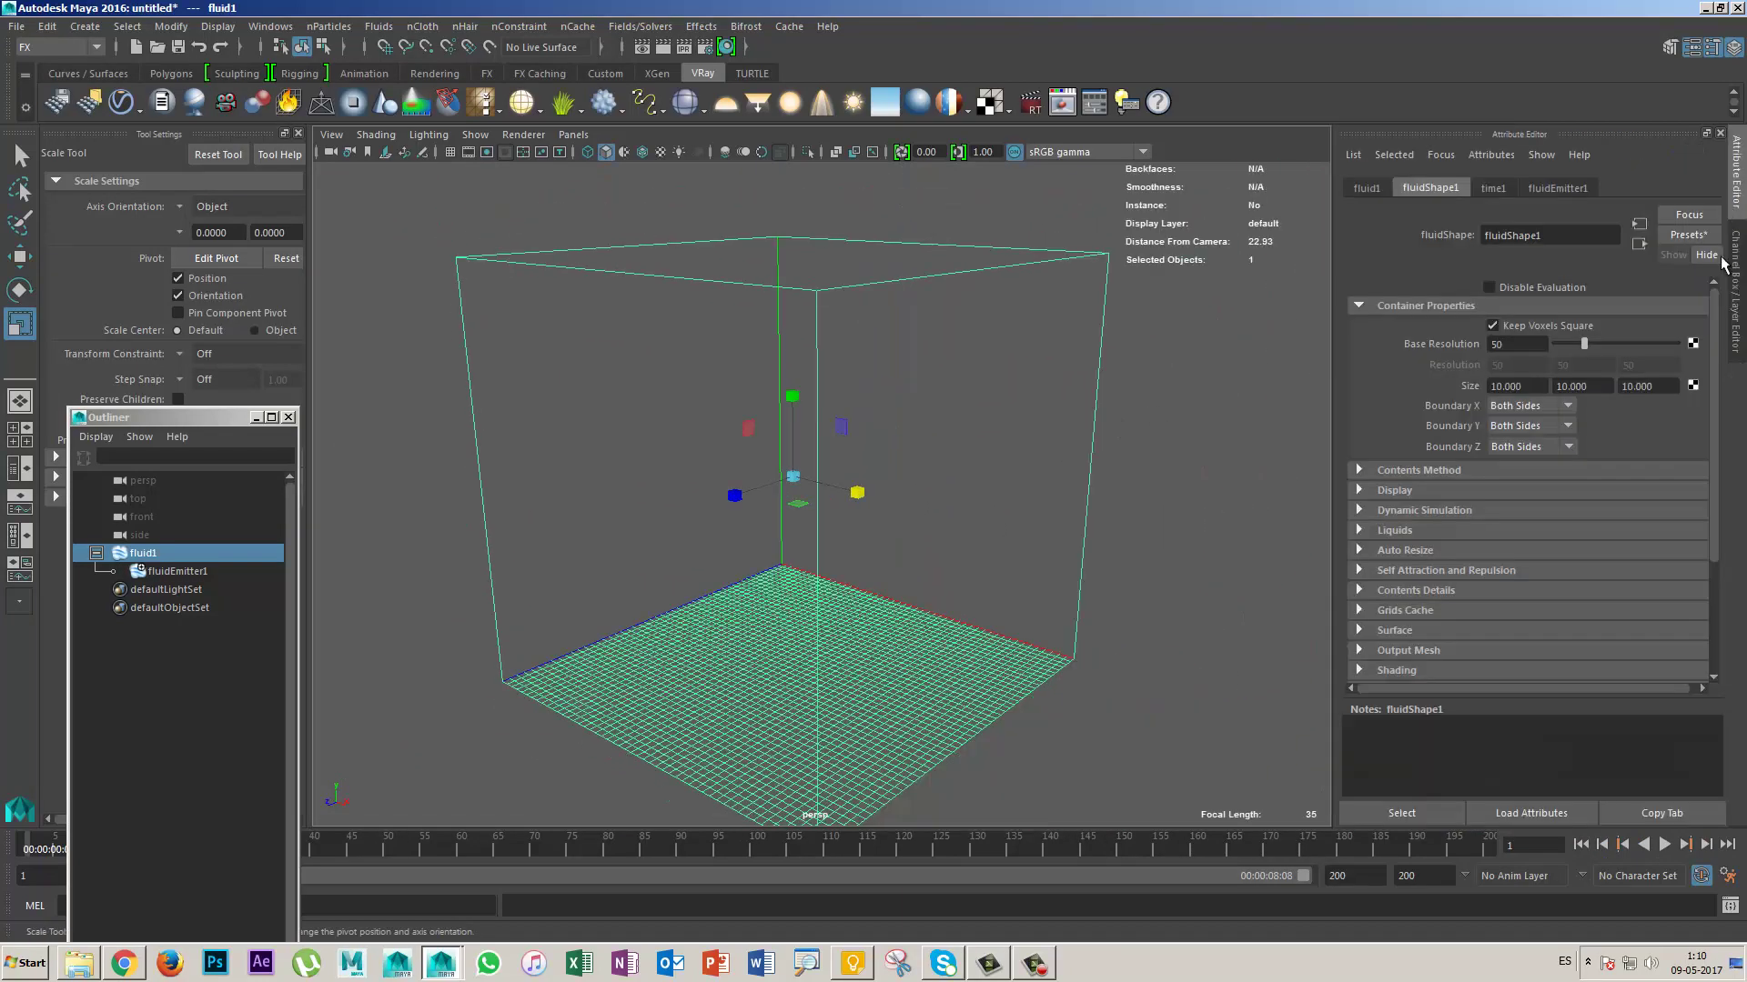
{"action": "key", "text": "ctrl+a"}
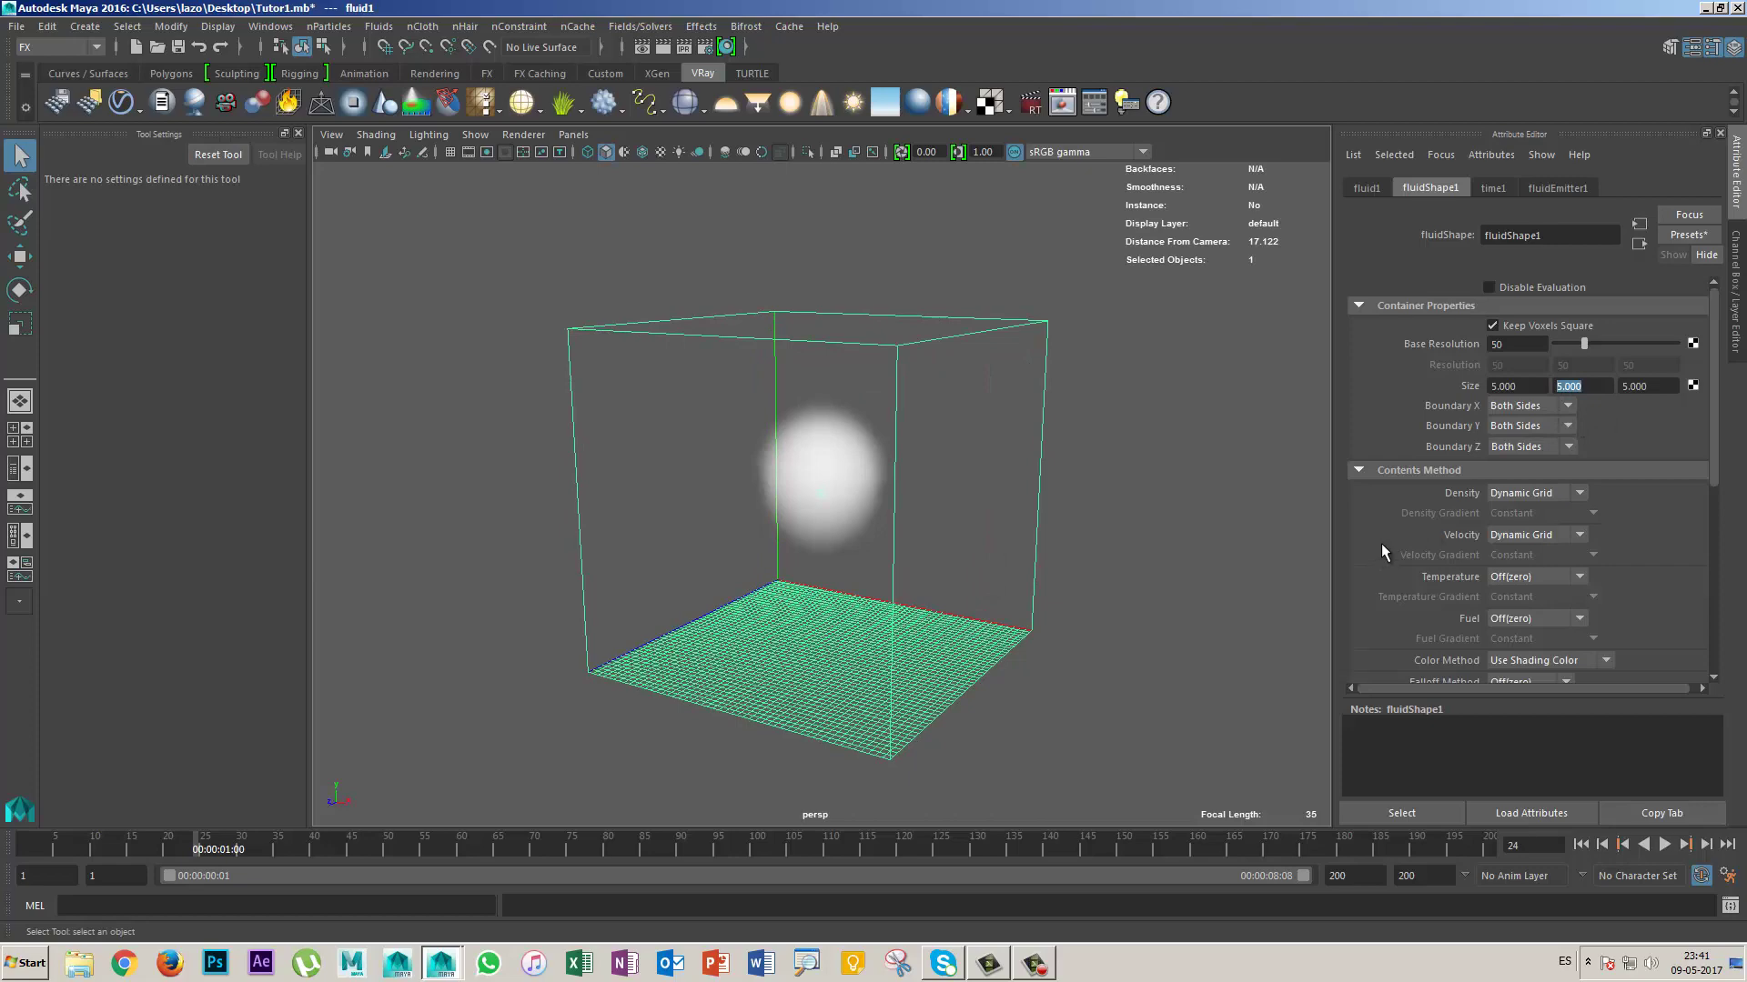
Step: Set the container's Y size to 10, frame it, and replay the smoke from the start
{"action": "type", "text": "10"}
{"action": "key", "text": "Return"}
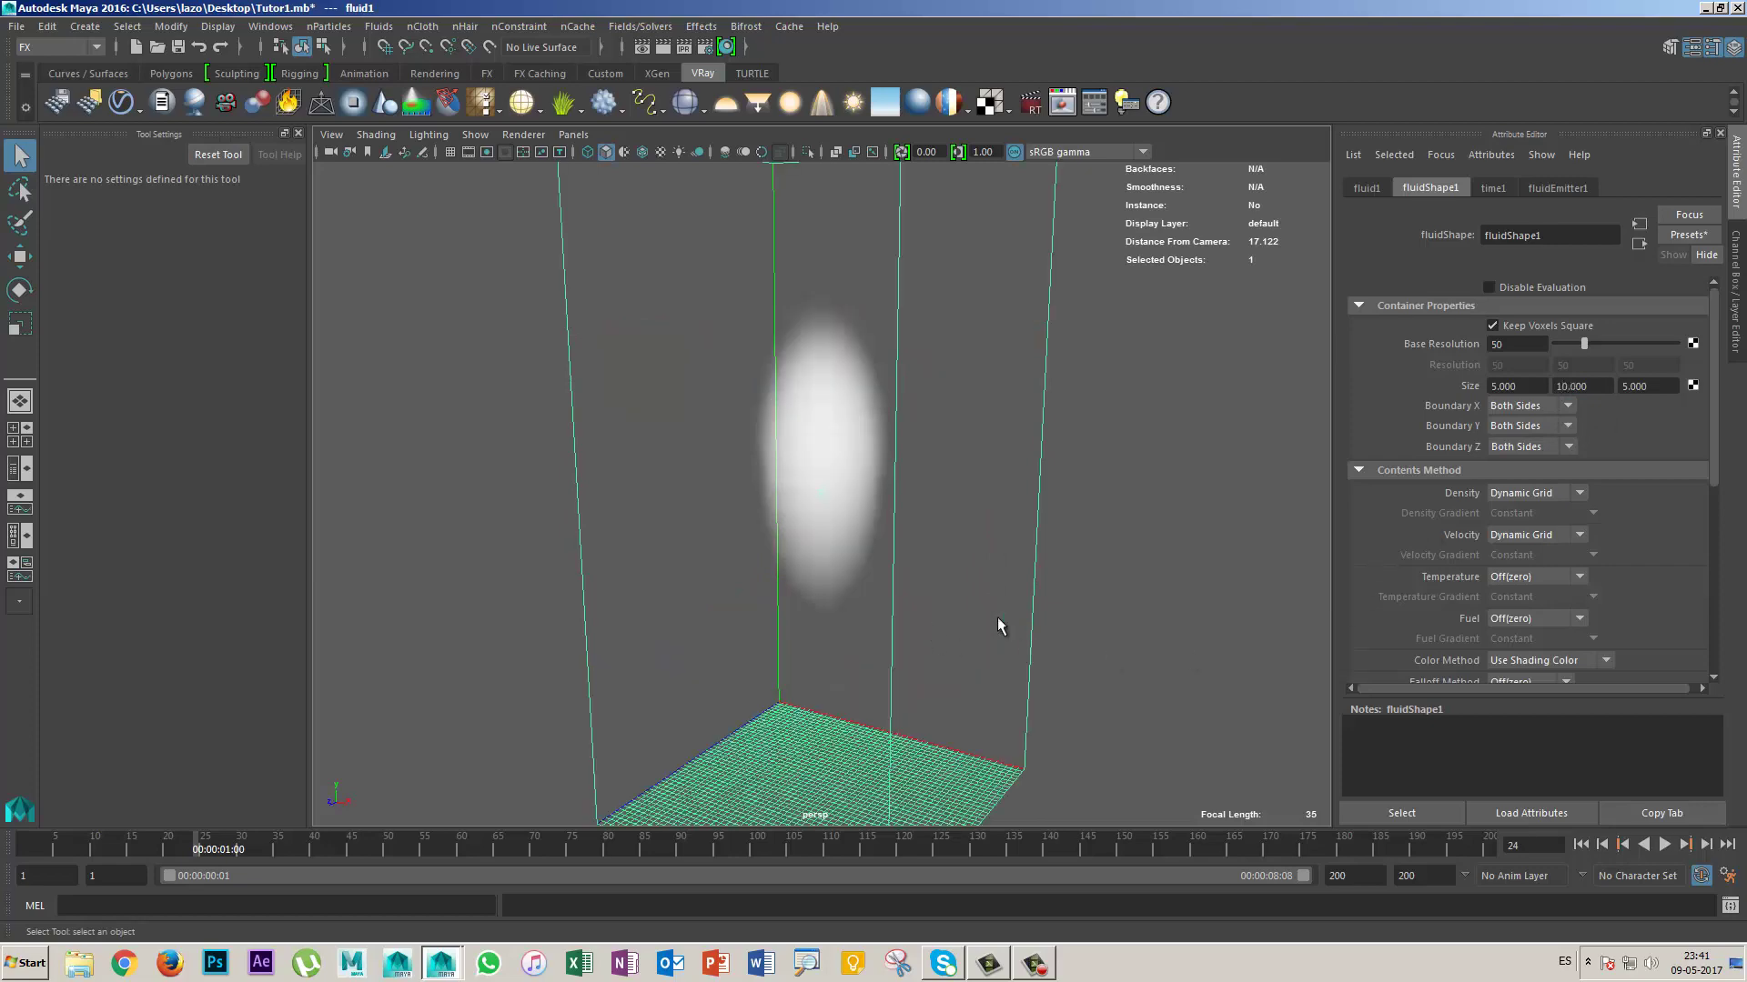
{"action": "key", "text": "f"}
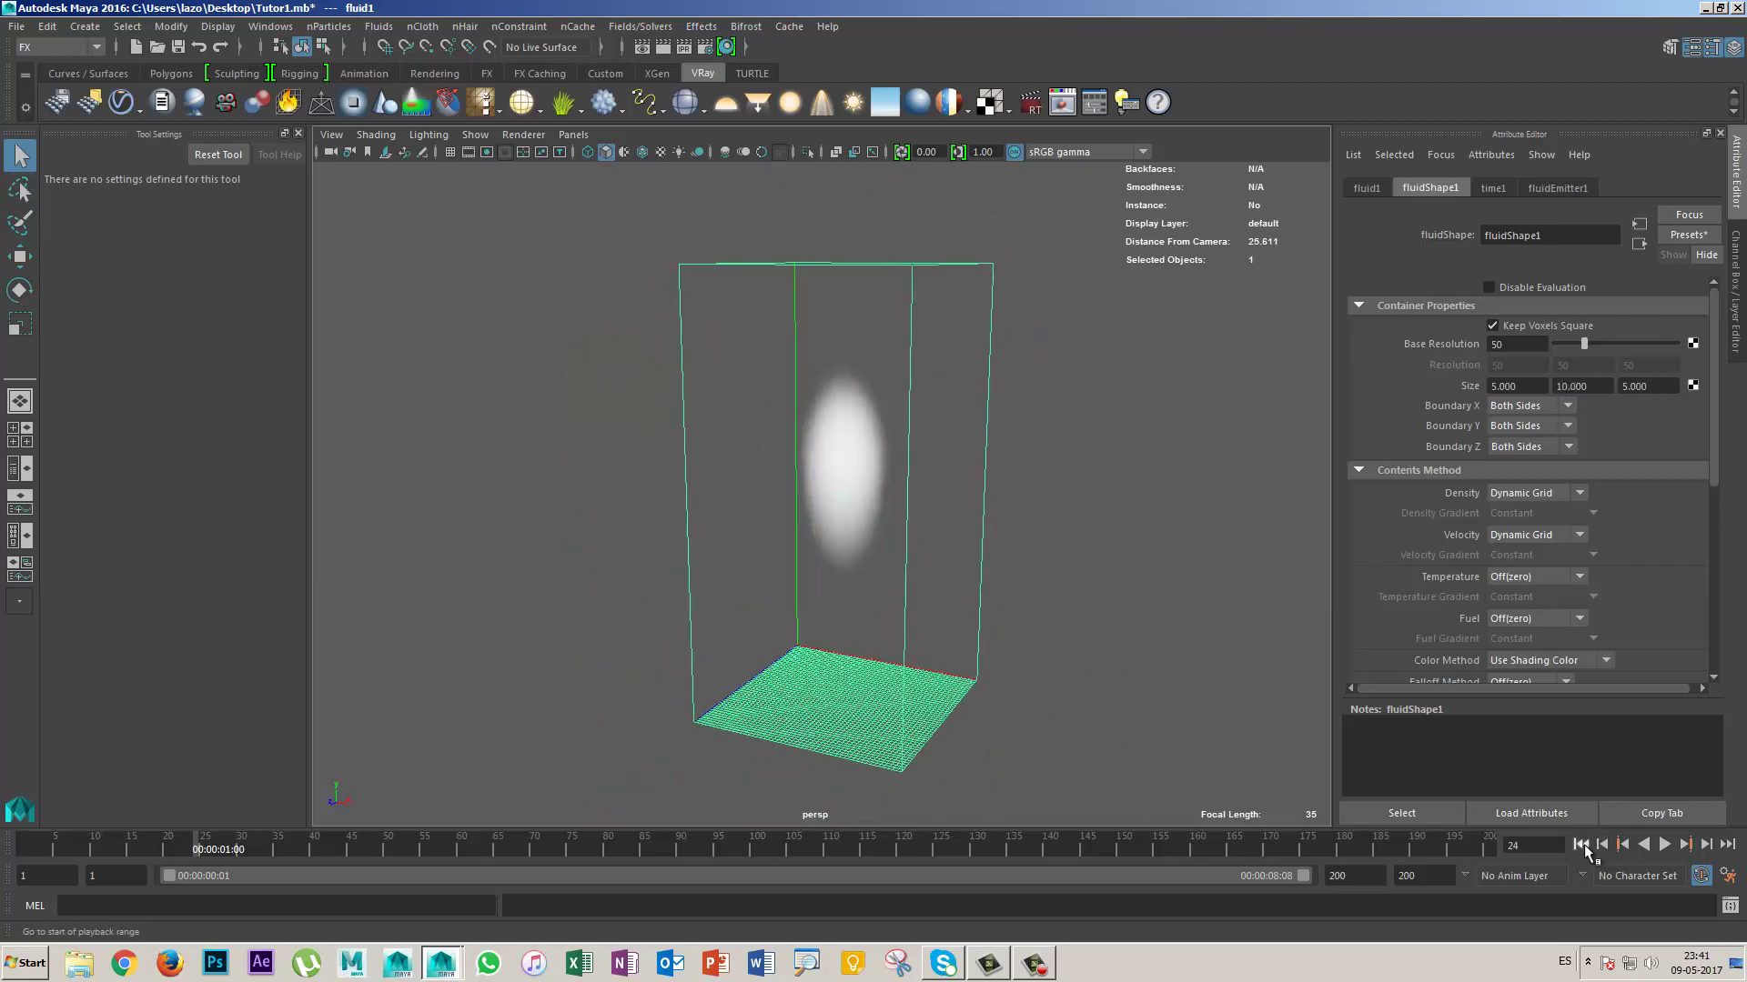
{"action": "left_click", "coordinate": [1581, 845]}
{"action": "left_click", "coordinate": [1665, 844]}
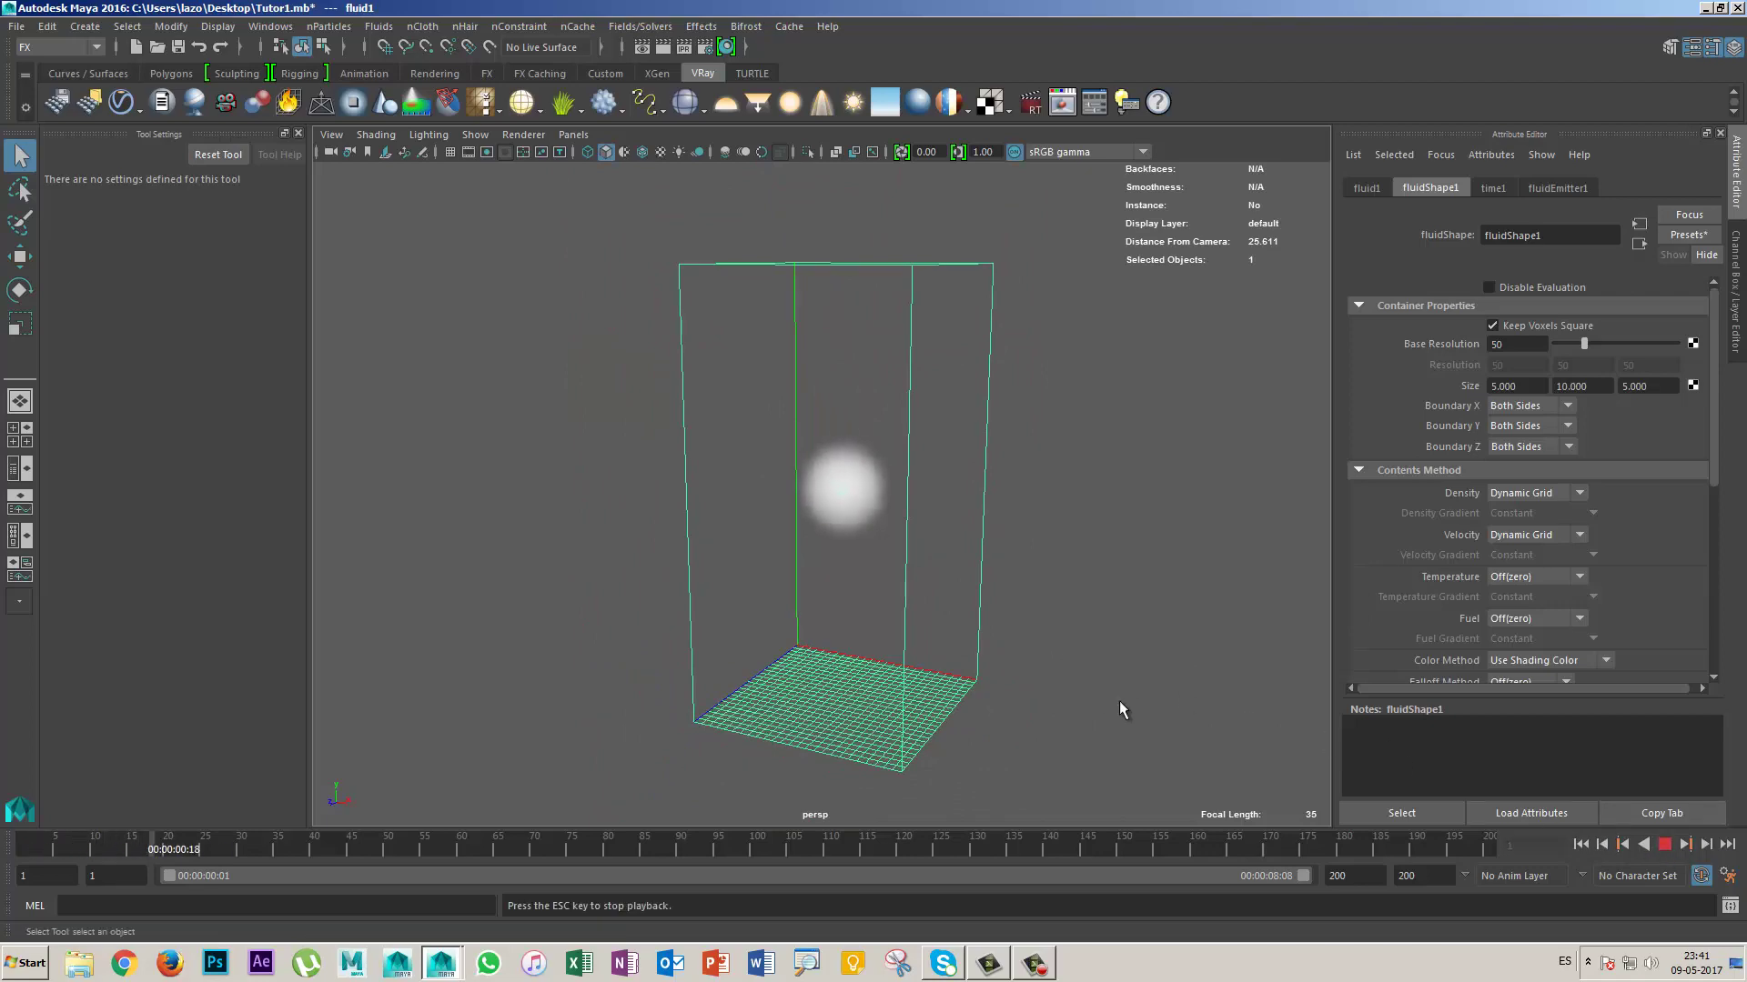
{"action": "key", "text": "Escape"}
{"action": "key", "text": "w"}
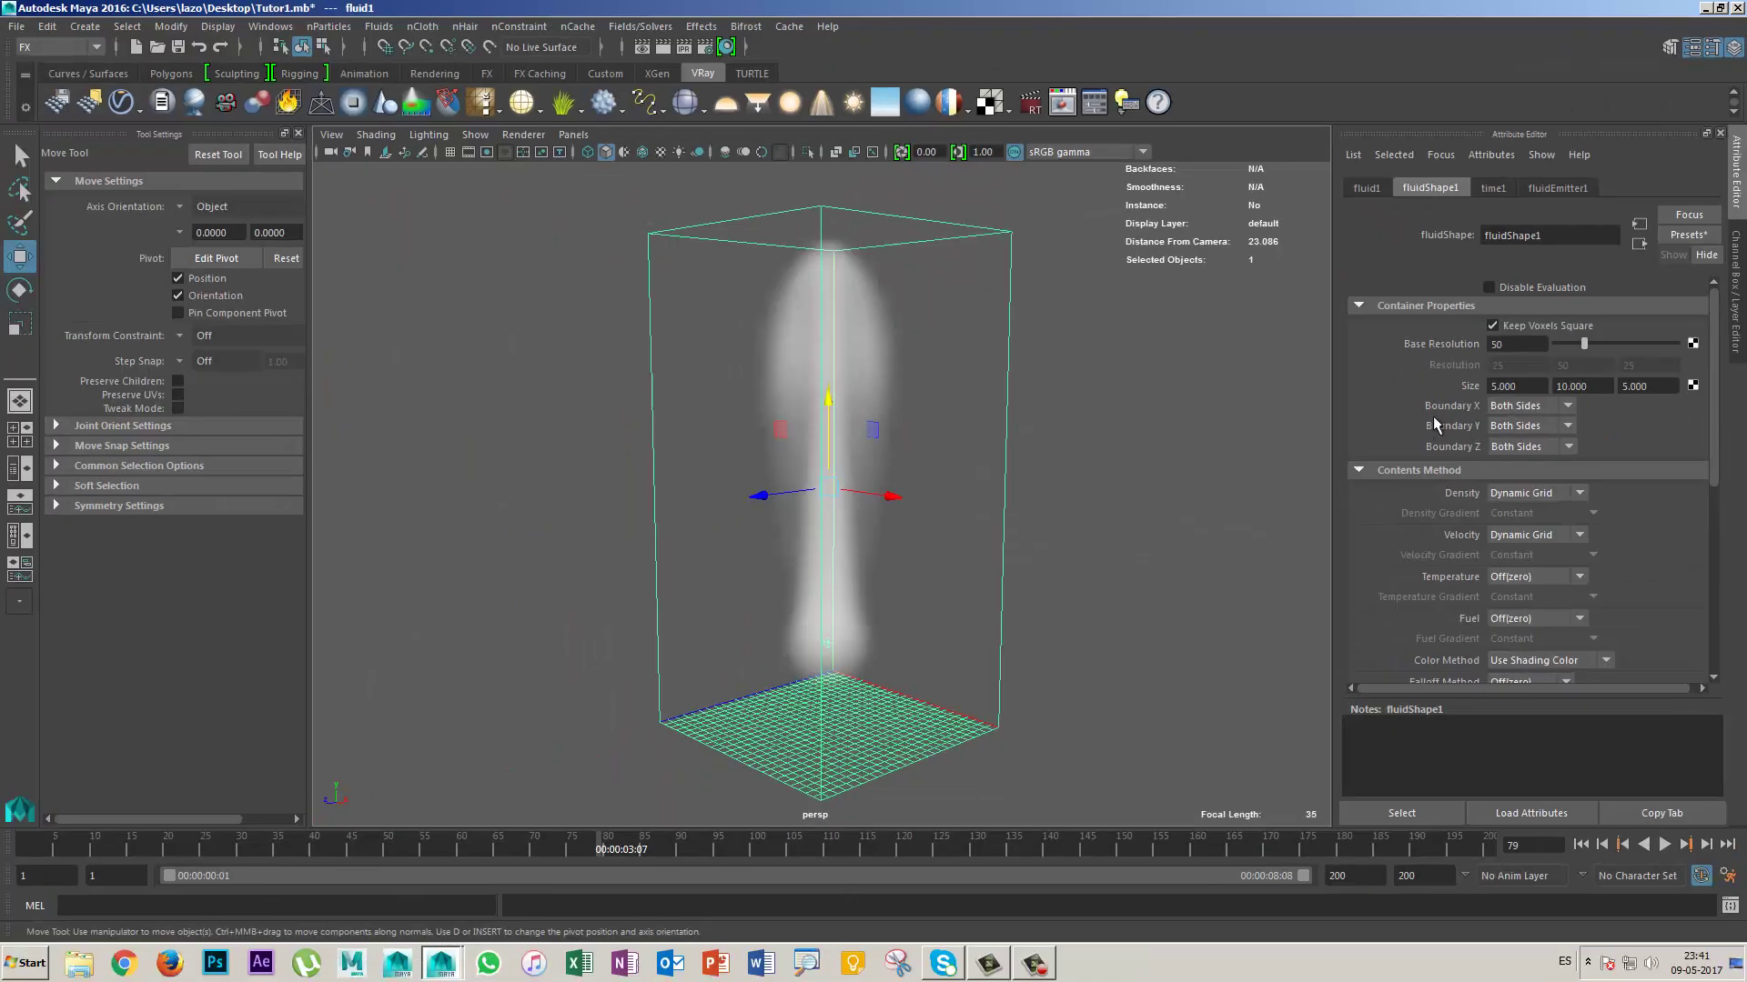
Step: Change Boundary Y to None, play the simulation, and rewind to frame 1
{"action": "left_click", "coordinate": [1555, 427]}
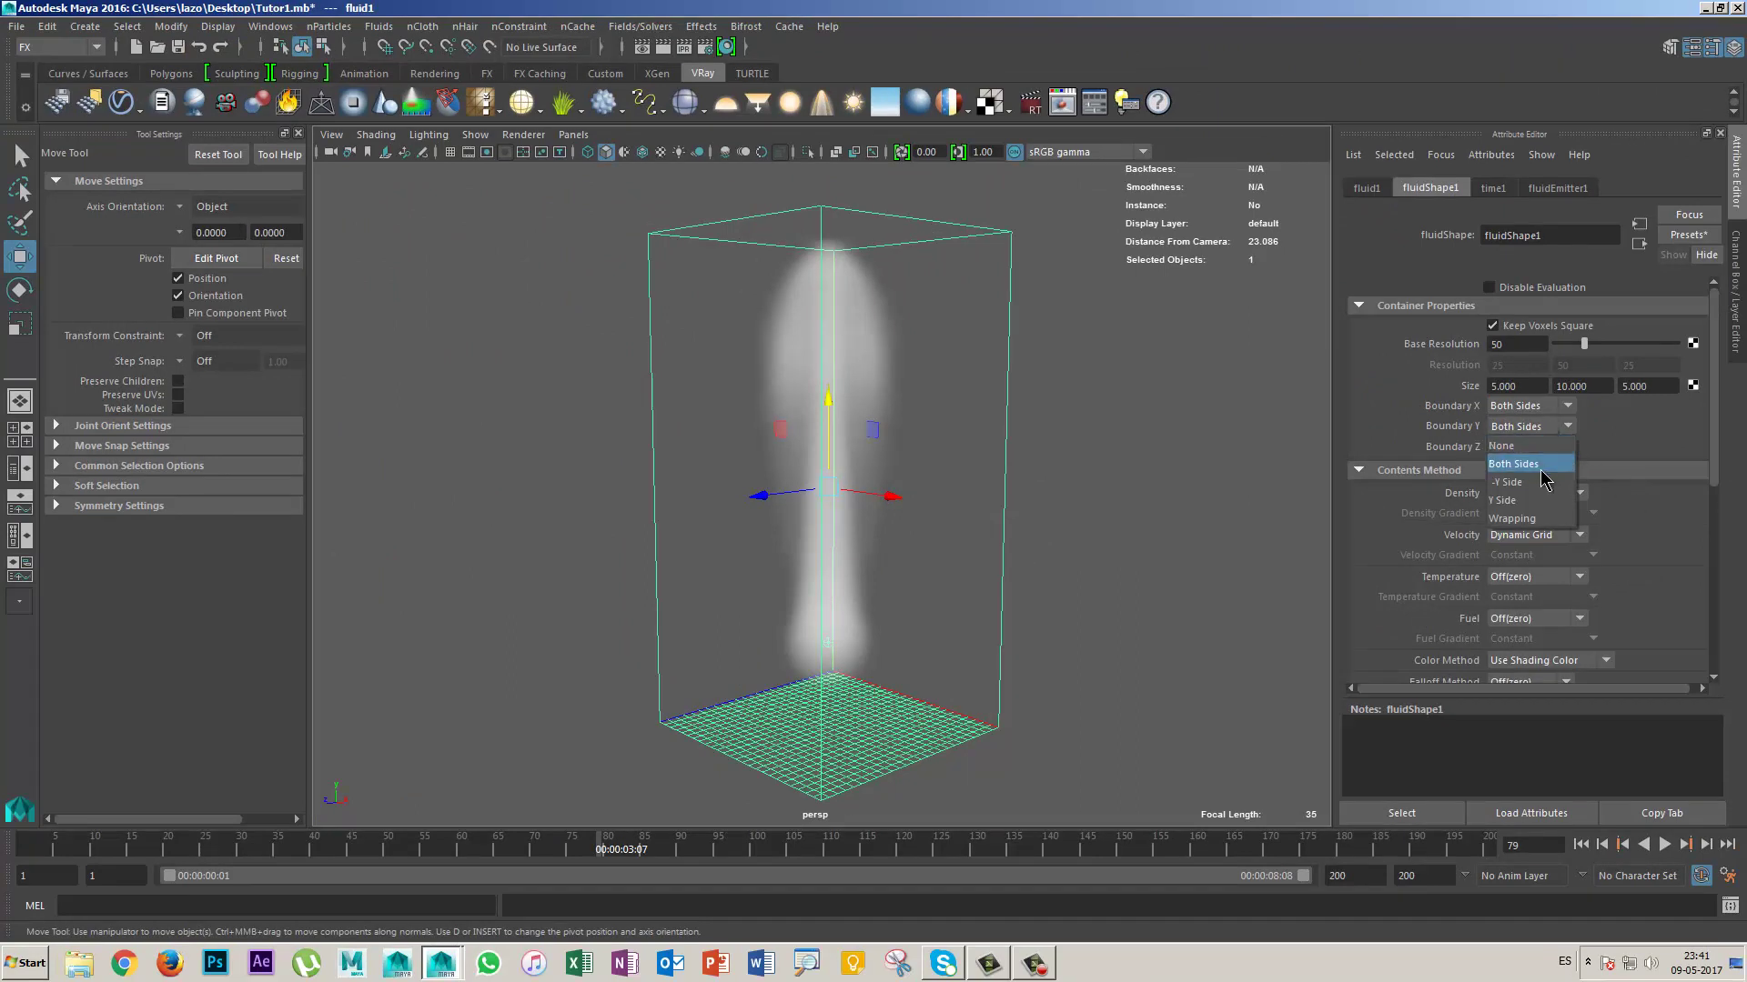
{"action": "left_click", "coordinate": [1535, 447]}
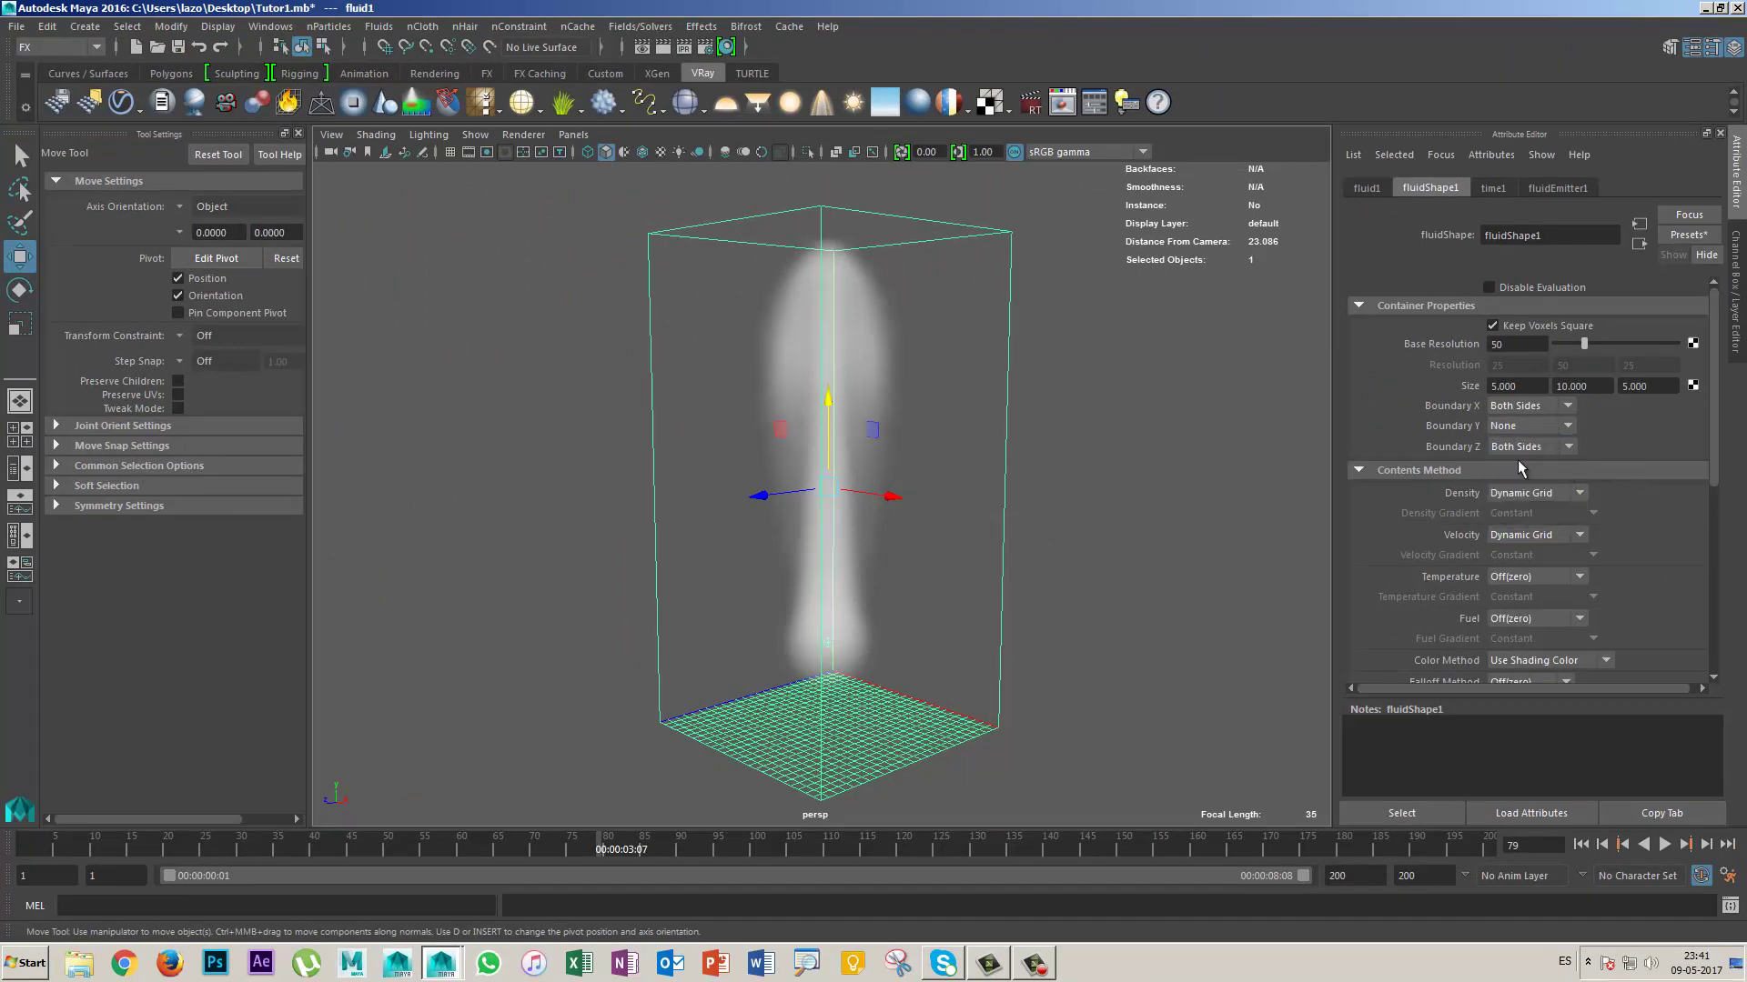
{"action": "left_click", "coordinate": [1664, 844]}
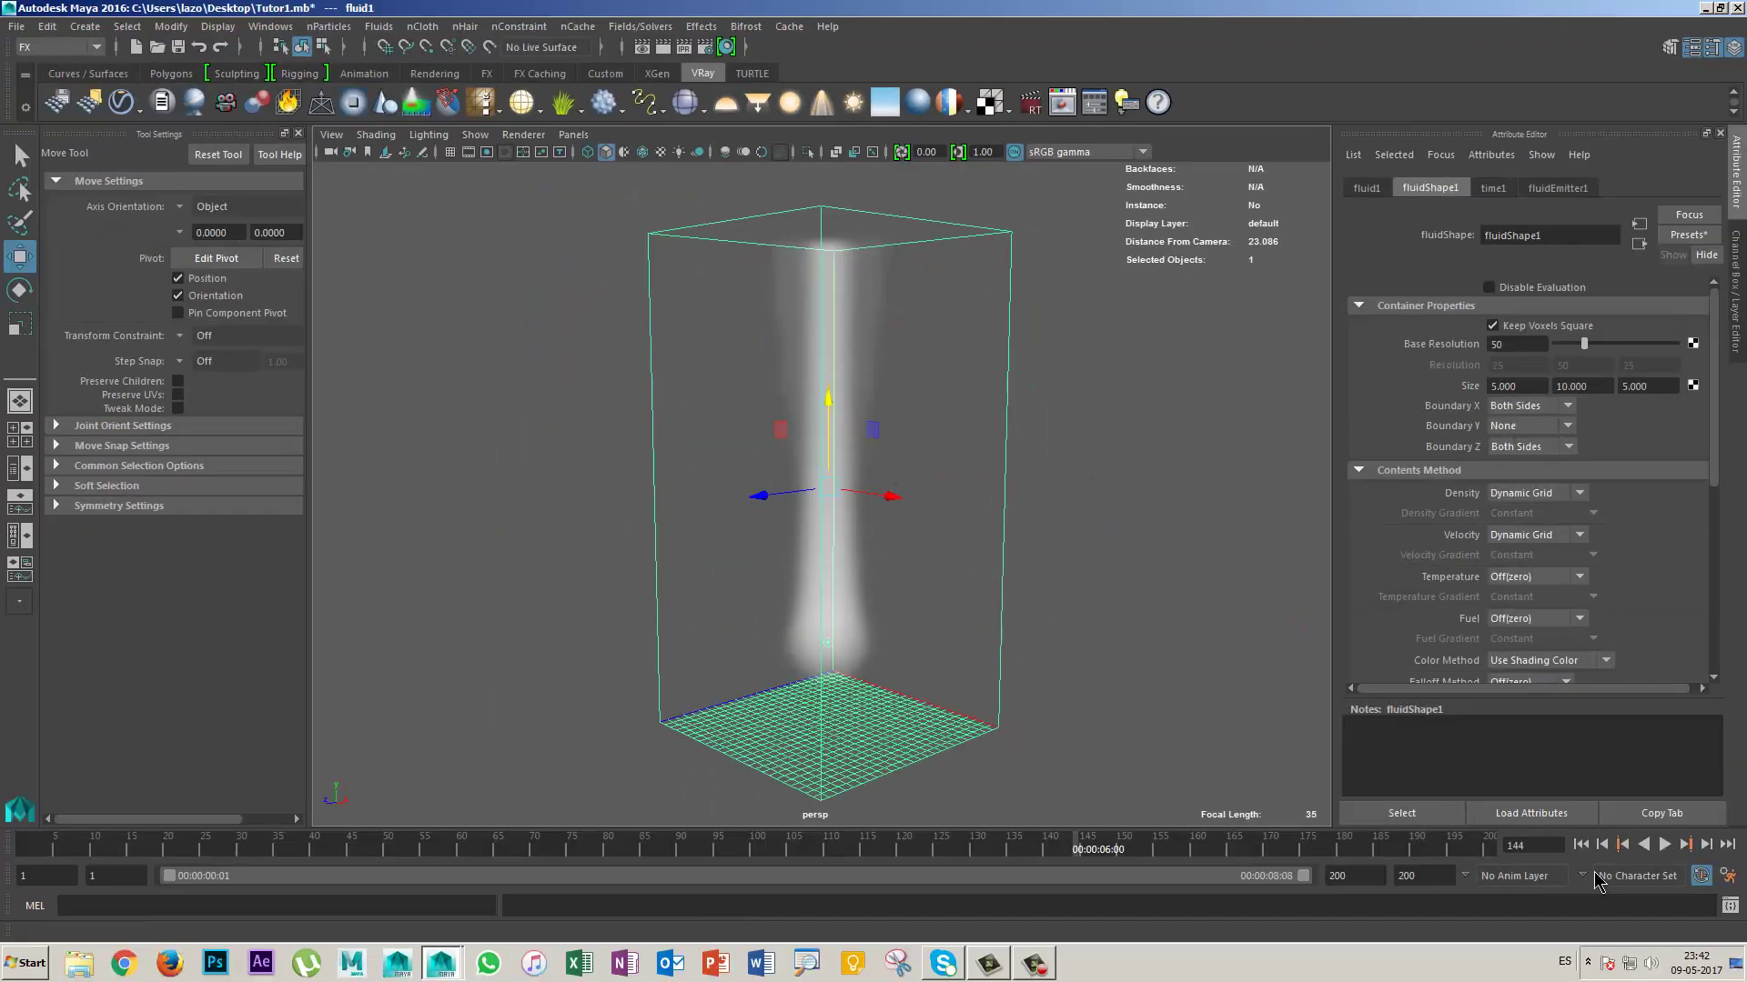
{"action": "left_click", "coordinate": [1581, 844]}
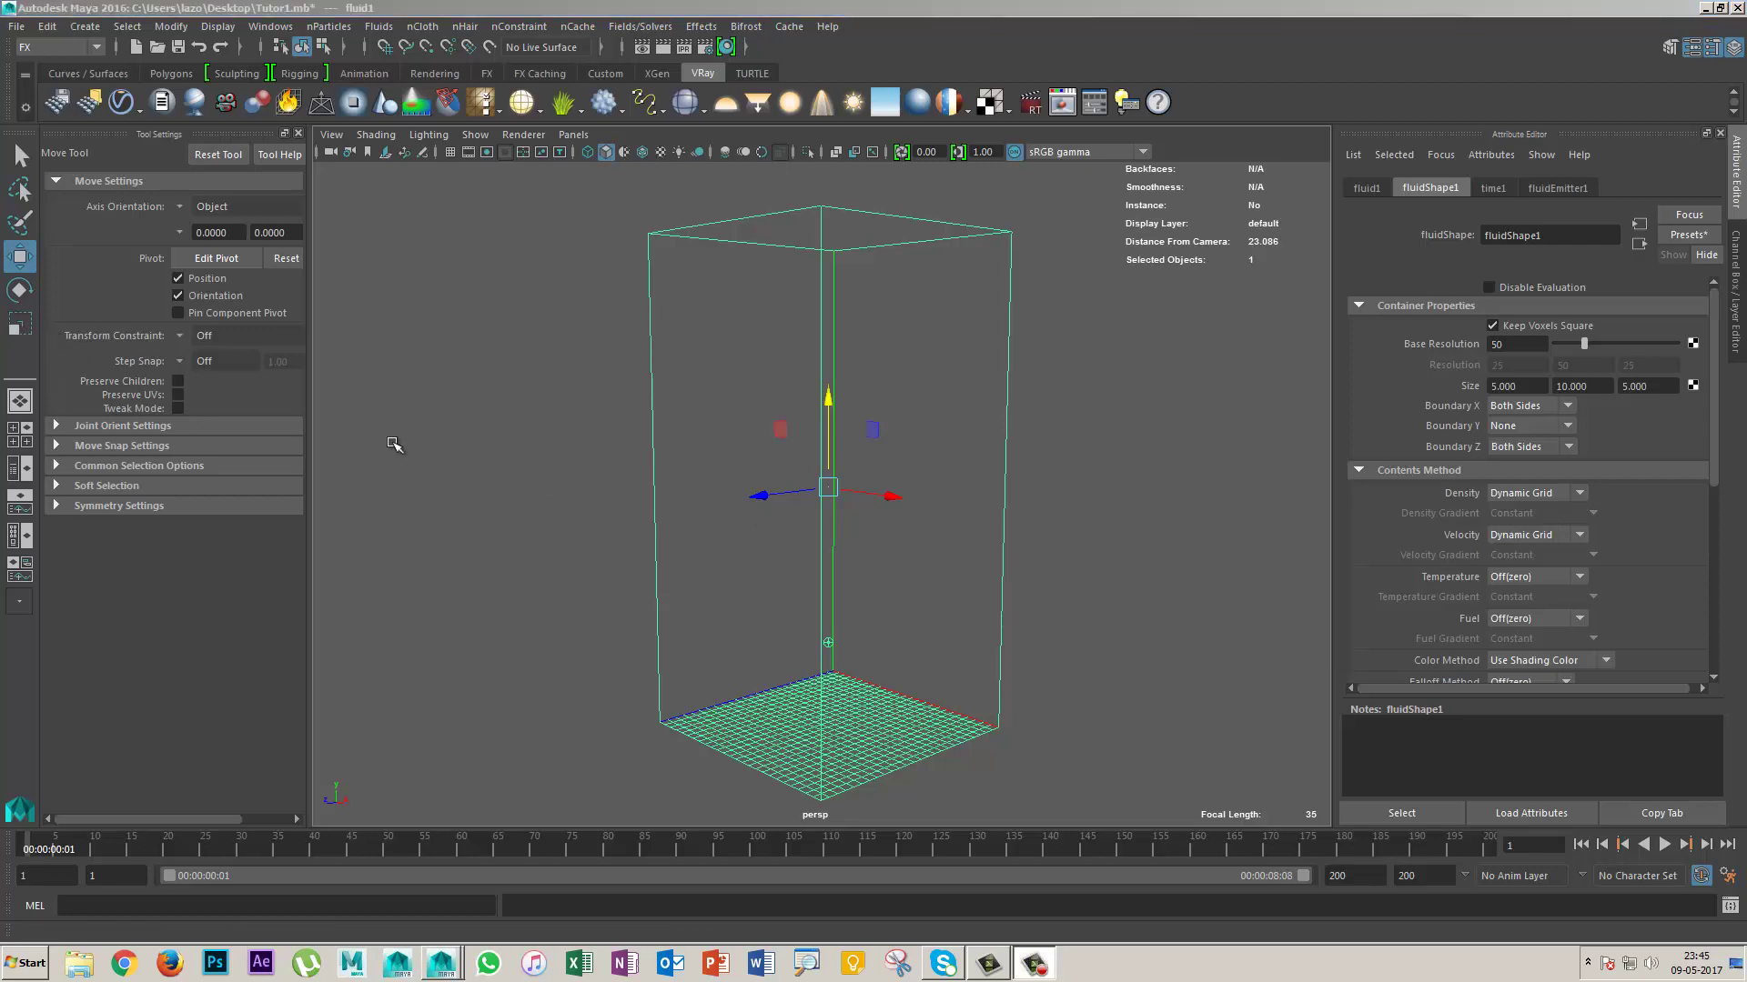
Step: Replay the smoke, then scale fluid1 uniformly by 1.282 from the Scale Tool's centre handle
{"action": "key", "text": "r"}
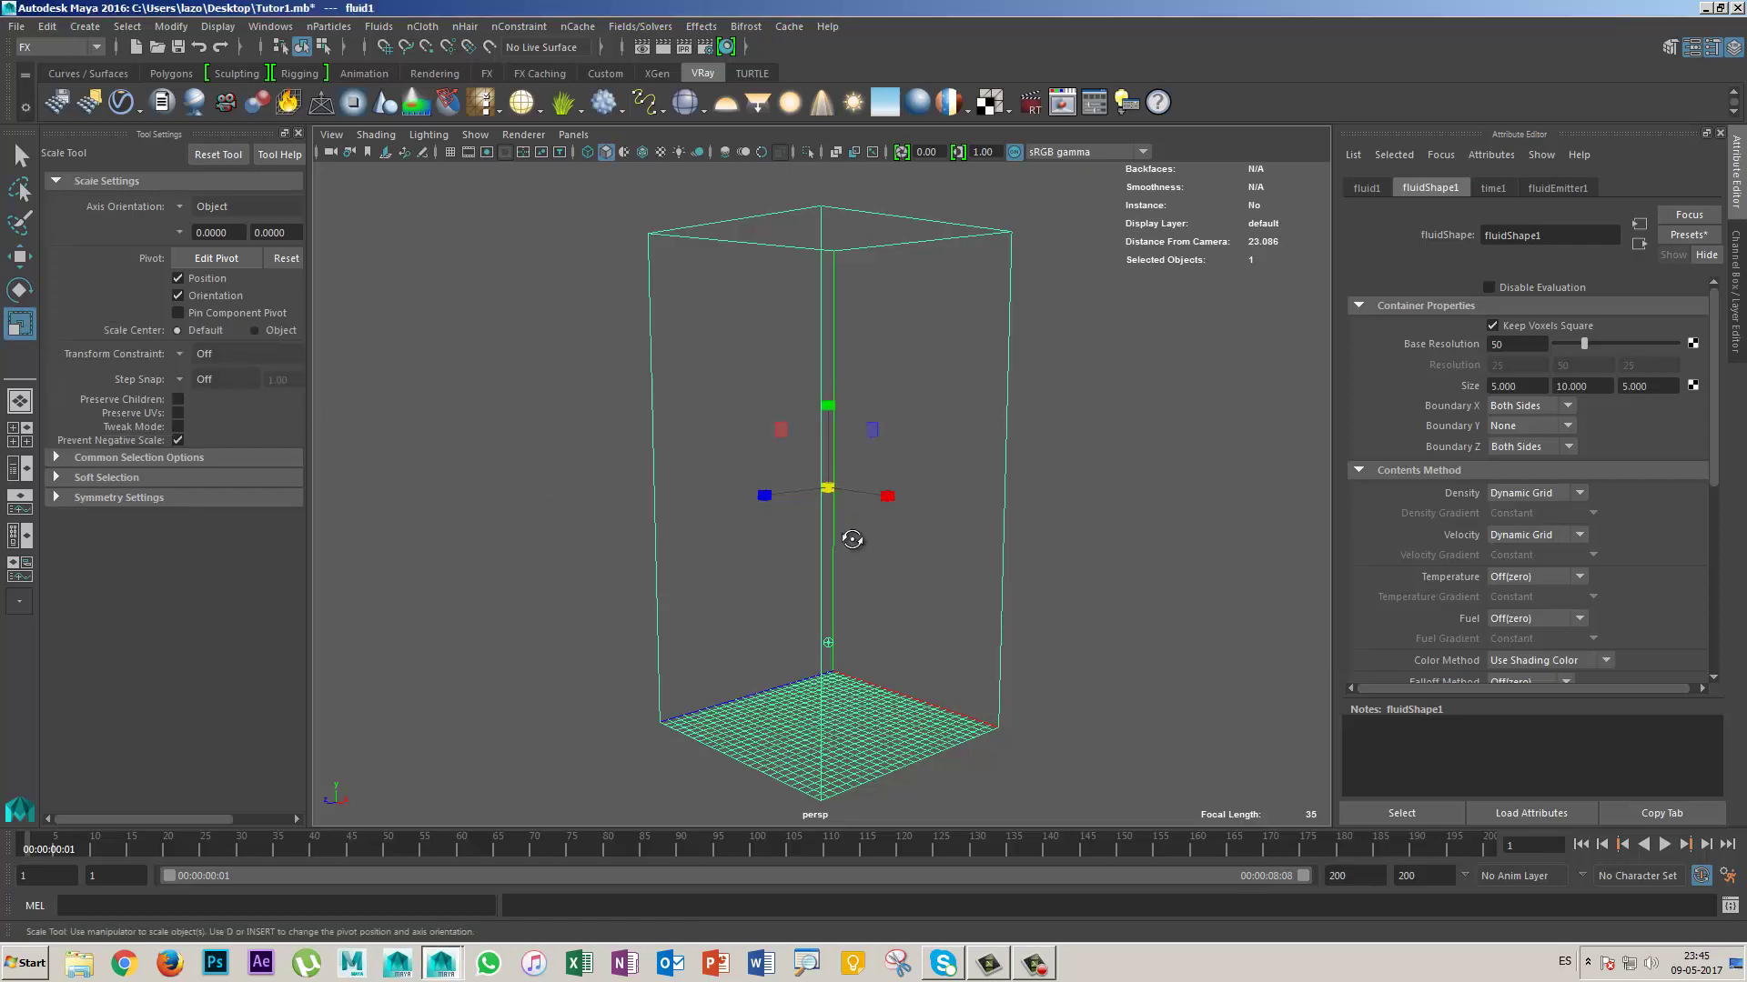
{"action": "scroll", "coordinate": [852, 539], "scroll_direction": "down", "scroll_amount": 3}
{"action": "mouse_move", "coordinate": [852, 540]}
{"action": "left_mouse_down", "text": "alt"}
{"action": "mouse_move", "coordinate": [838, 501]}
{"action": "mouse_move", "coordinate": [878, 583]}
{"action": "left_mouse_up", "text": "alt"}
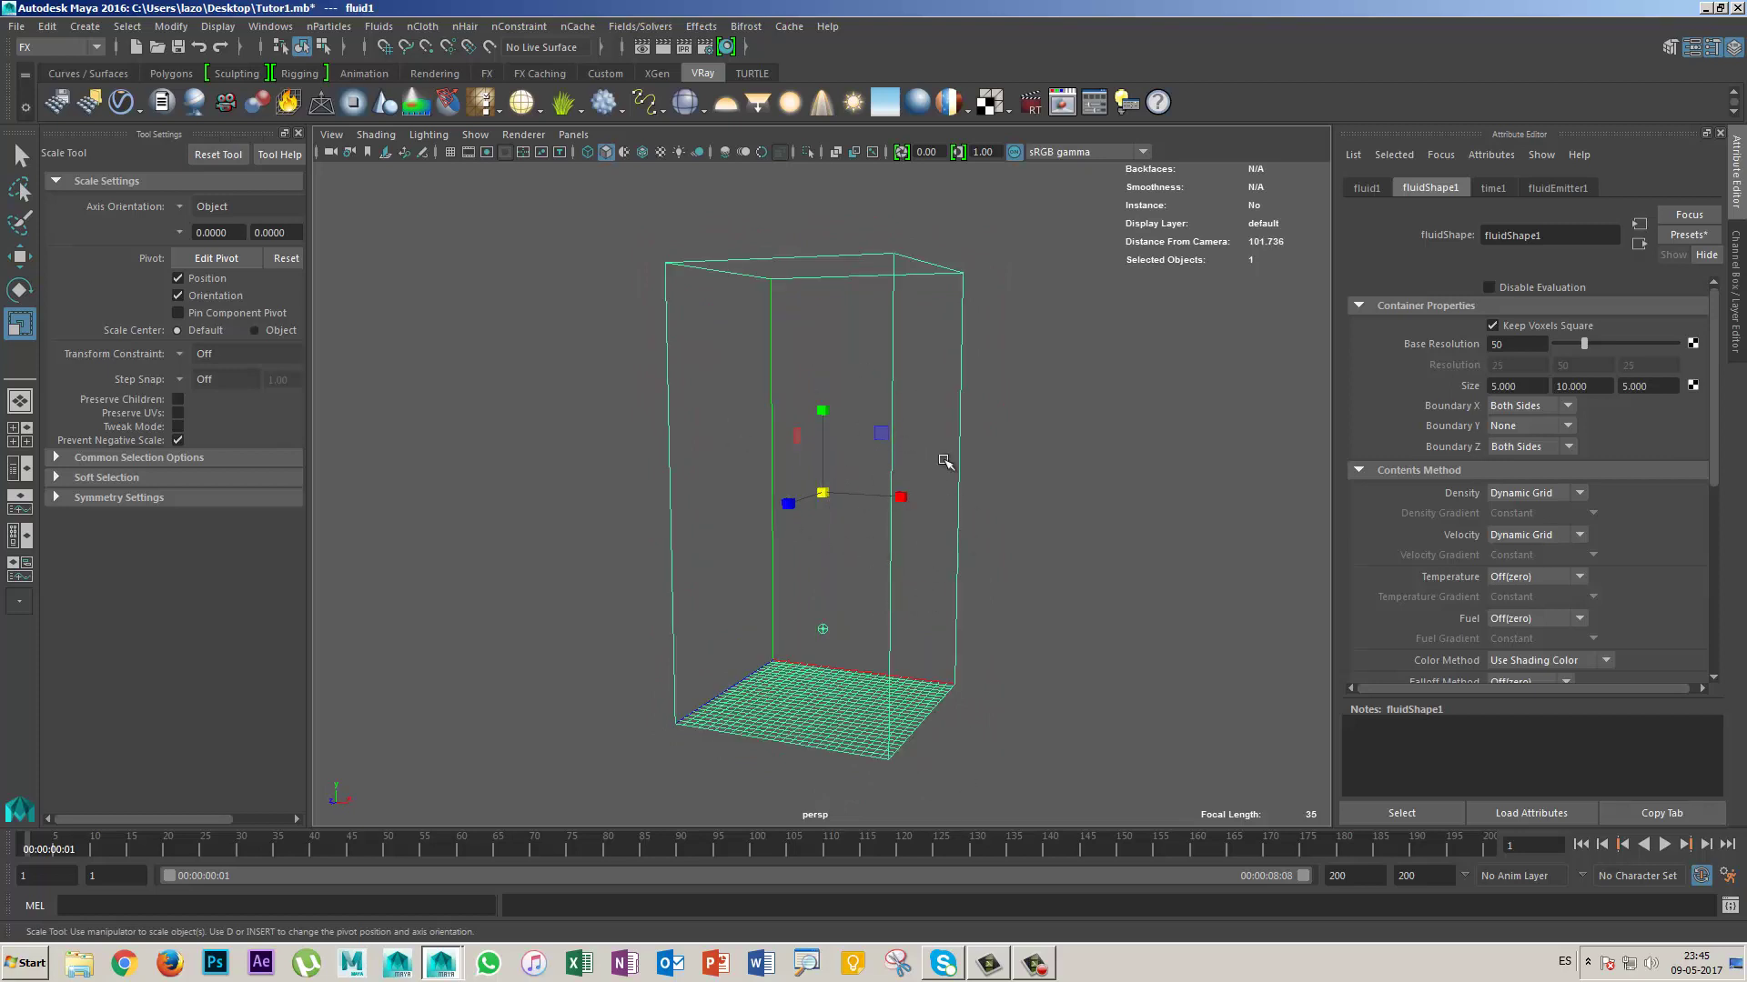
{"action": "right_click_drag", "start_coordinate": [970, 622], "coordinate": [1038, 511], "text": "alt"}
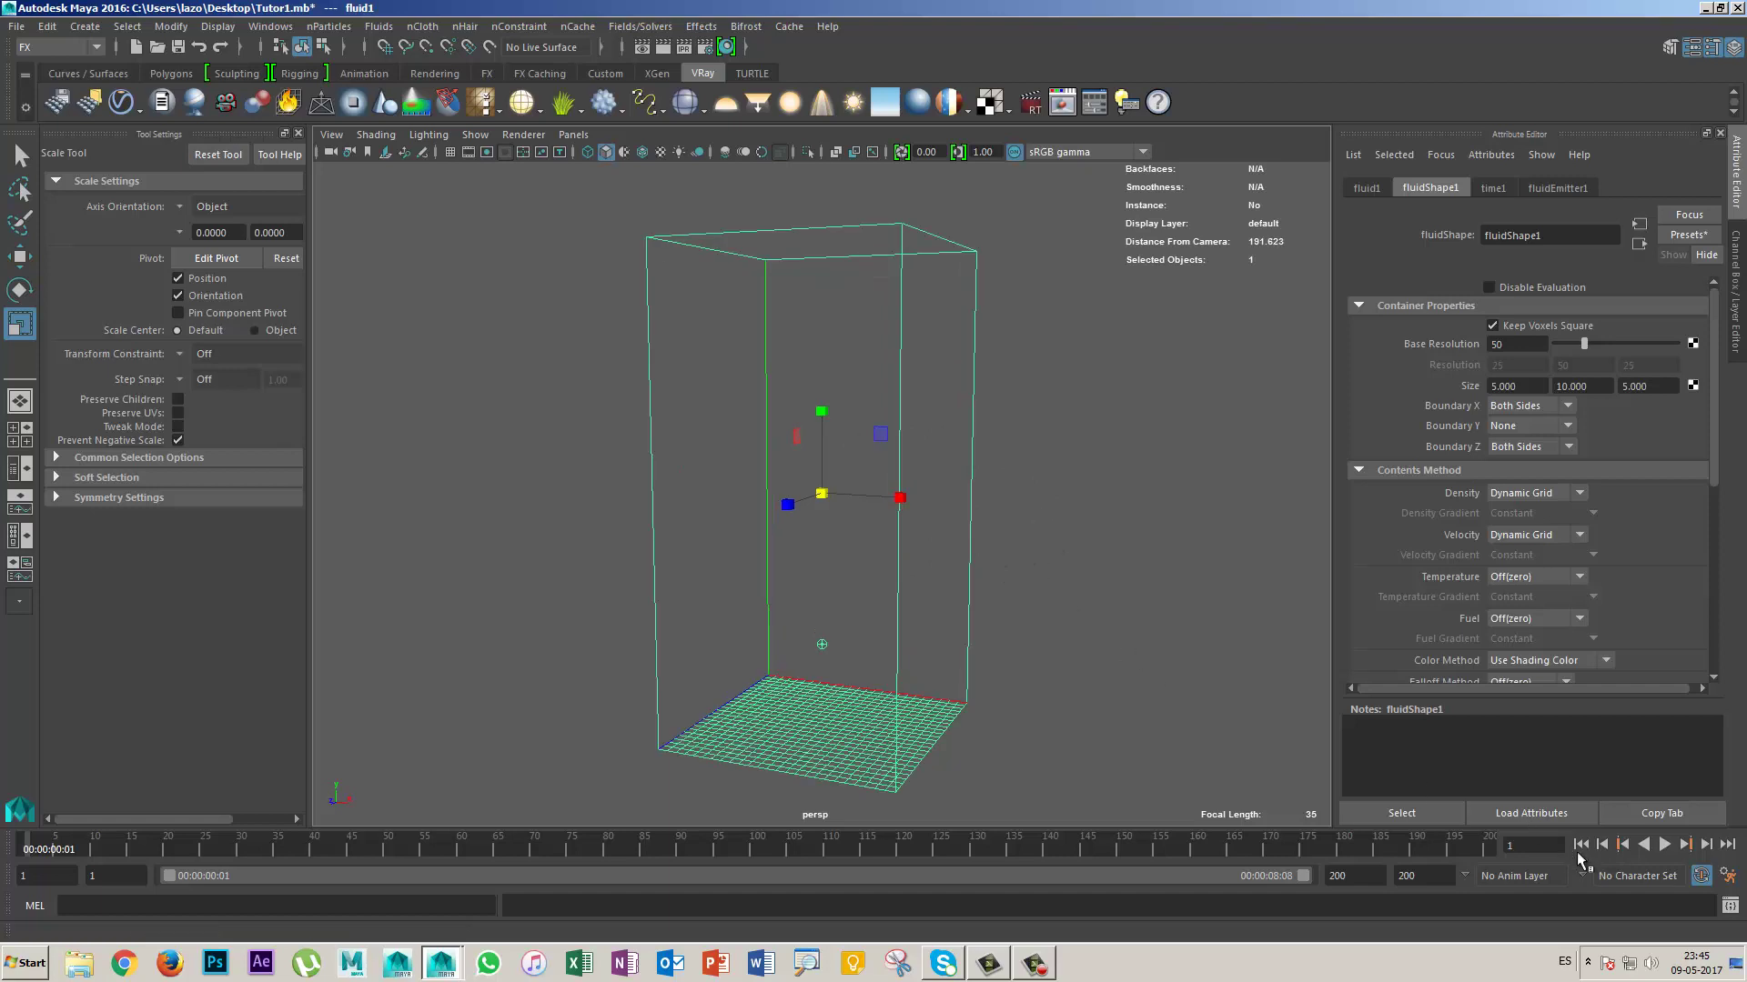
{"action": "left_click", "coordinate": [1664, 844]}
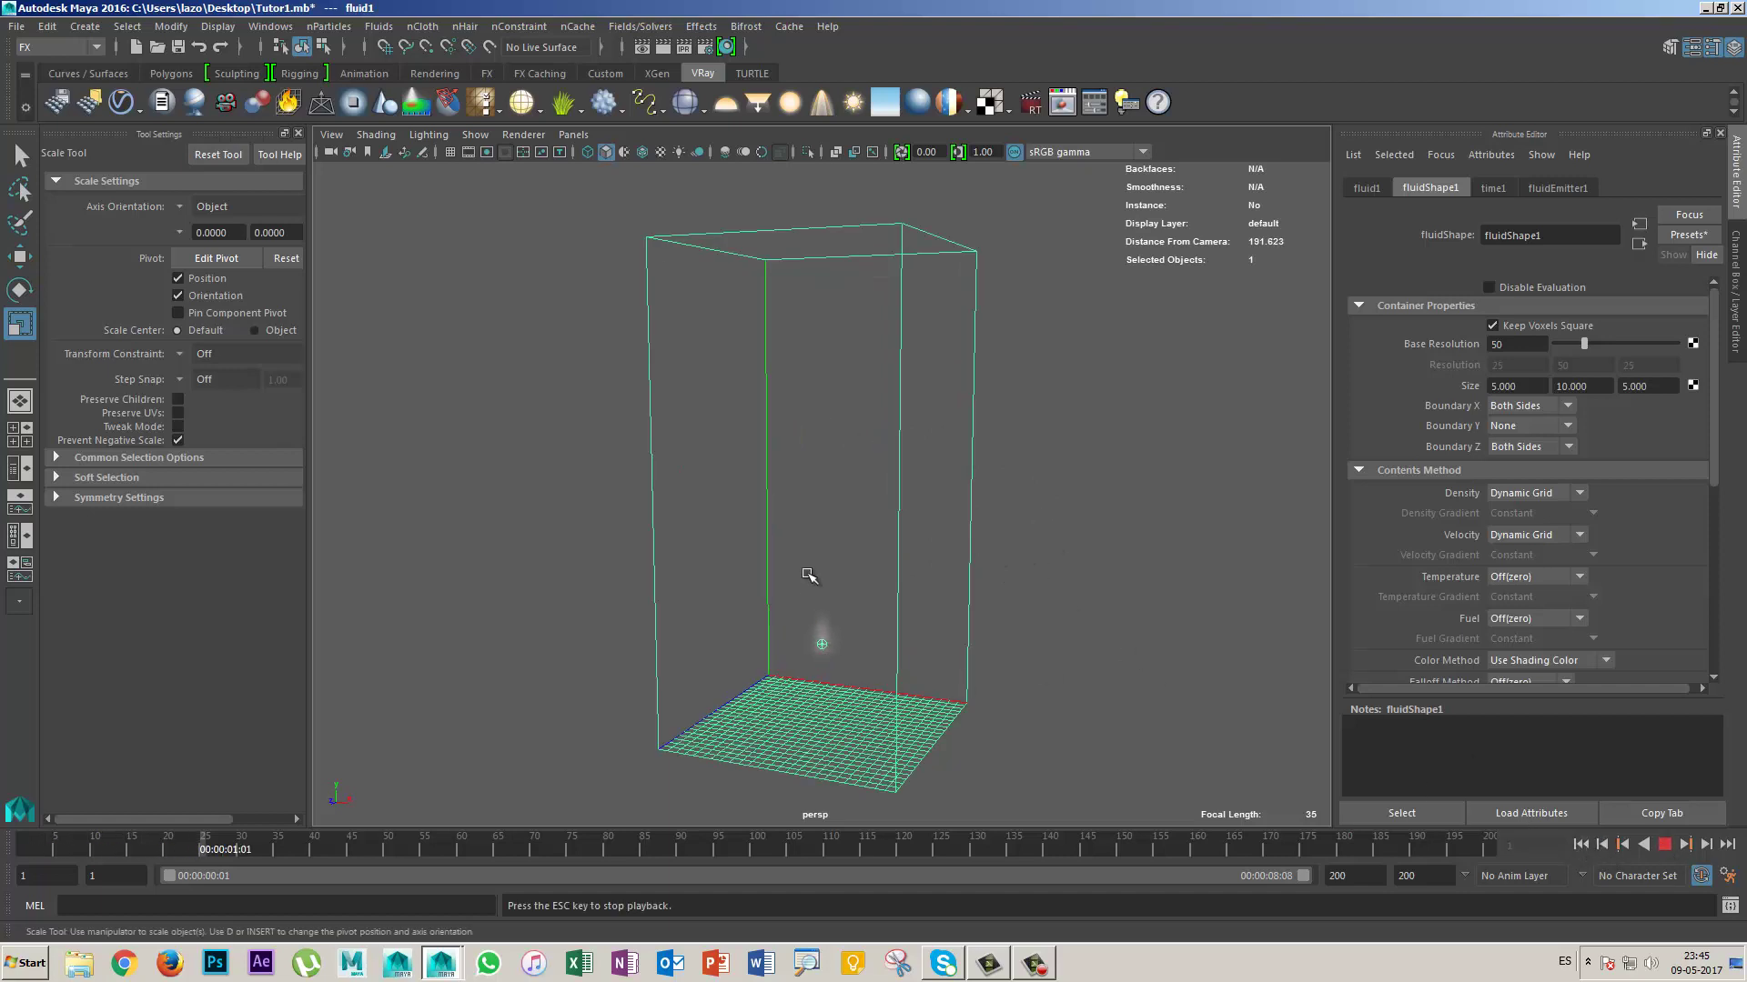
{"action": "left_click", "coordinate": [1669, 844]}
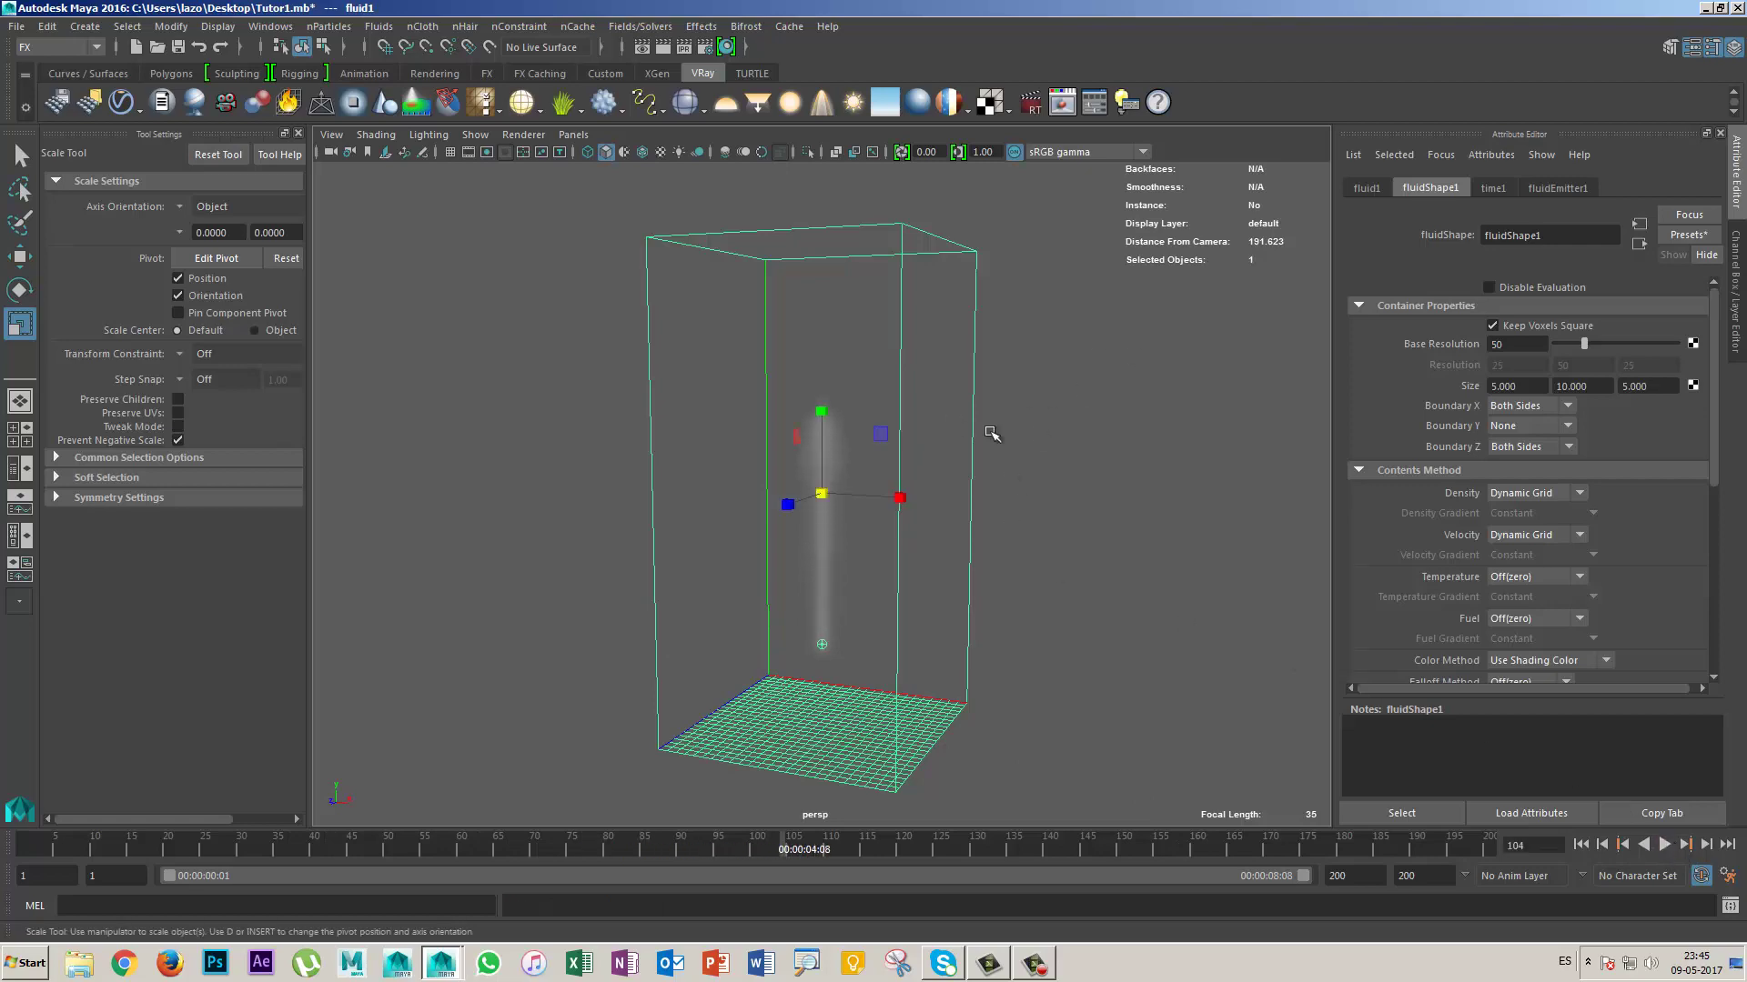
{"action": "left_click_drag", "start_coordinate": [821, 493], "coordinate": [810, 678]}
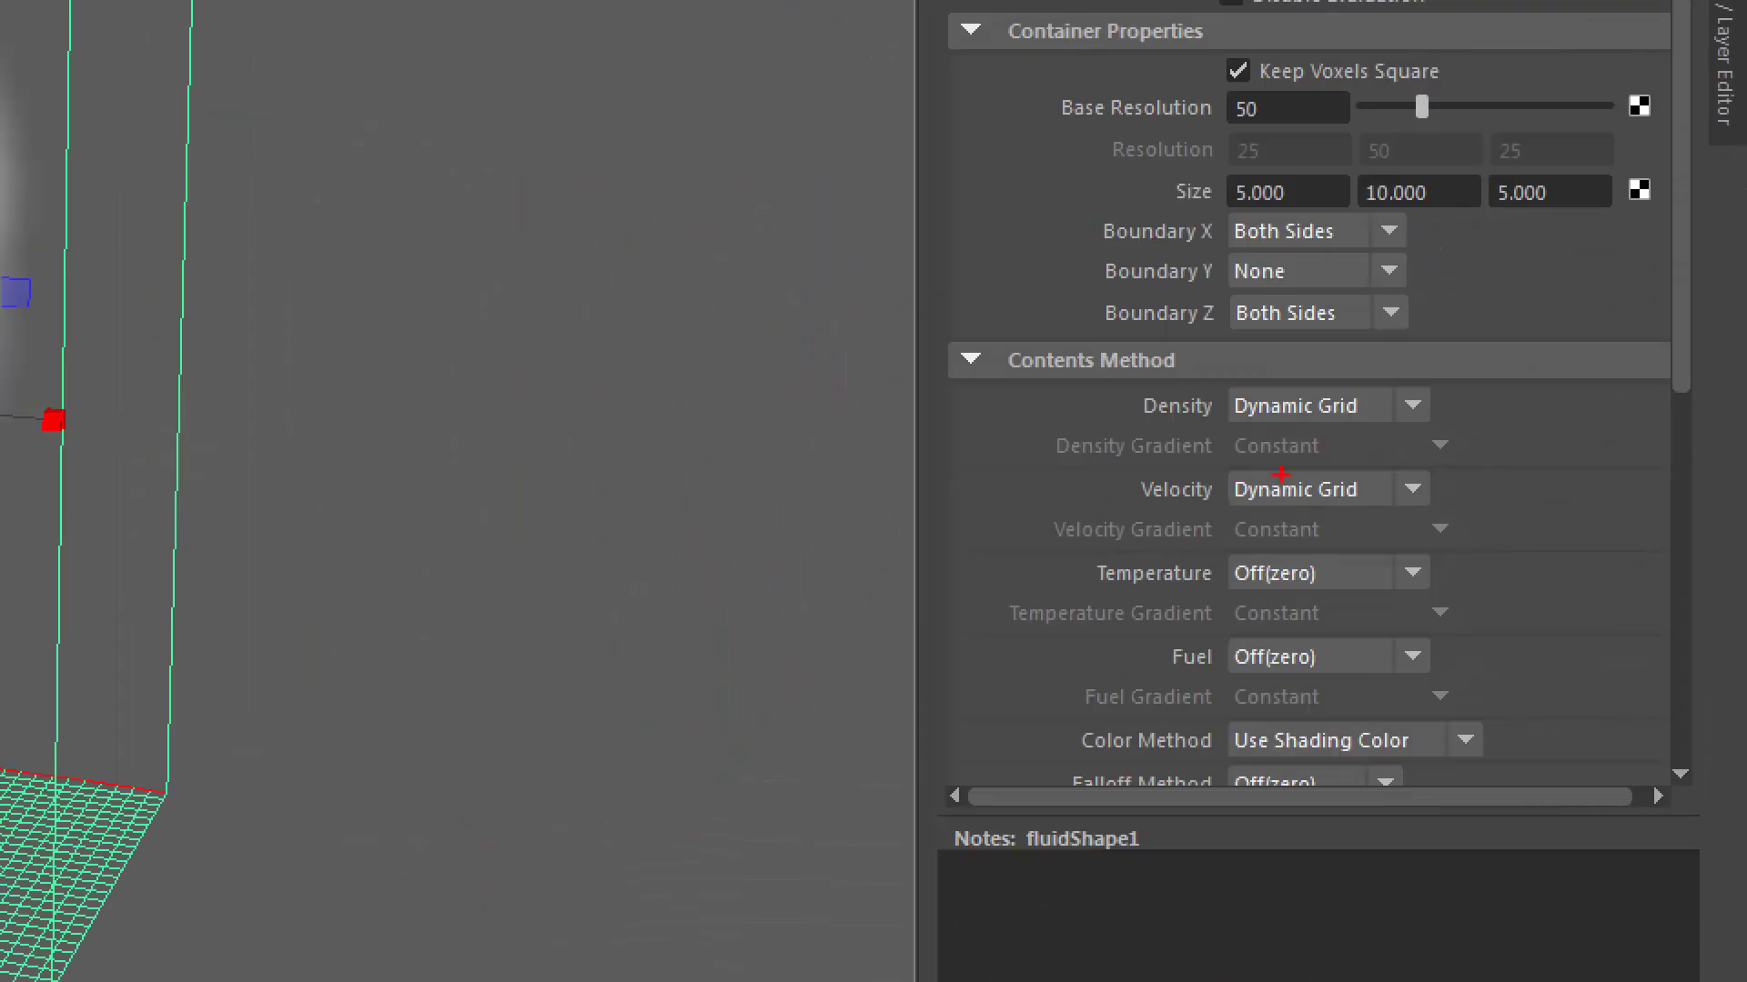
{"action": "left_click_drag", "start_coordinate": [1199, 373], "coordinate": [966, 393]}
{"action": "left_click_drag", "start_coordinate": [1010, 52], "coordinate": [994, 70]}
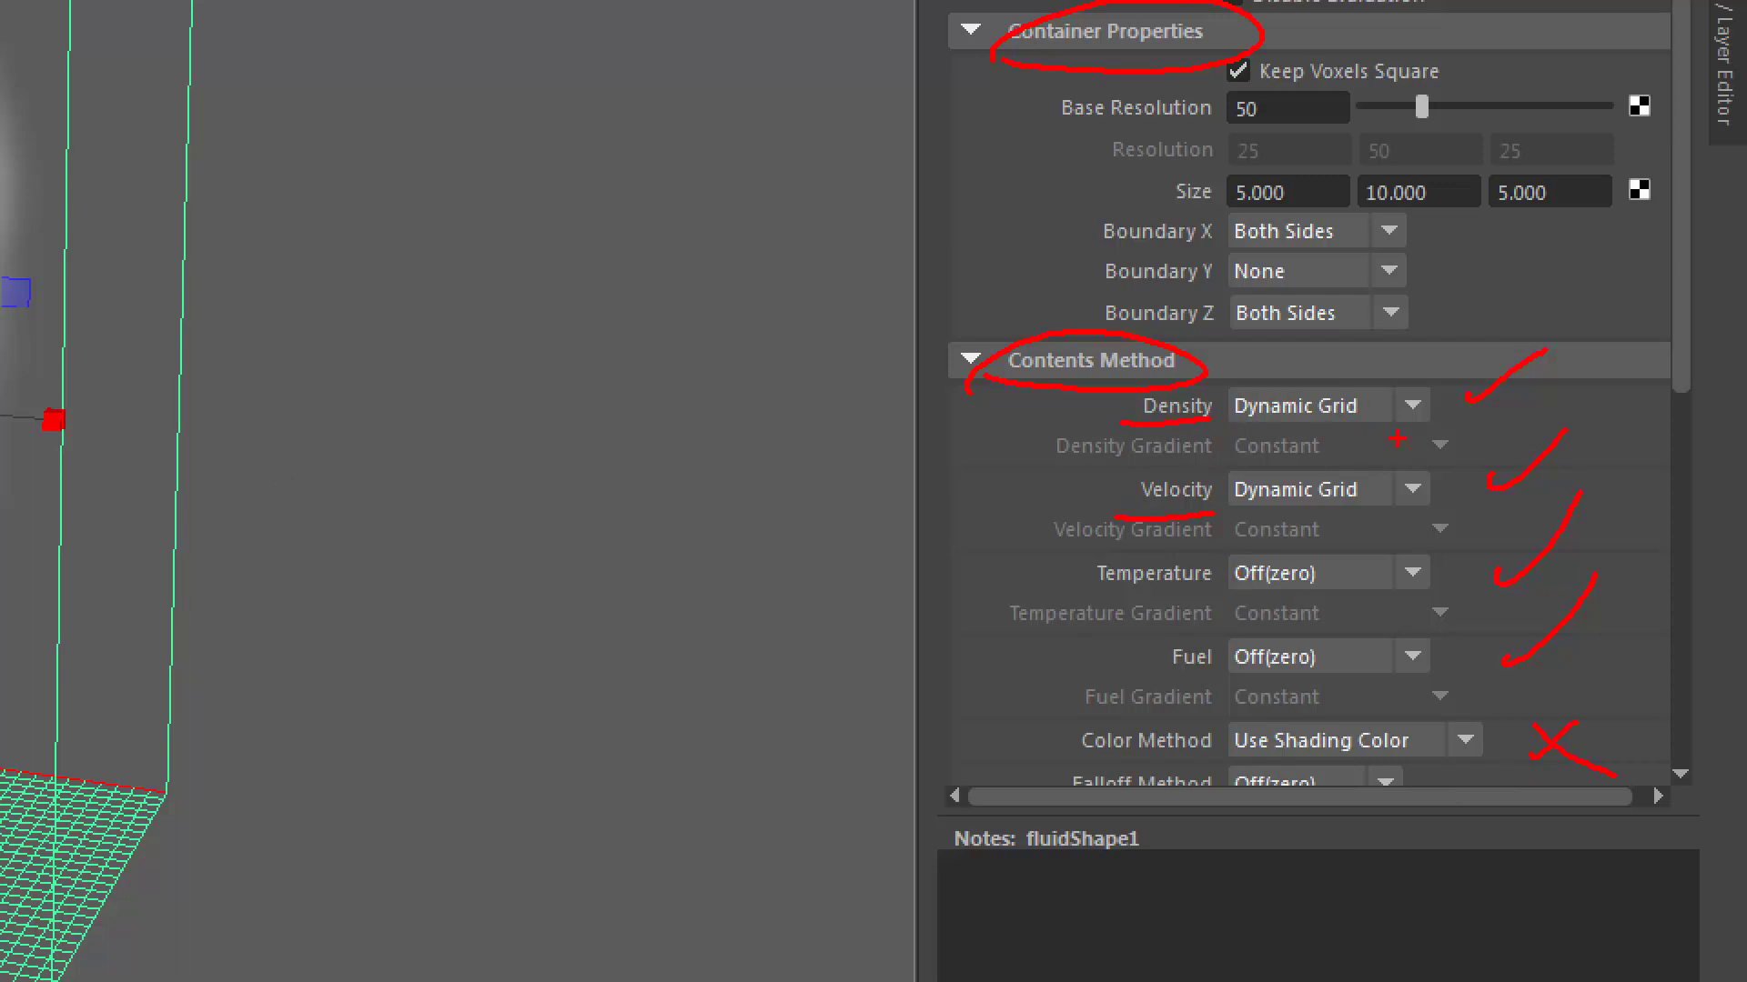
{"action": "left_click_drag", "start_coordinate": [621, 675], "coordinate": [453, 367]}
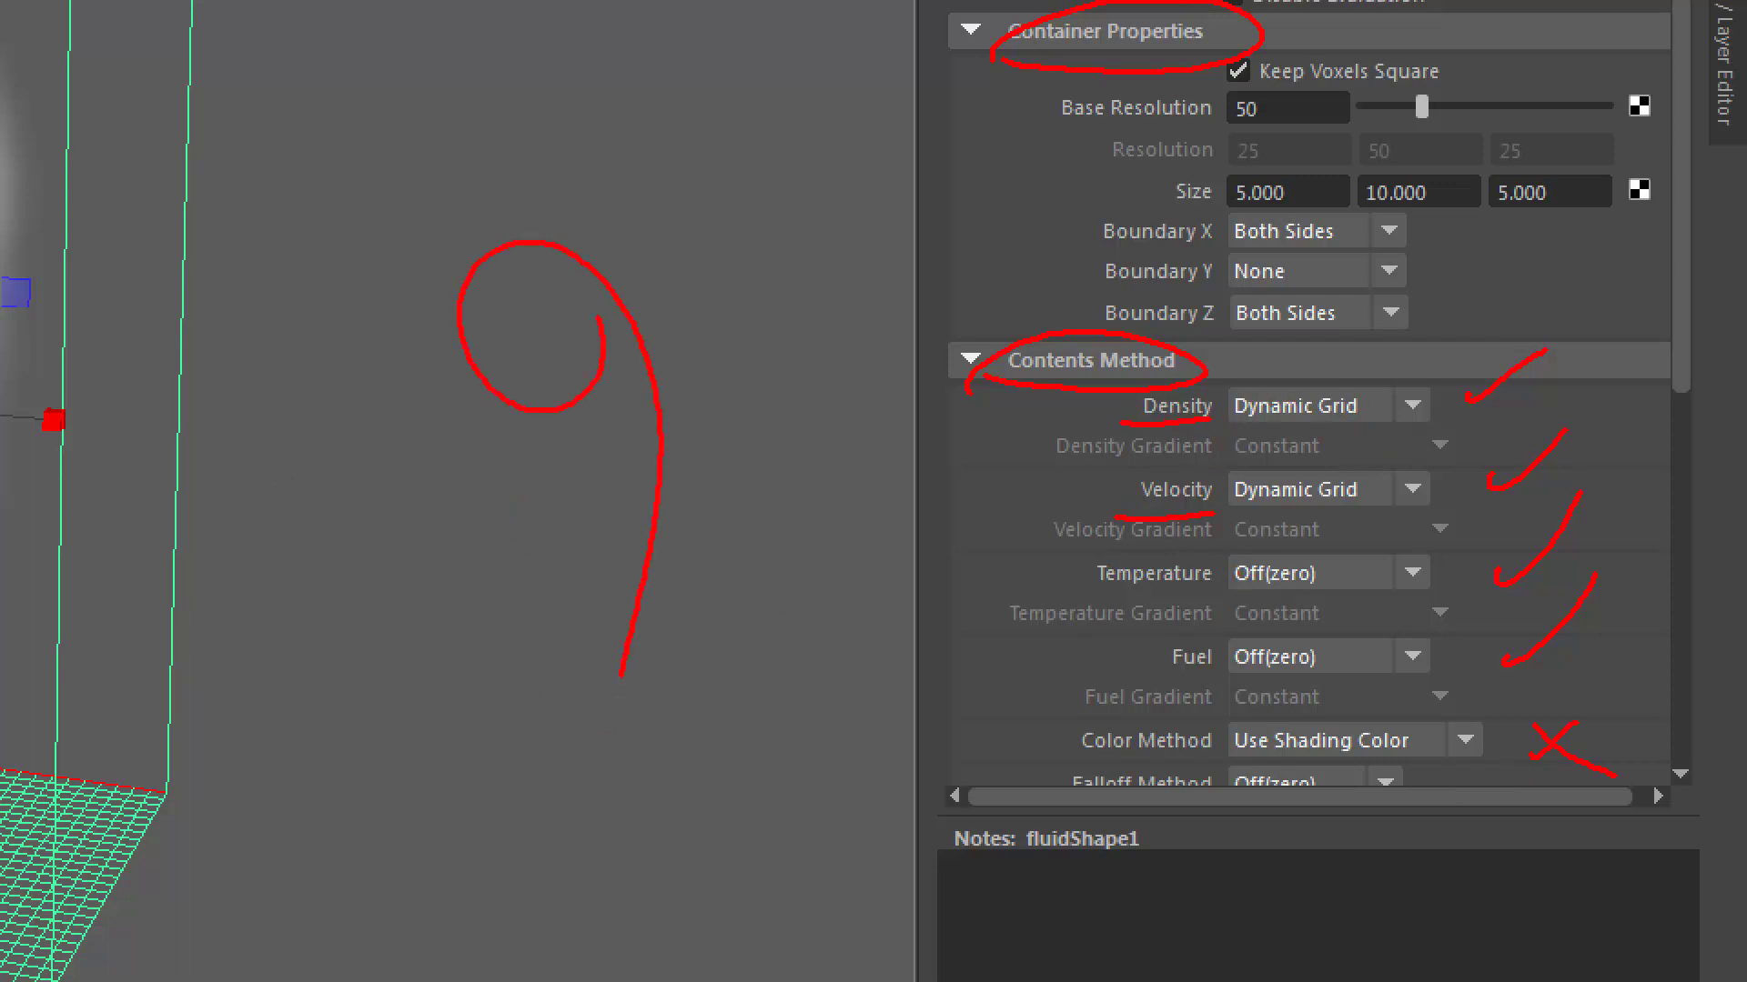
{"action": "left_click_drag", "start_coordinate": [686, 675], "coordinate": [712, 572]}
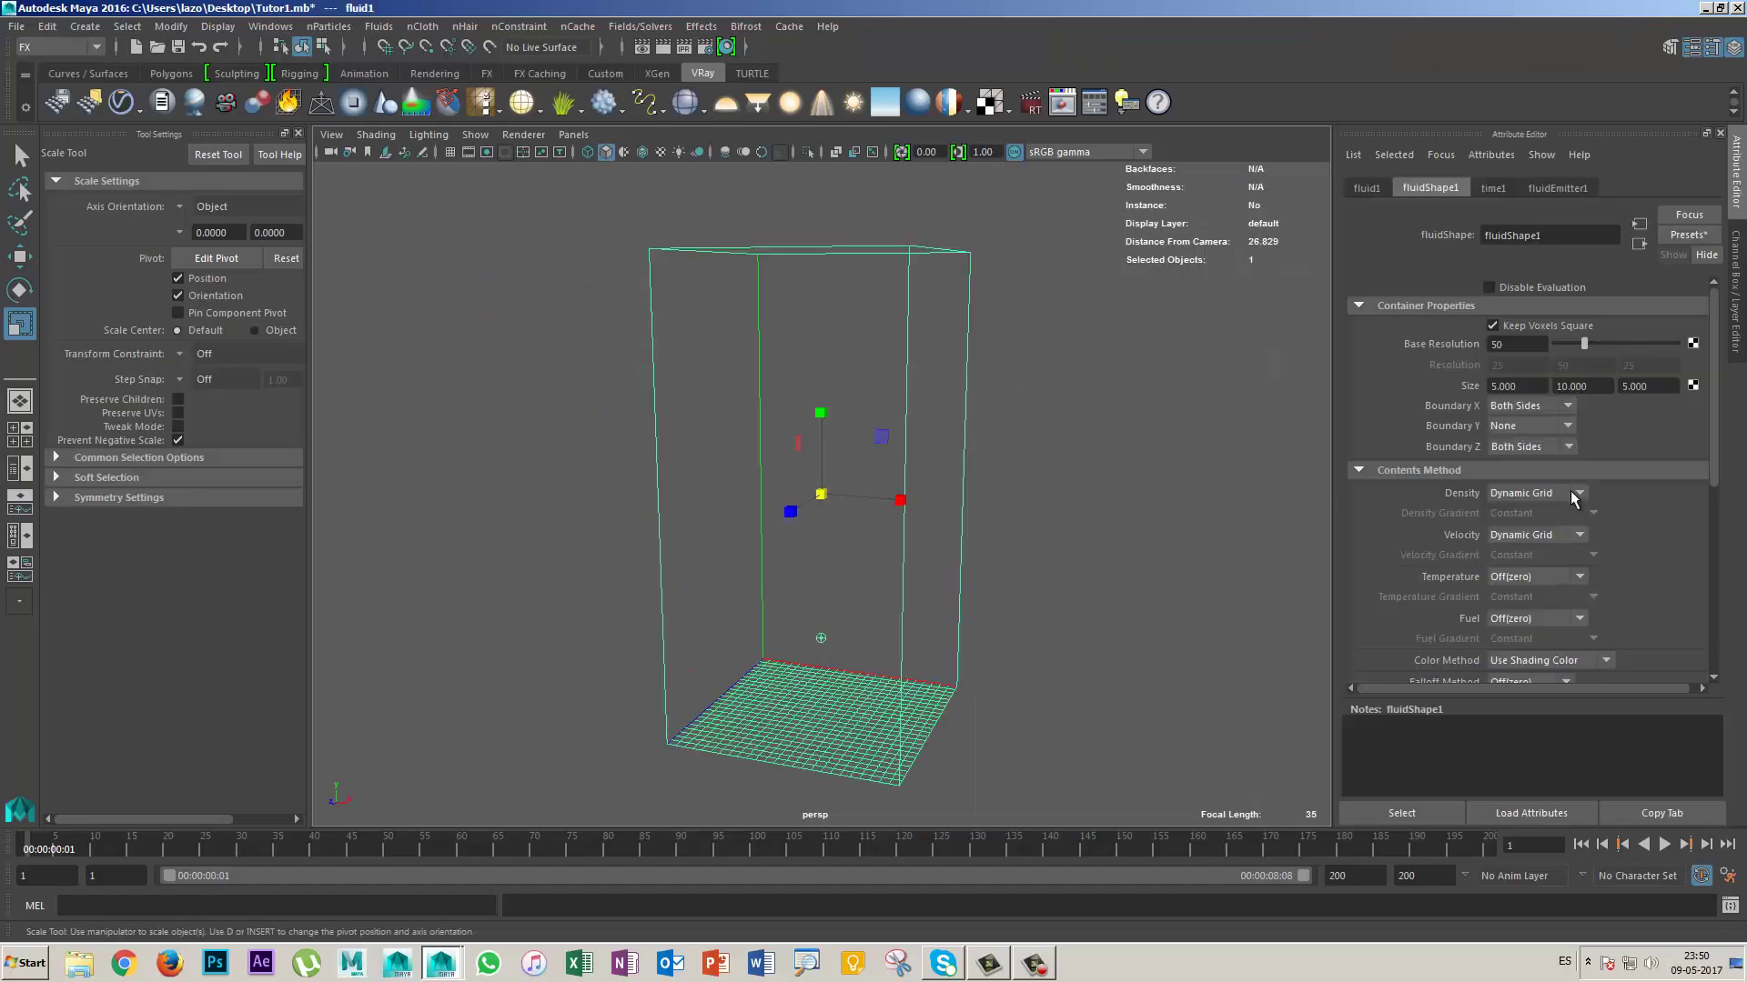
Step: Turn the fluid's density Off (zero) and replay the simulation to compare
{"action": "left_click", "coordinate": [1579, 494]}
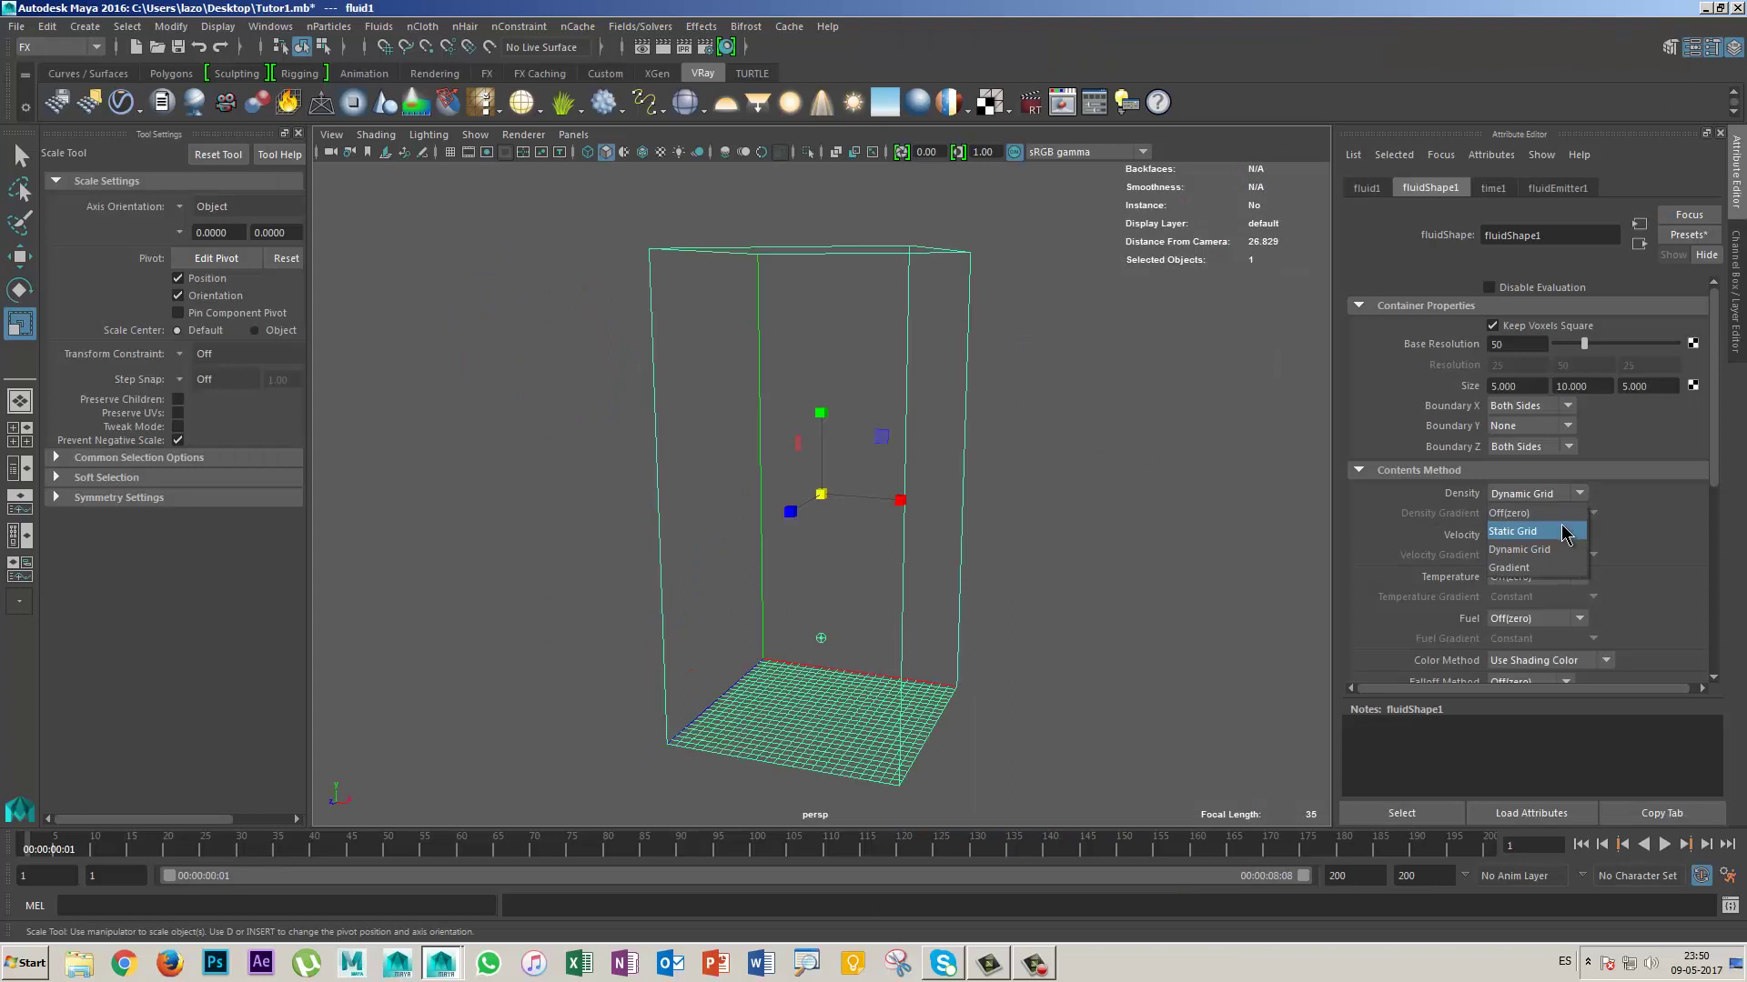
{"action": "left_click", "coordinate": [1547, 513]}
{"action": "left_click", "coordinate": [1664, 845]}
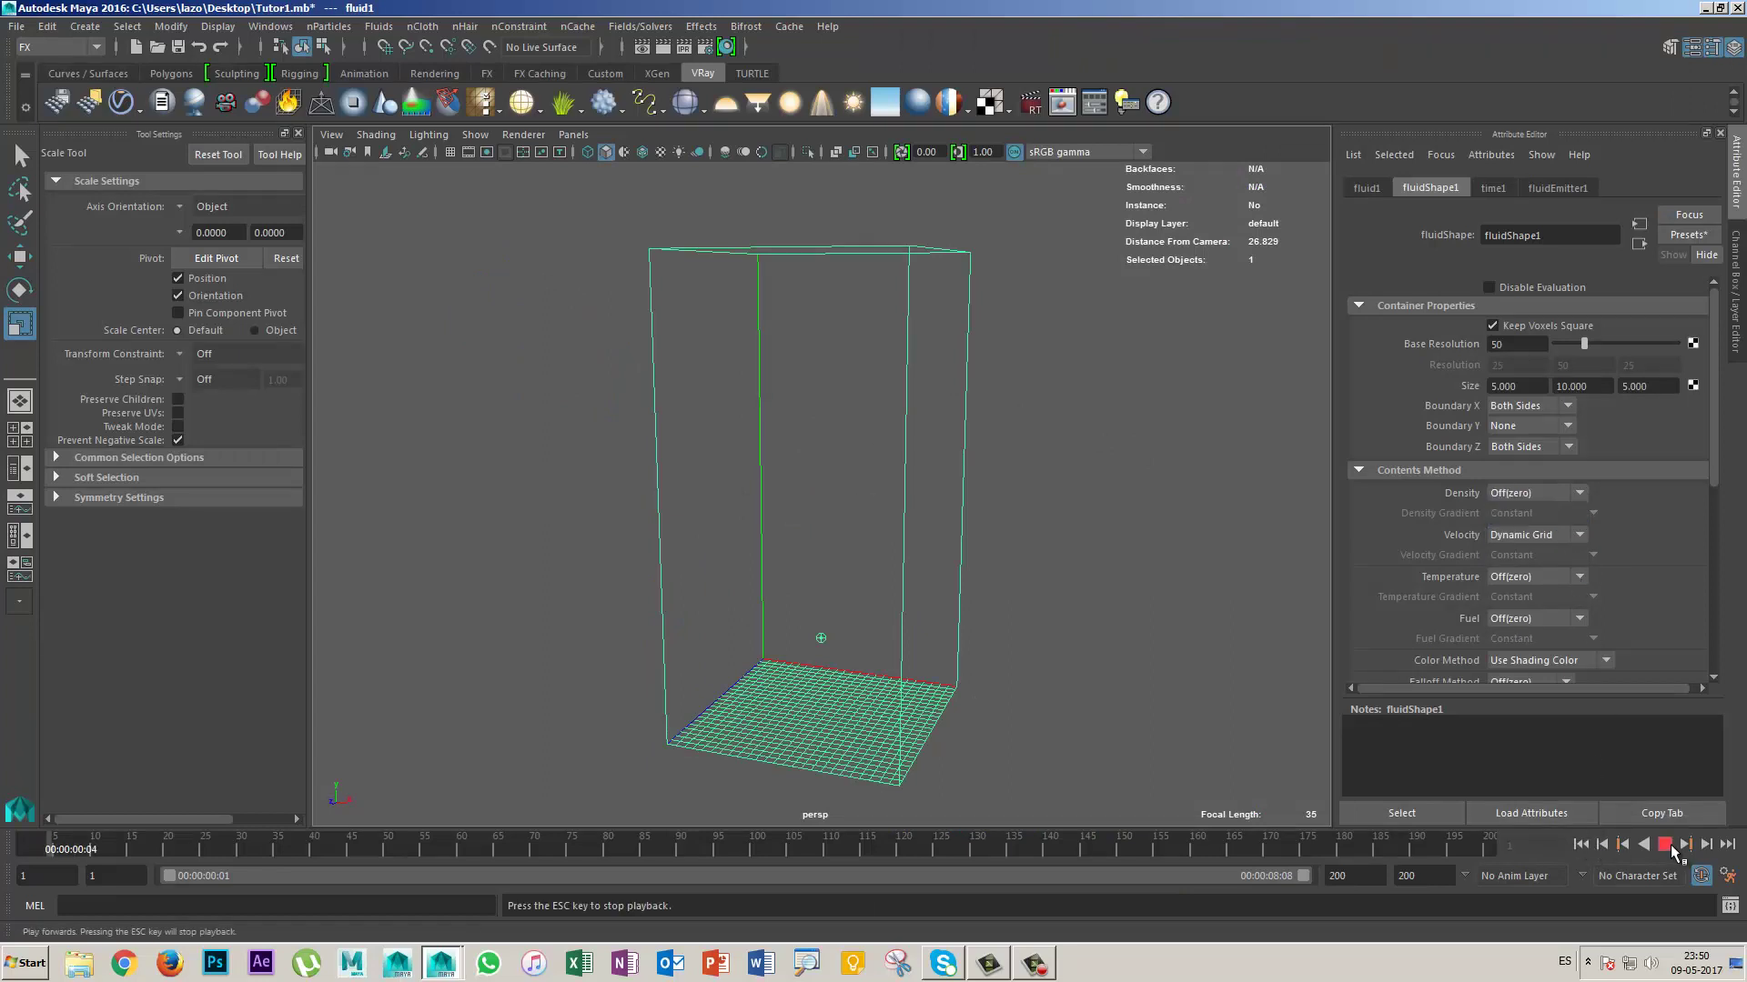
{"action": "left_click", "coordinate": [1670, 844]}
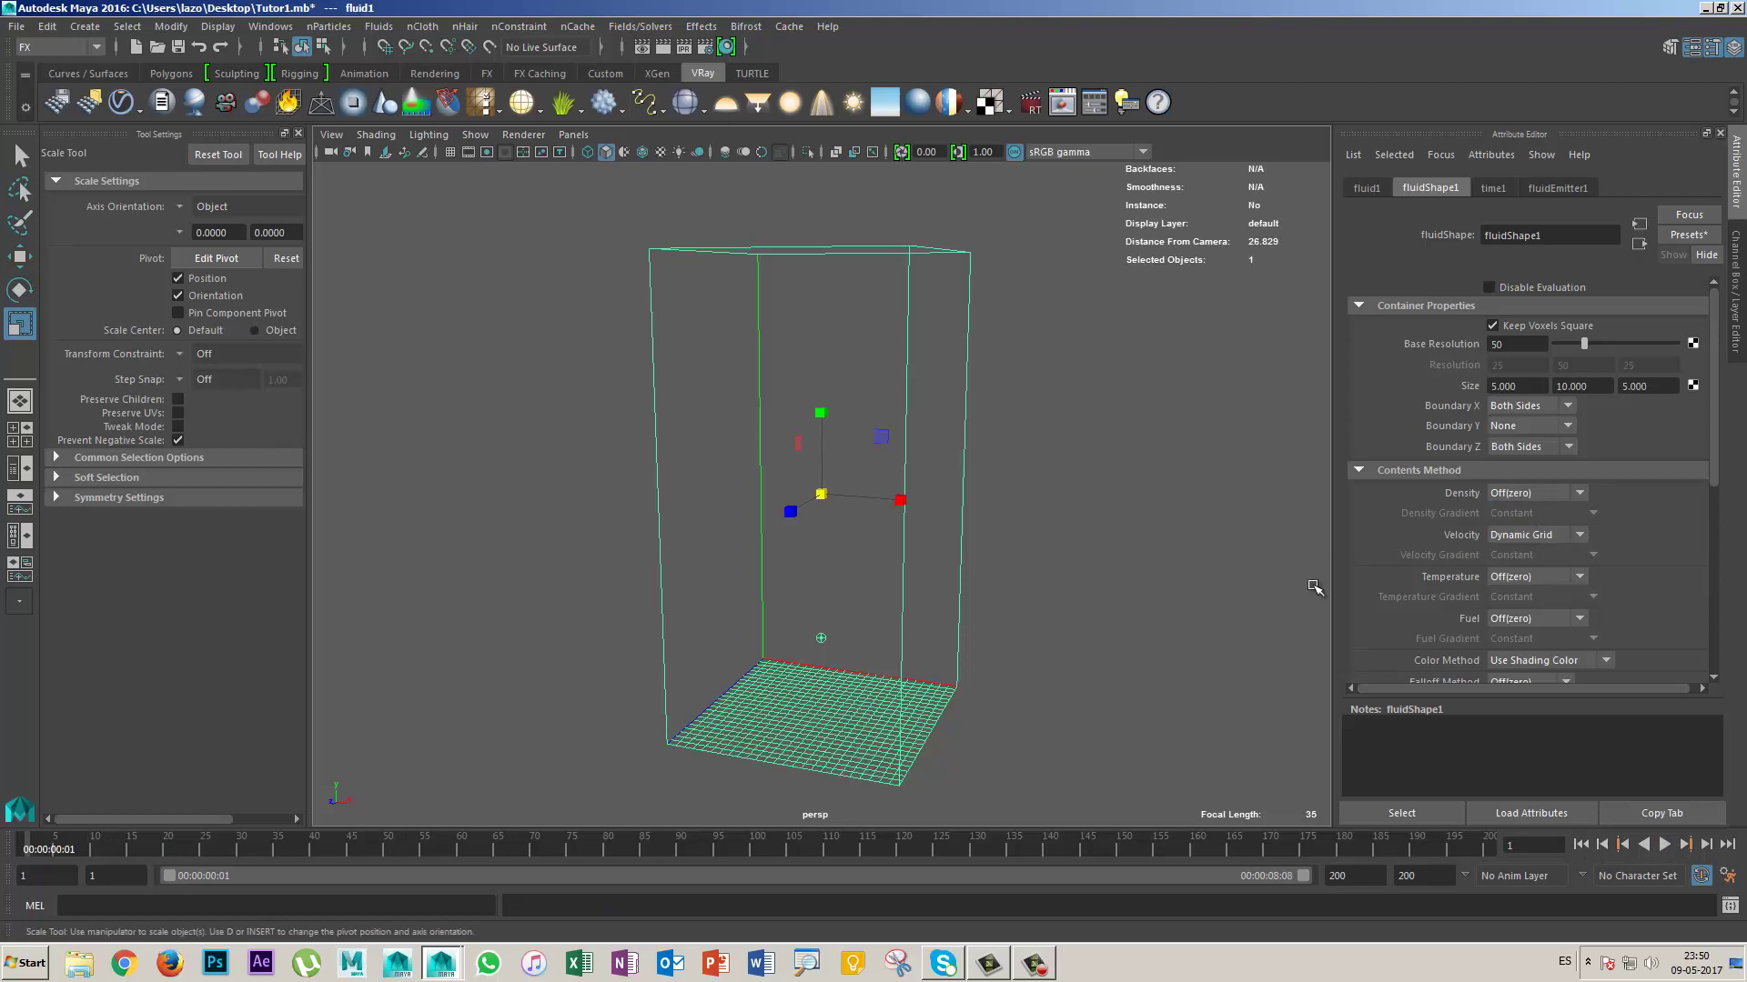
Step: Store density in a Static Grid, replay from frame 1, and bring up the Fields/Solvers choices
{"action": "left_click", "coordinate": [1537, 493]}
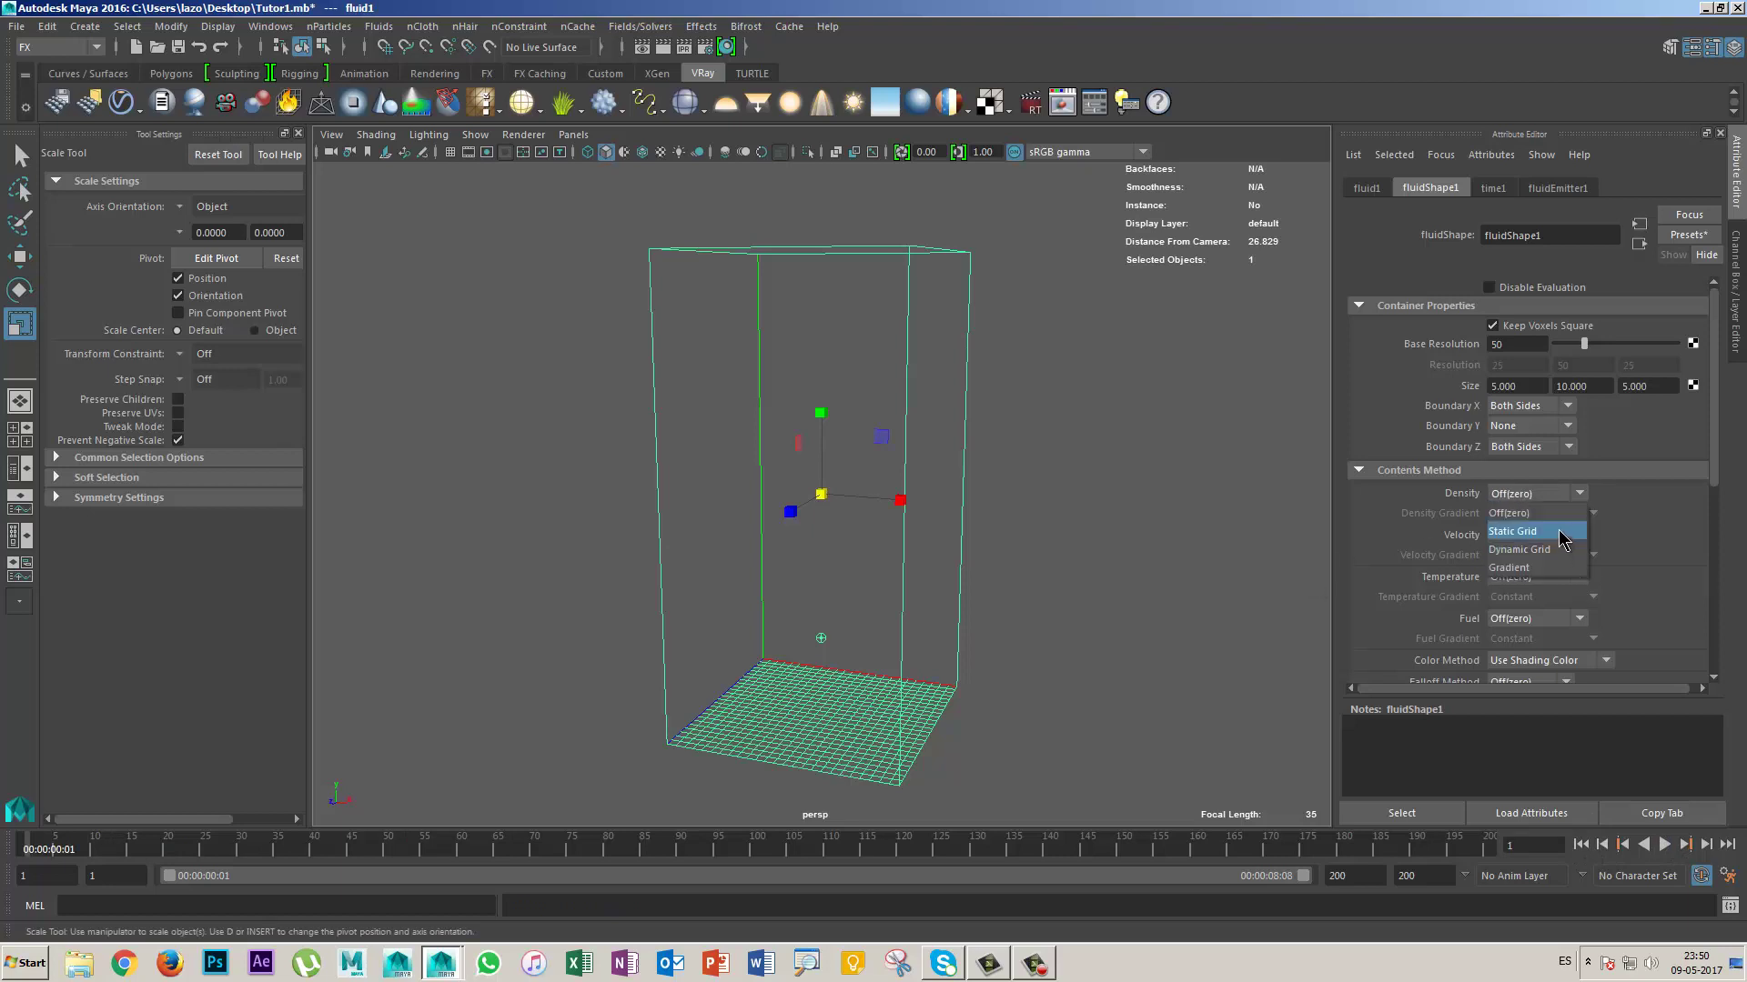
{"action": "left_click", "coordinate": [1528, 534]}
{"action": "key", "text": "alt+v"}
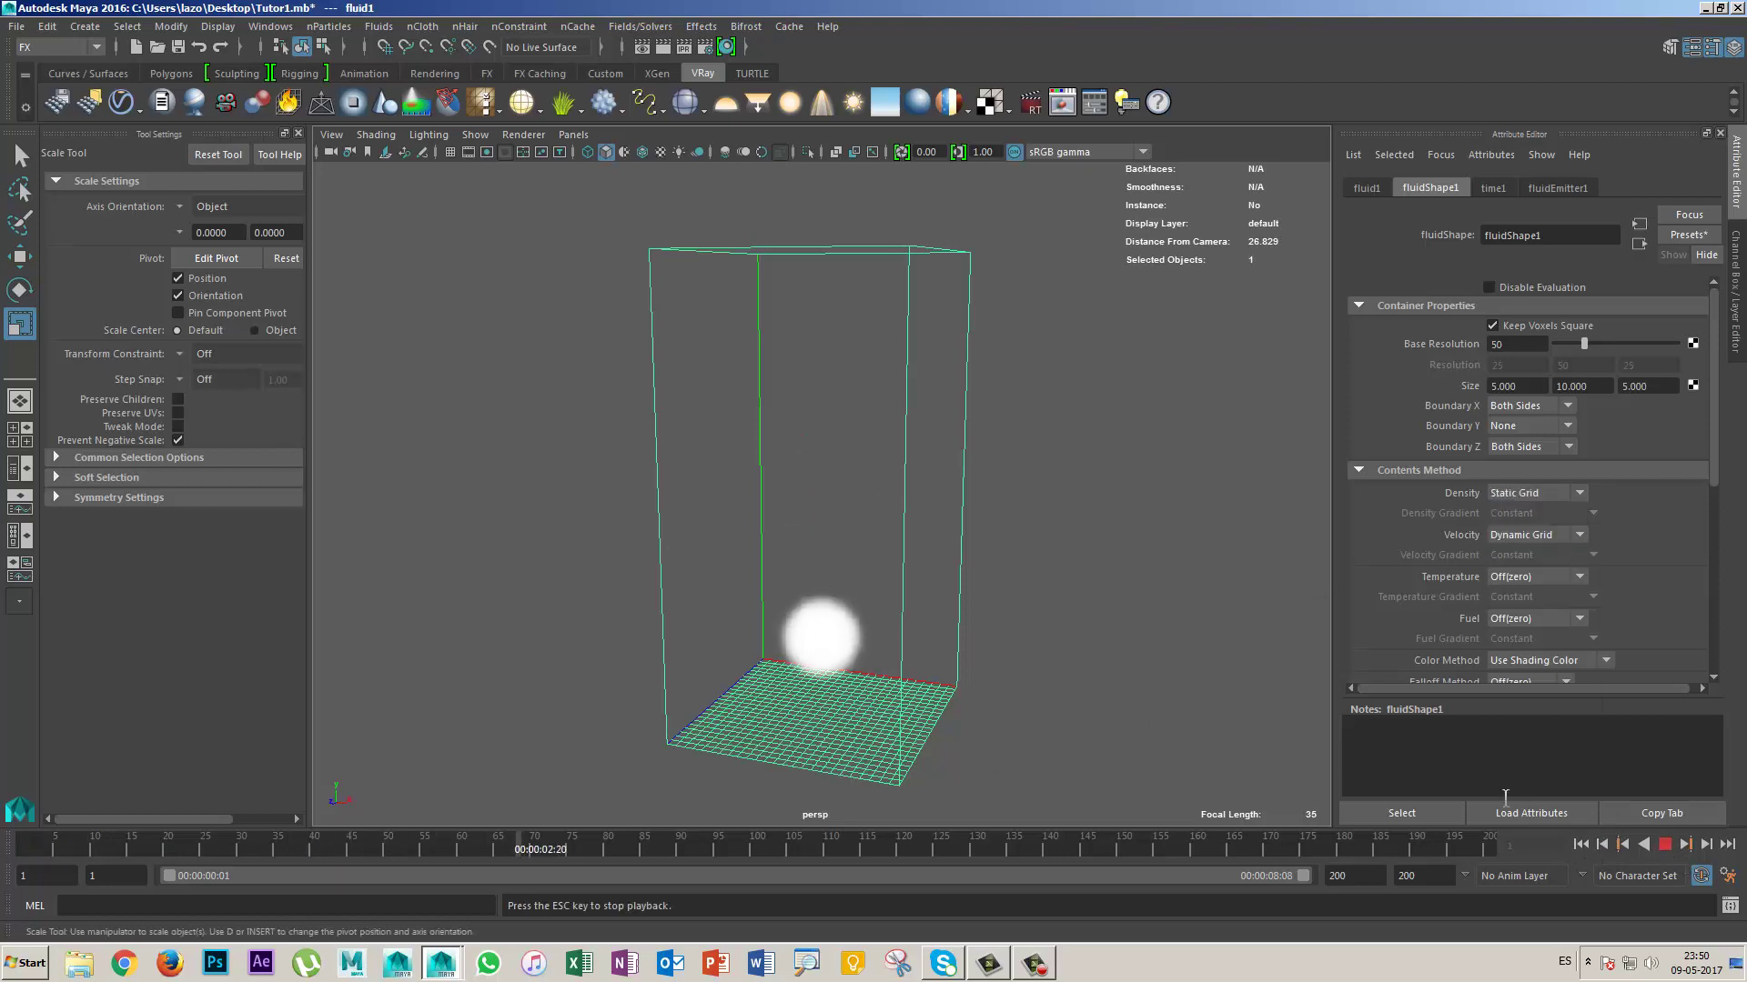
{"action": "left_click", "coordinate": [1666, 844]}
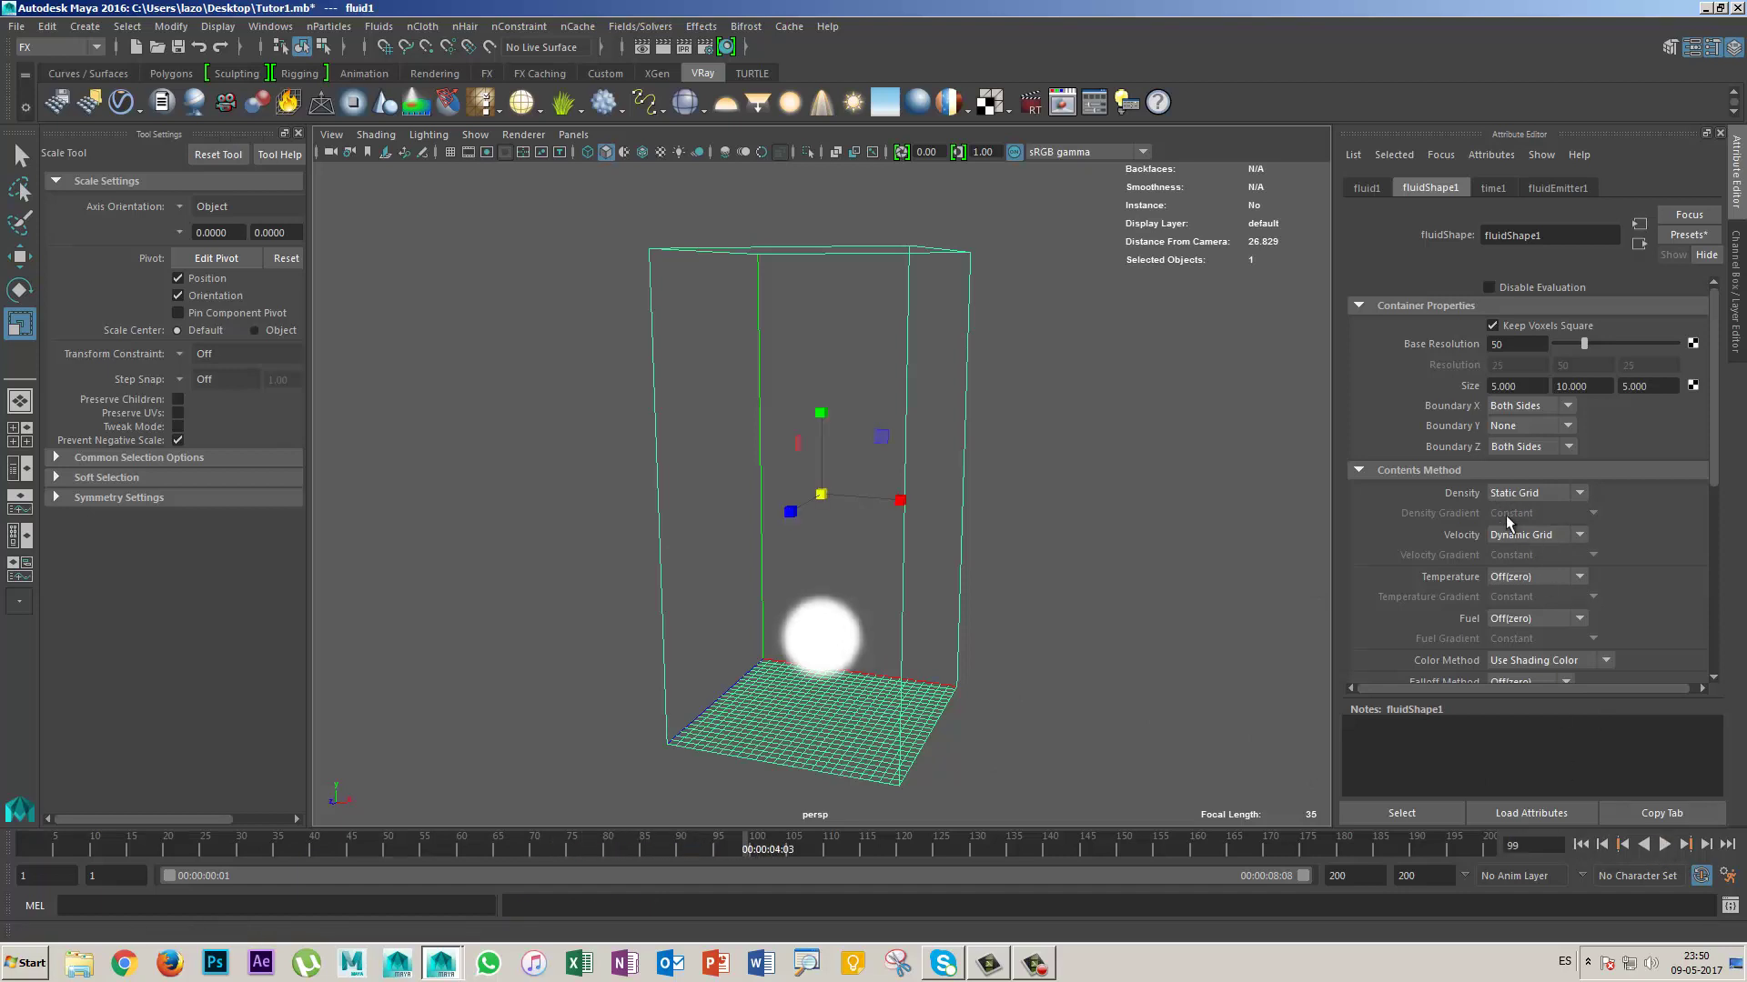
{"action": "left_click", "coordinate": [1581, 844]}
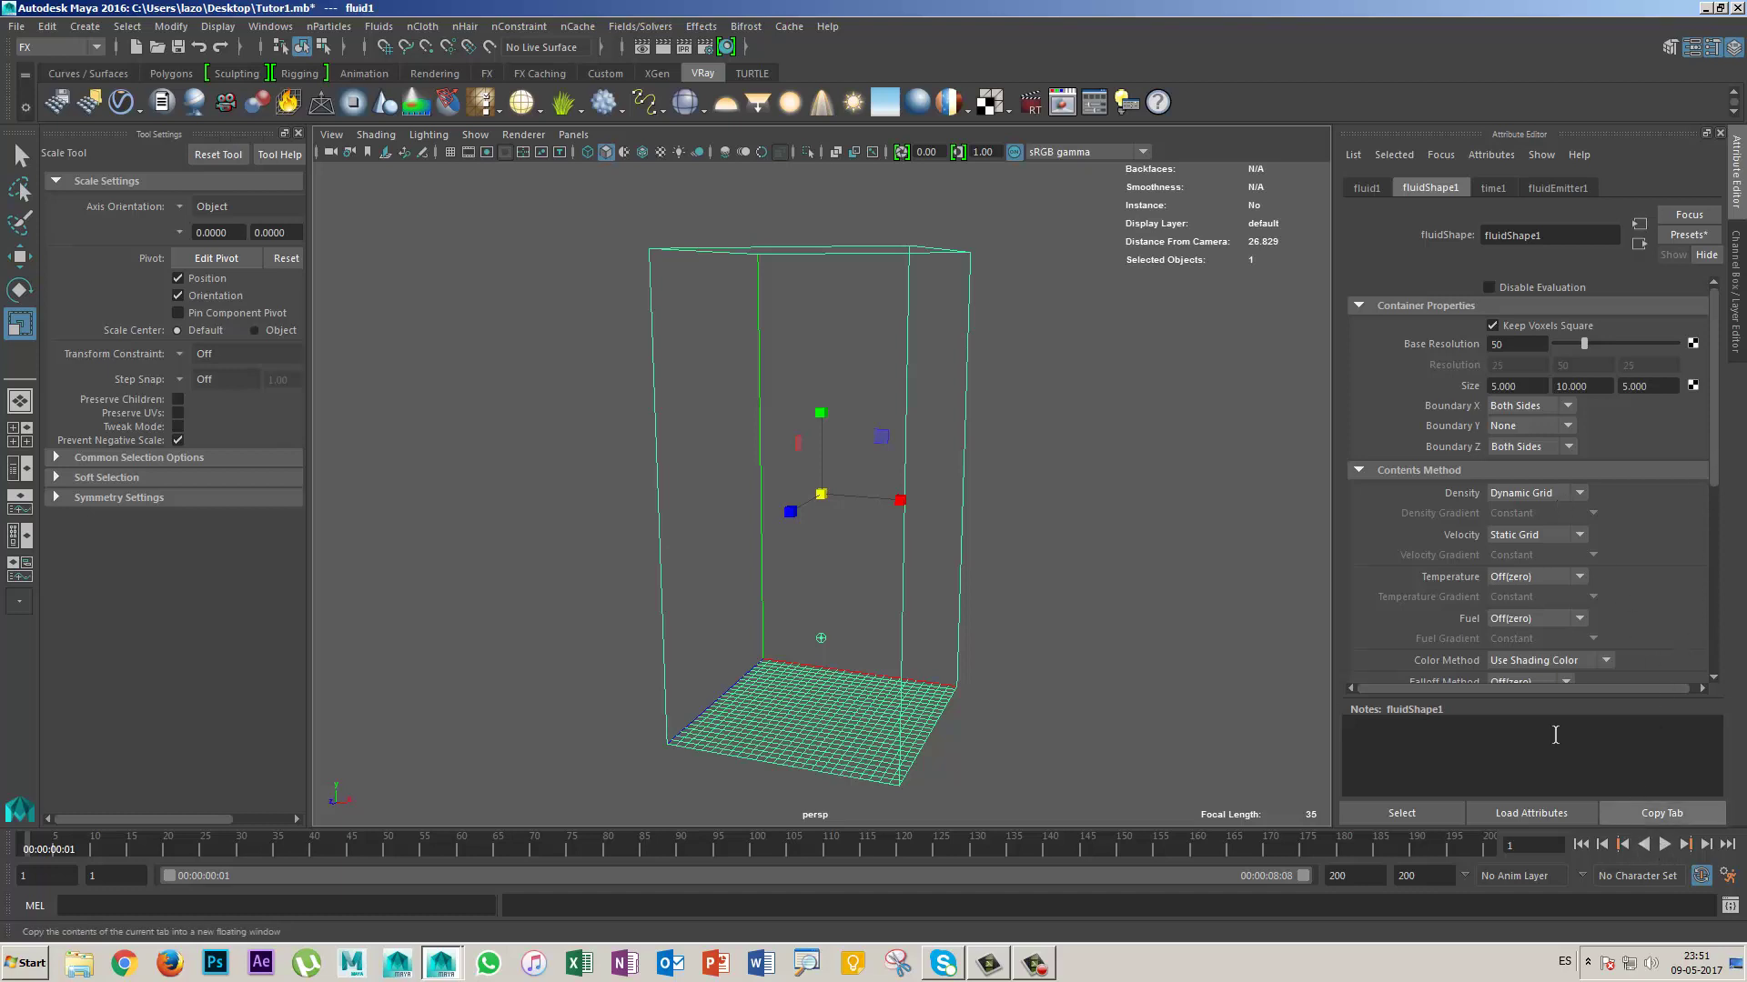
{"action": "left_click", "coordinate": [640, 26]}
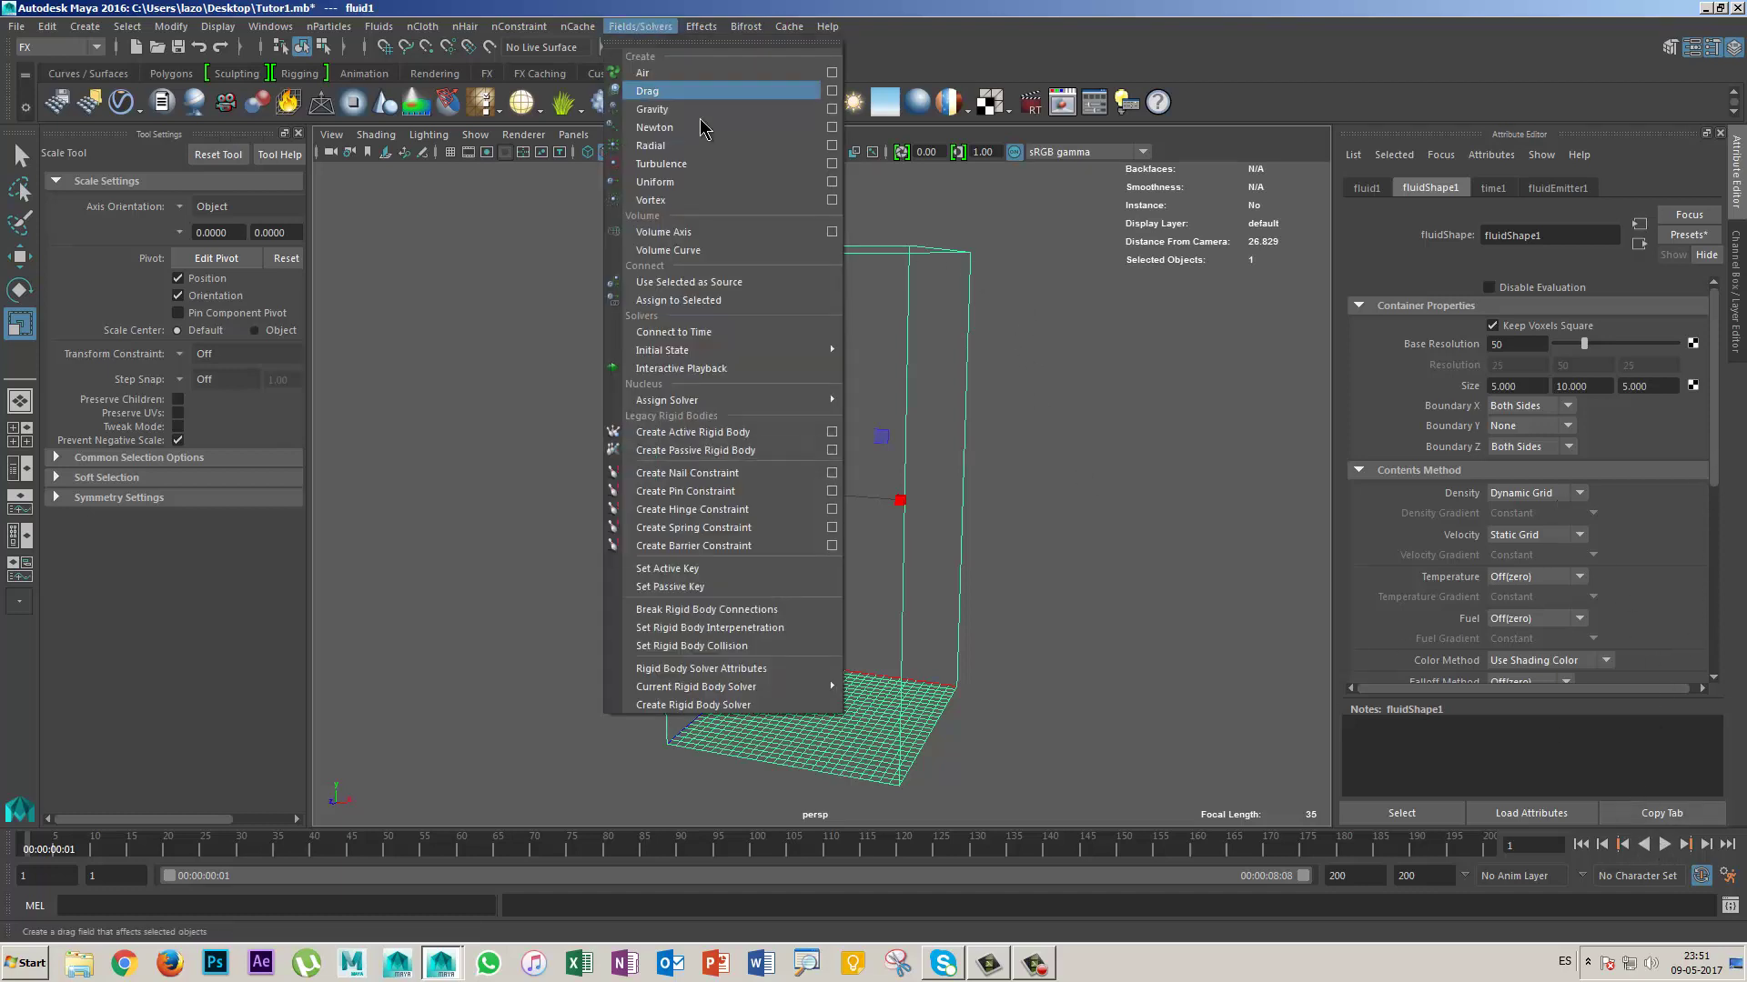
Step: Add a Turbulence field of magnitude 100 and play the simulation with it
{"action": "left_click", "coordinate": [719, 164]}
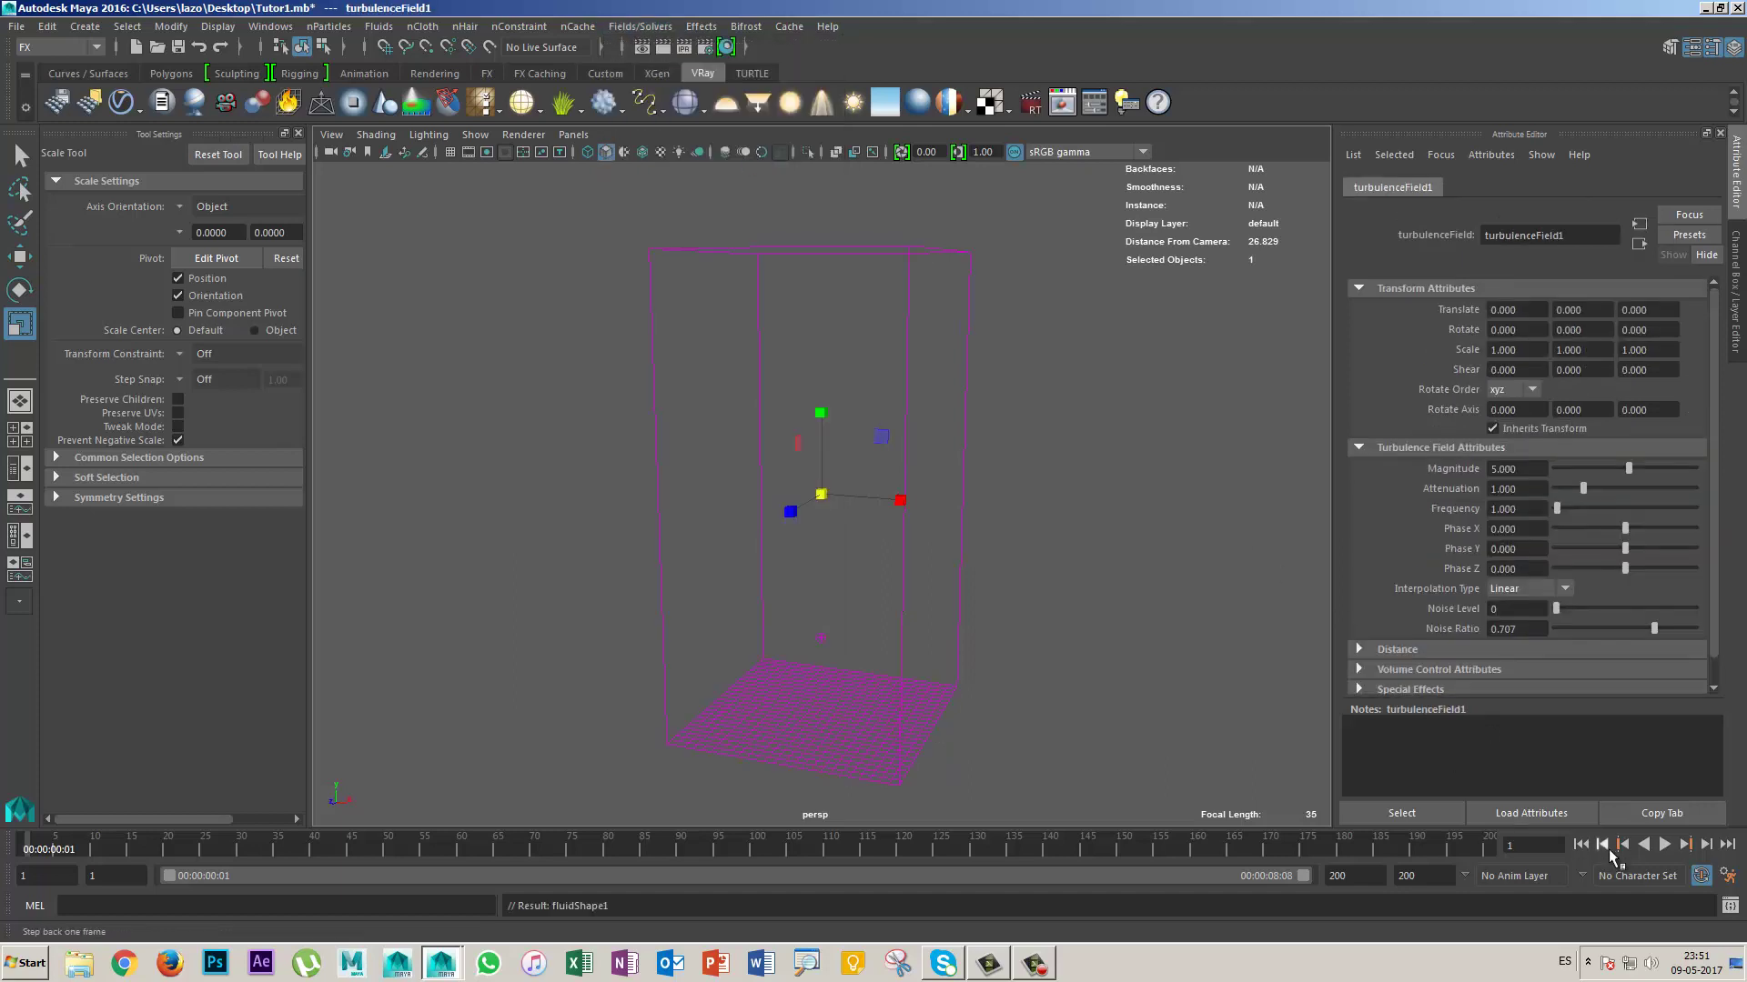
{"action": "left_click", "coordinate": [1665, 844]}
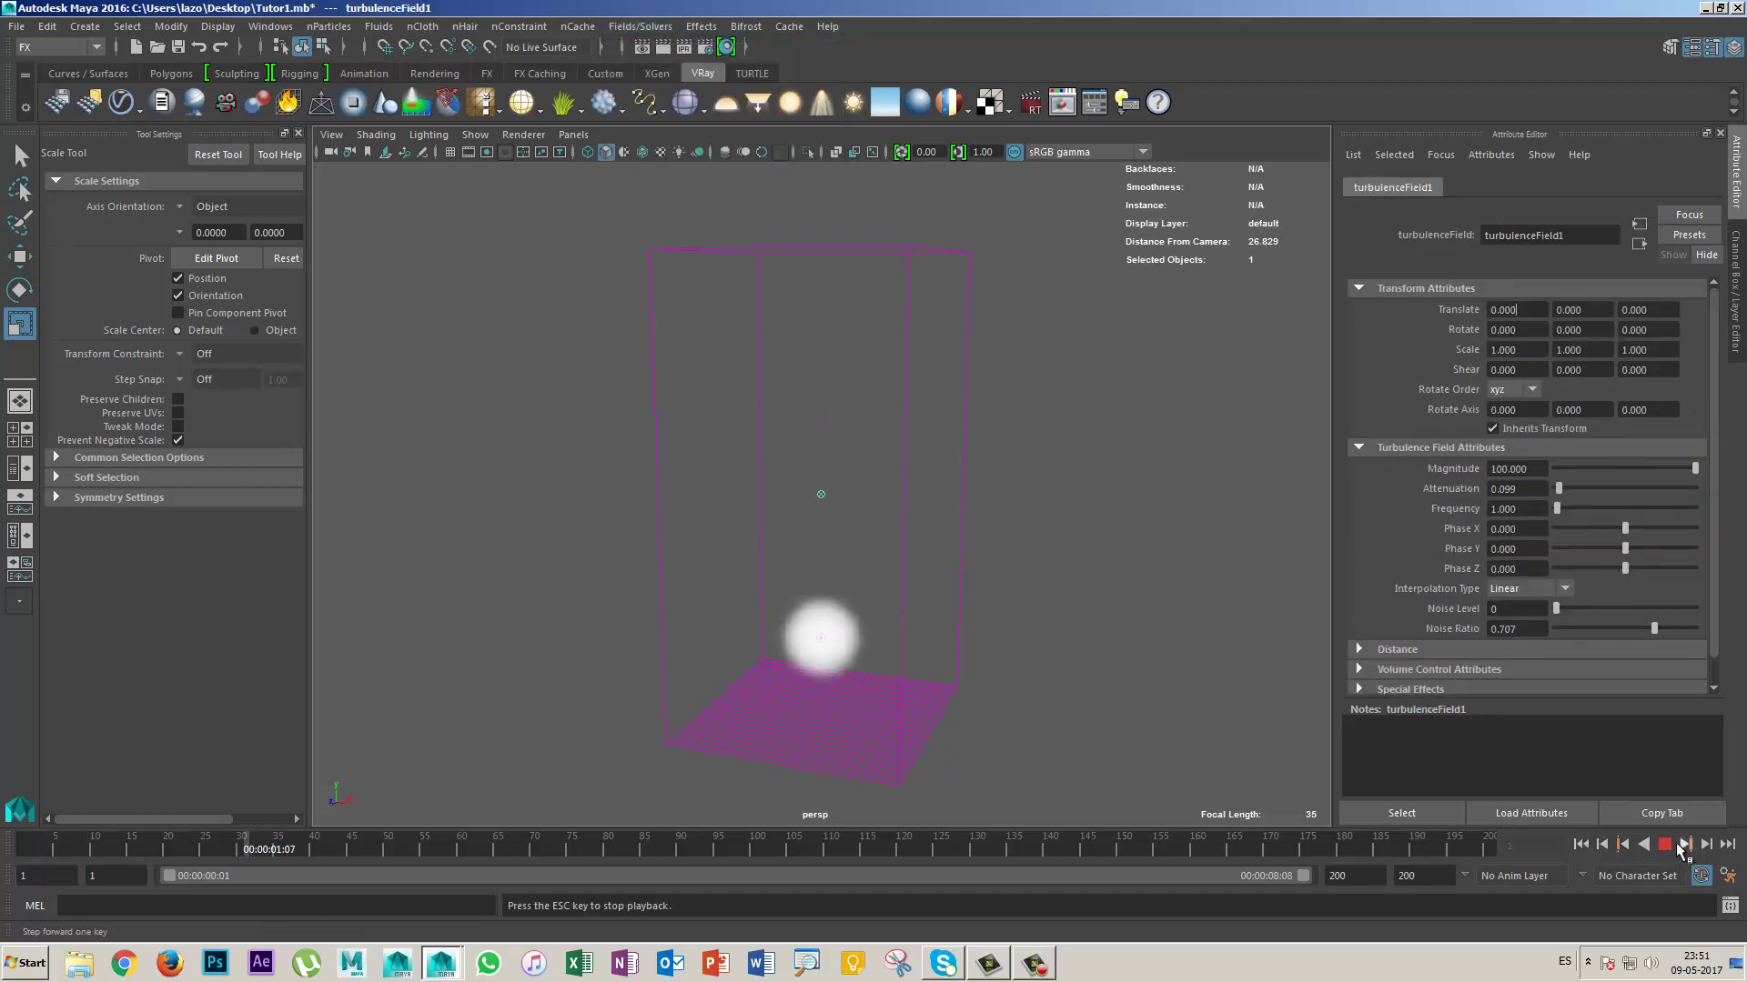
{"action": "left_click", "coordinate": [1664, 844]}
{"action": "left_click", "coordinate": [1735, 301]}
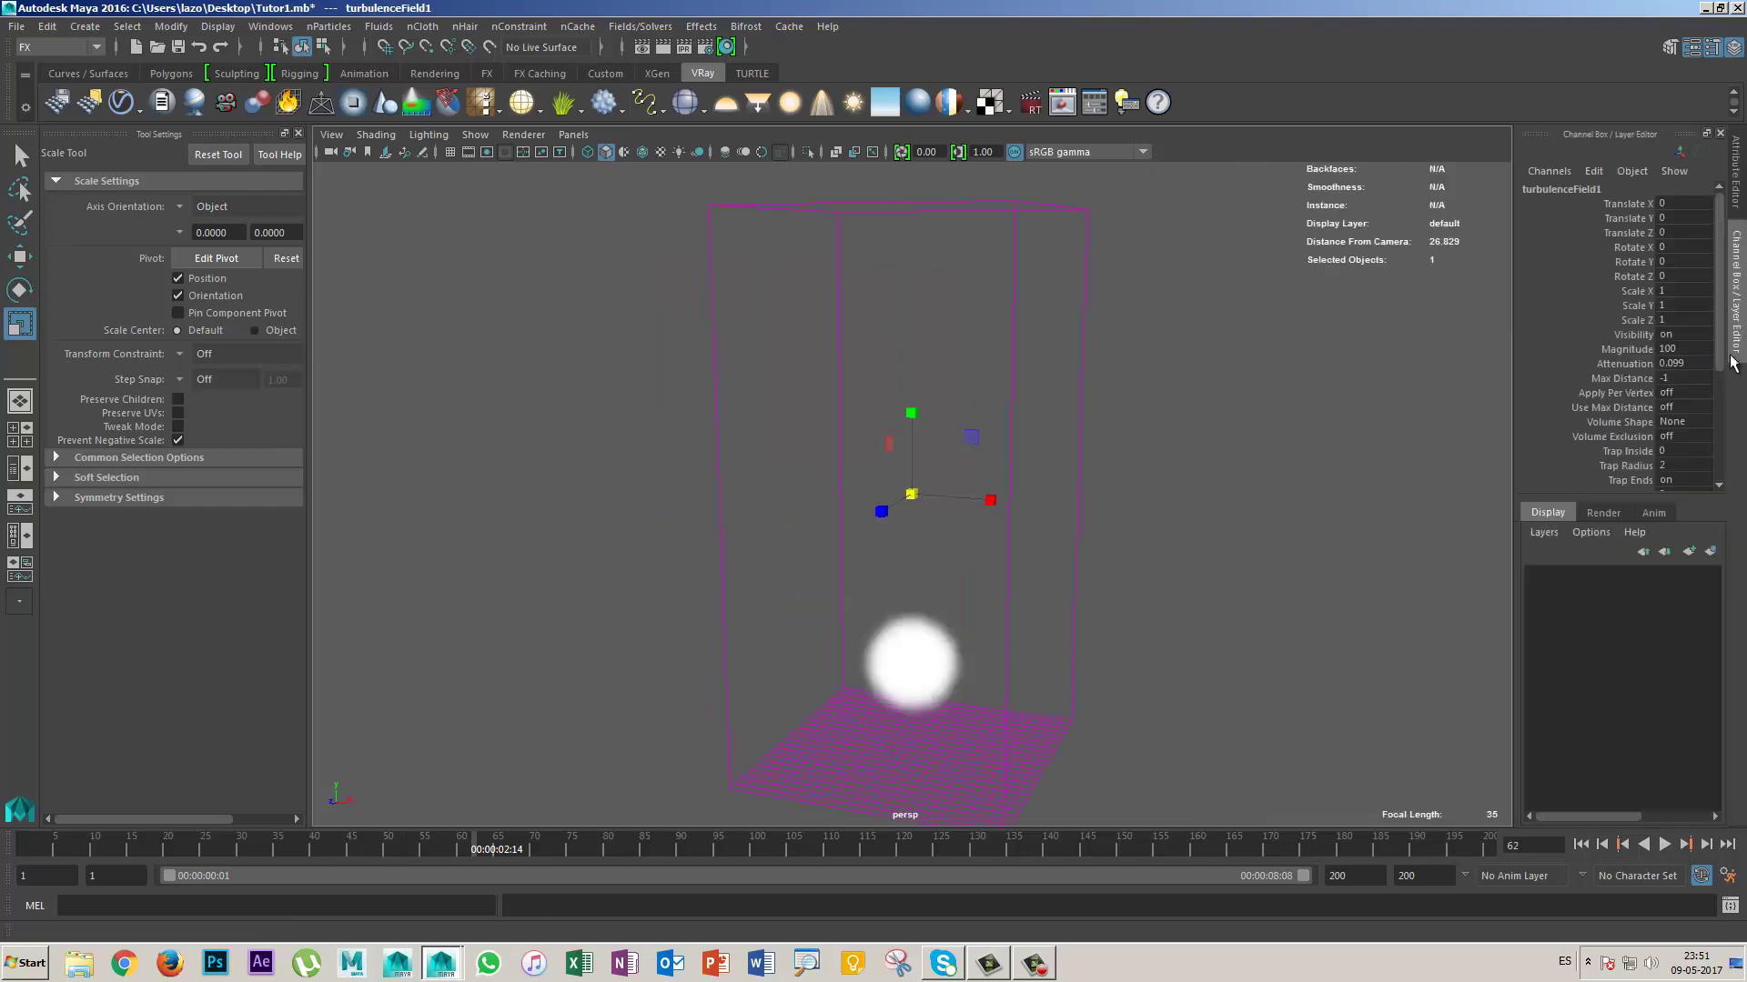
Step: Set fluid1's Velocity back to Dynamic Grid and inspect the rising smoke at frame 85
{"action": "left_click", "coordinate": [1083, 499]}
{"action": "left_click", "coordinate": [1737, 280]}
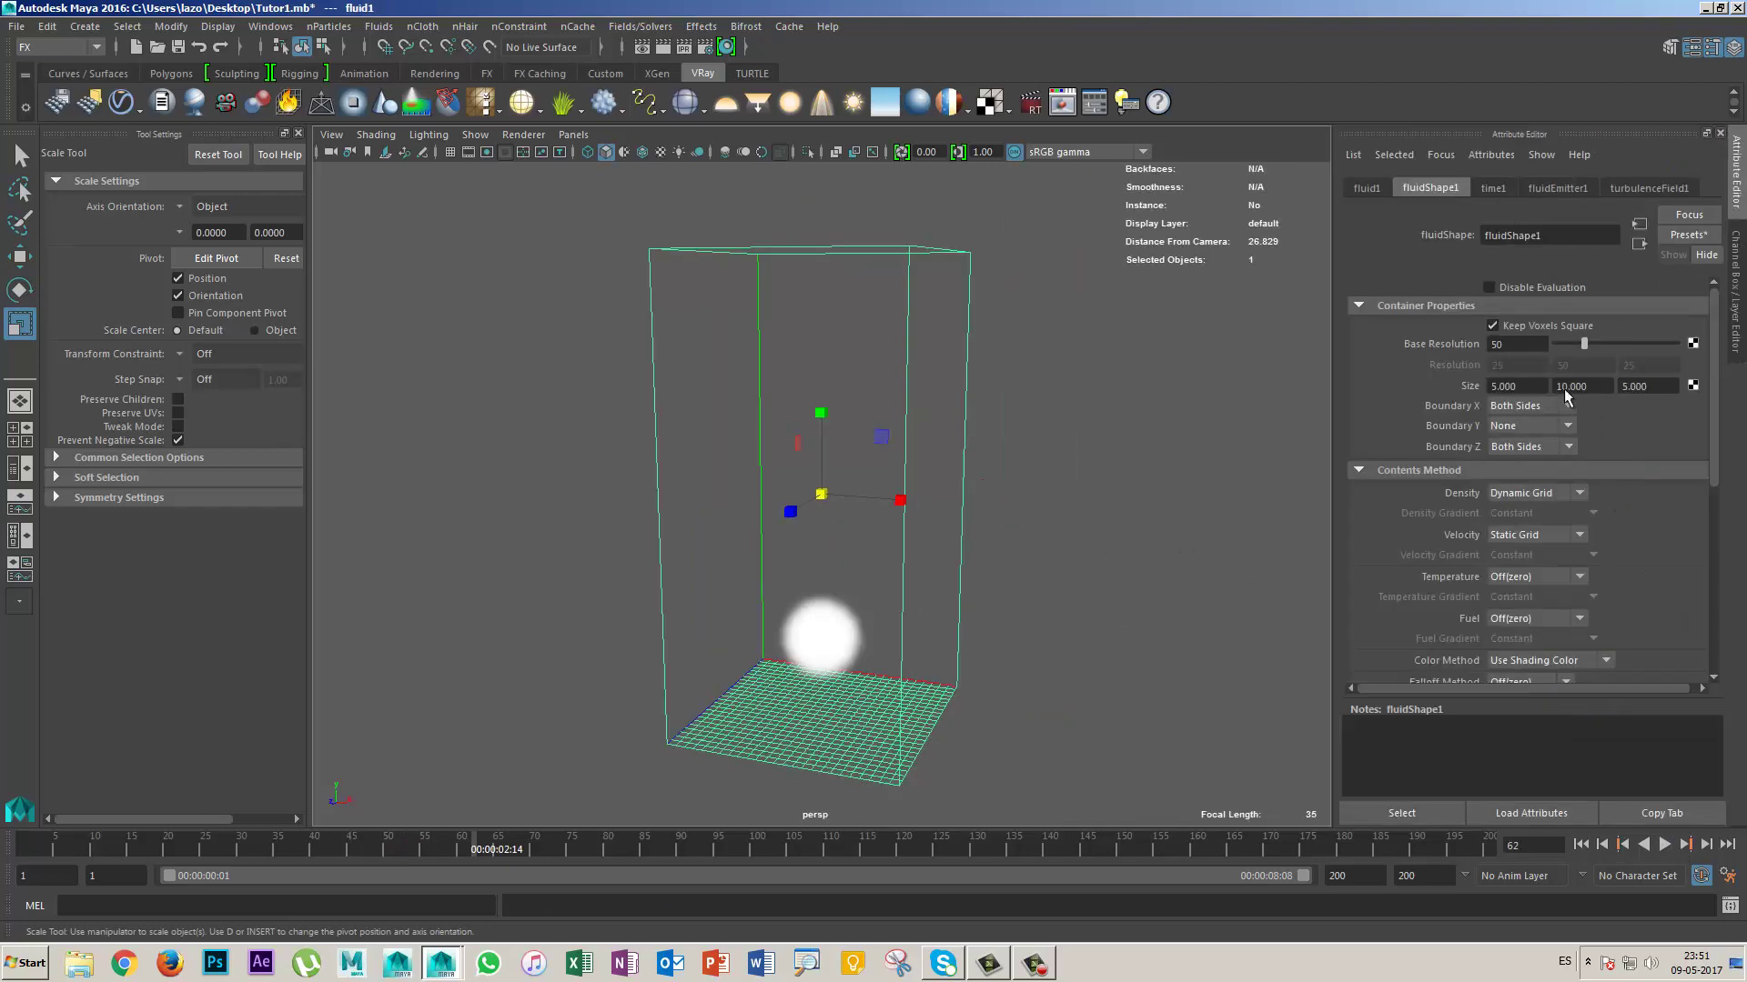
{"action": "left_click", "coordinate": [1536, 537]}
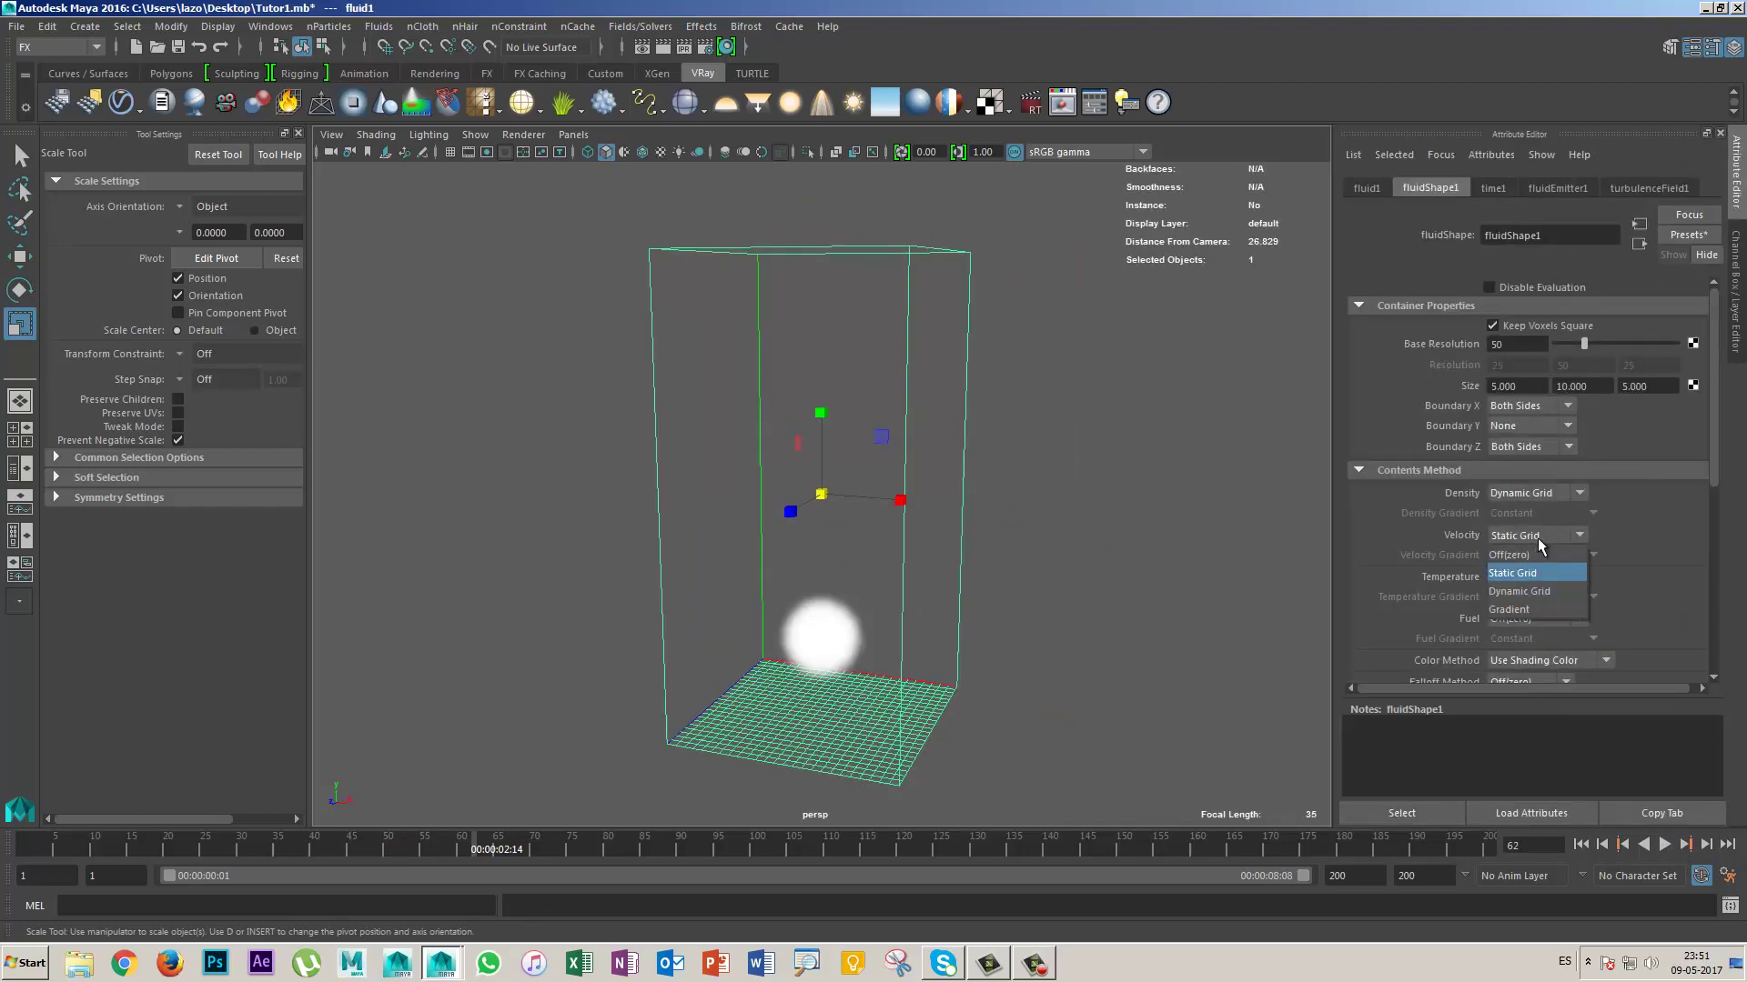
{"action": "left_click", "coordinate": [1540, 592]}
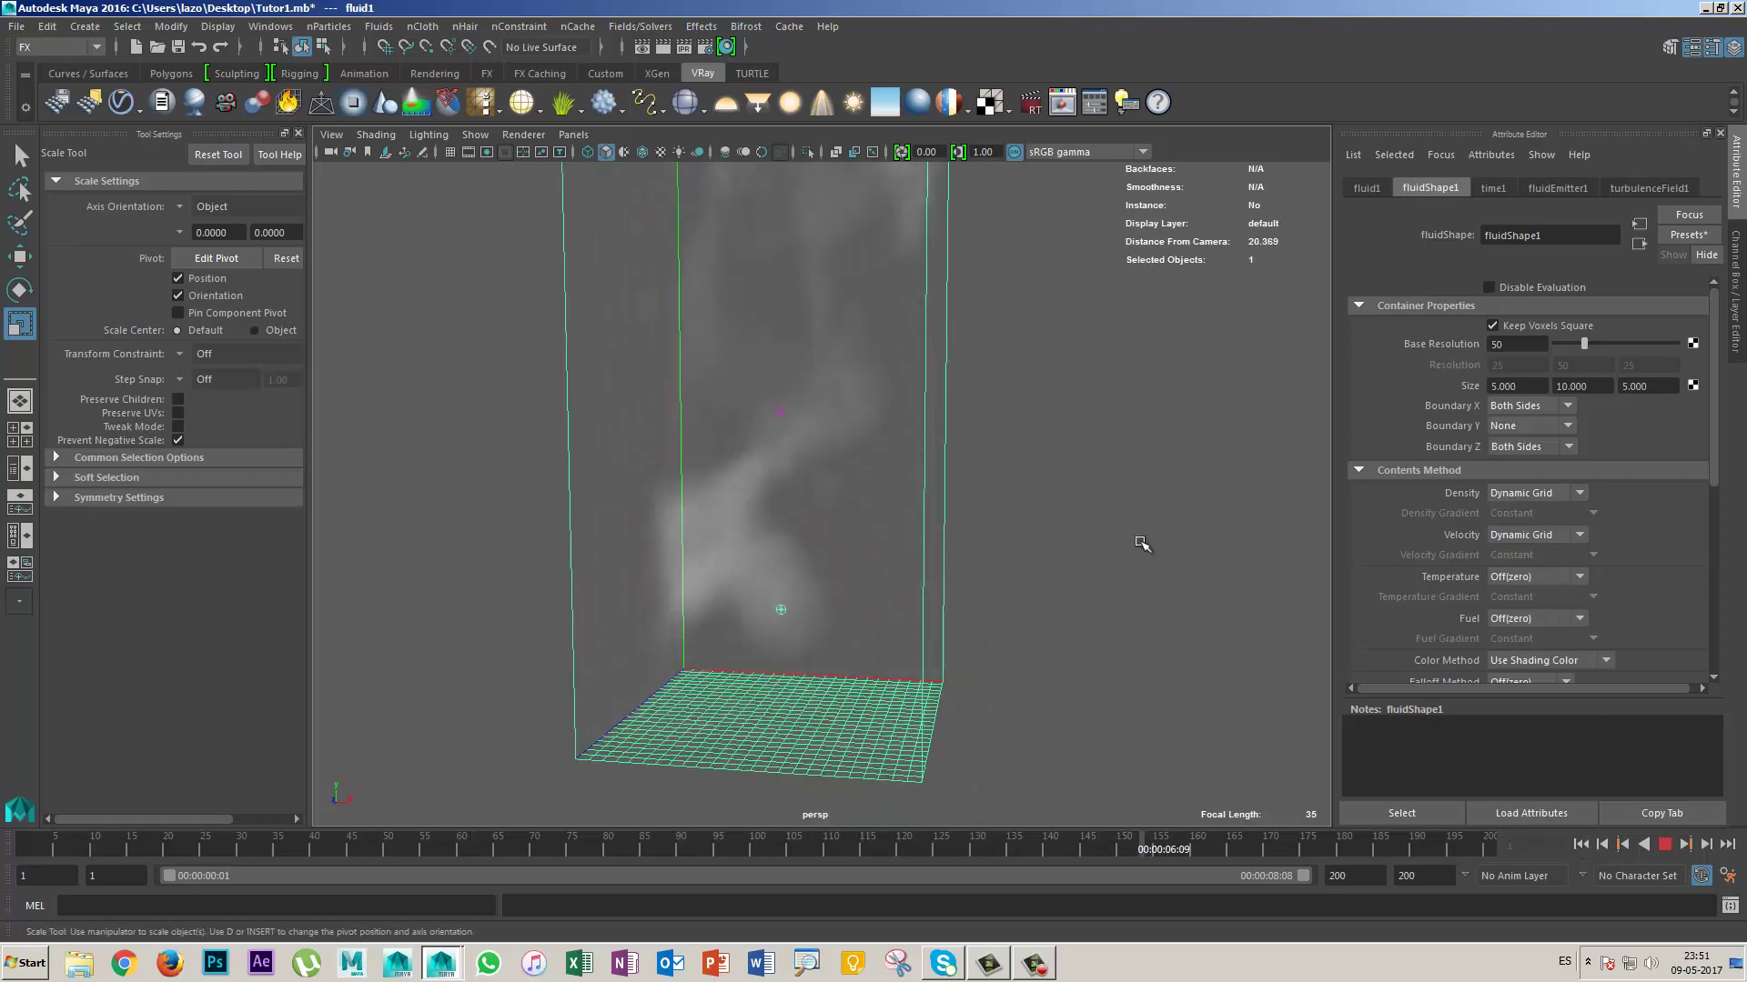
{"action": "left_click_drag", "start_coordinate": [976, 546], "coordinate": [888, 539], "text": "alt"}
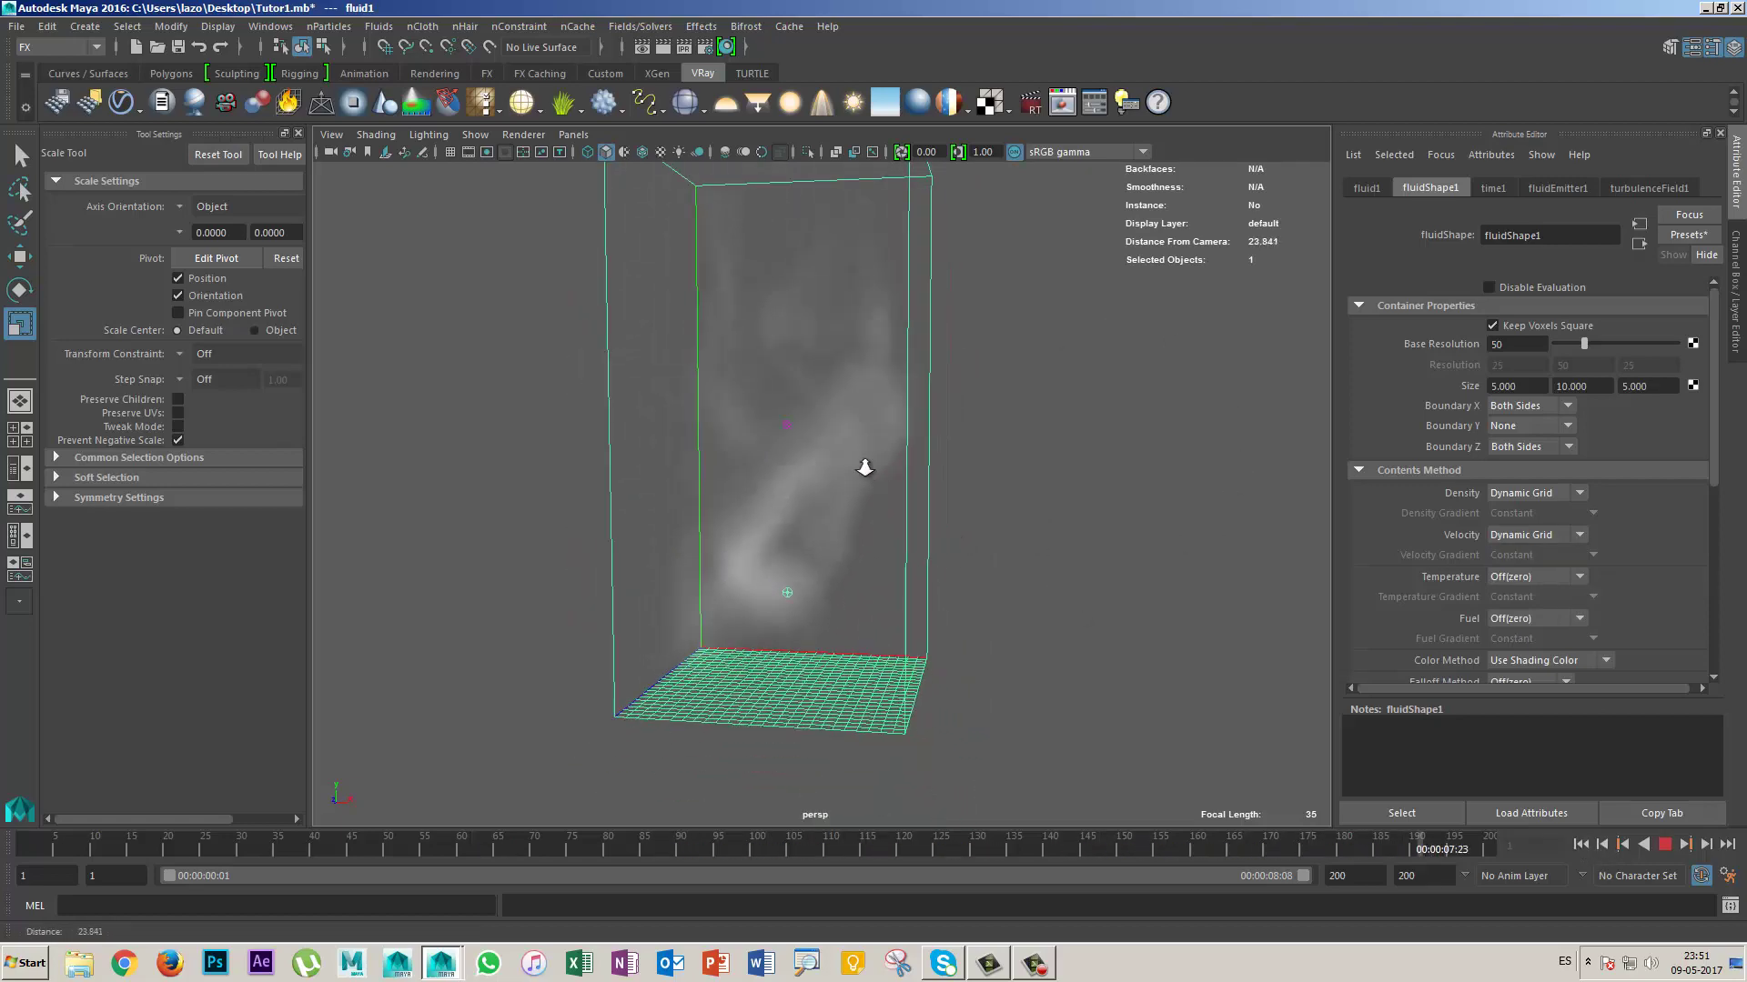
{"action": "left_click", "coordinate": [1601, 844]}
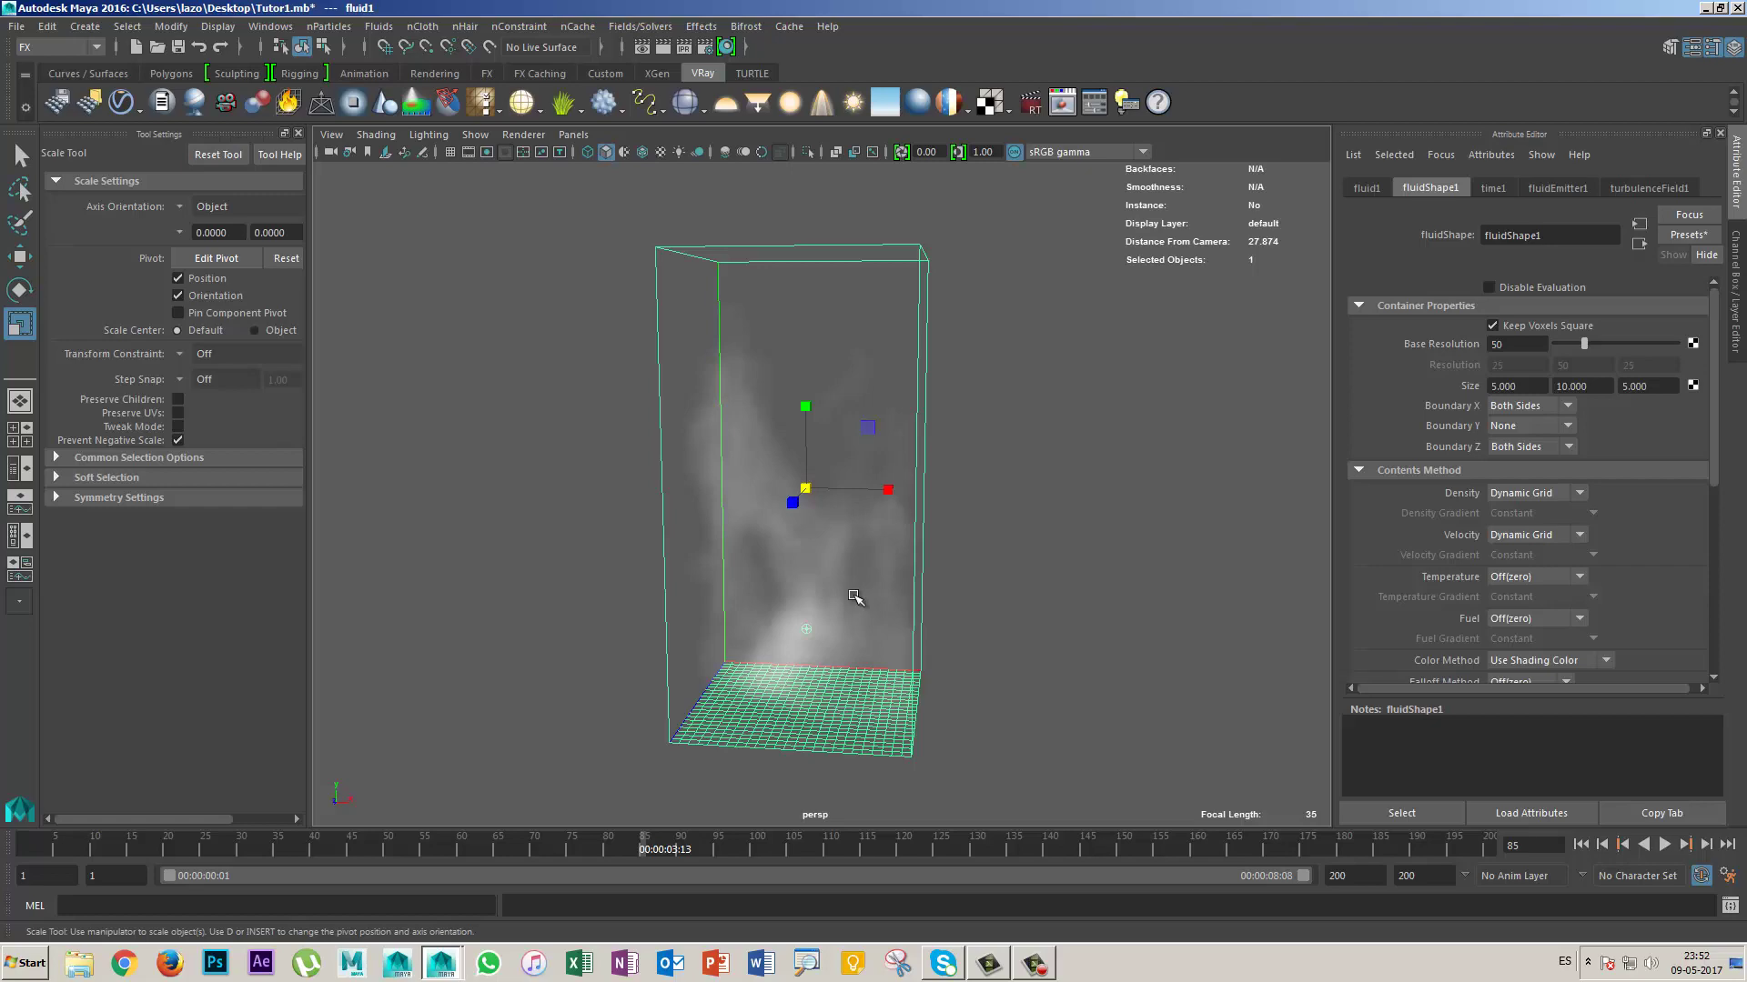
{"action": "left_click", "coordinate": [1533, 493]}
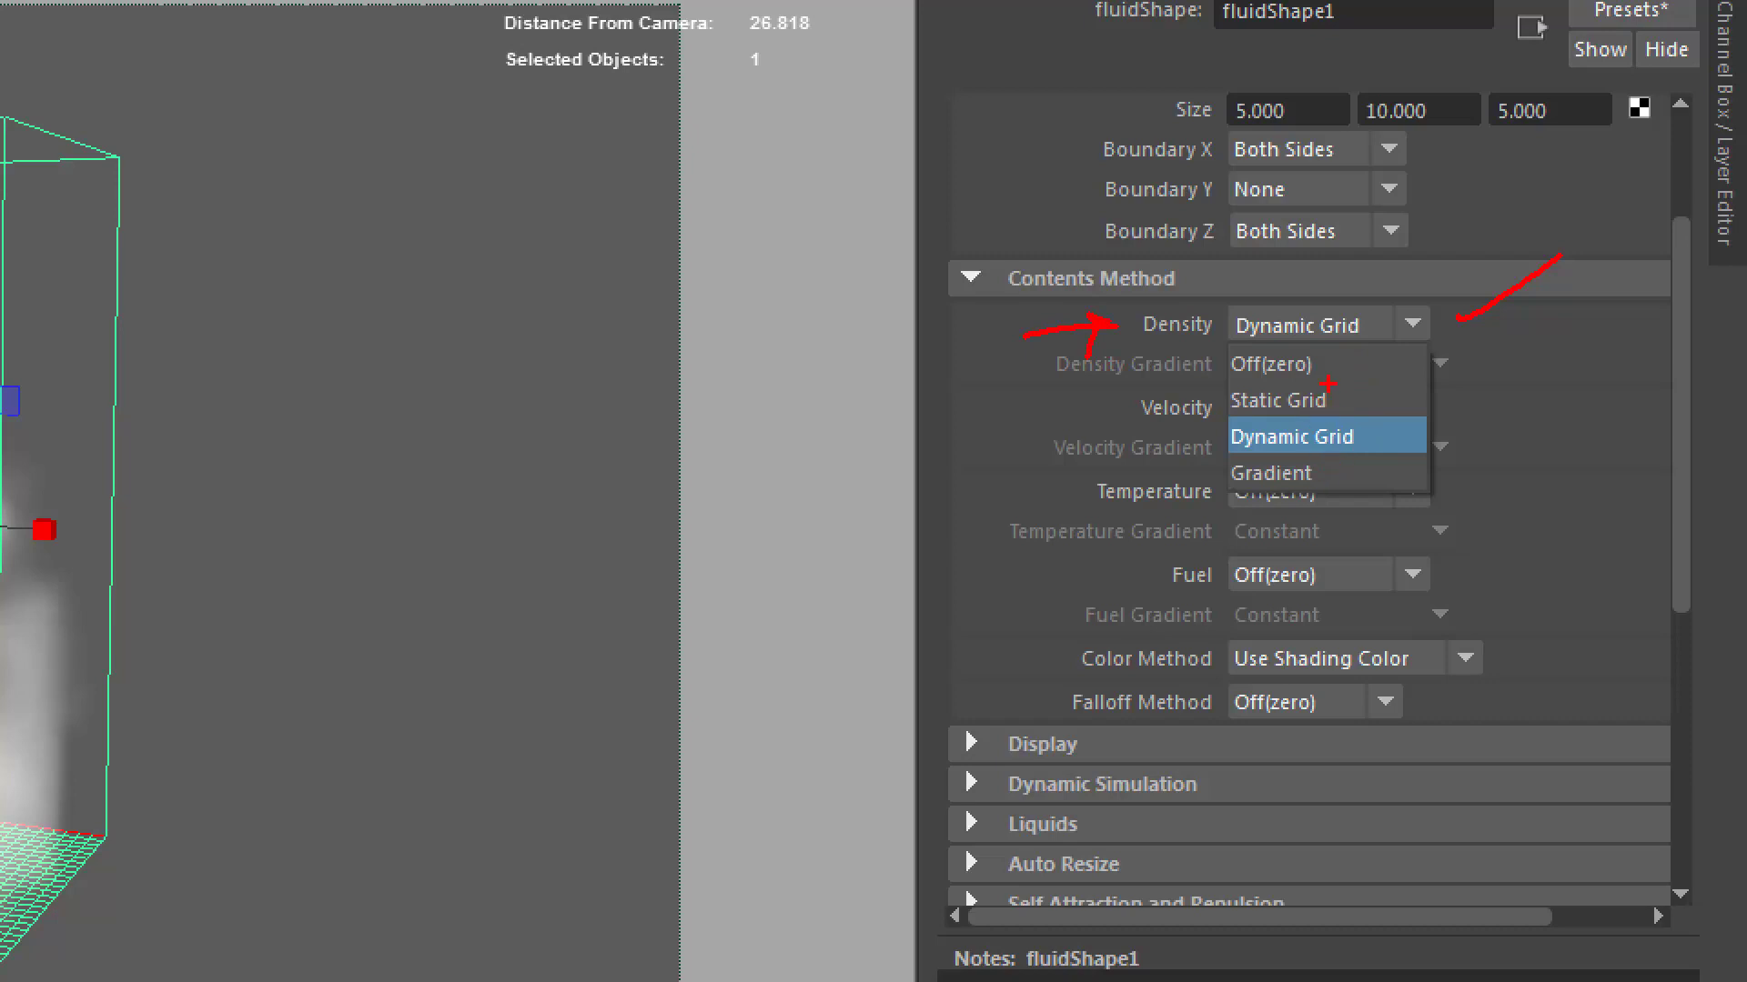
Step: Set Density to Gradient and play back the result, orbiting around the box
{"action": "left_click_drag", "start_coordinate": [1334, 468], "coordinate": [1411, 426]}
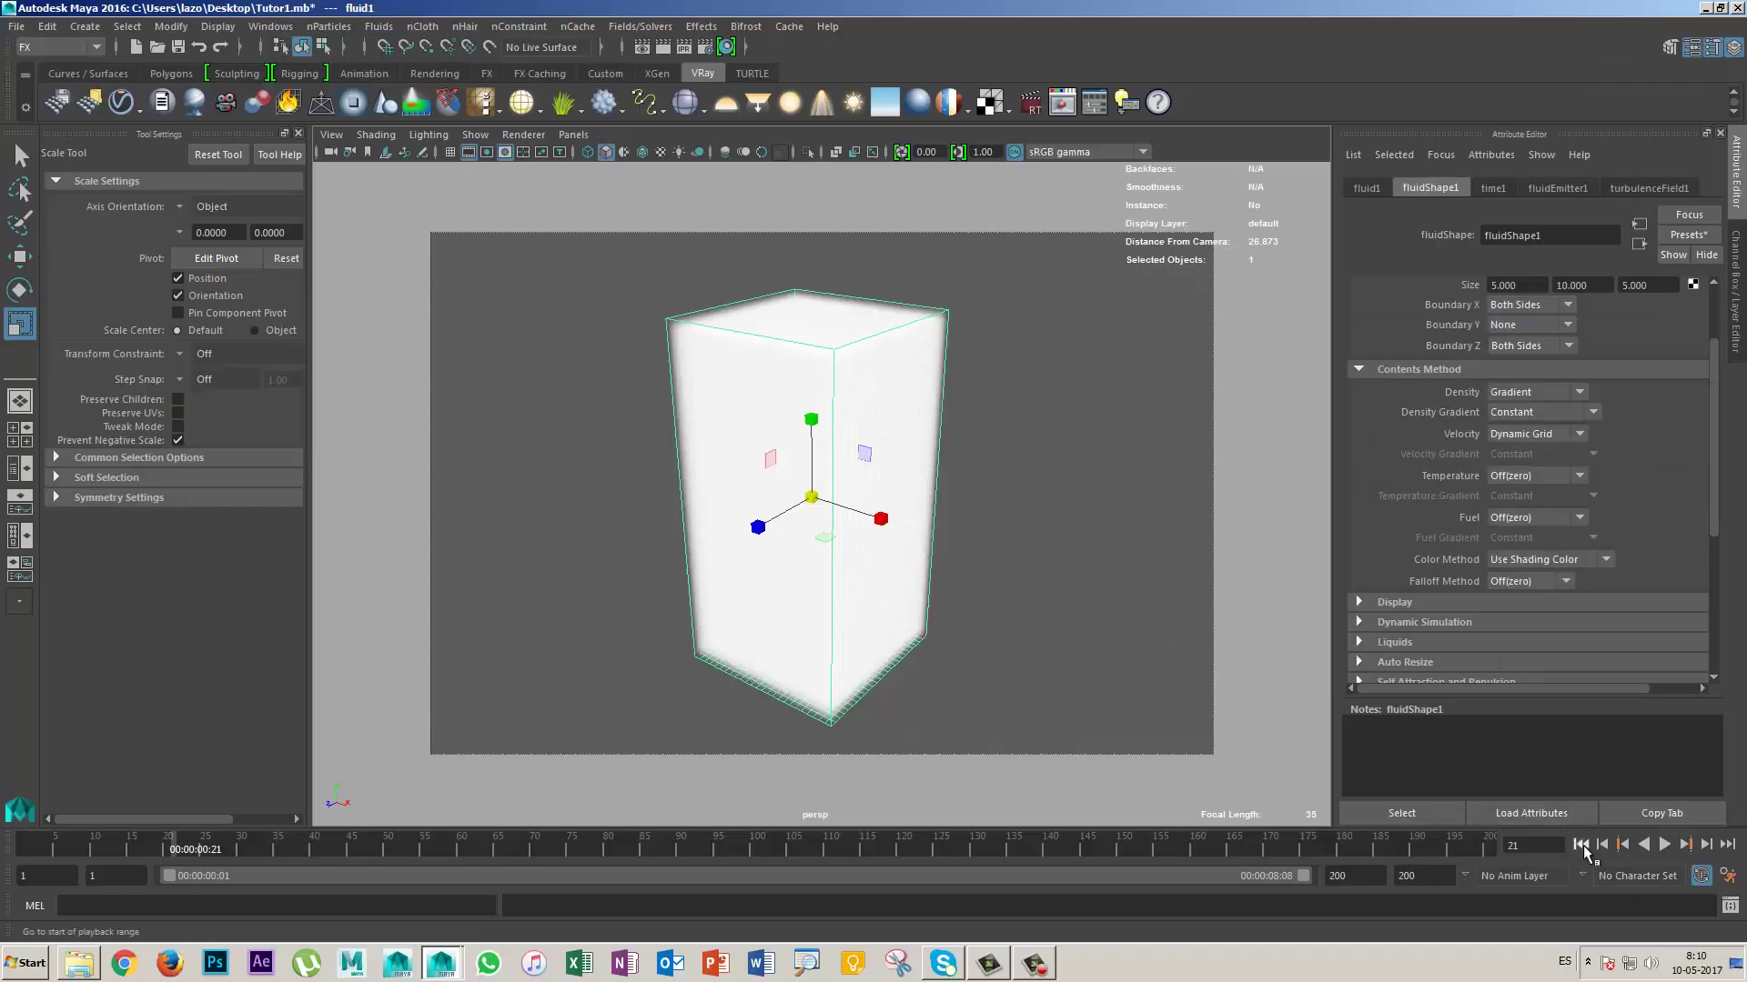
{"action": "left_click", "coordinate": [1665, 844]}
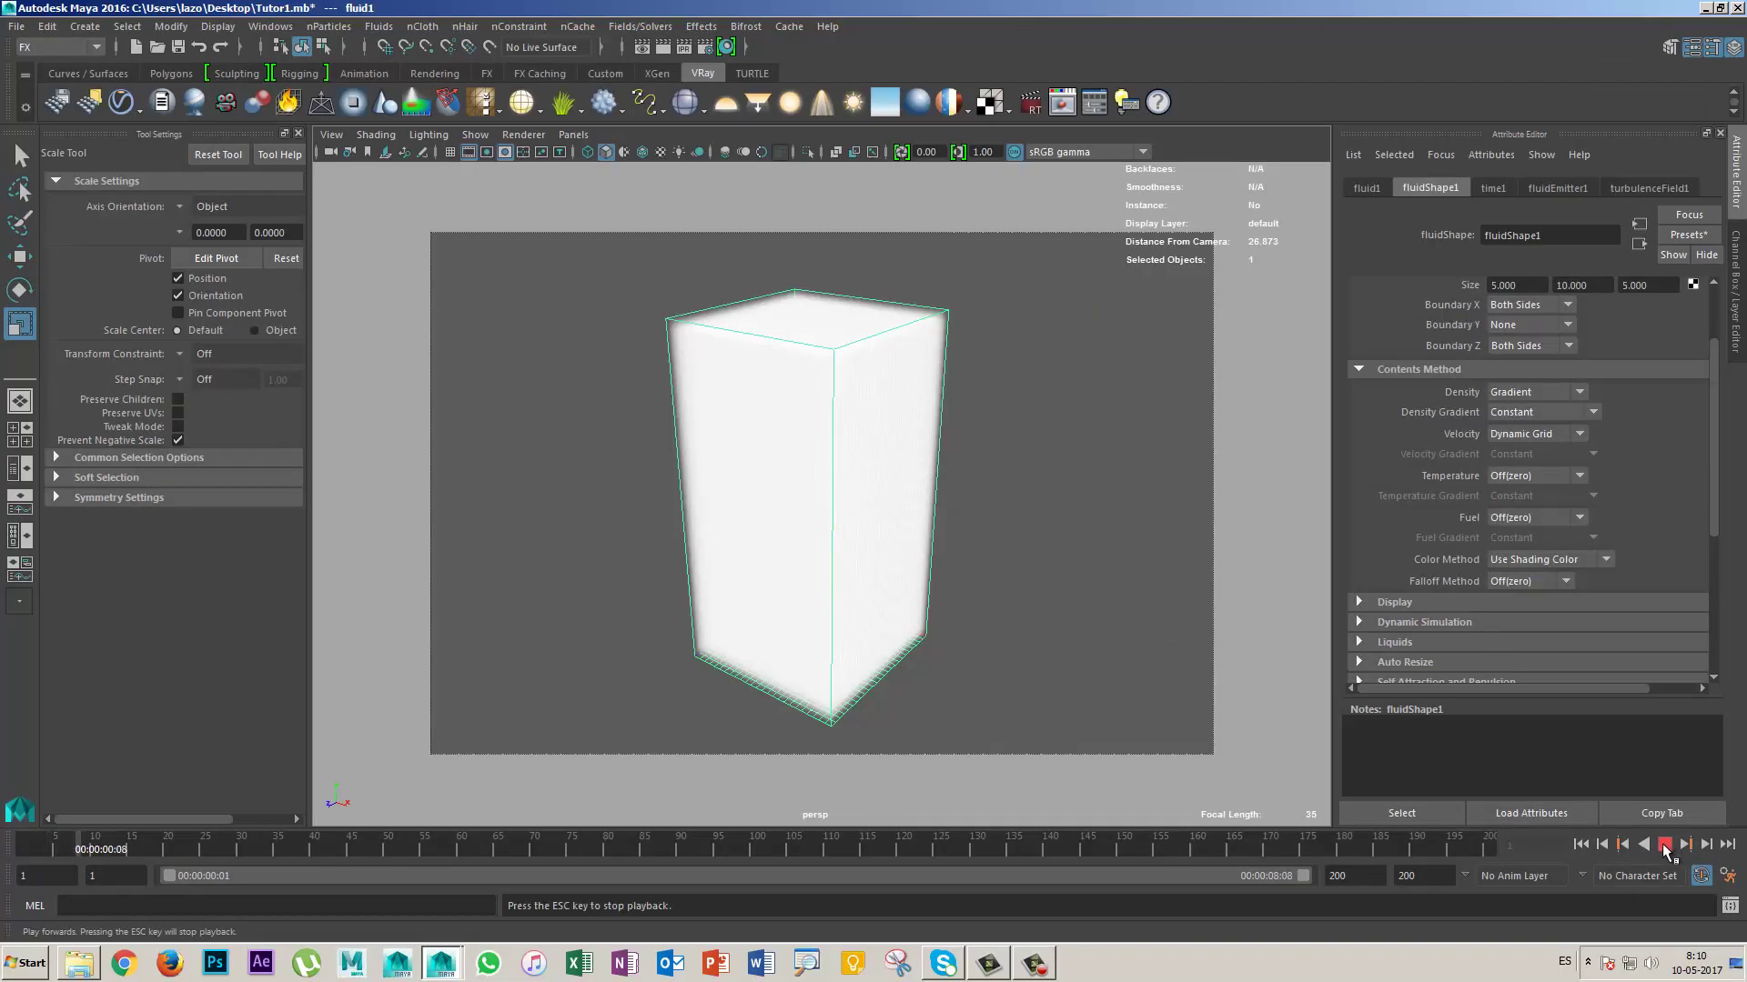
{"action": "left_click", "coordinate": [1665, 844]}
{"action": "left_click", "coordinate": [1581, 844]}
{"action": "mouse_move", "coordinate": [1064, 604]}
{"action": "left_mouse_down", "text": "alt"}
{"action": "mouse_move", "coordinate": [999, 544]}
{"action": "mouse_move", "coordinate": [947, 409]}
{"action": "left_mouse_up", "text": "alt"}
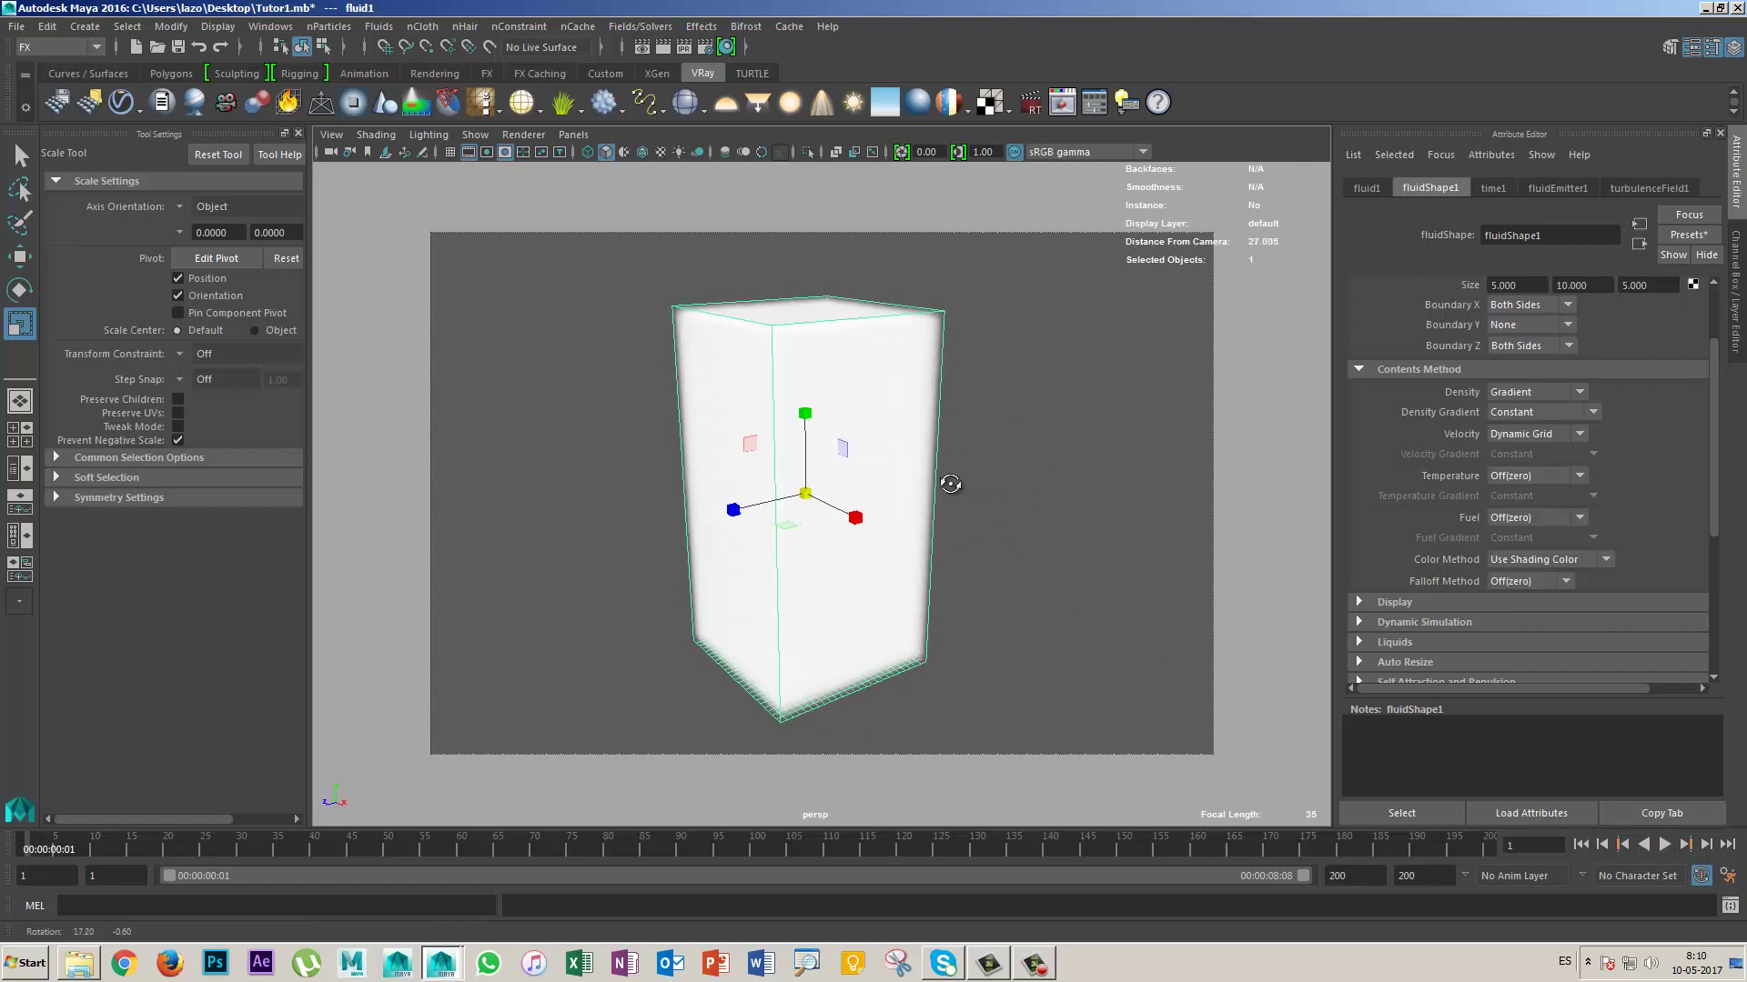
{"action": "left_click_drag", "start_coordinate": [950, 483], "coordinate": [865, 510], "text": "alt"}
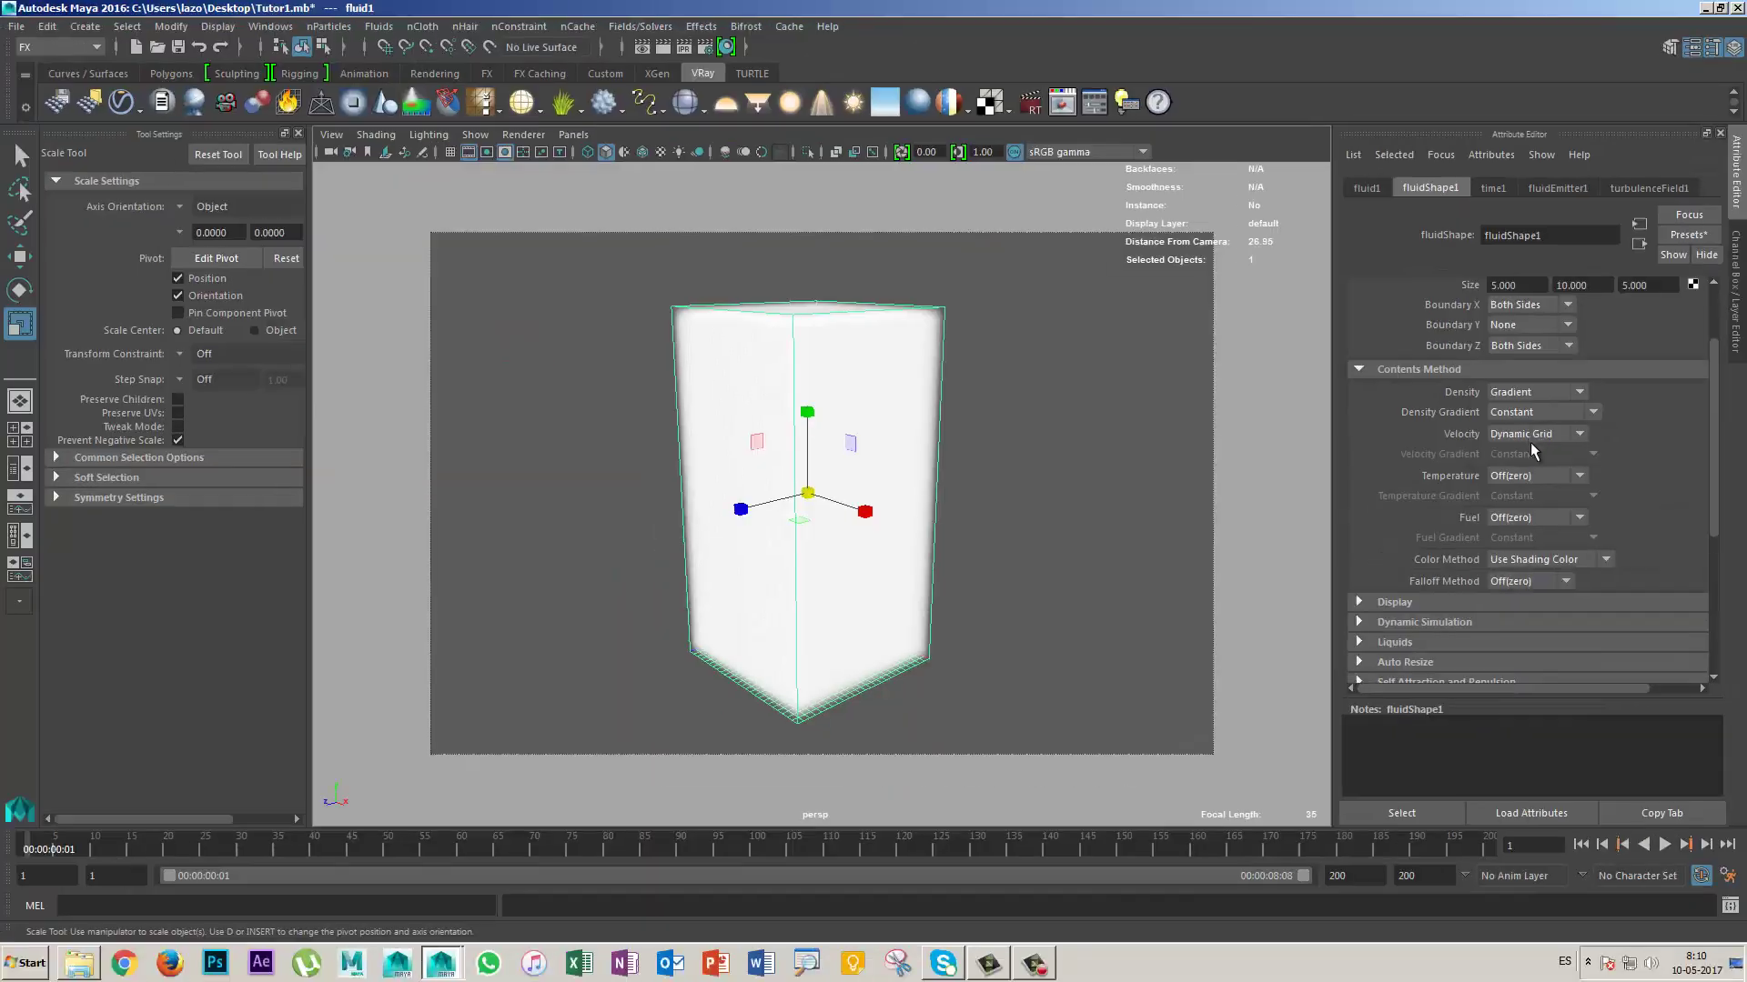
Step: Set Density Gradient to -Y Gradient and orbit to inspect the filled container
{"action": "left_click", "coordinate": [1581, 413]}
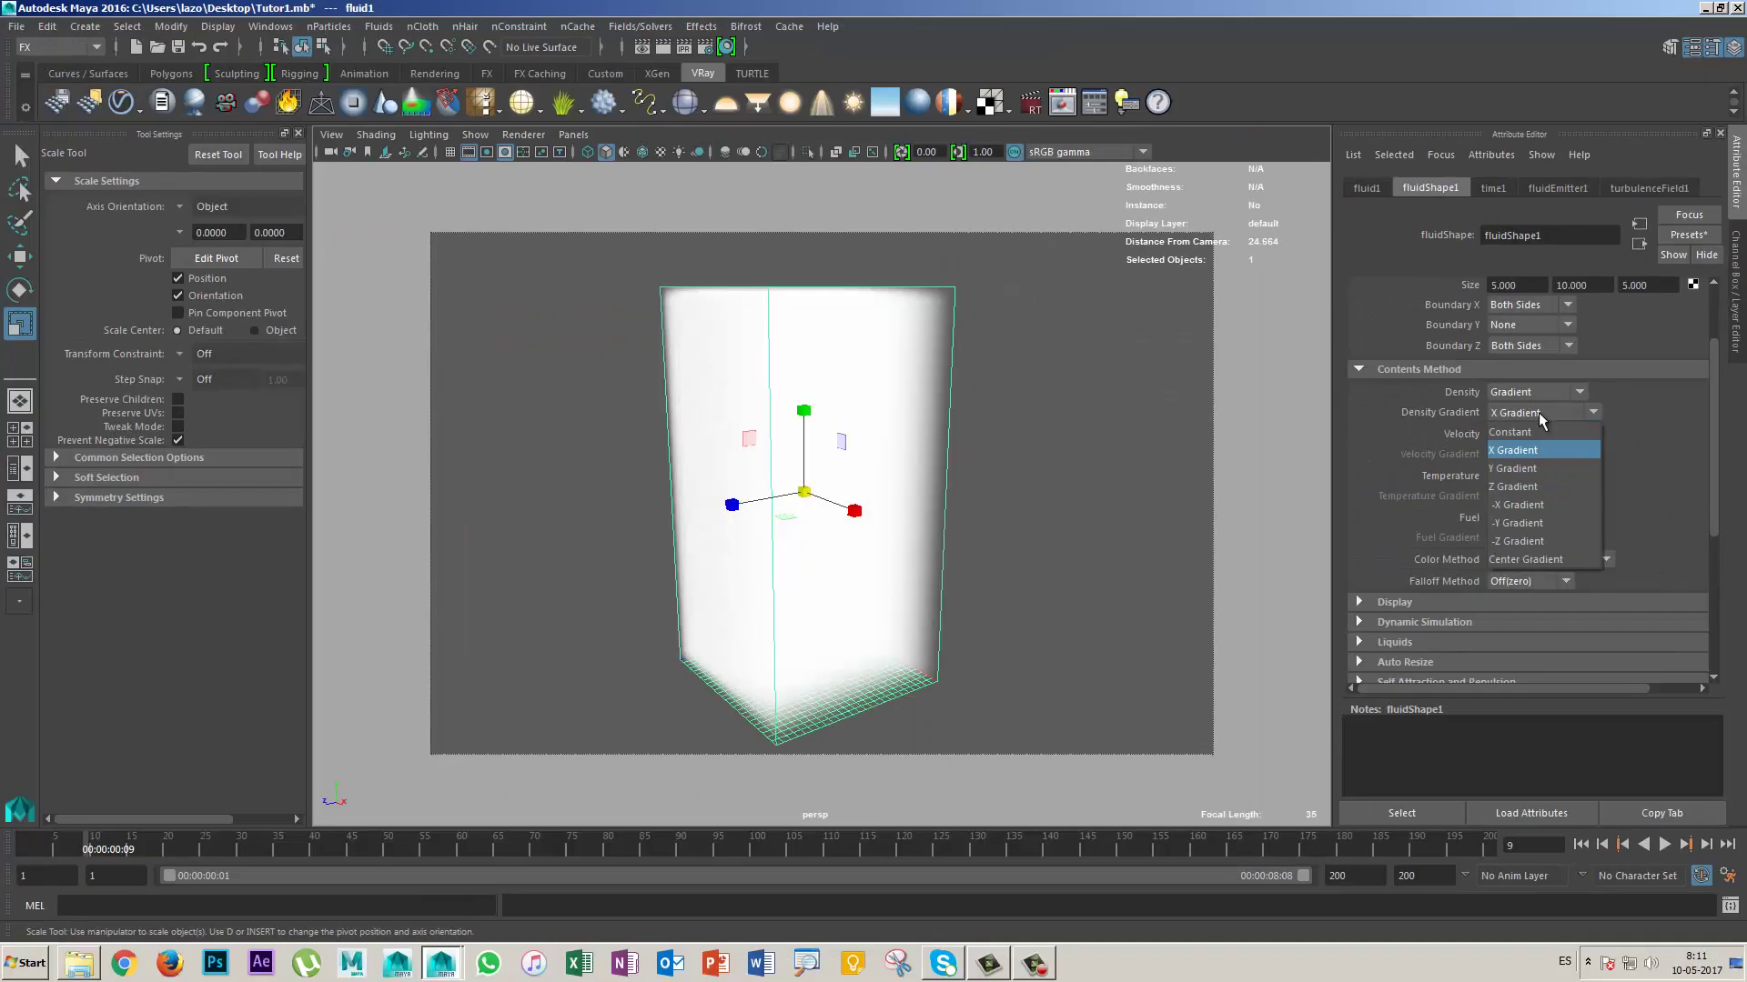
{"action": "left_click", "coordinate": [1551, 528]}
{"action": "left_click_drag", "start_coordinate": [1000, 545], "coordinate": [904, 612], "text": "alt"}
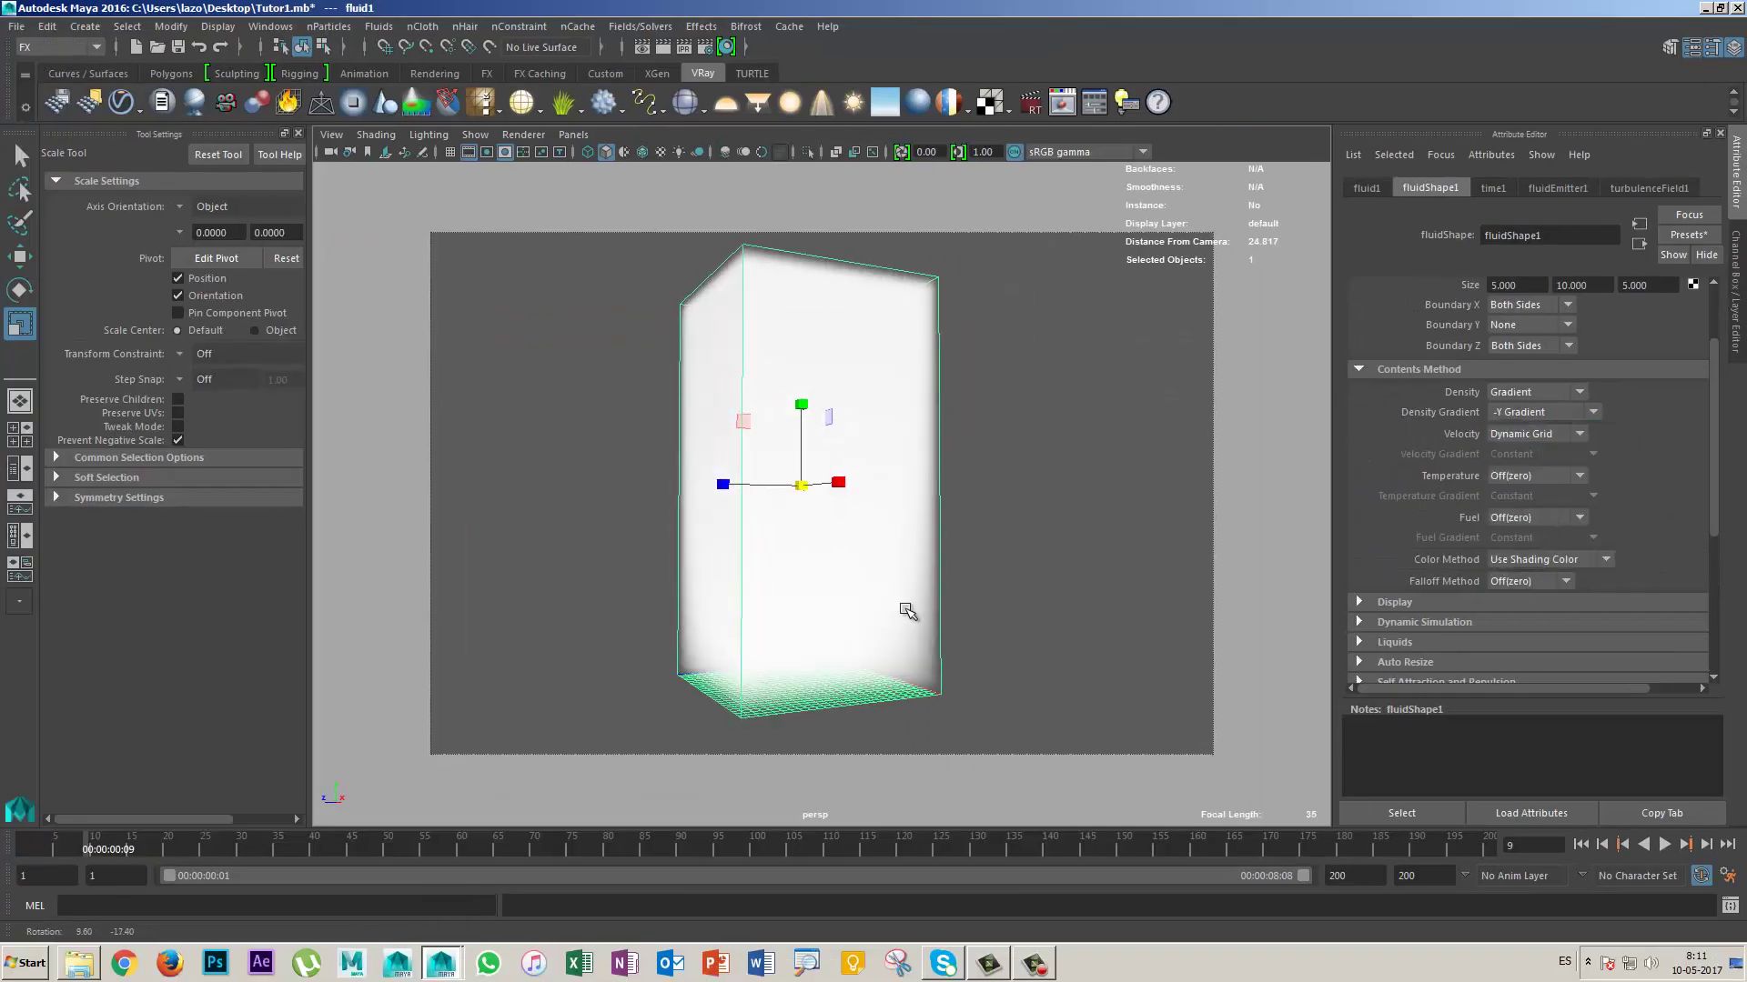
{"action": "scroll", "coordinate": [1025, 577], "scroll_direction": "up", "scroll_amount": 3}
{"action": "mouse_move", "coordinate": [1025, 577]}
{"action": "left_mouse_down", "text": "alt"}
{"action": "mouse_move", "coordinate": [1006, 409]}
{"action": "mouse_move", "coordinate": [949, 459]}
{"action": "left_mouse_up", "text": "alt"}
{"action": "mouse_move", "coordinate": [950, 460]}
{"action": "right_mouse_down", "text": "alt"}
{"action": "mouse_move", "coordinate": [1013, 585]}
{"action": "mouse_move", "coordinate": [897, 468]}
{"action": "right_mouse_up", "text": "alt"}
{"action": "mouse_move", "coordinate": [897, 468]}
{"action": "left_mouse_down", "text": "alt"}
{"action": "mouse_move", "coordinate": [937, 577]}
{"action": "mouse_move", "coordinate": [892, 561]}
{"action": "left_mouse_up", "text": "alt"}
{"action": "scroll", "coordinate": [893, 561], "scroll_direction": "down", "scroll_amount": 3}
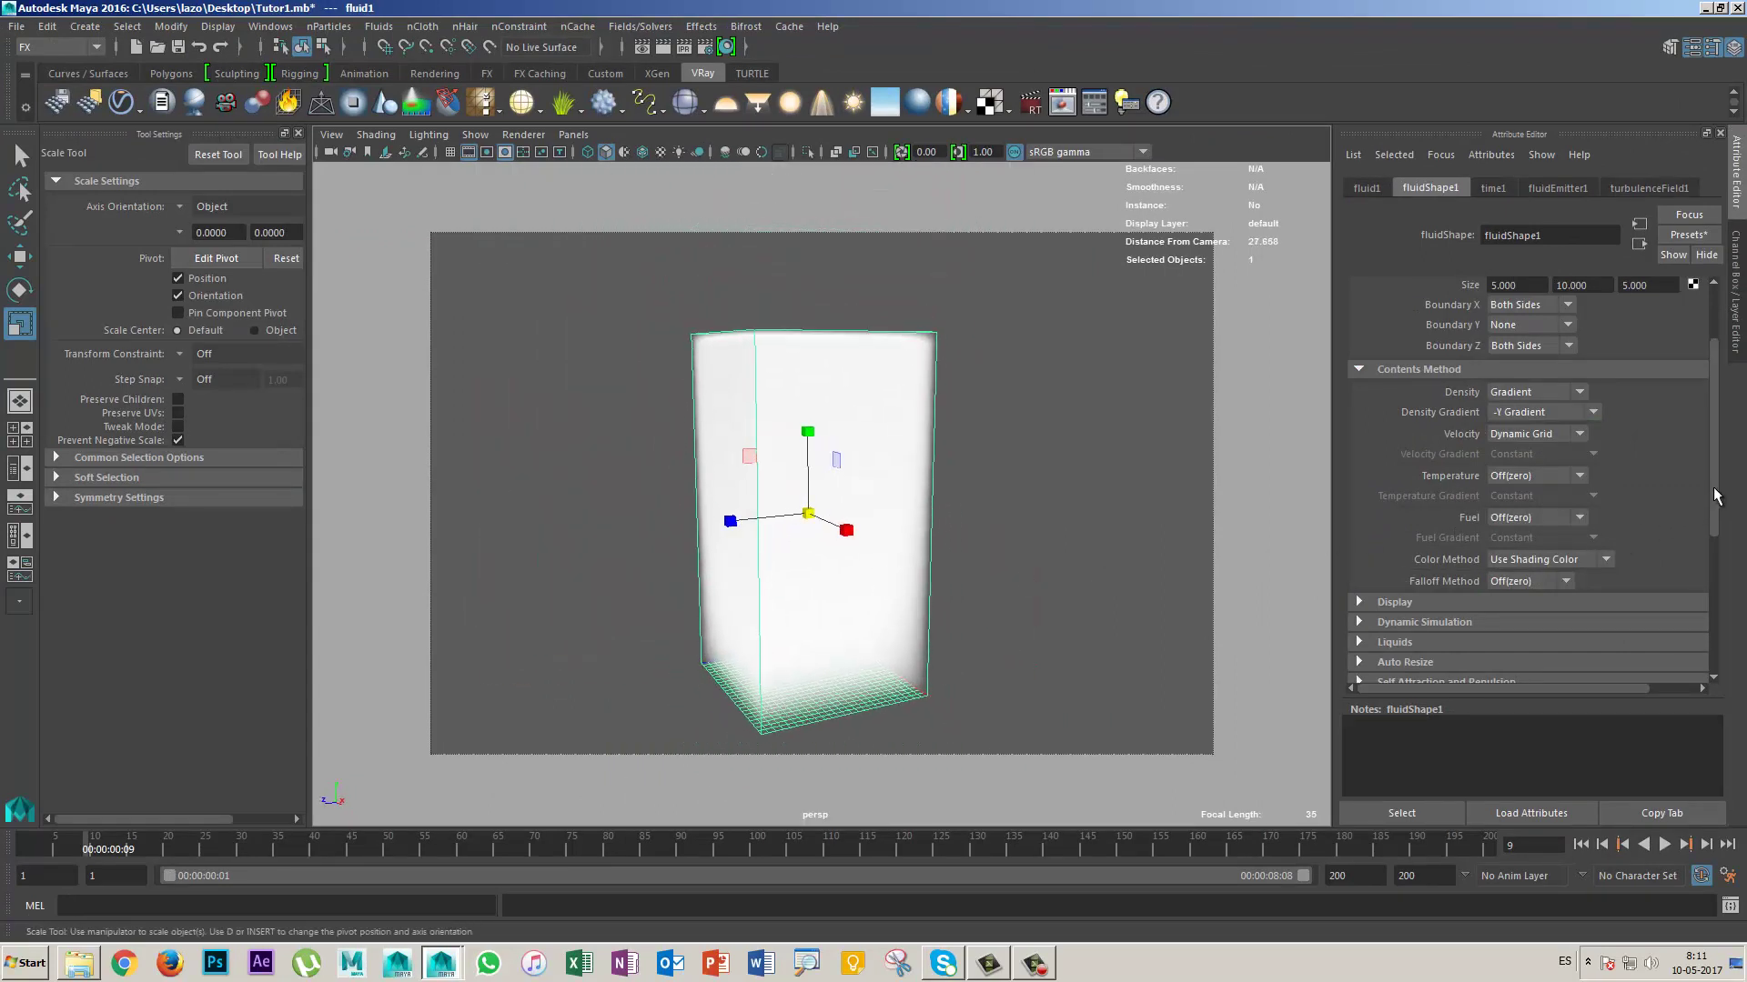
Step: Lower the fluid's Opacity Input Bias to about -0.529 to thin the fluid
{"action": "scroll", "coordinate": [1714, 496], "scroll_direction": "down", "scroll_amount": 2}
{"action": "scroll", "coordinate": [1715, 497], "scroll_direction": "down", "scroll_amount": 2}
{"action": "scroll", "coordinate": [1717, 499], "scroll_direction": "down", "scroll_amount": 3}
{"action": "scroll", "coordinate": [1720, 503], "scroll_direction": "down", "scroll_amount": 2}
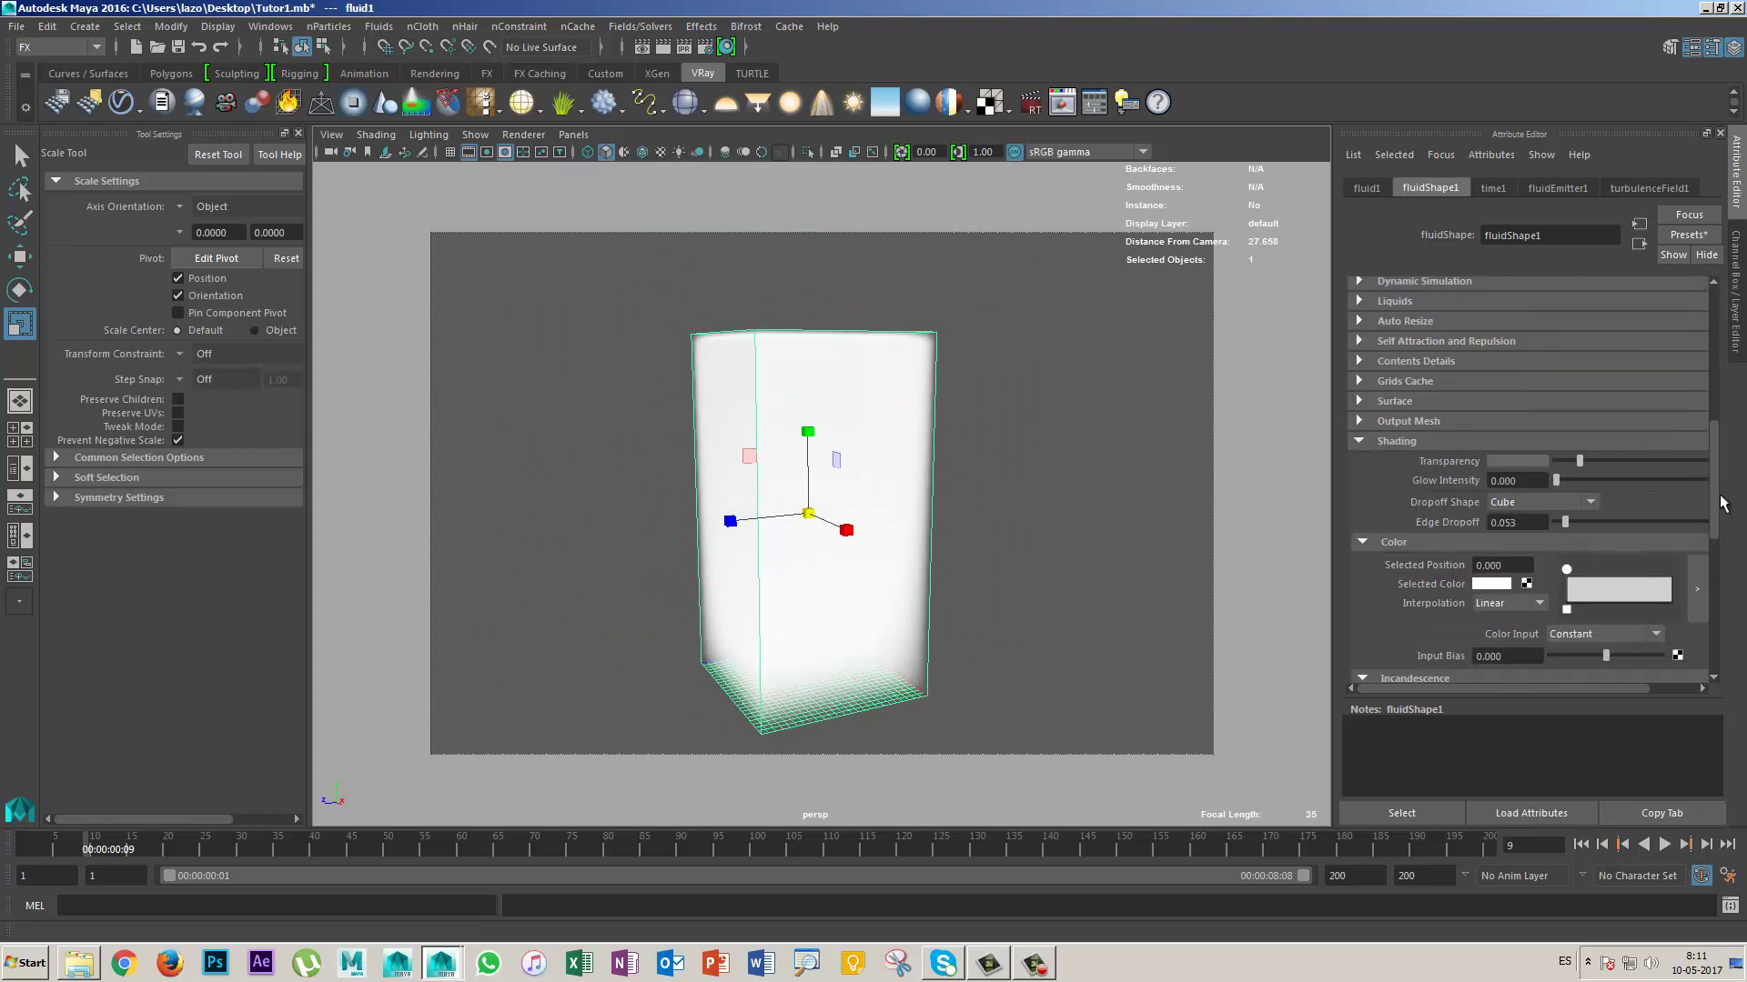
{"action": "scroll", "coordinate": [1715, 509], "scroll_direction": "down", "scroll_amount": 3}
{"action": "scroll", "coordinate": [1683, 546], "scroll_direction": "down", "scroll_amount": 3}
{"action": "scroll", "coordinate": [1637, 592], "scroll_direction": "down", "scroll_amount": 2}
{"action": "left_click_drag", "start_coordinate": [1619, 614], "coordinate": [1601, 627]}
{"action": "left_click_drag", "start_coordinate": [1590, 624], "coordinate": [1575, 626]}
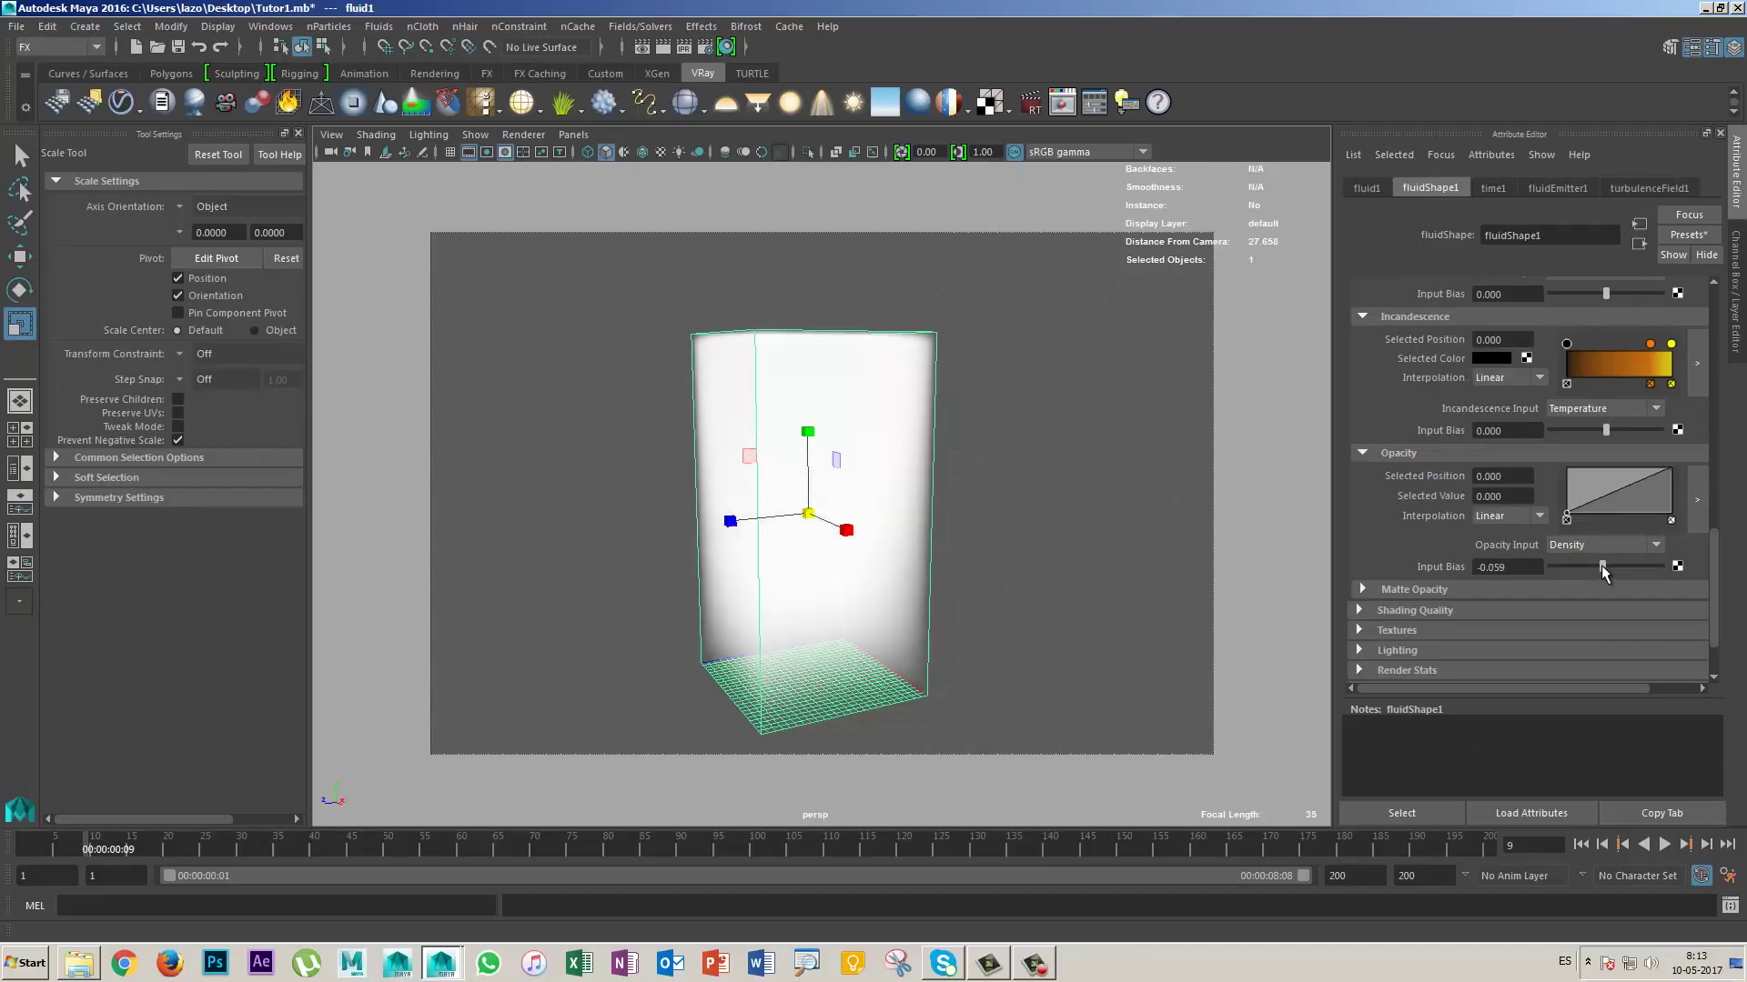
{"action": "mouse_move", "coordinate": [1594, 575]}
{"action": "left_mouse_down"}
{"action": "mouse_move", "coordinate": [1628, 569]}
{"action": "mouse_move", "coordinate": [1596, 571]}
{"action": "left_mouse_up"}
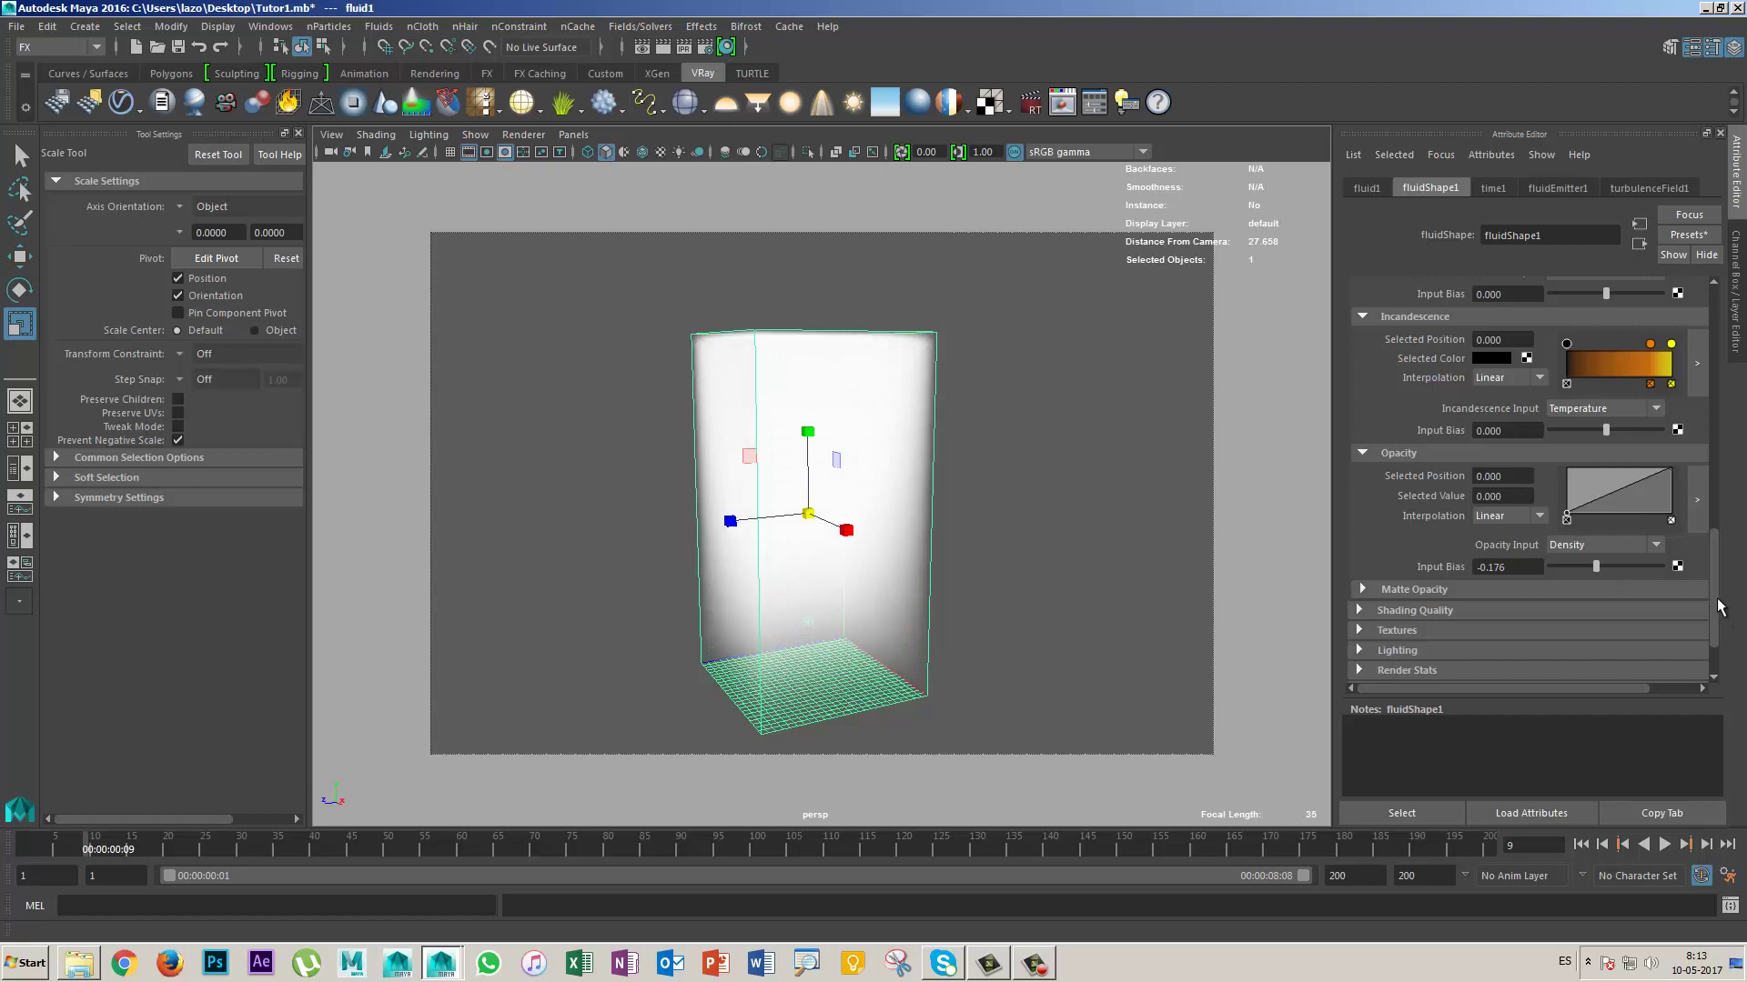
Step: Set the Density Gradient to Y Gradient
{"action": "left_click_drag", "start_coordinate": [1718, 605], "coordinate": [1711, 404]}
{"action": "left_click", "coordinate": [1569, 384]}
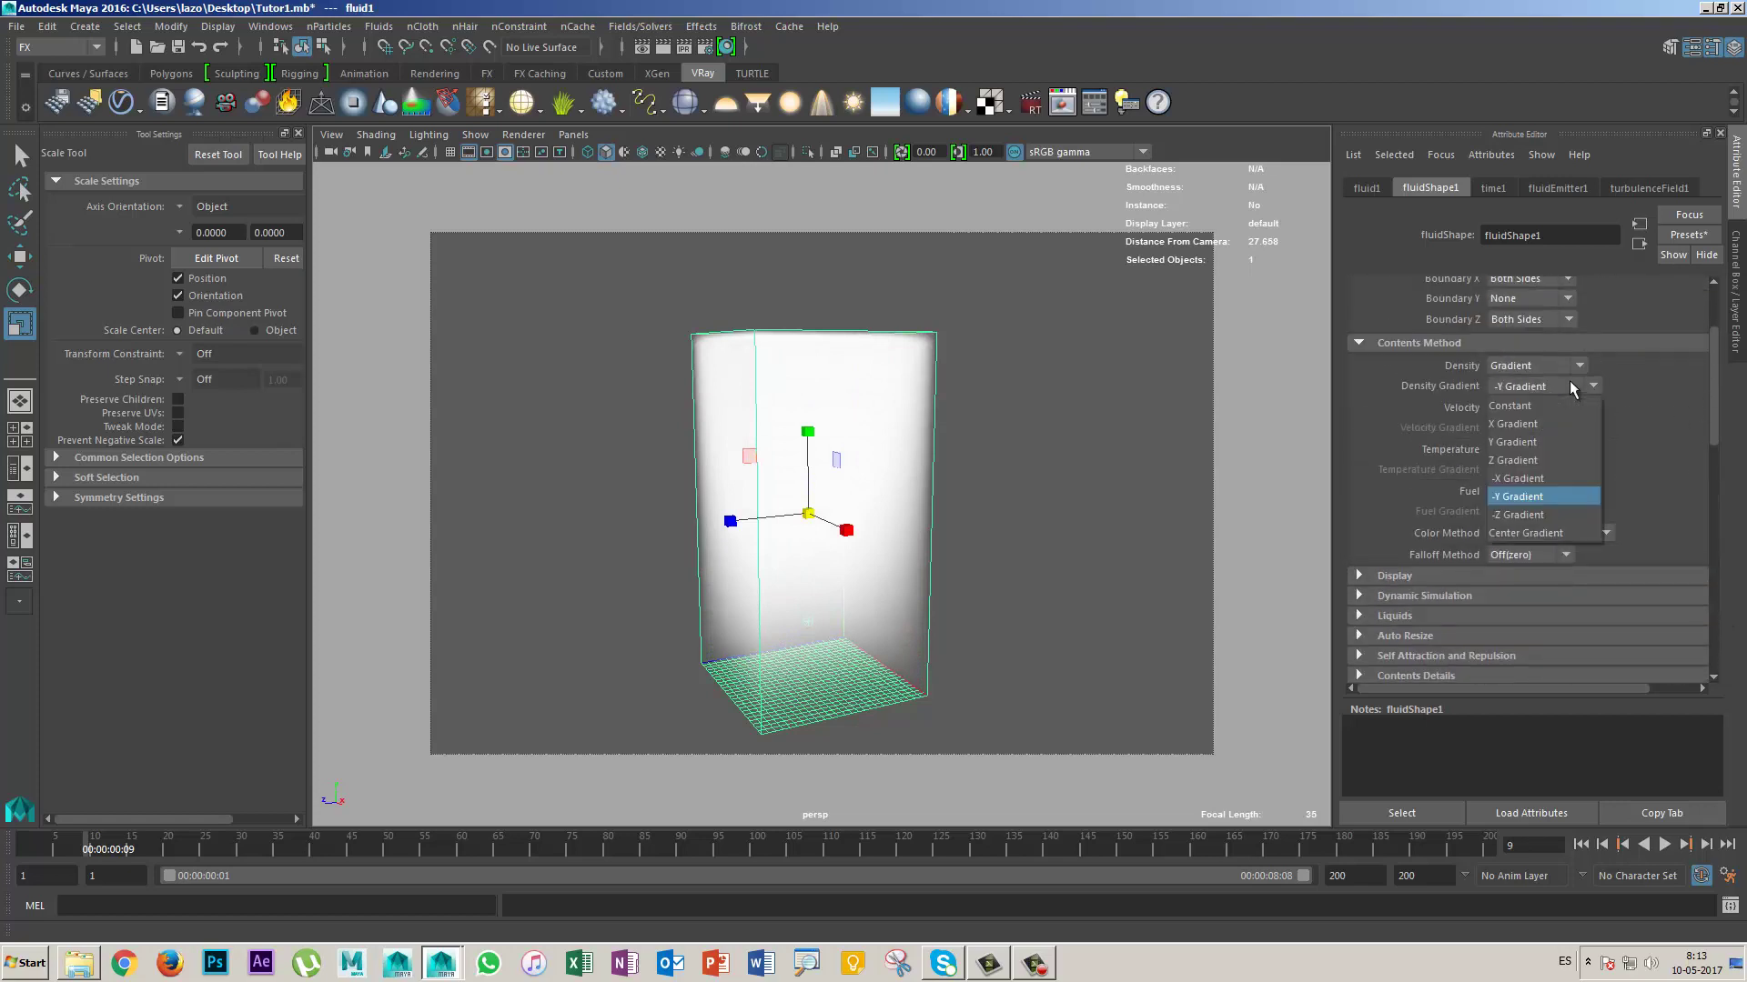
{"action": "left_click", "coordinate": [1566, 444]}
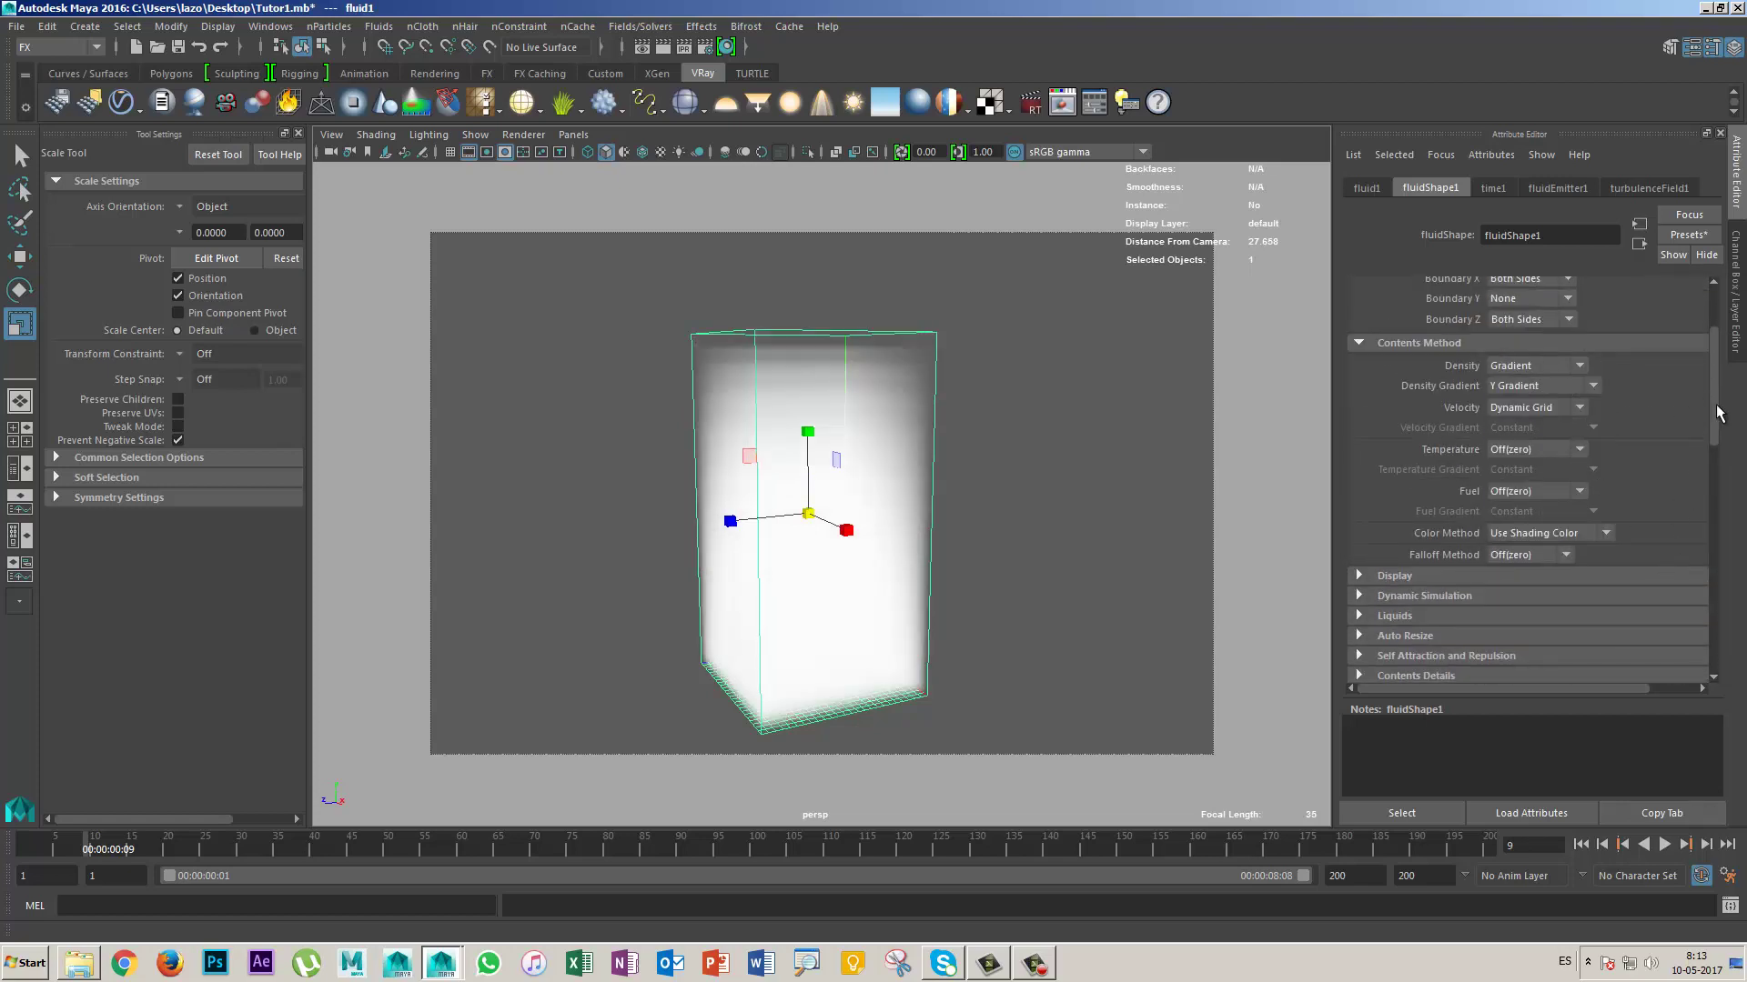
{"action": "left_click_drag", "start_coordinate": [1718, 414], "coordinate": [1713, 618]}
{"action": "left_click_drag", "start_coordinate": [1603, 563], "coordinate": [1581, 566]}
Step: Set Opacity Input Bias to -0.496 and start a test render of the fluid
{"action": "left_click_drag", "start_coordinate": [1001, 564], "coordinate": [1006, 612], "text": "alt"}
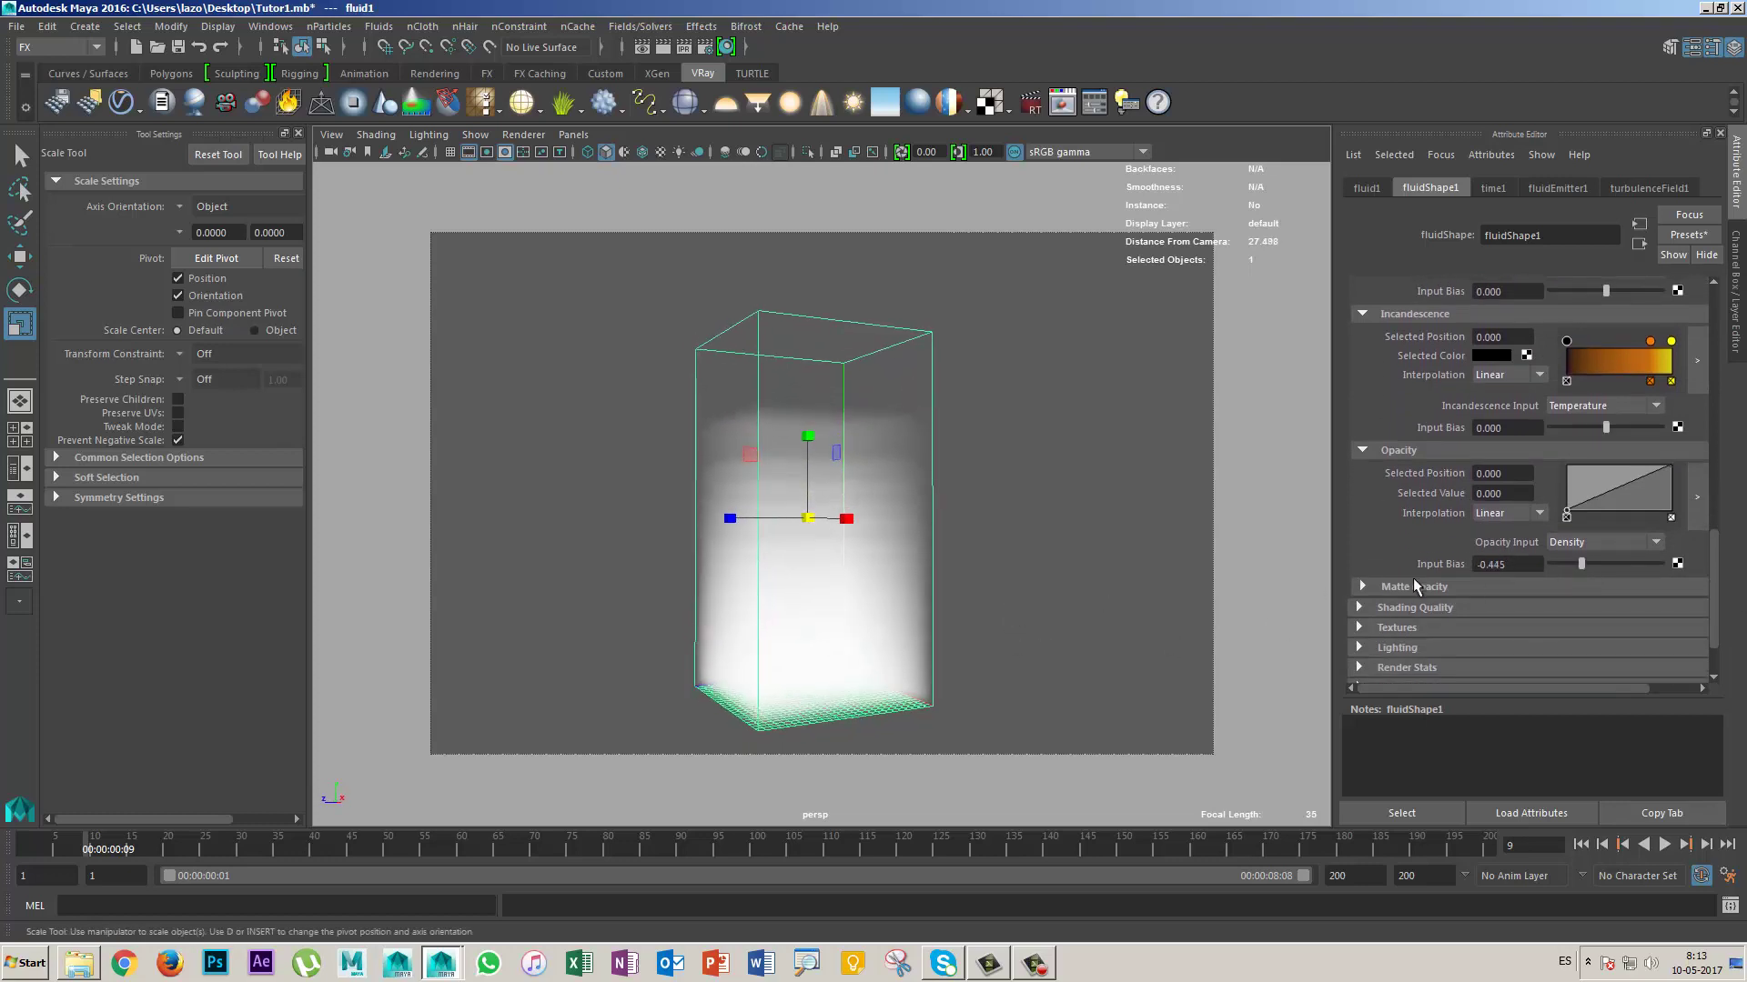
{"action": "left_click_drag", "start_coordinate": [1582, 564], "coordinate": [1578, 571]}
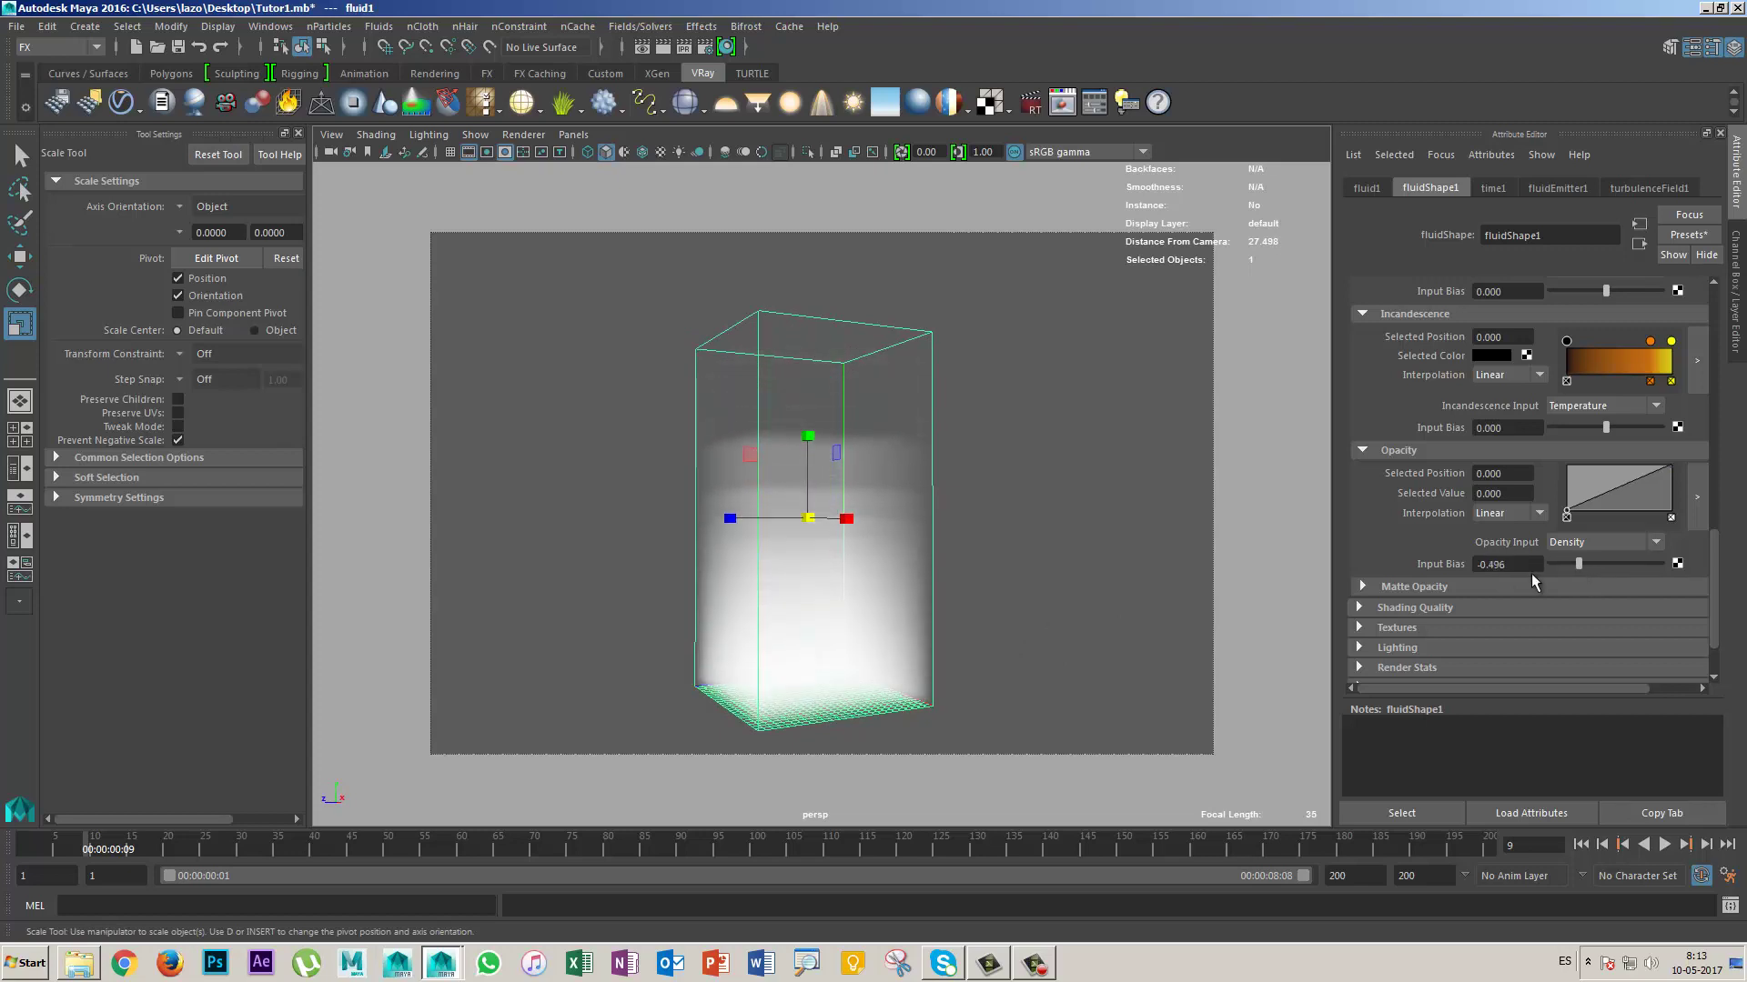
{"action": "right_click_drag", "start_coordinate": [1001, 665], "coordinate": [1045, 670], "text": "alt"}
{"action": "left_click_drag", "start_coordinate": [1060, 580], "coordinate": [998, 564], "text": "alt"}
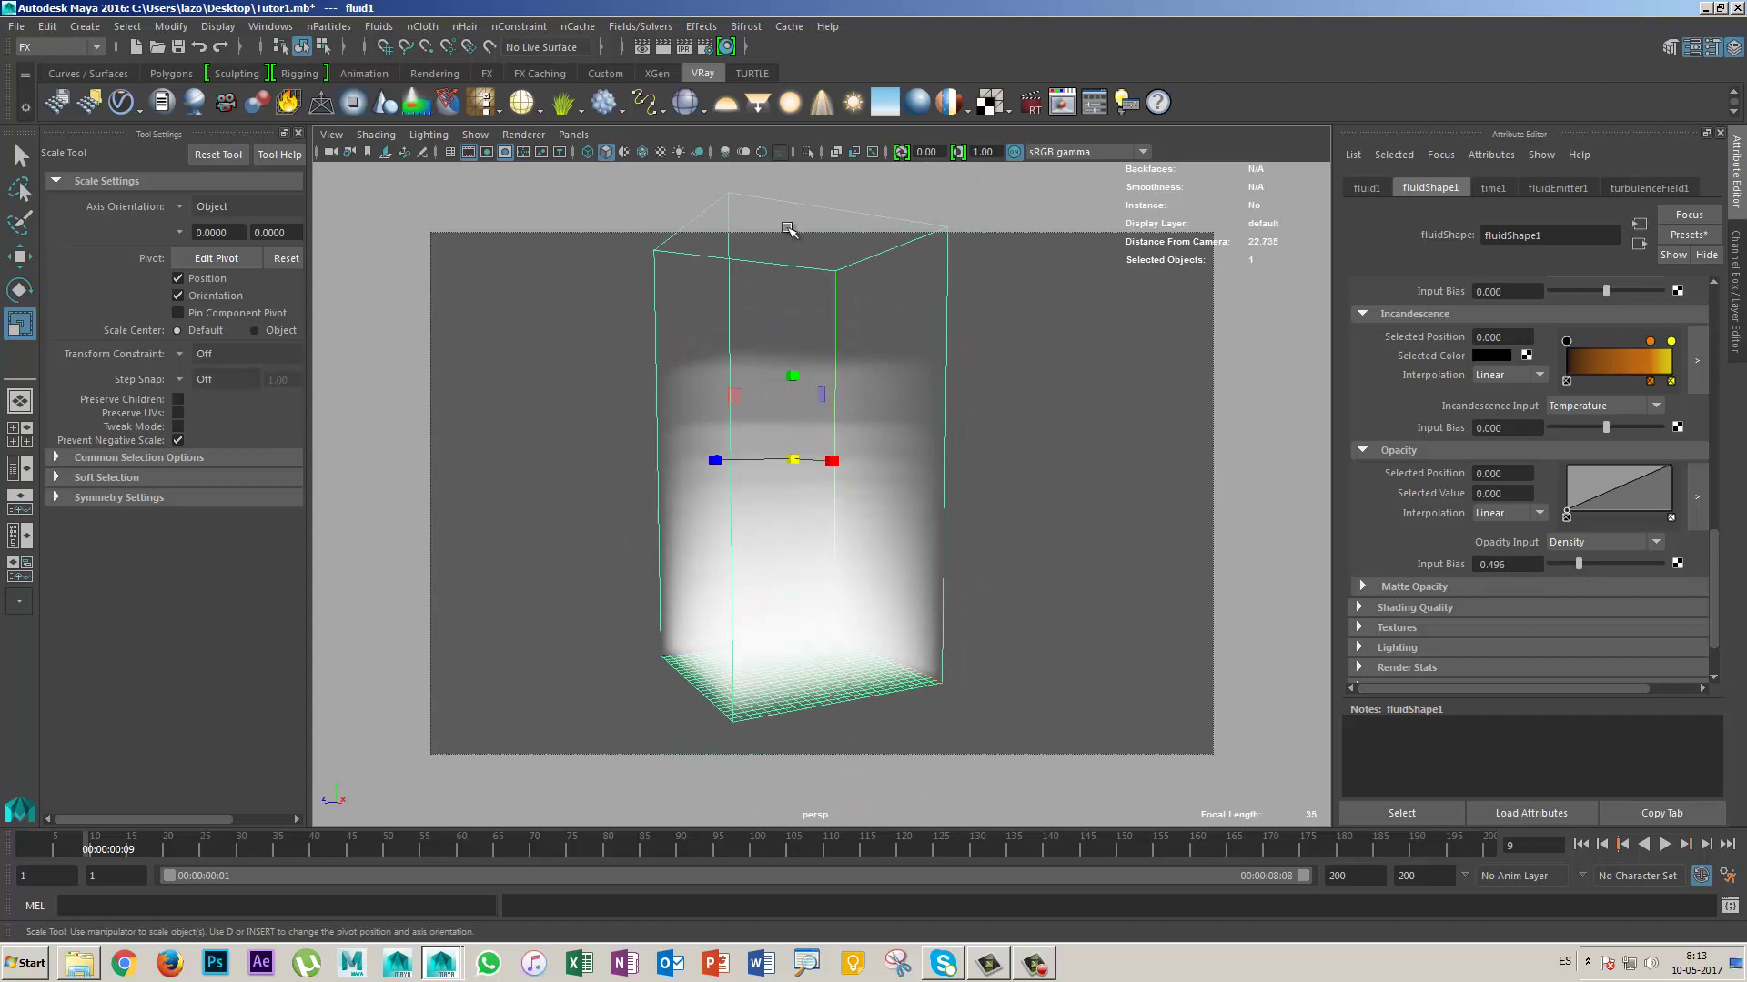
{"action": "left_click", "coordinate": [663, 47]}
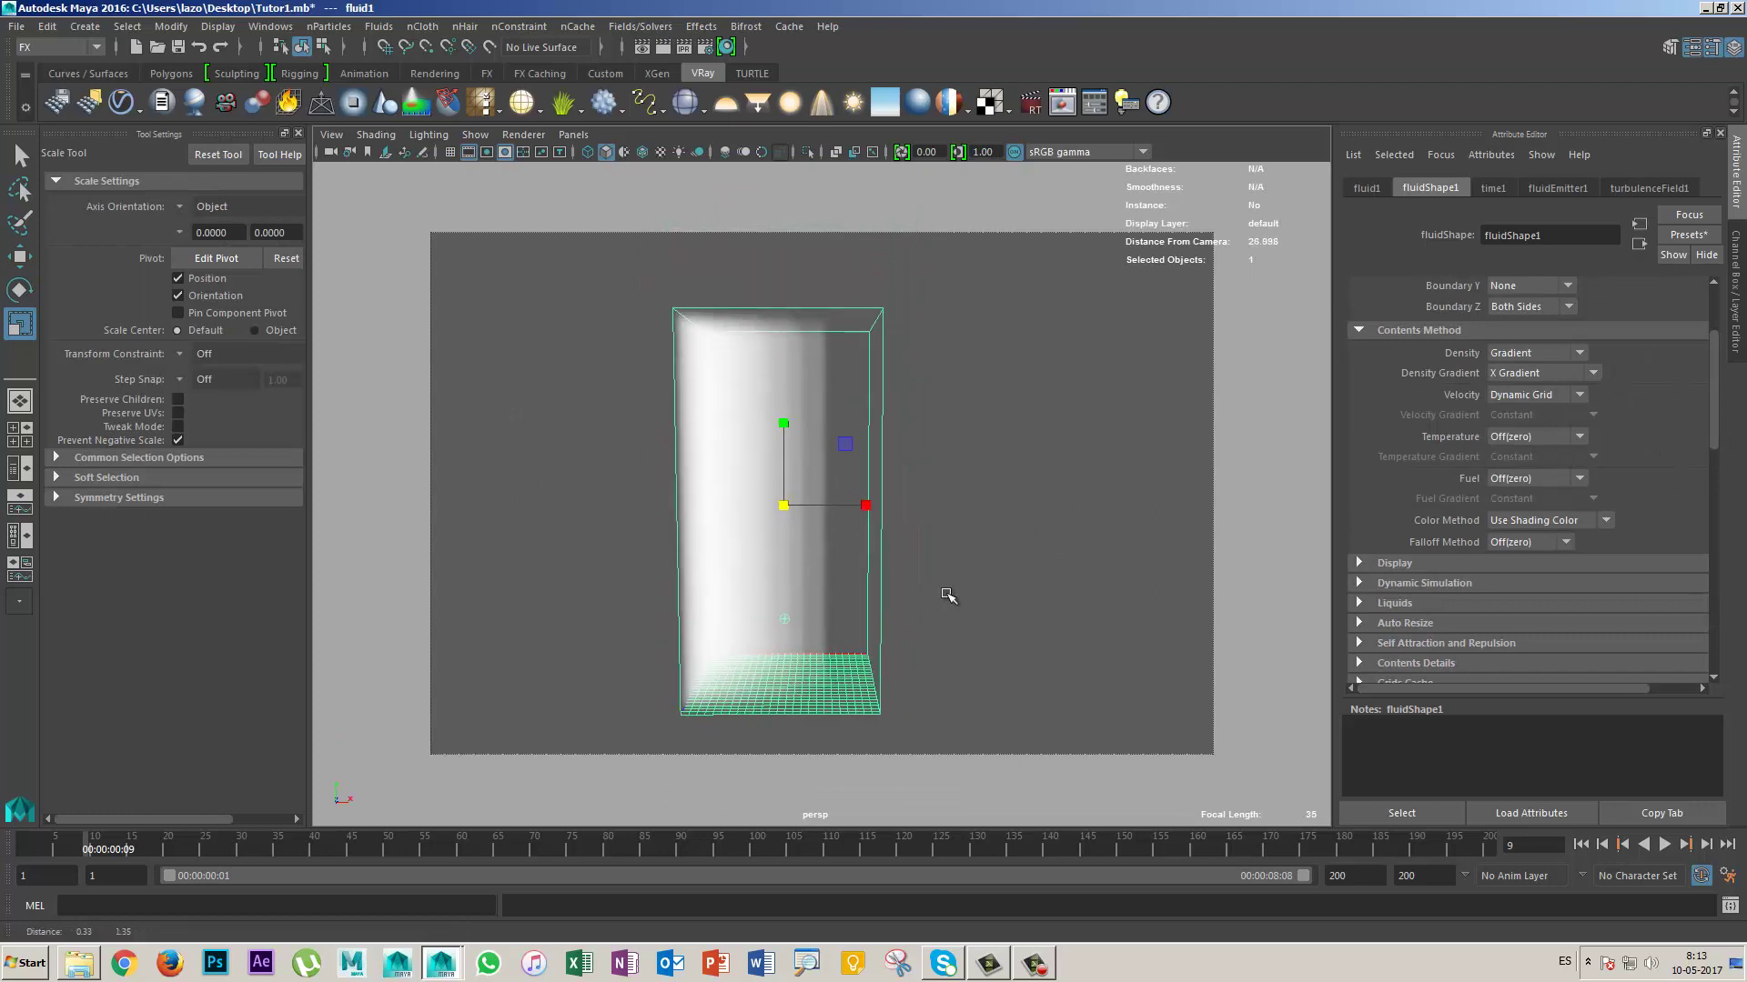
Step: Switch Density back to Dynamic Grid and play the smoke simulation
{"action": "left_click", "coordinate": [1542, 394]}
{"action": "left_click", "coordinate": [1537, 410]}
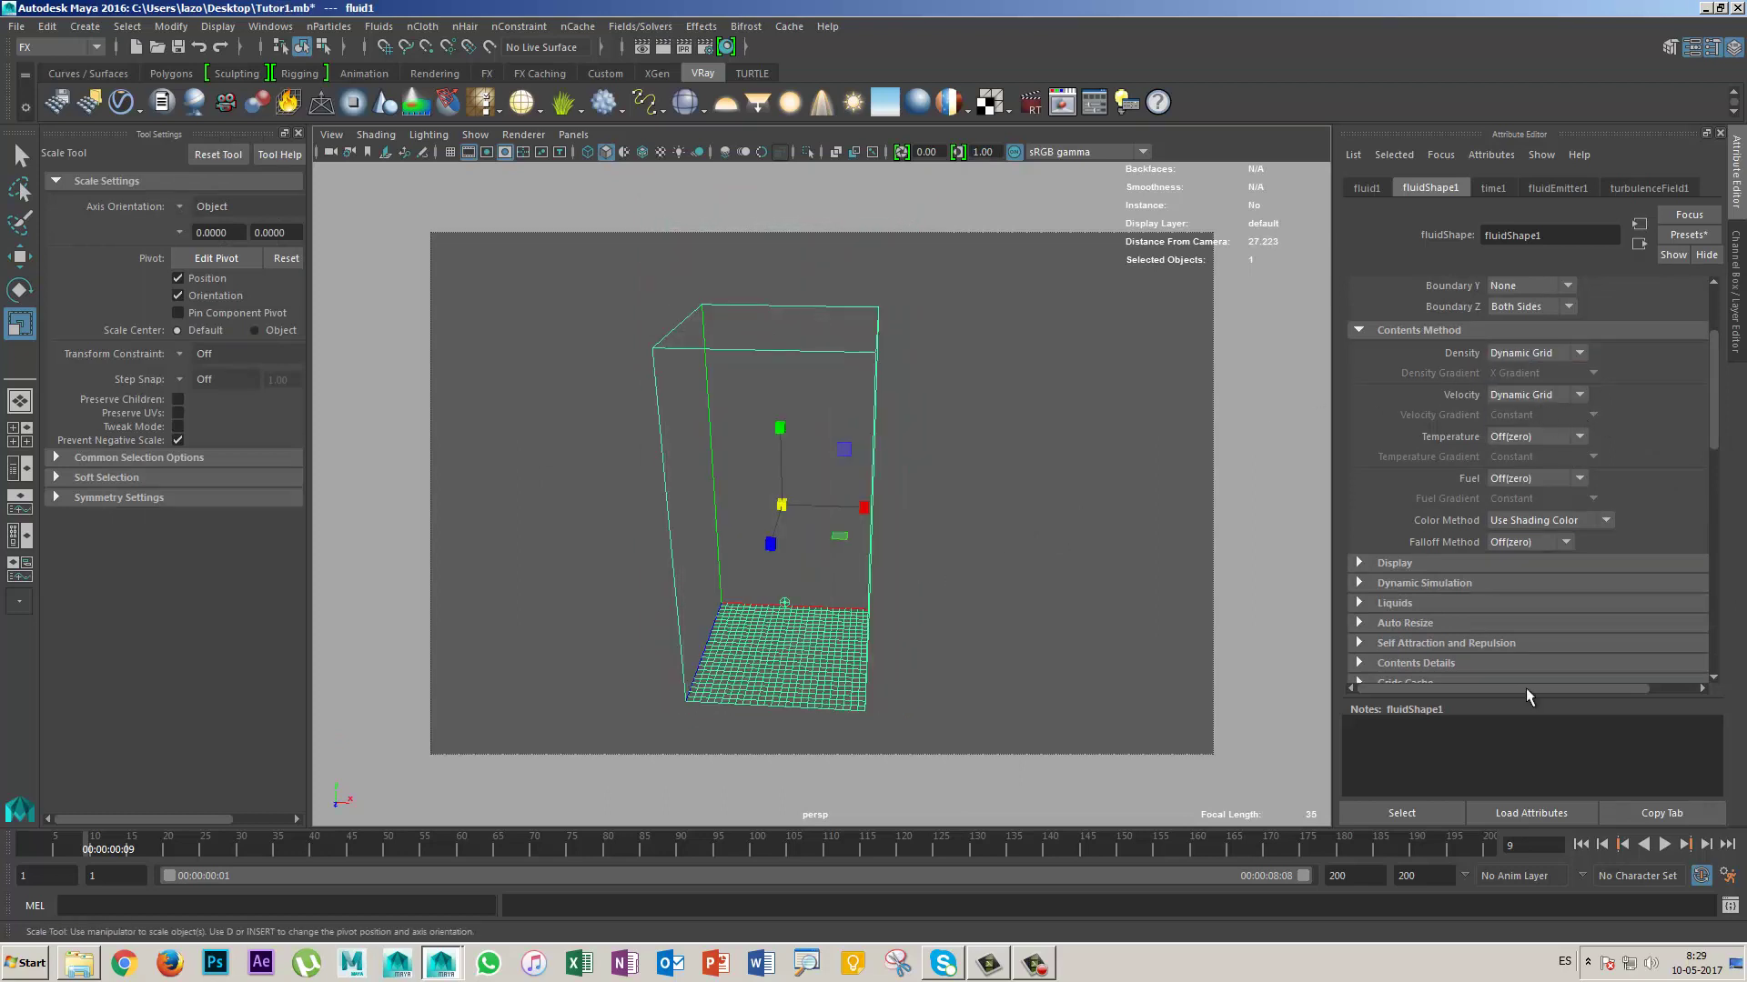
{"action": "left_click", "coordinate": [1664, 844]}
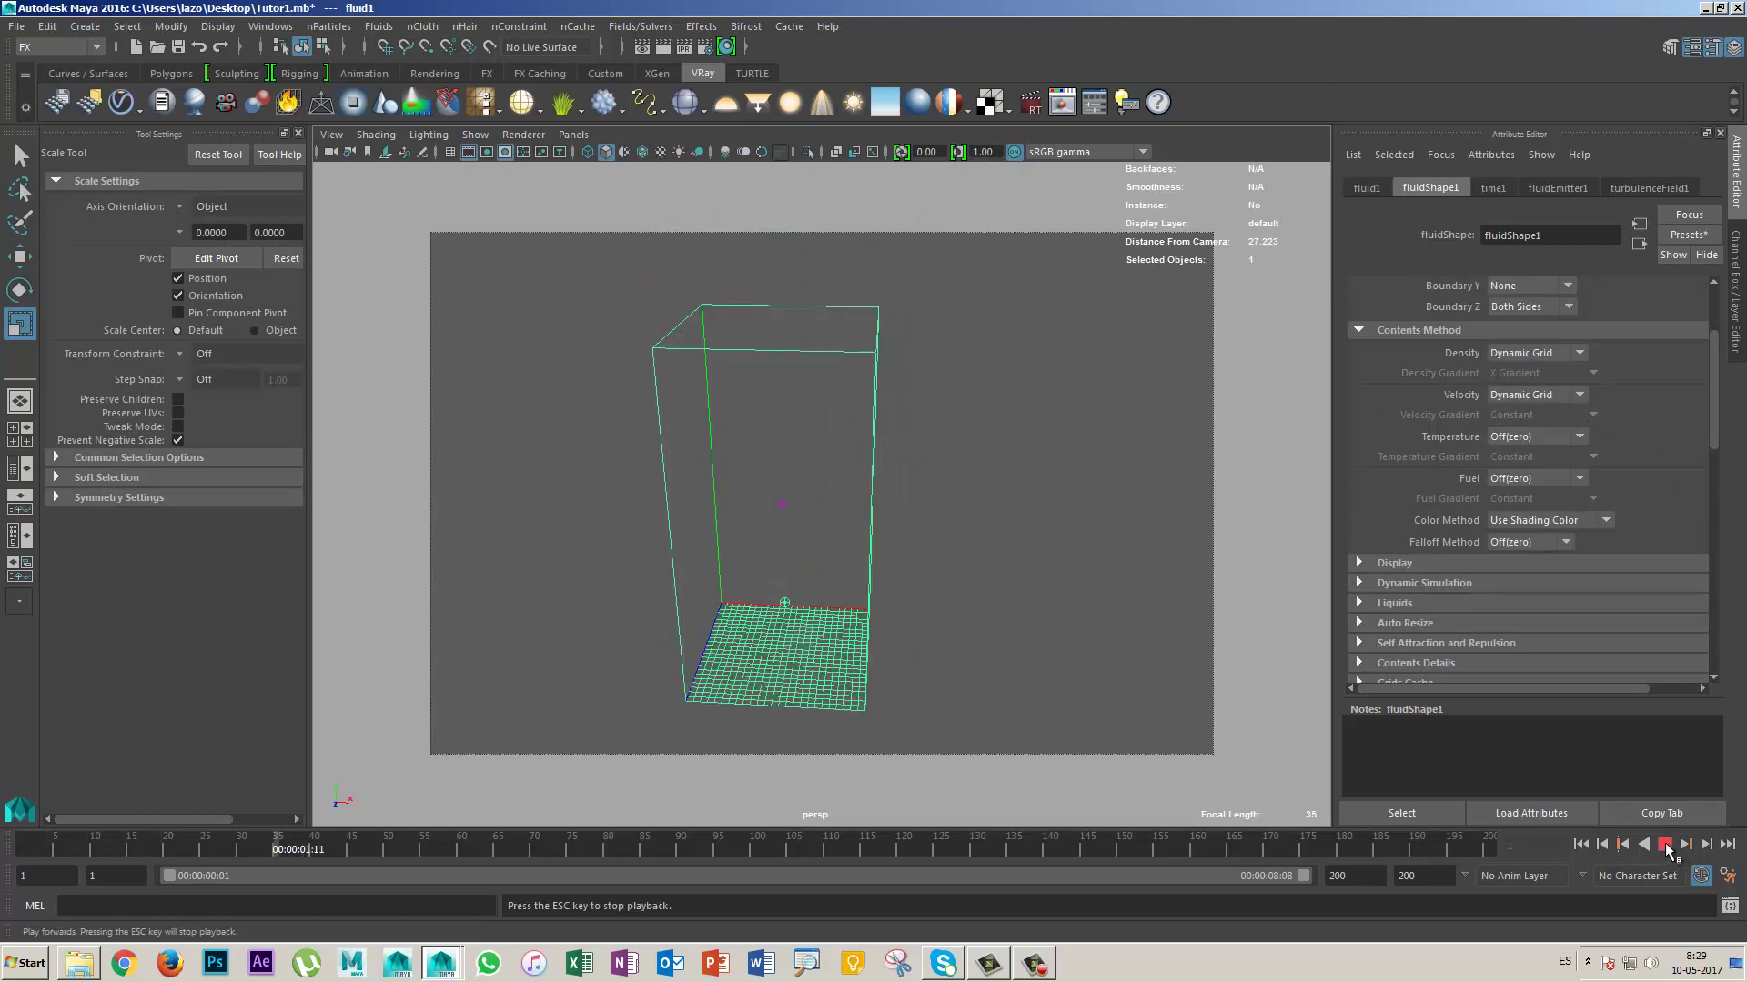
{"action": "left_click", "coordinate": [1667, 846]}
{"action": "left_click", "coordinate": [1581, 844]}
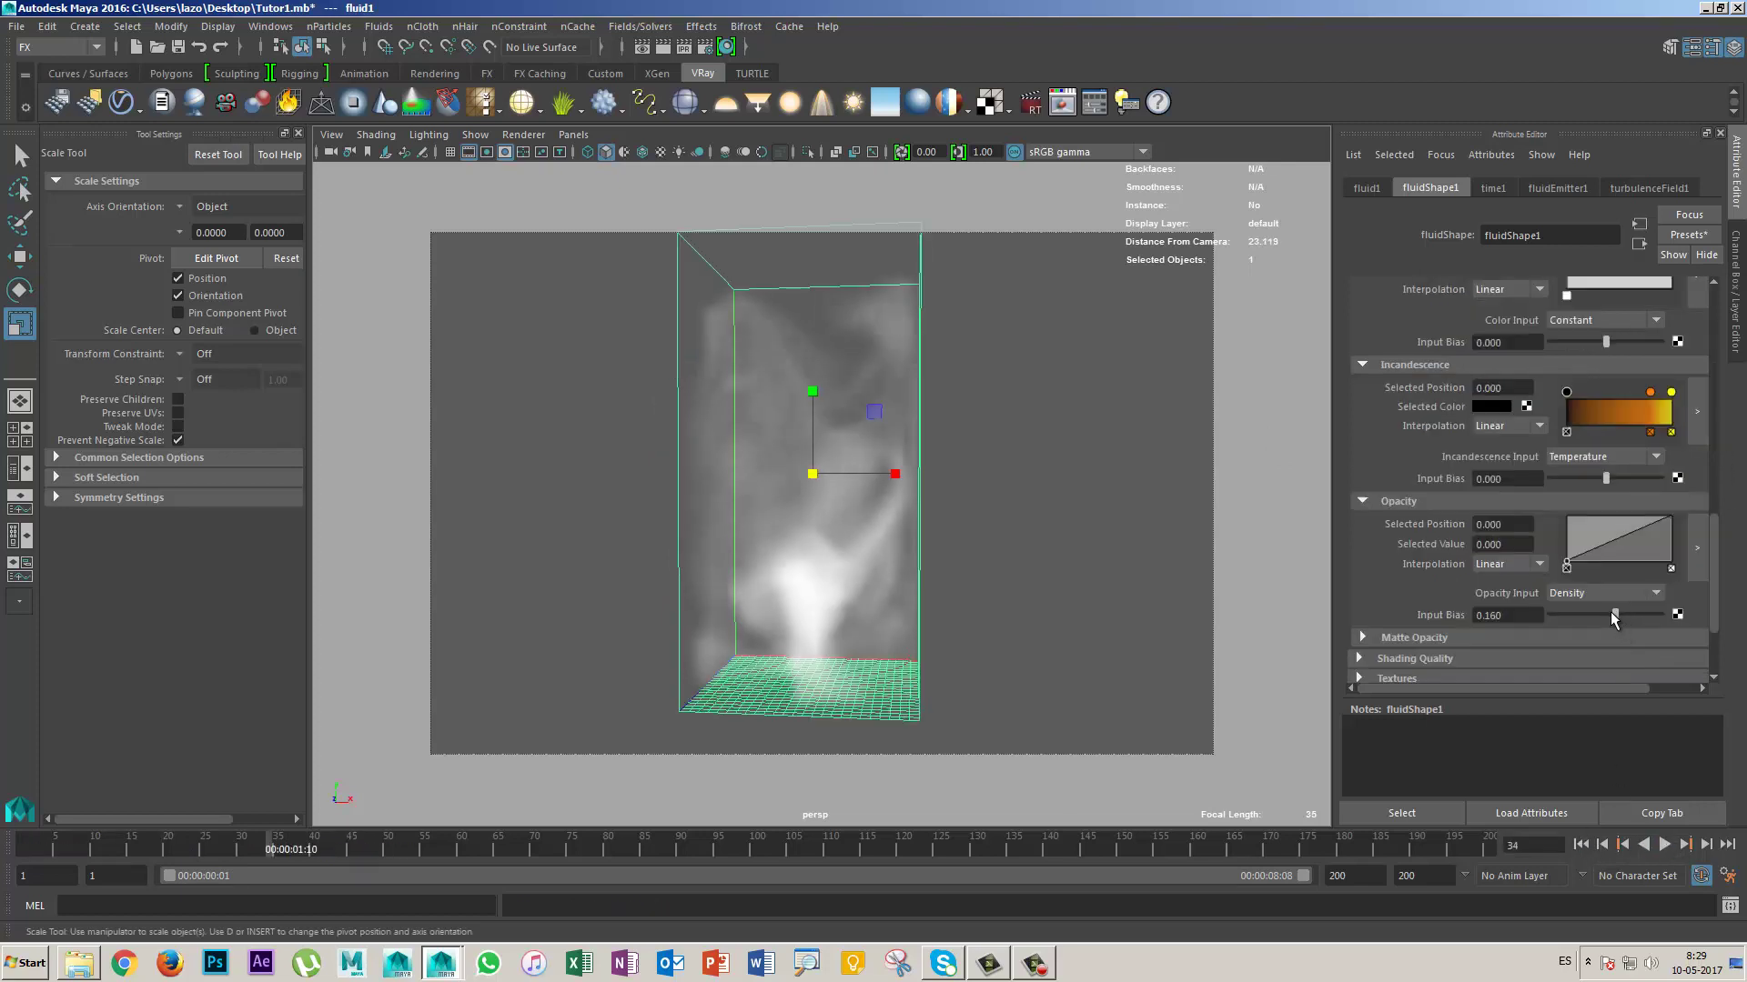
Step: Raise Opacity Input Bias to about 0.076 so the smoke thickens
{"action": "mouse_move", "coordinate": [1613, 616]}
{"action": "left_mouse_down"}
{"action": "mouse_move", "coordinate": [1580, 615]}
{"action": "mouse_move", "coordinate": [1603, 615]}
{"action": "left_mouse_up"}
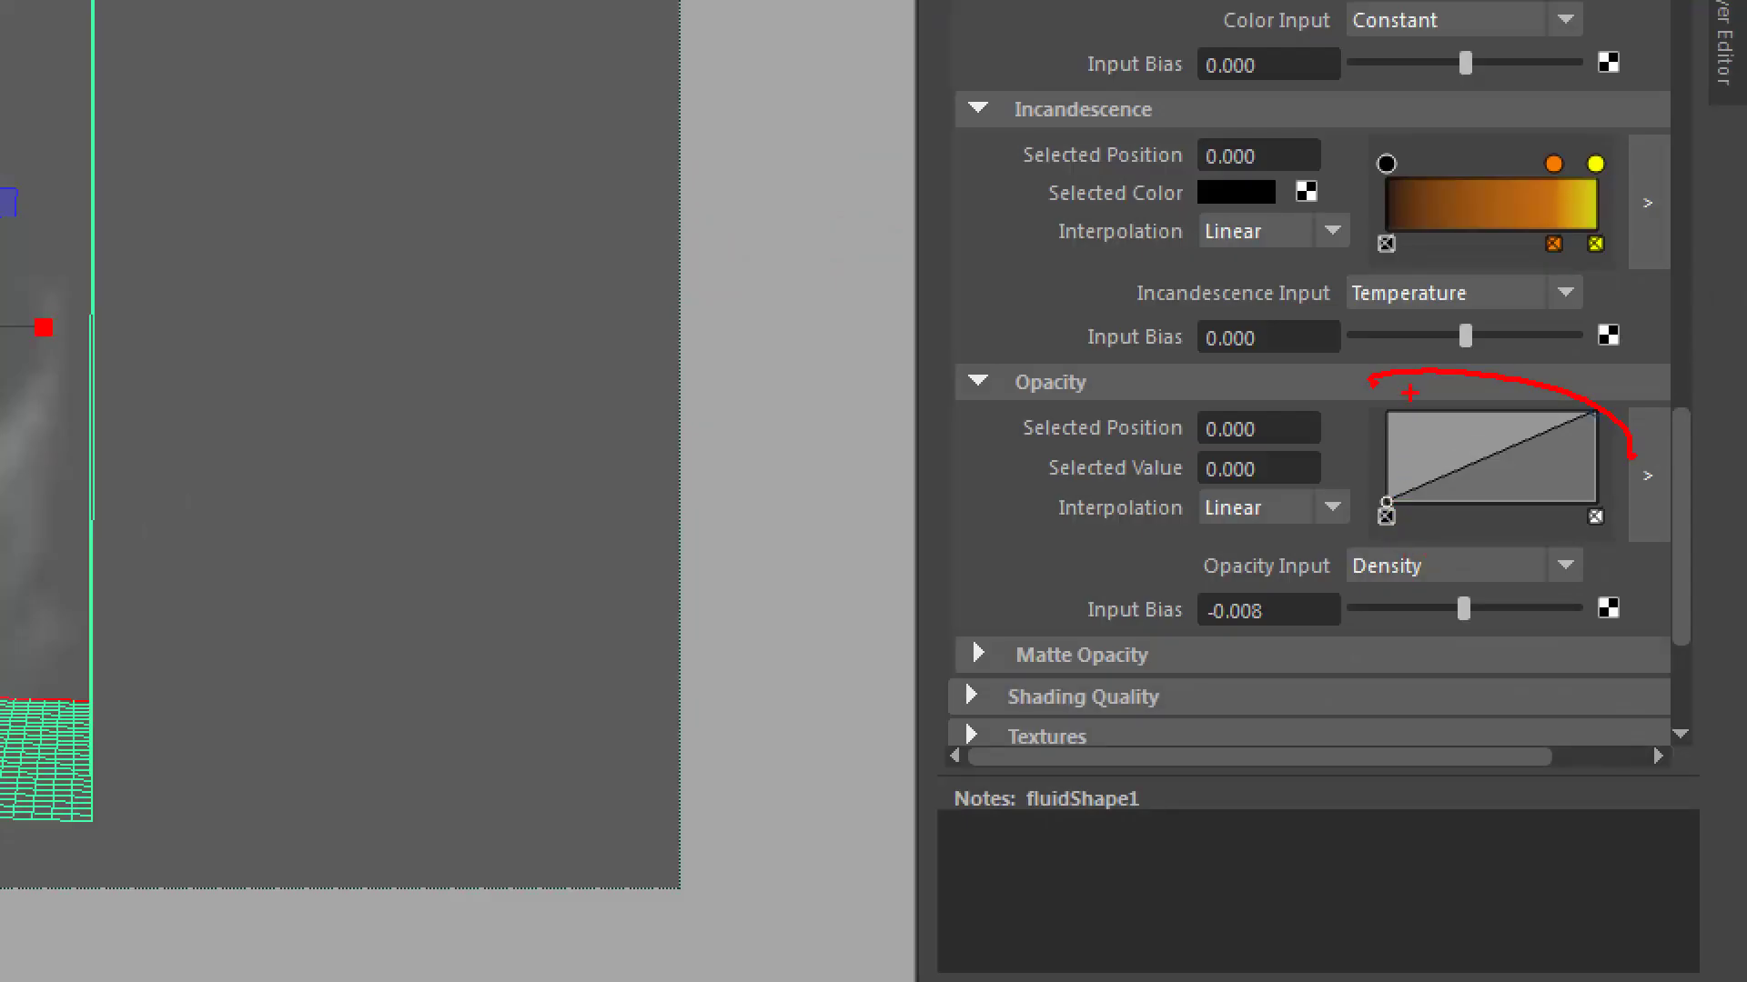
{"action": "mouse_move", "coordinate": [1395, 382]}
{"action": "left_mouse_down"}
{"action": "mouse_move", "coordinate": [1349, 648]}
{"action": "mouse_move", "coordinate": [1364, 638]}
{"action": "left_mouse_up"}
{"action": "left_click_drag", "start_coordinate": [1603, 384], "coordinate": [1585, 553]}
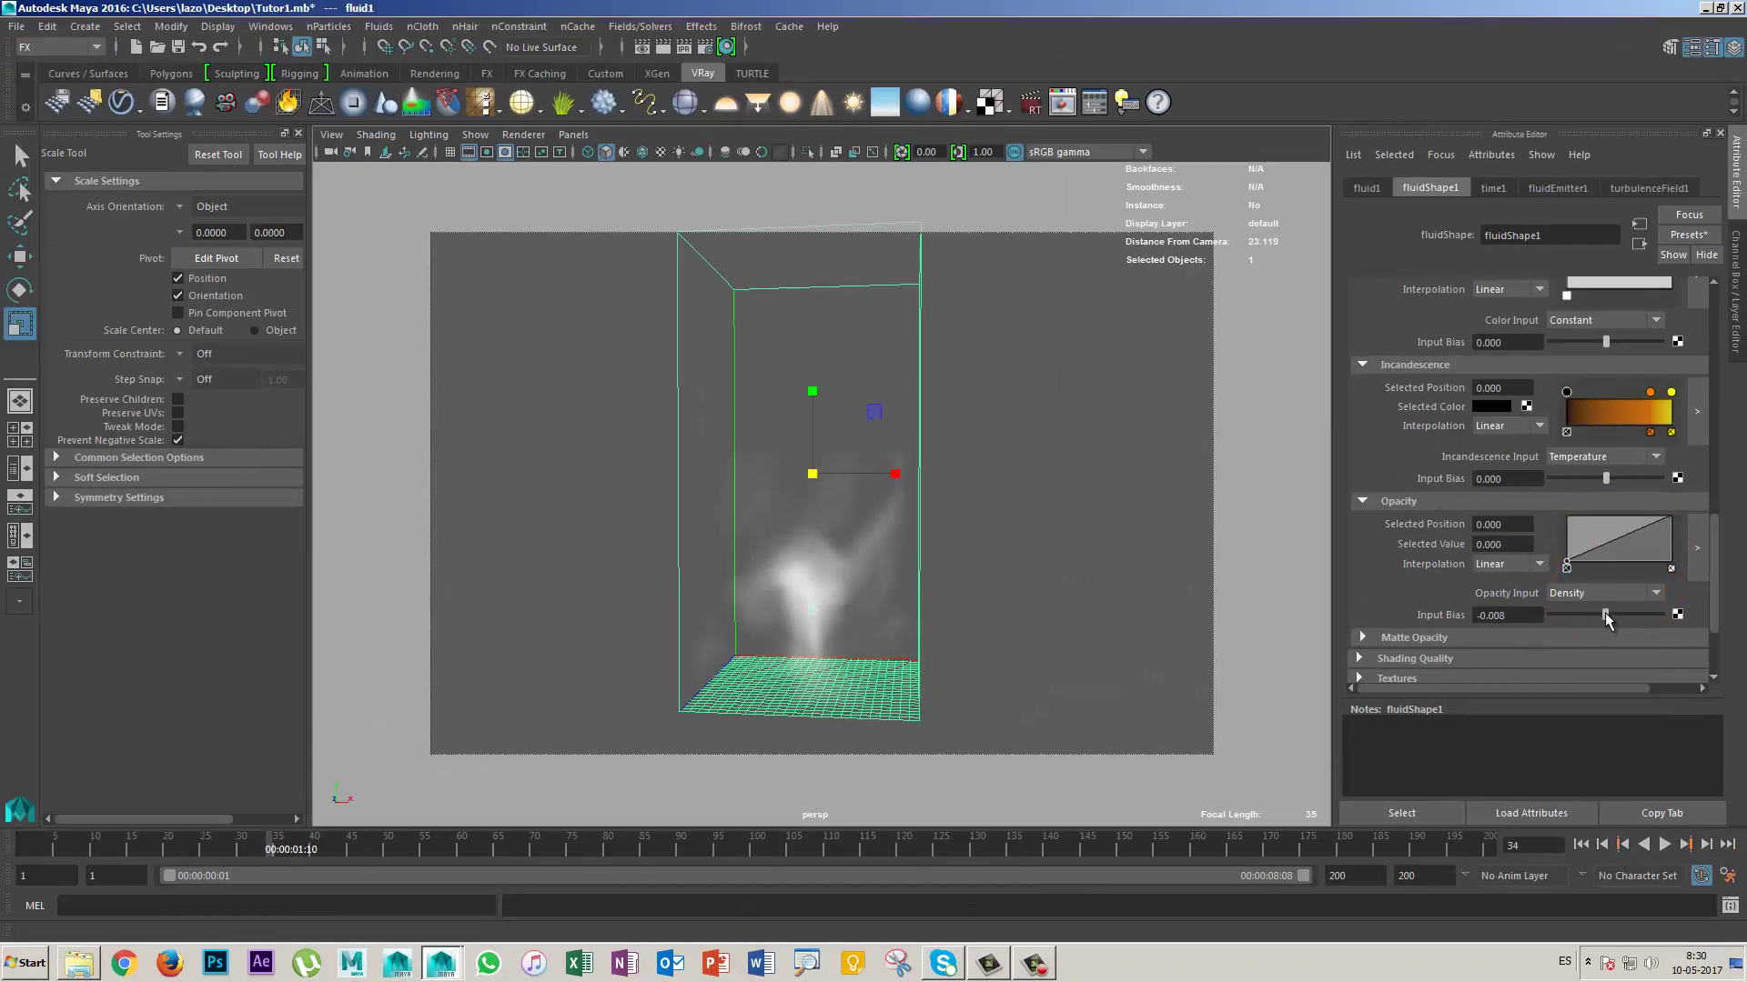
{"action": "mouse_move", "coordinate": [1605, 615]}
{"action": "left_mouse_down"}
{"action": "mouse_move", "coordinate": [1651, 618]}
{"action": "mouse_move", "coordinate": [1609, 621]}
{"action": "left_mouse_up"}
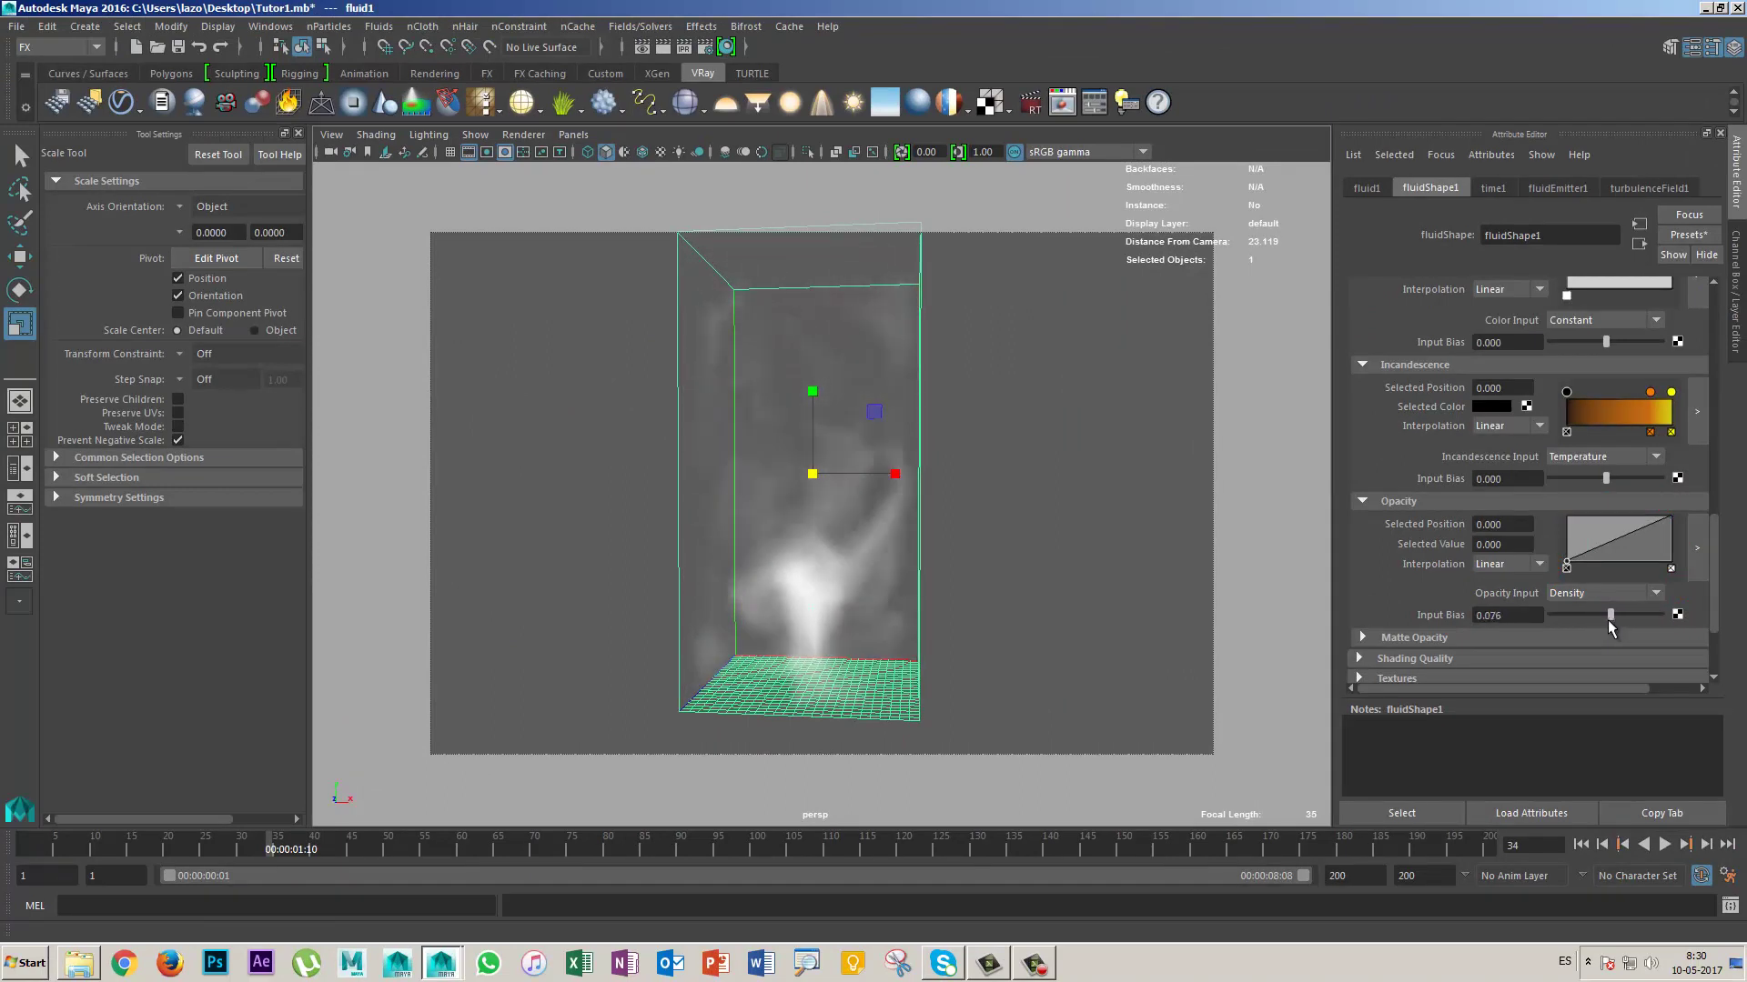
{"action": "scroll", "coordinate": [1481, 329], "scroll_direction": "up", "scroll_amount": 10}
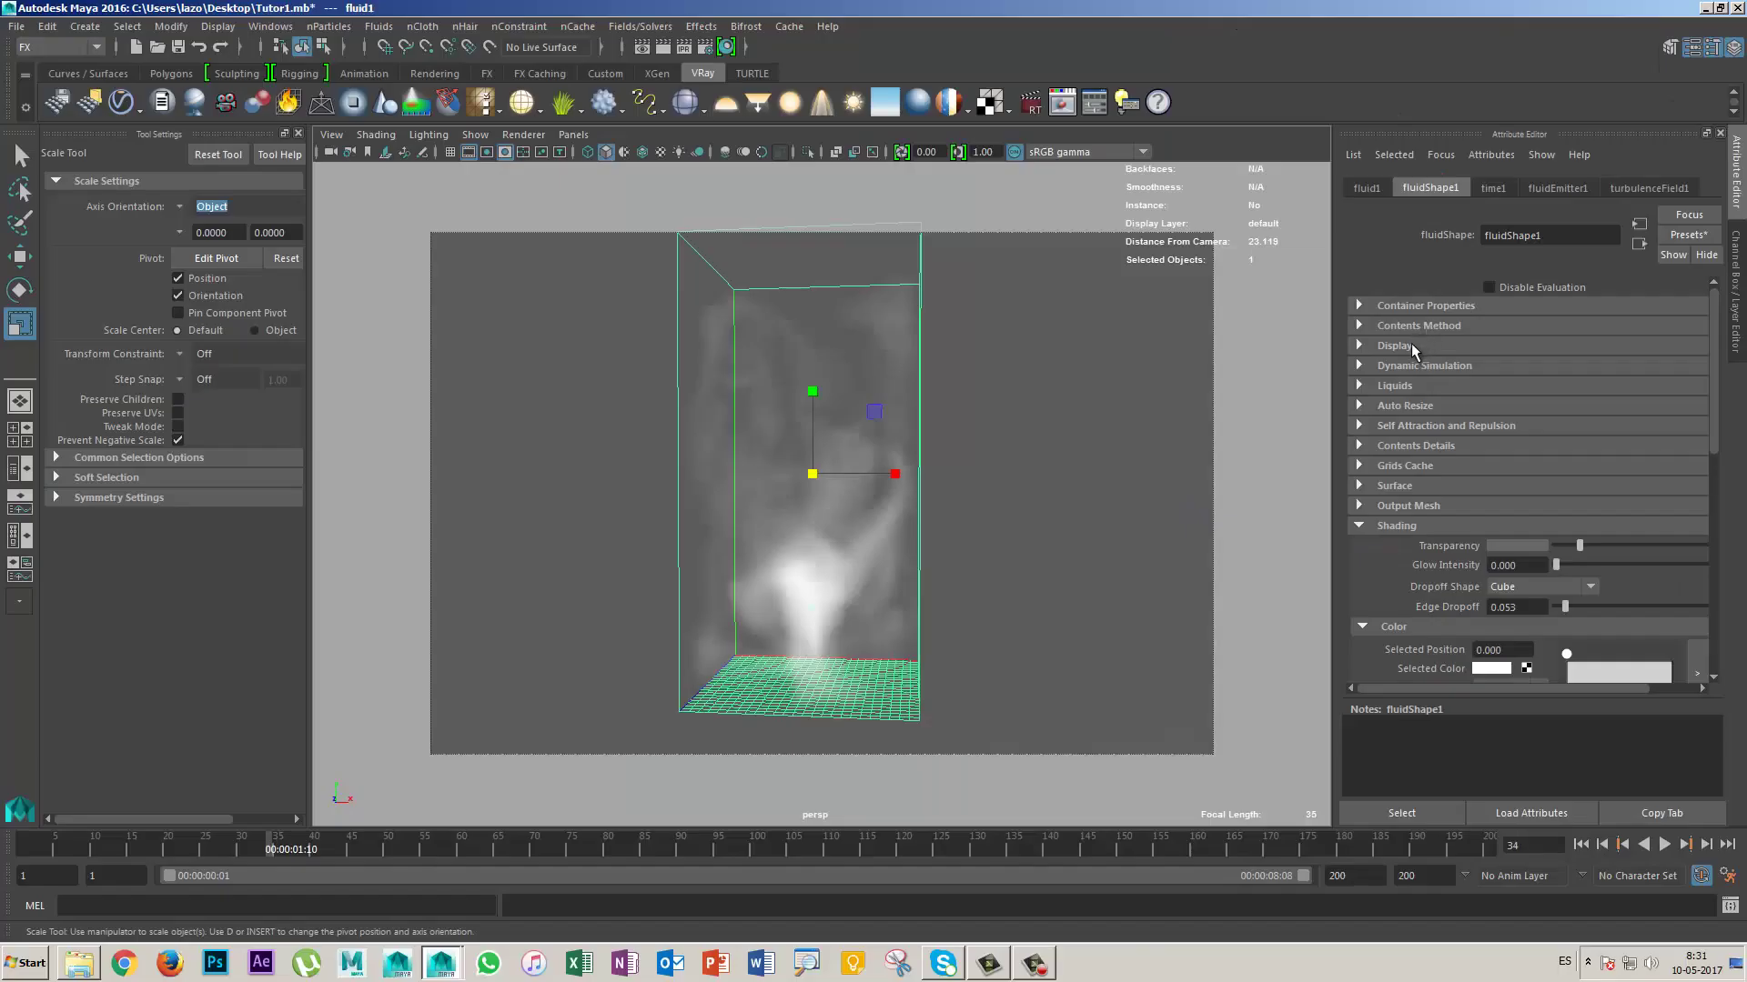
Step: Hide the container's boundary wireframe in Display settings and play the smoke to frame 52
{"action": "left_click", "coordinate": [1411, 344]}
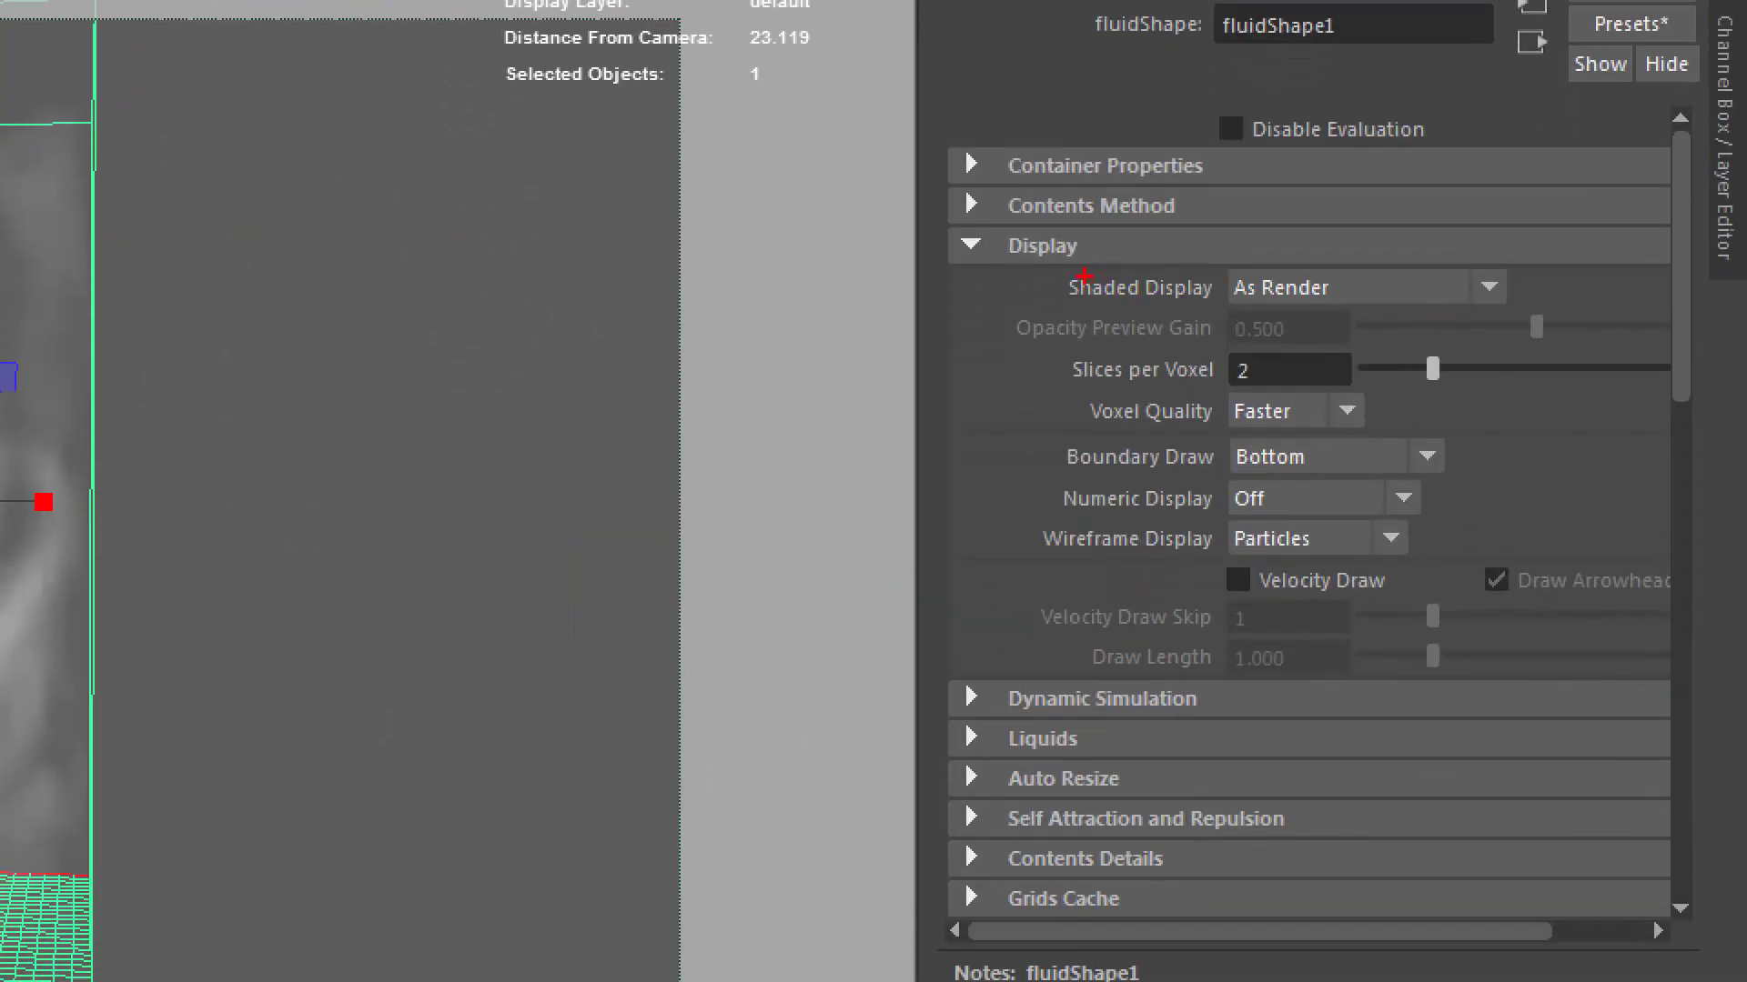
{"action": "left_click_drag", "start_coordinate": [1029, 254], "coordinate": [992, 273]}
{"action": "left_click_drag", "start_coordinate": [881, 310], "coordinate": [396, 232]}
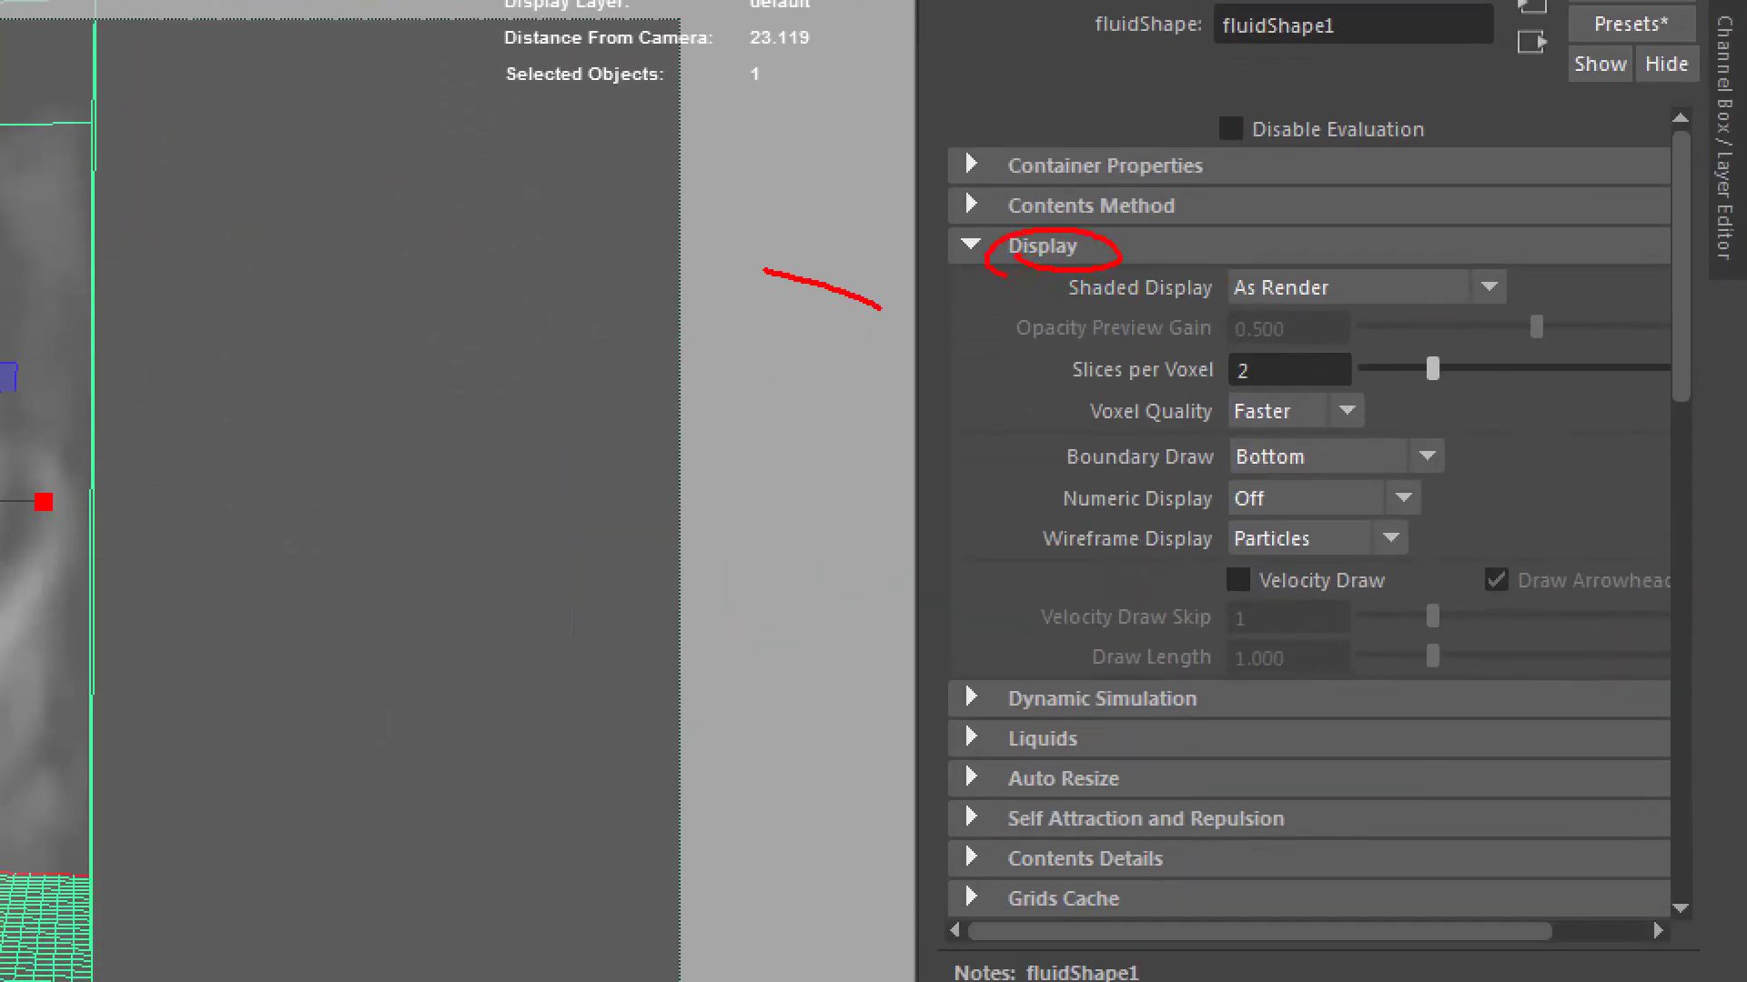
{"action": "left_click_drag", "start_coordinate": [293, 289], "coordinate": [323, 348]}
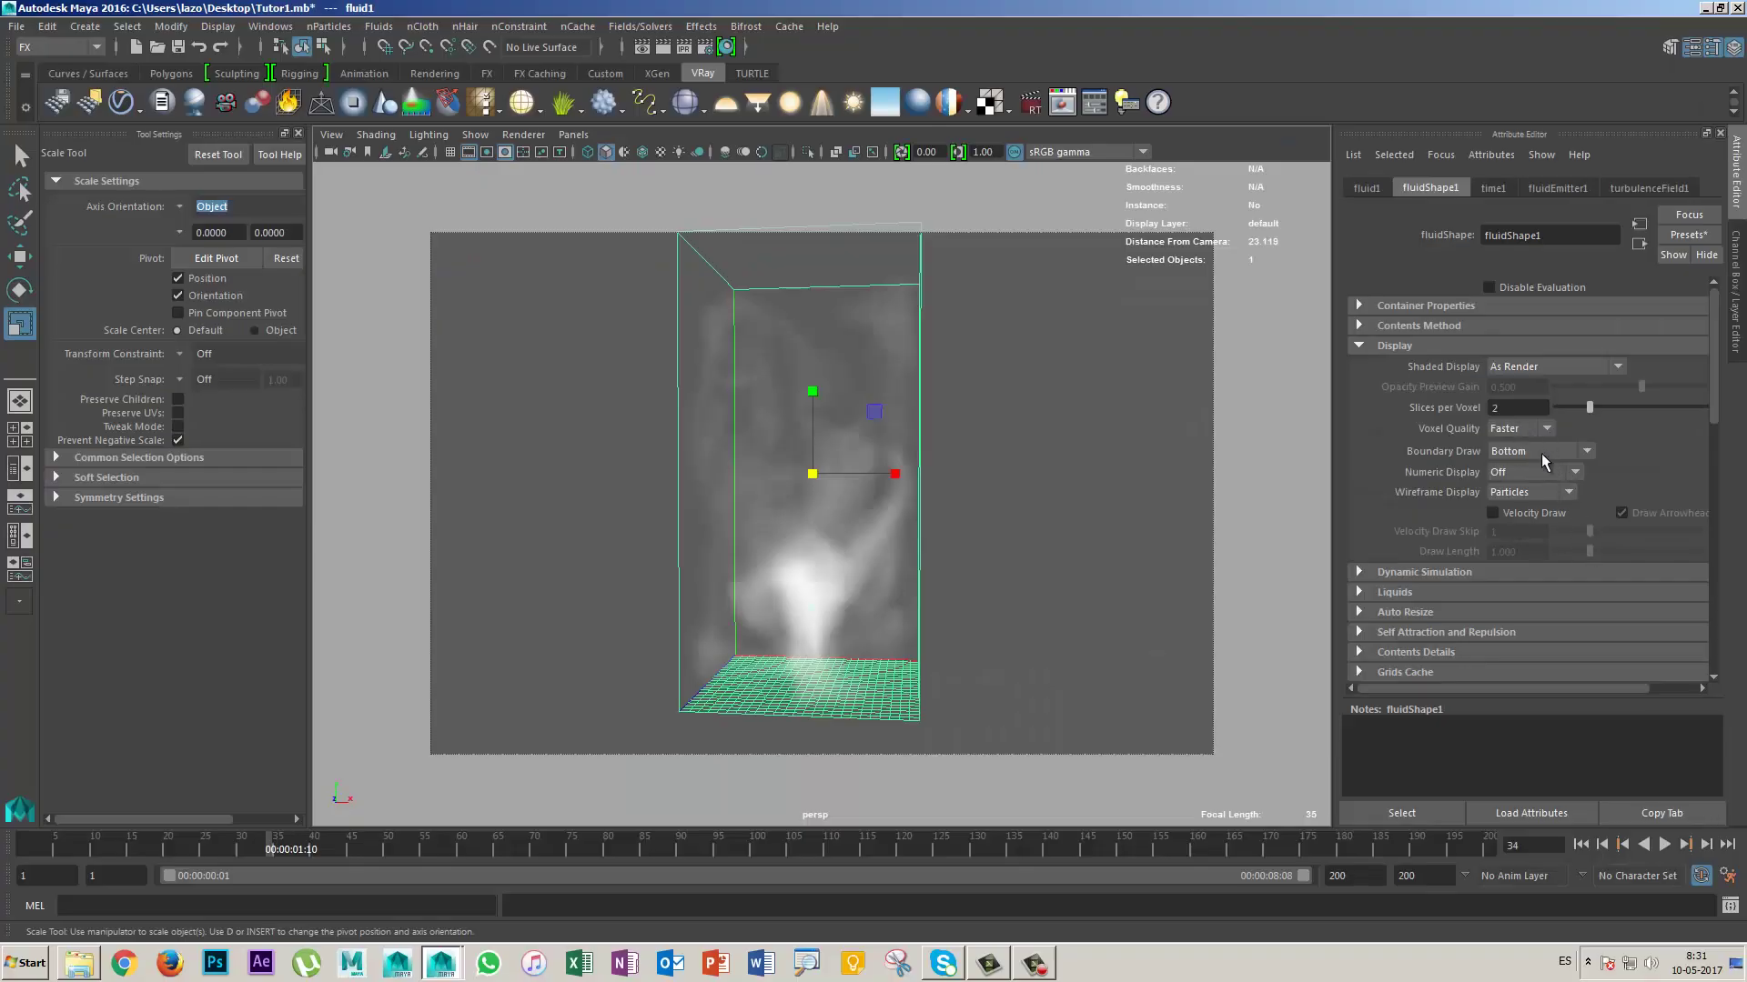
{"action": "left_click", "coordinate": [1541, 453]}
{"action": "left_click", "coordinate": [1530, 559]}
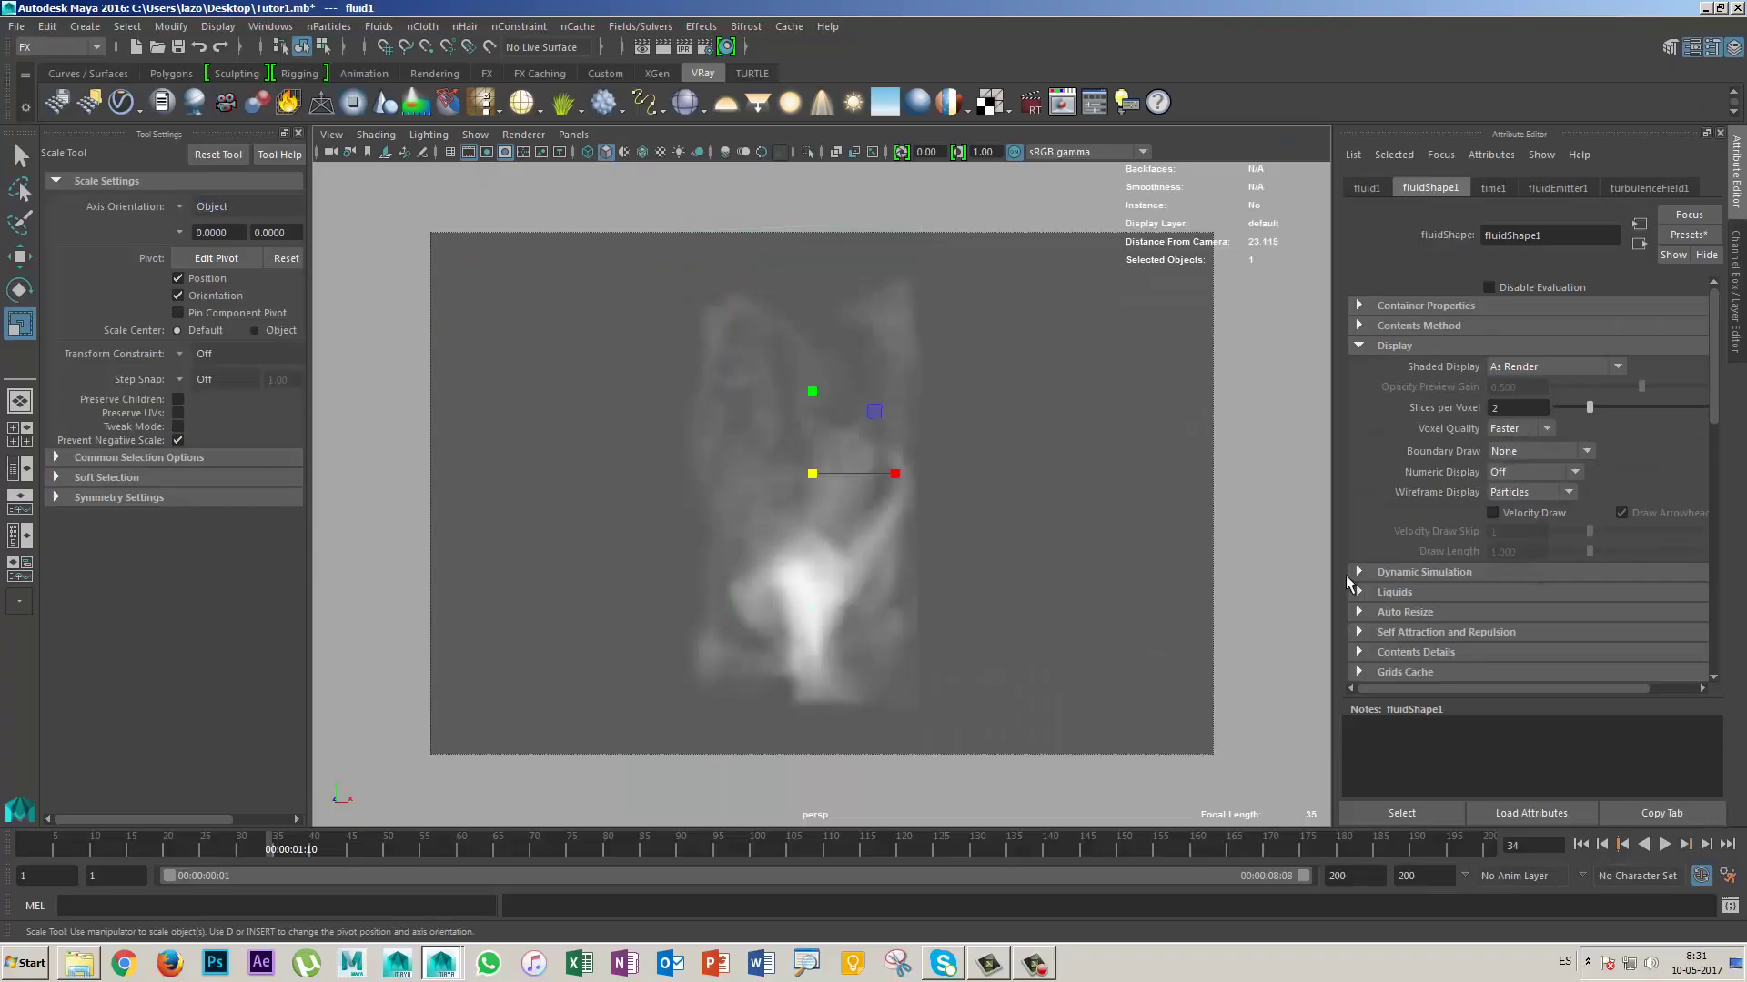
{"action": "left_click", "coordinate": [1664, 844]}
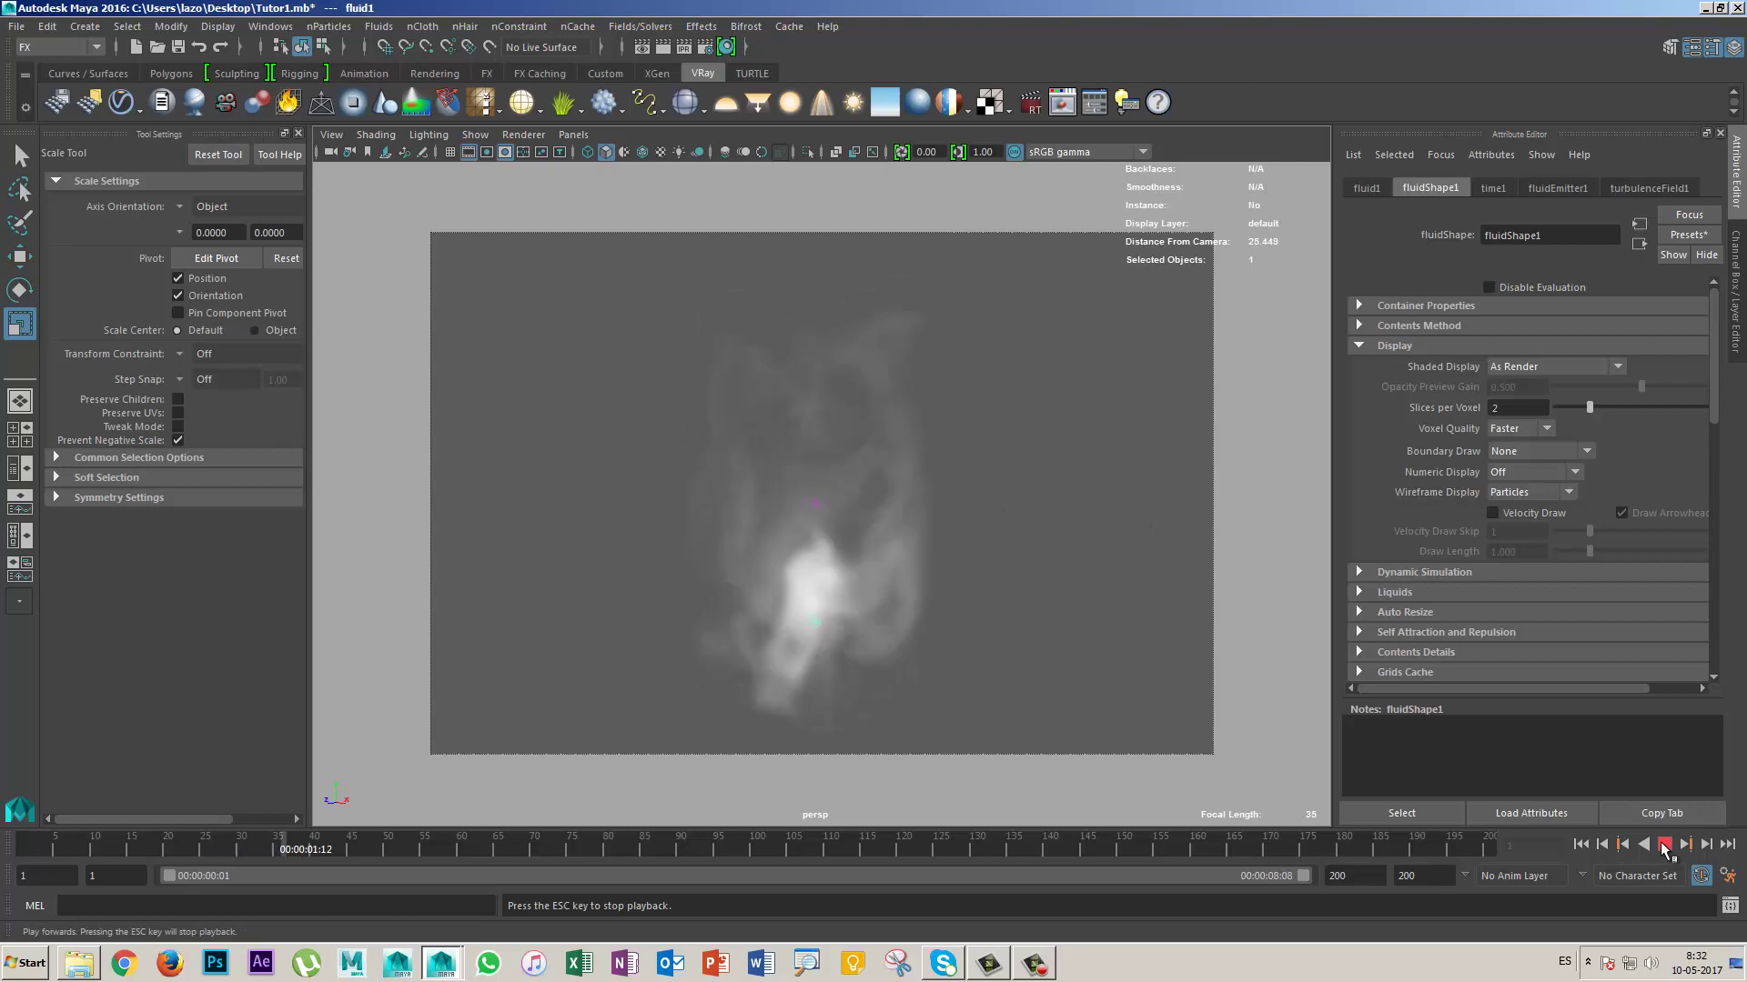
{"action": "left_click", "coordinate": [1664, 845]}
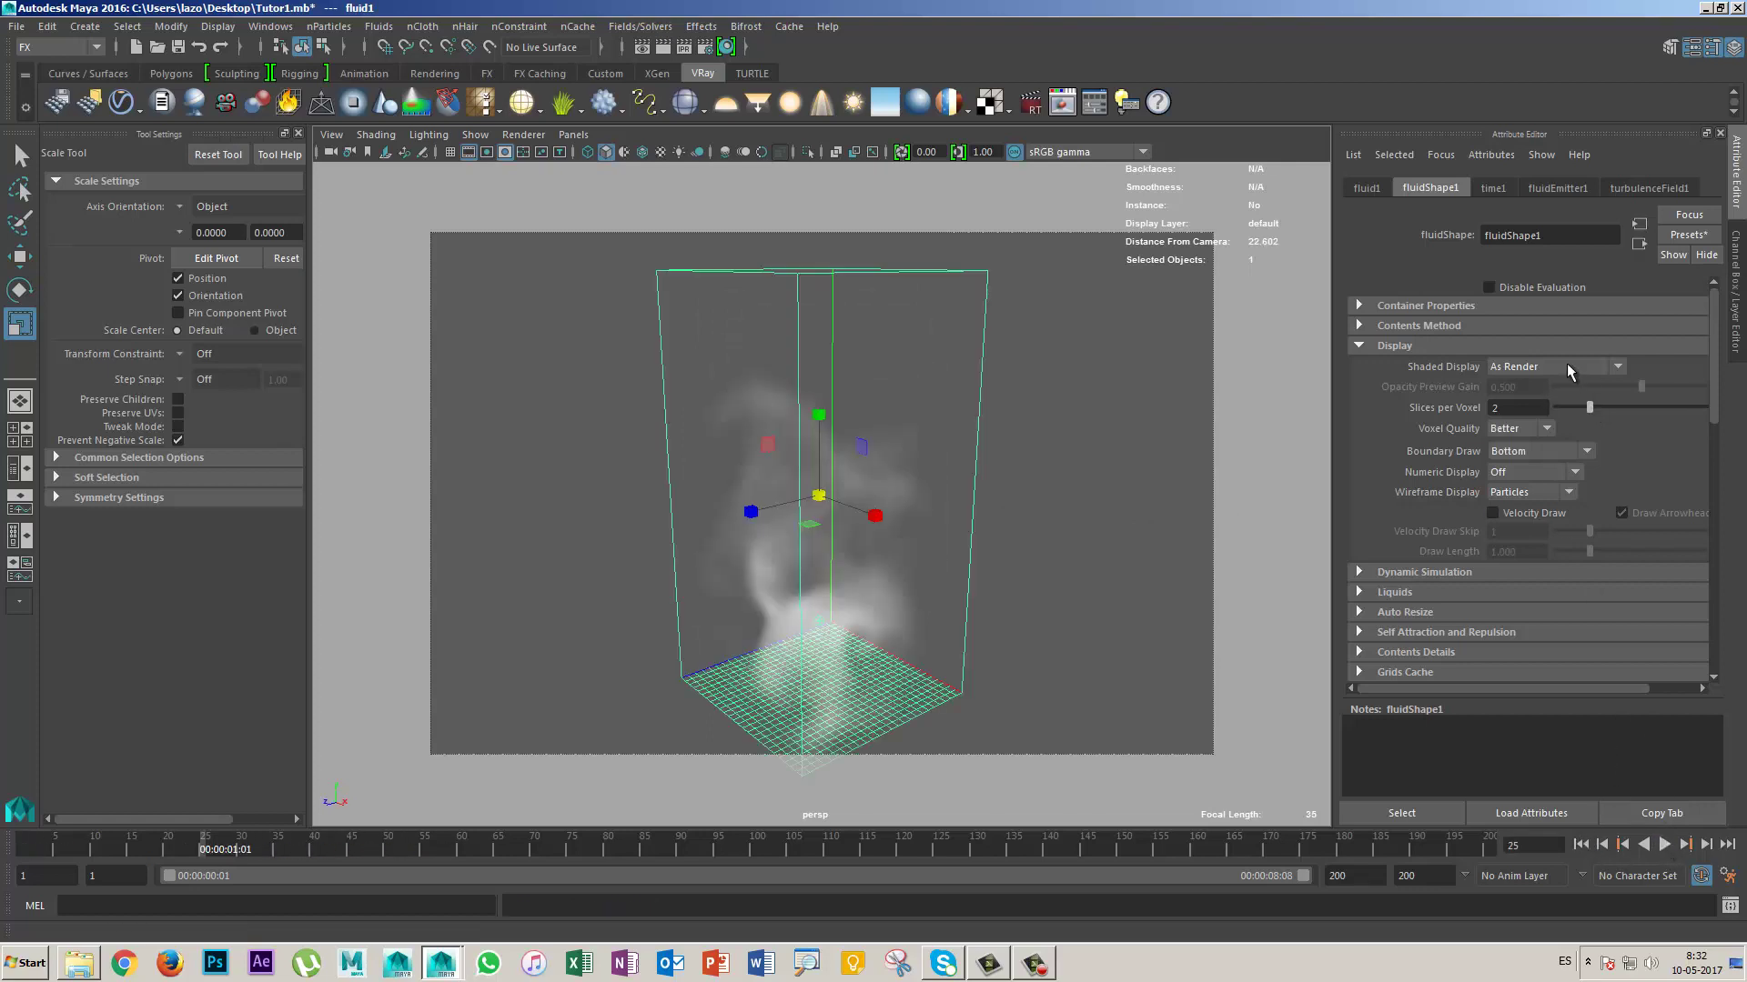
Step: Cycle Shaded Display through Off, As Render, Density and Temperature, ending Off
{"action": "left_click", "coordinate": [1567, 367]}
{"action": "left_click", "coordinate": [1535, 380]}
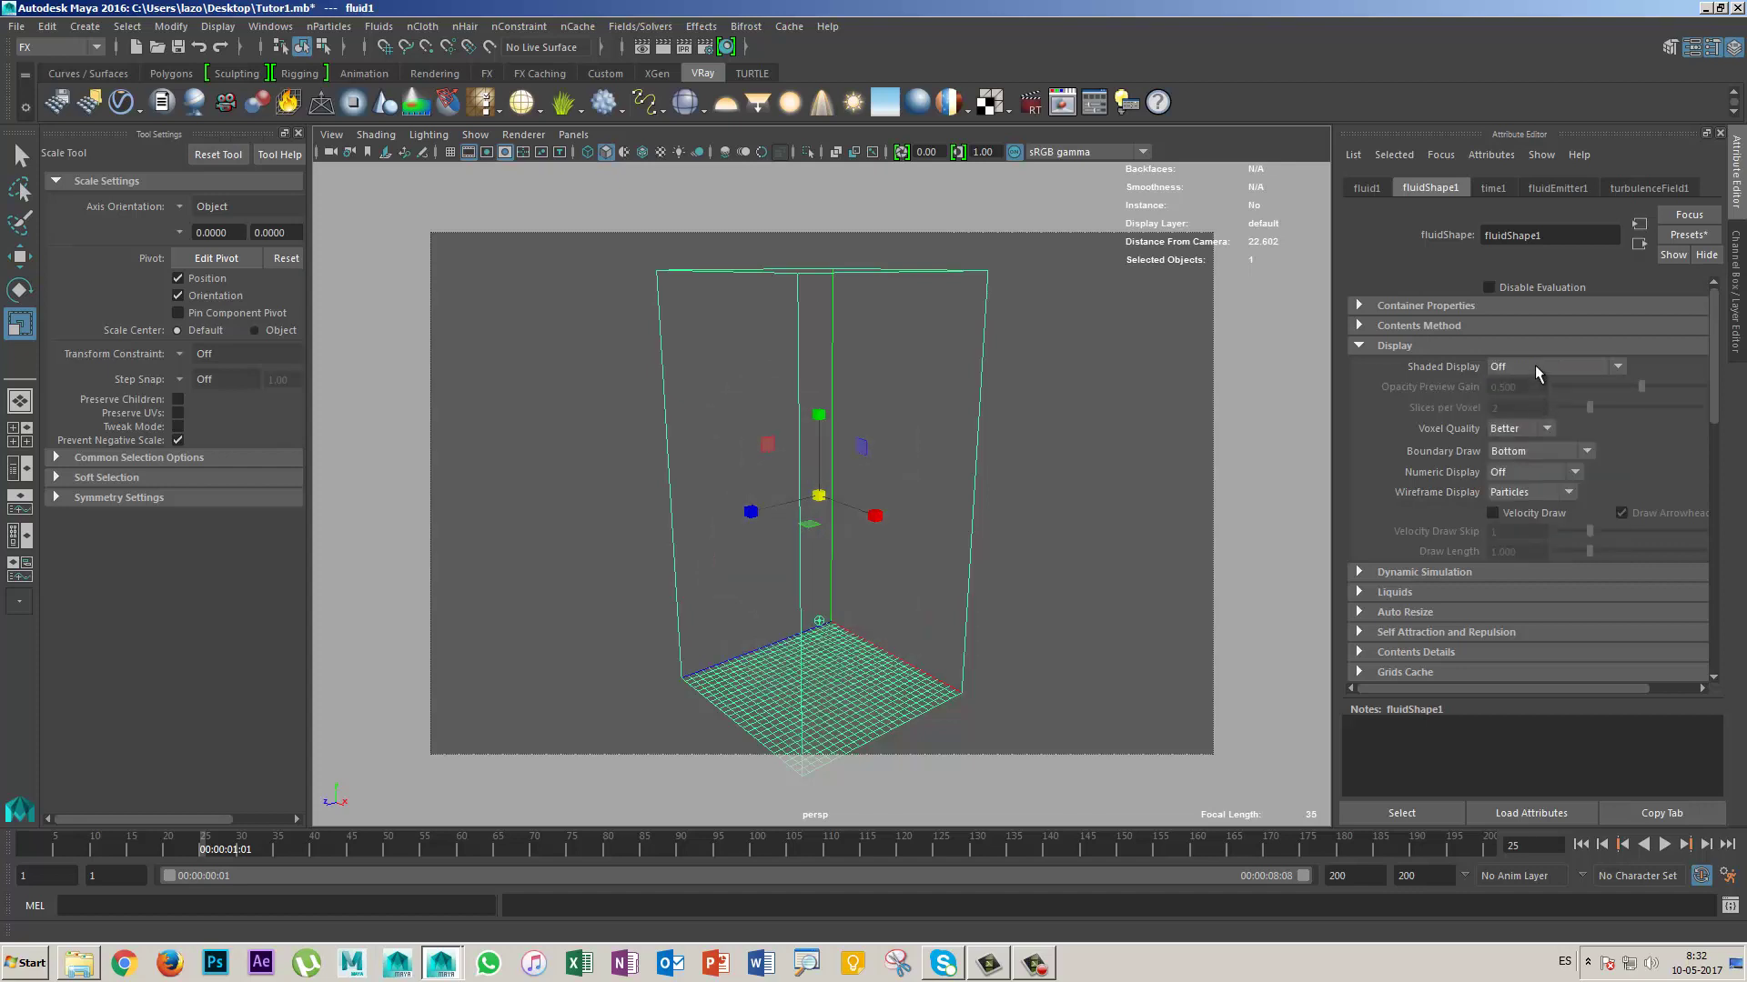
{"action": "left_click", "coordinate": [1538, 365]}
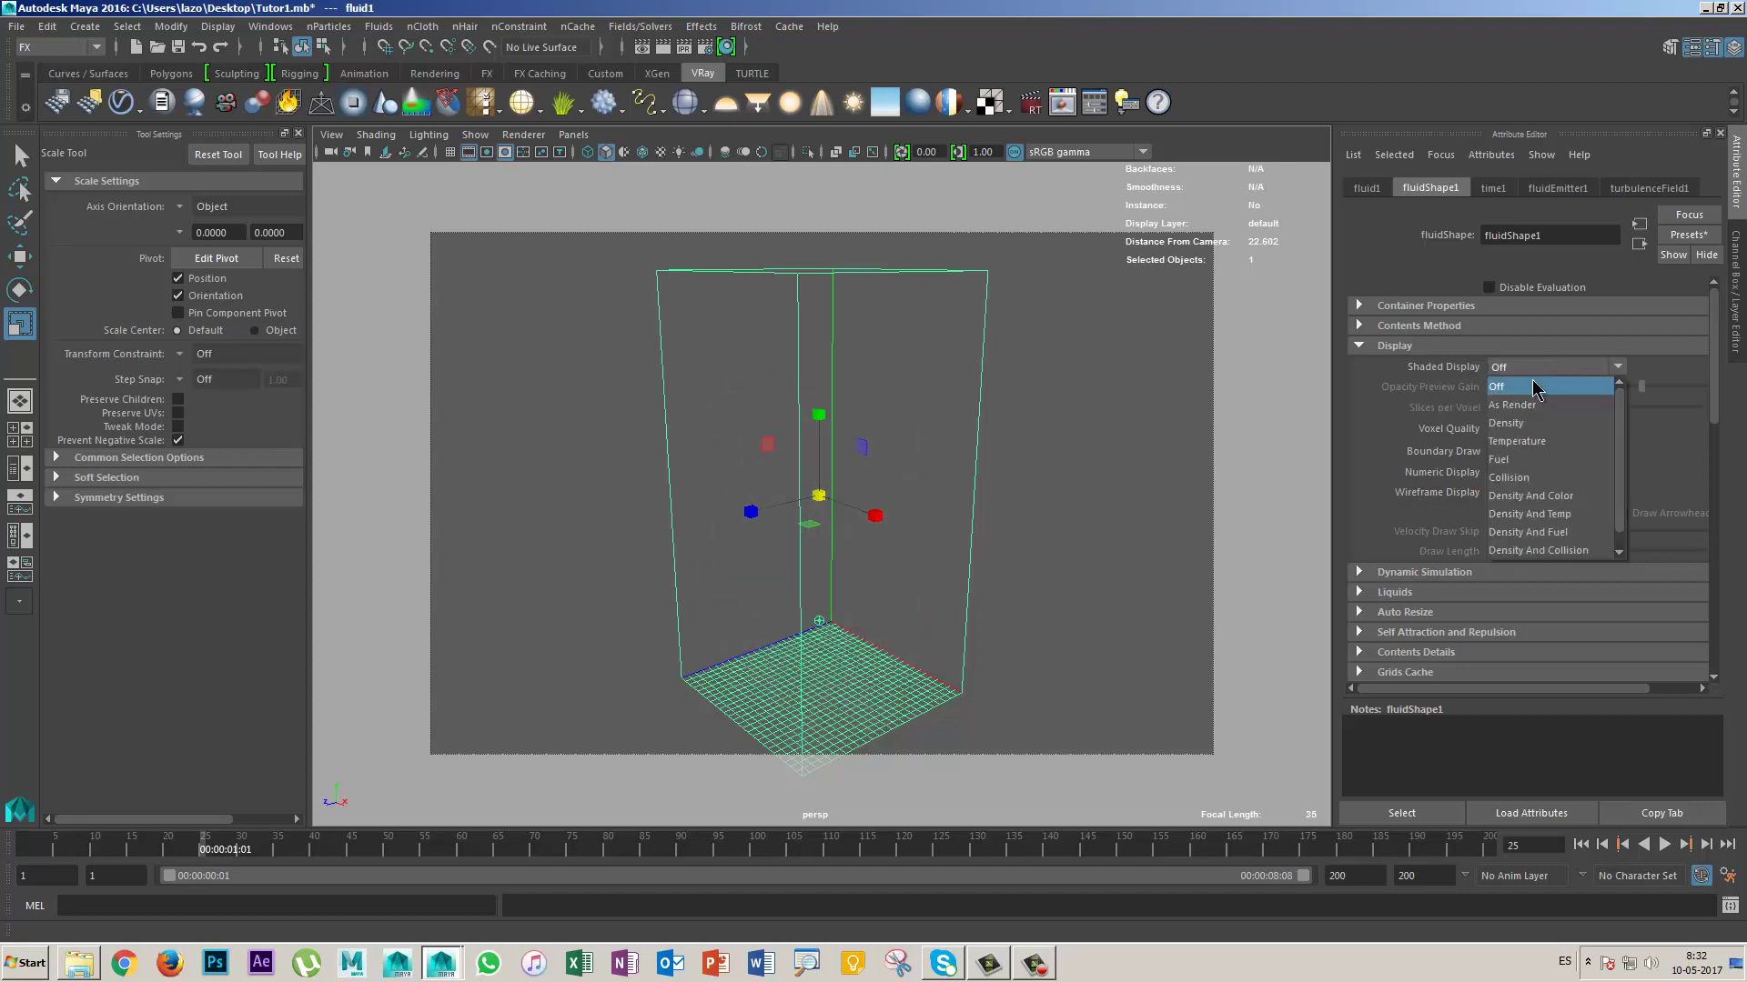
{"action": "left_click", "coordinate": [1526, 404]}
{"action": "left_click", "coordinate": [1538, 366]}
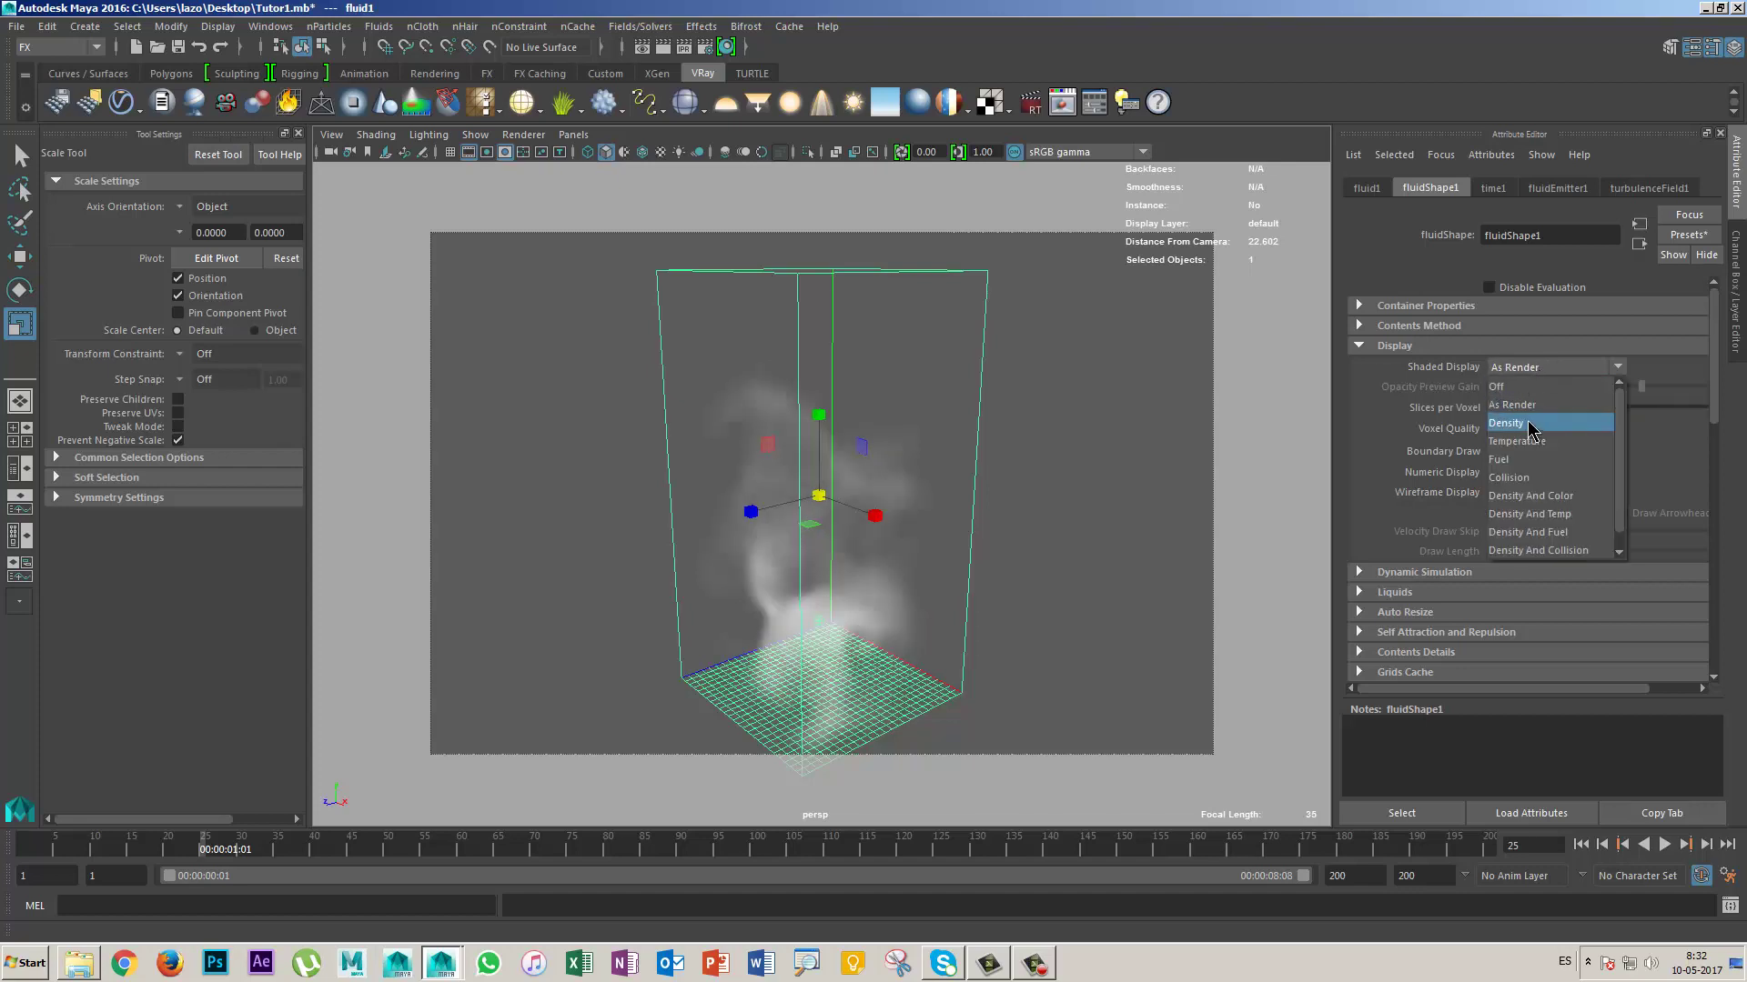
{"action": "left_click", "coordinate": [1528, 424]}
{"action": "left_click", "coordinate": [1543, 367]}
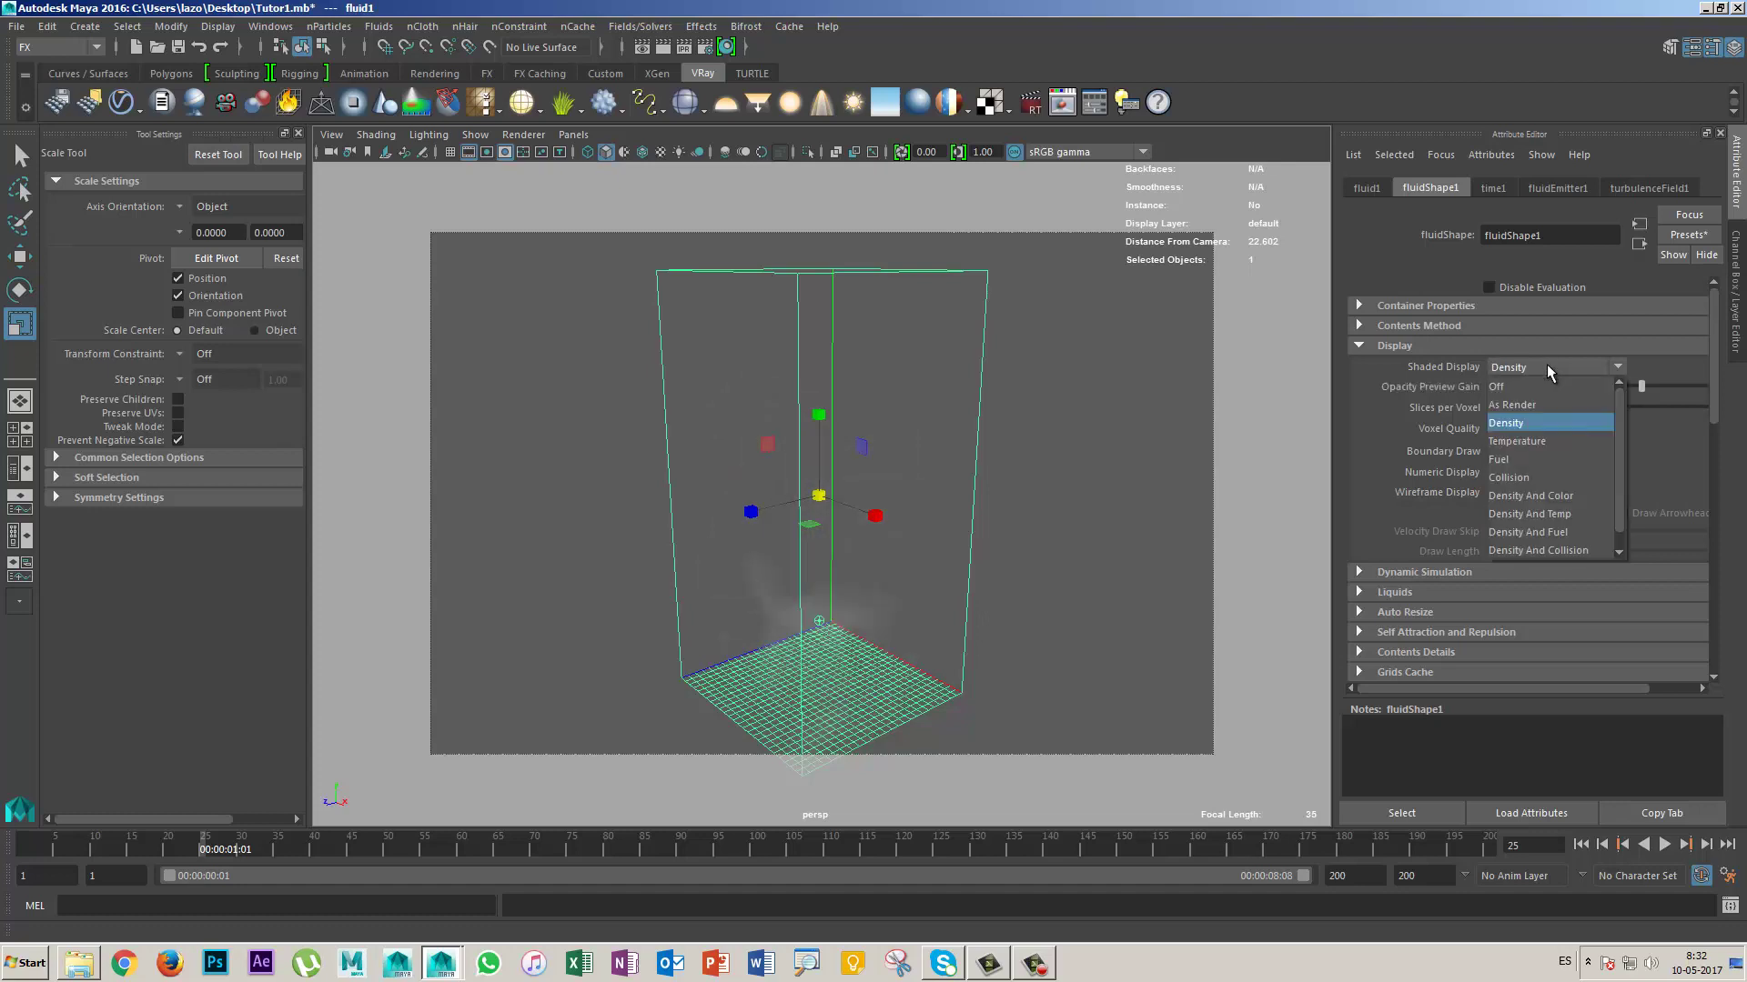
{"action": "left_click", "coordinate": [1531, 439]}
{"action": "left_click", "coordinate": [1546, 367]}
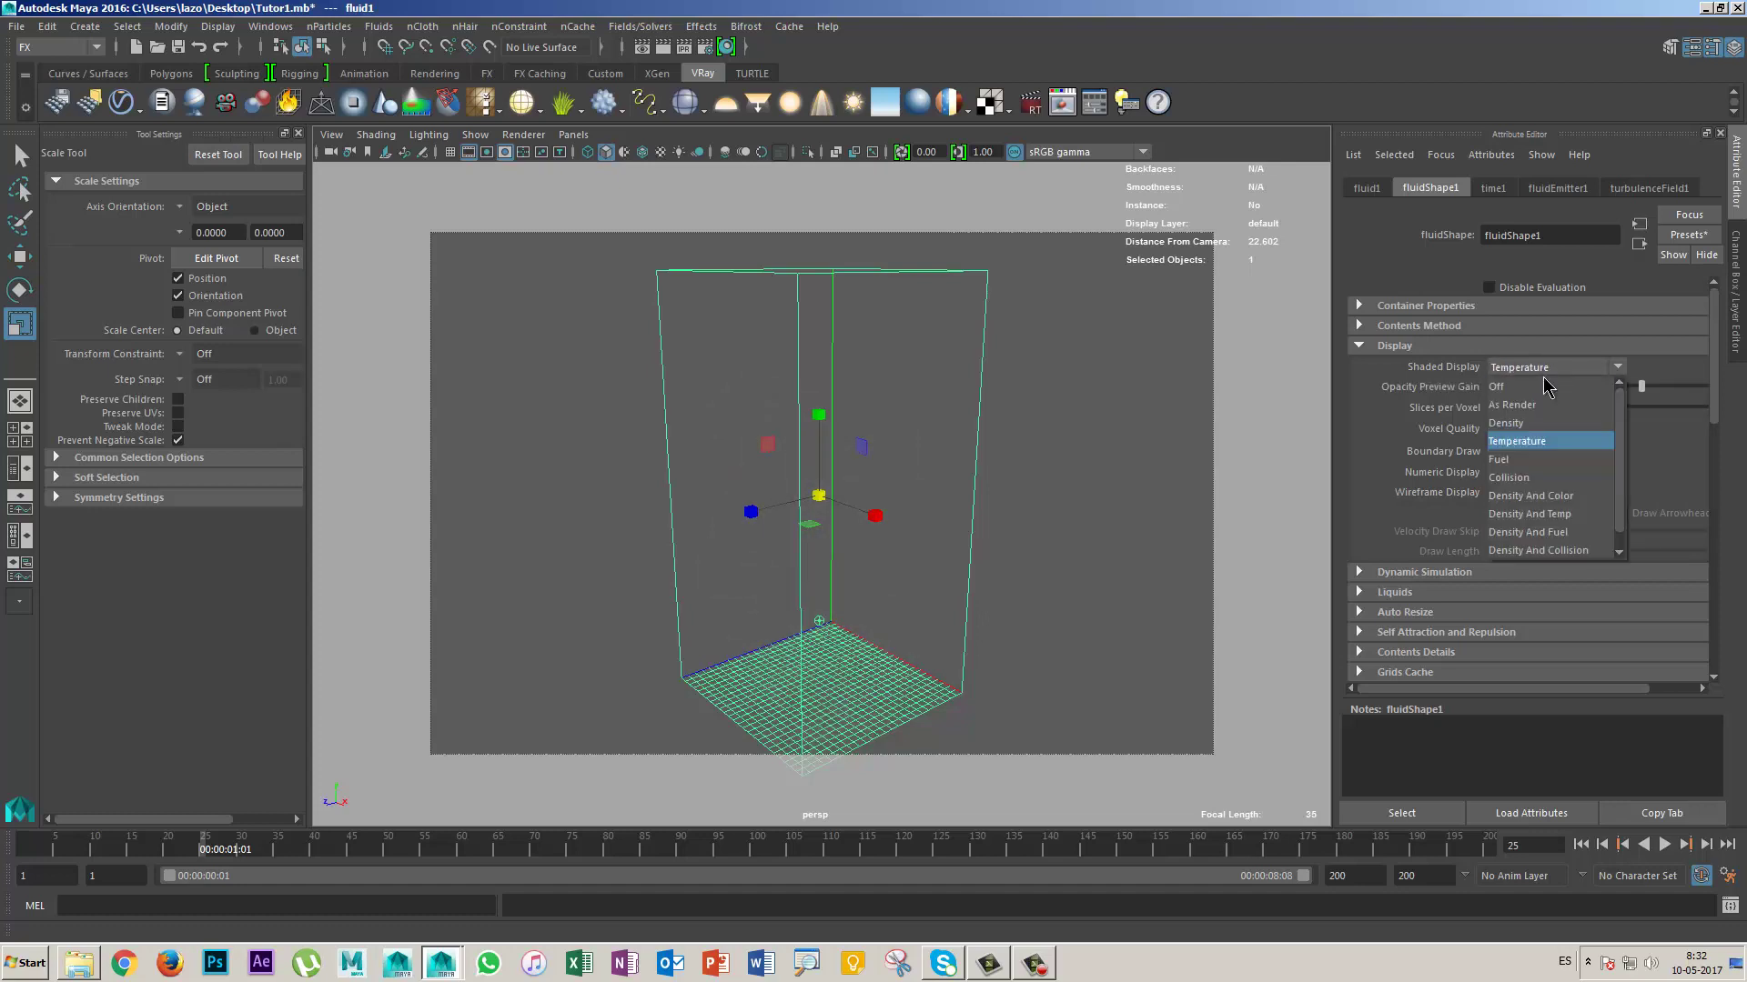
{"action": "left_click", "coordinate": [1530, 420]}
{"action": "left_click", "coordinate": [1547, 366]}
{"action": "left_click", "coordinate": [1530, 383]}
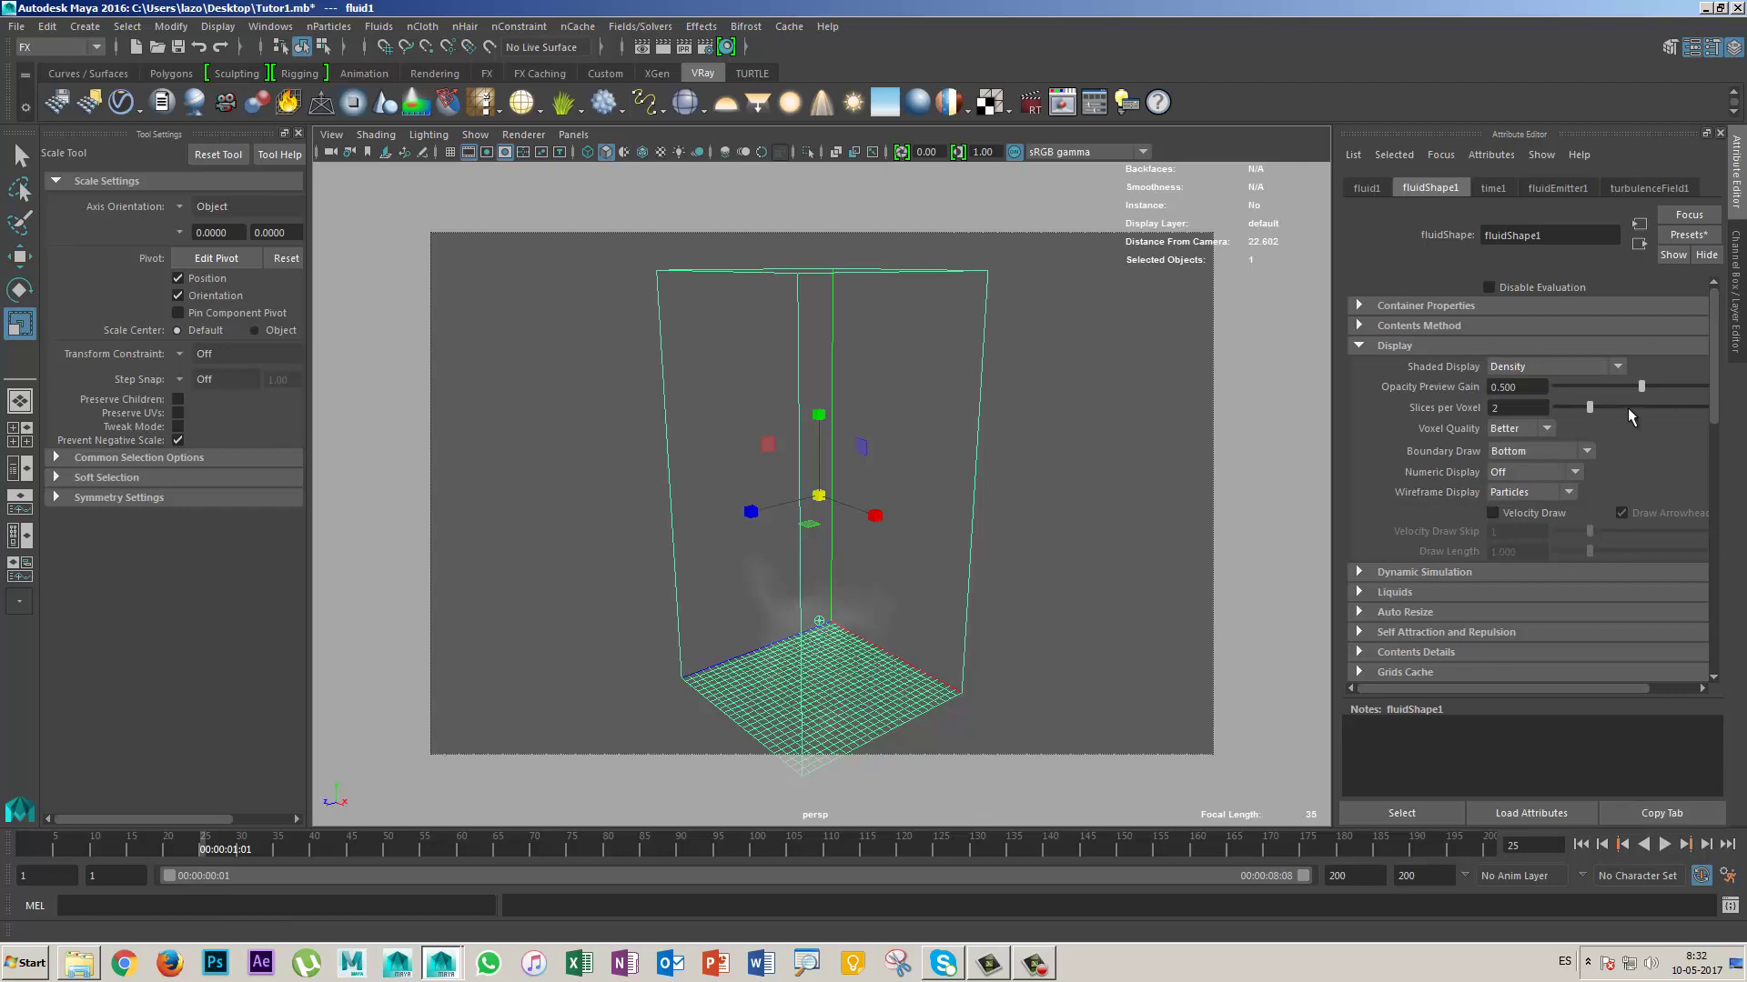
{"action": "left_click_drag", "start_coordinate": [1182, 454], "coordinate": [1319, 464], "text": "alt"}
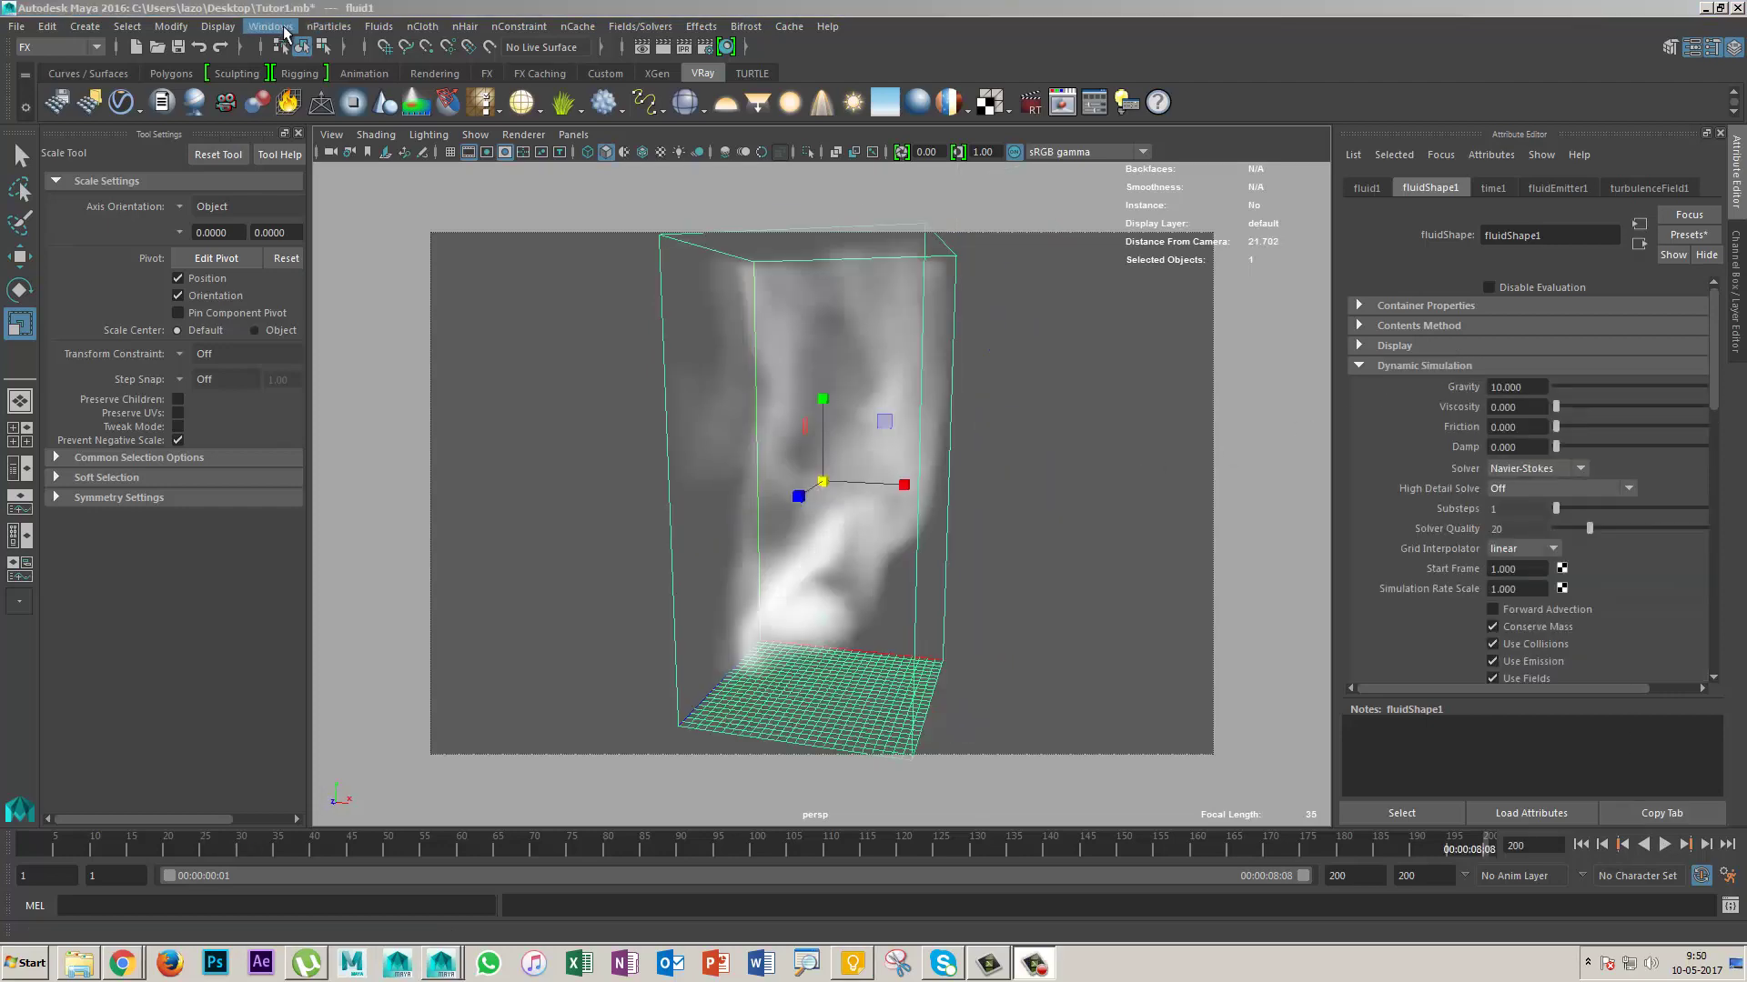
Step: In the Outliner, expand fluid1 and remove turbulenceField1 from the scene
{"action": "left_click", "coordinate": [354, 187]}
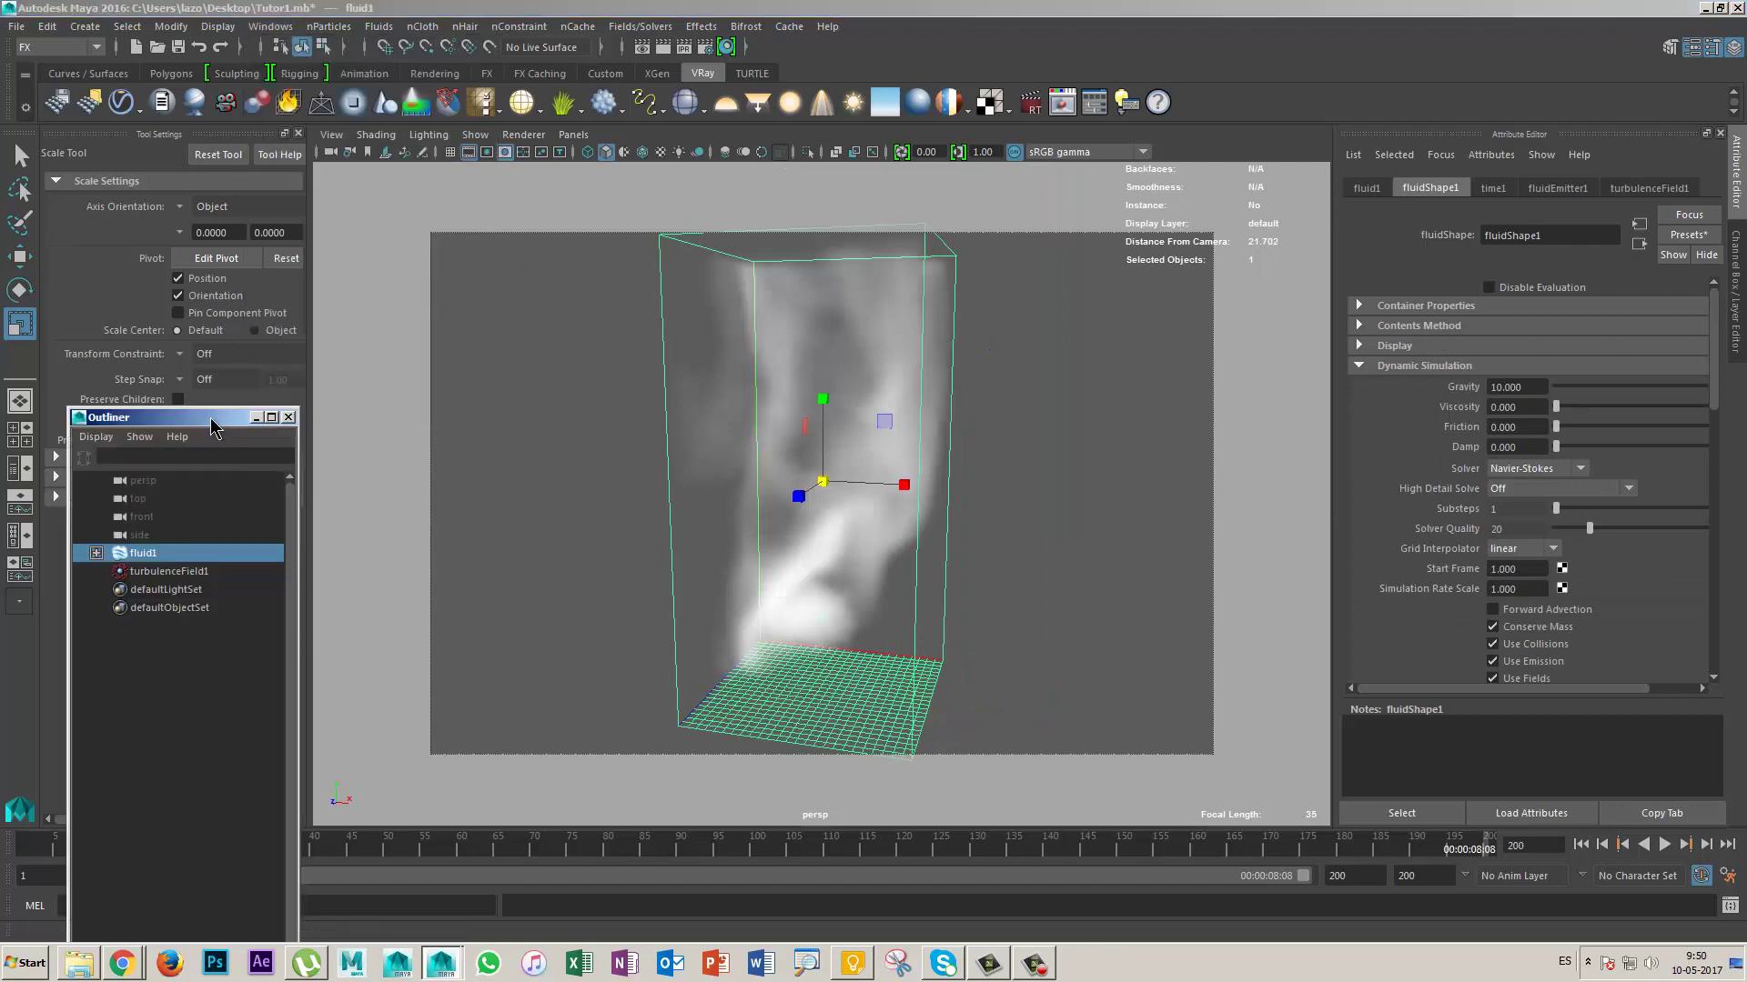
{"action": "left_click_drag", "start_coordinate": [213, 417], "coordinate": [437, 289]}
{"action": "left_click", "coordinate": [326, 418]}
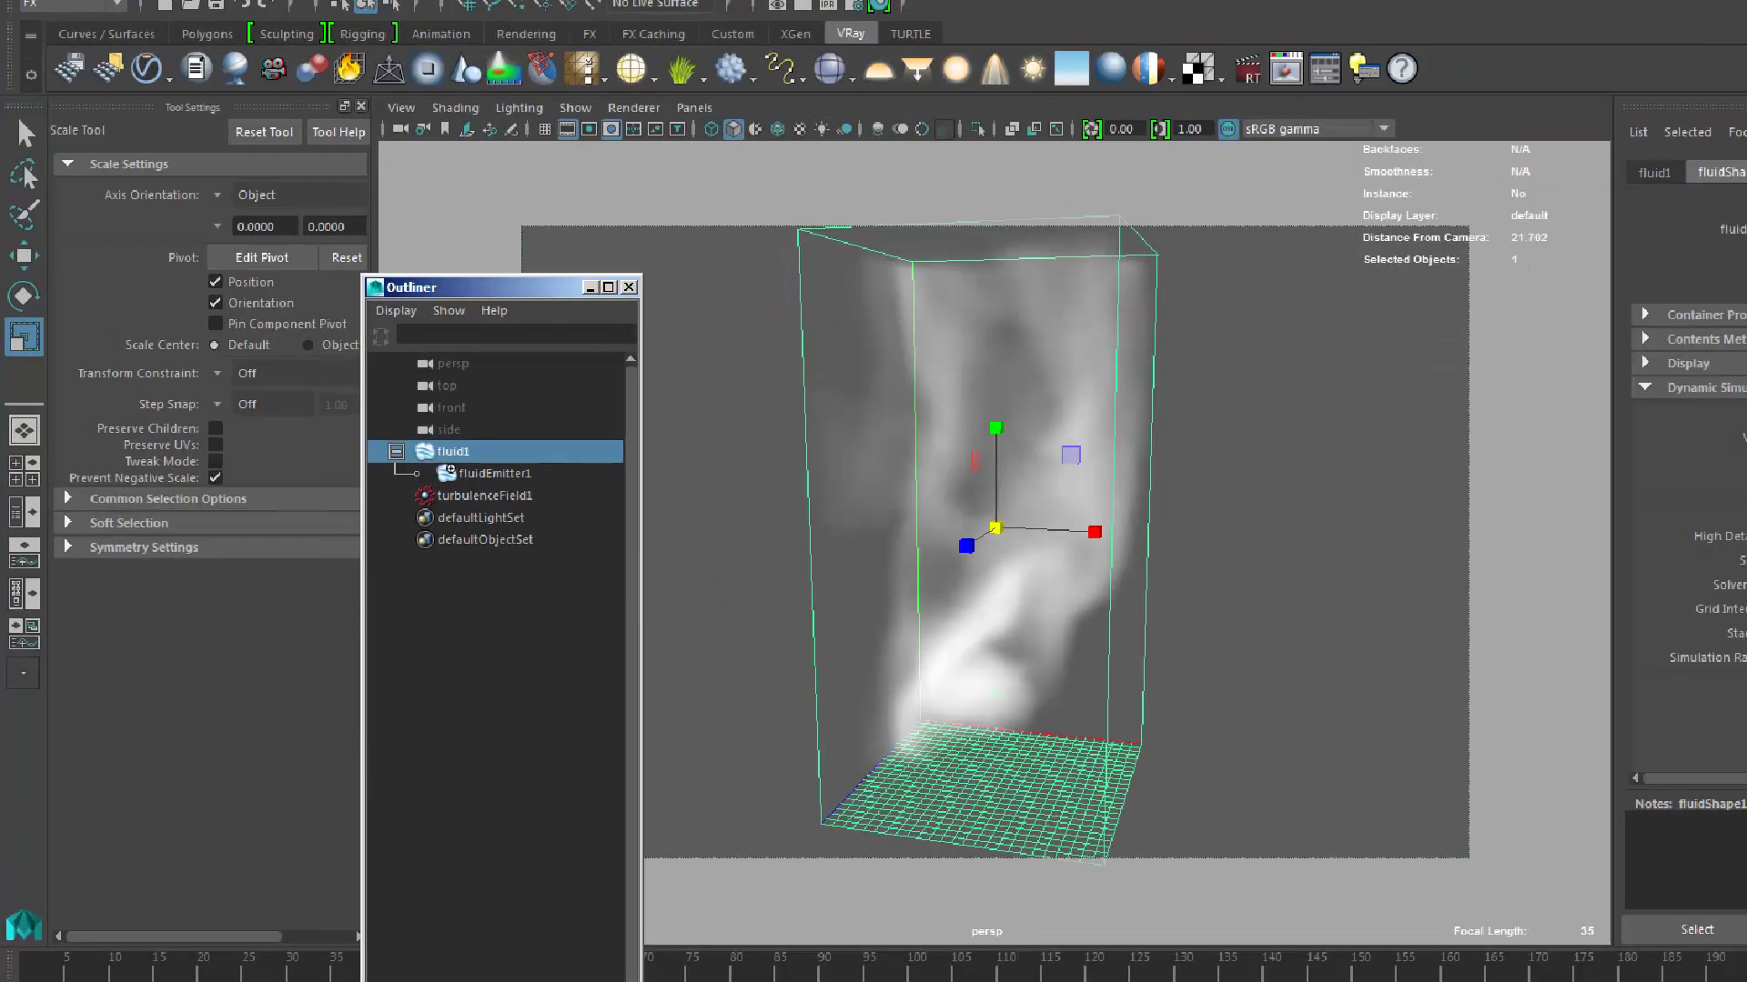
{"action": "left_click_drag", "start_coordinate": [479, 357], "coordinate": [538, 315]}
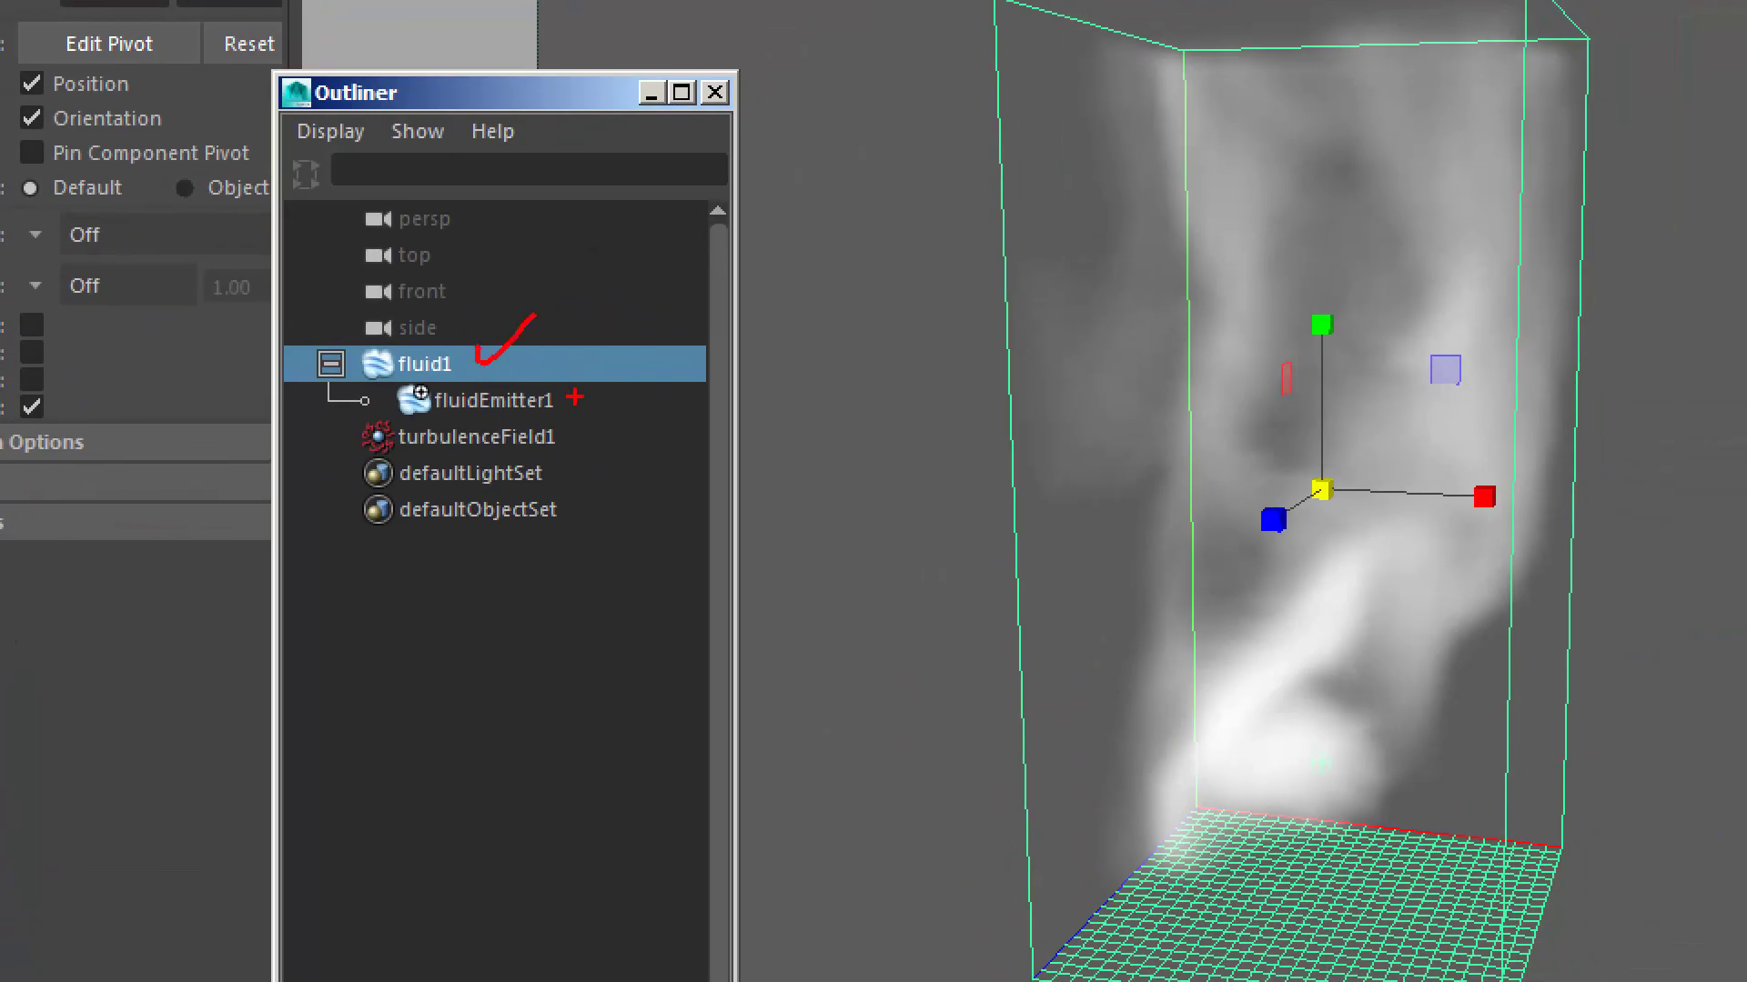
{"action": "left_click_drag", "start_coordinate": [584, 403], "coordinate": [656, 356]}
{"action": "left_click", "coordinate": [1310, 711]}
{"action": "mouse_move", "coordinate": [674, 420]}
{"action": "left_mouse_down"}
{"action": "mouse_move", "coordinate": [604, 435]}
{"action": "mouse_move", "coordinate": [625, 456]}
{"action": "left_mouse_up"}
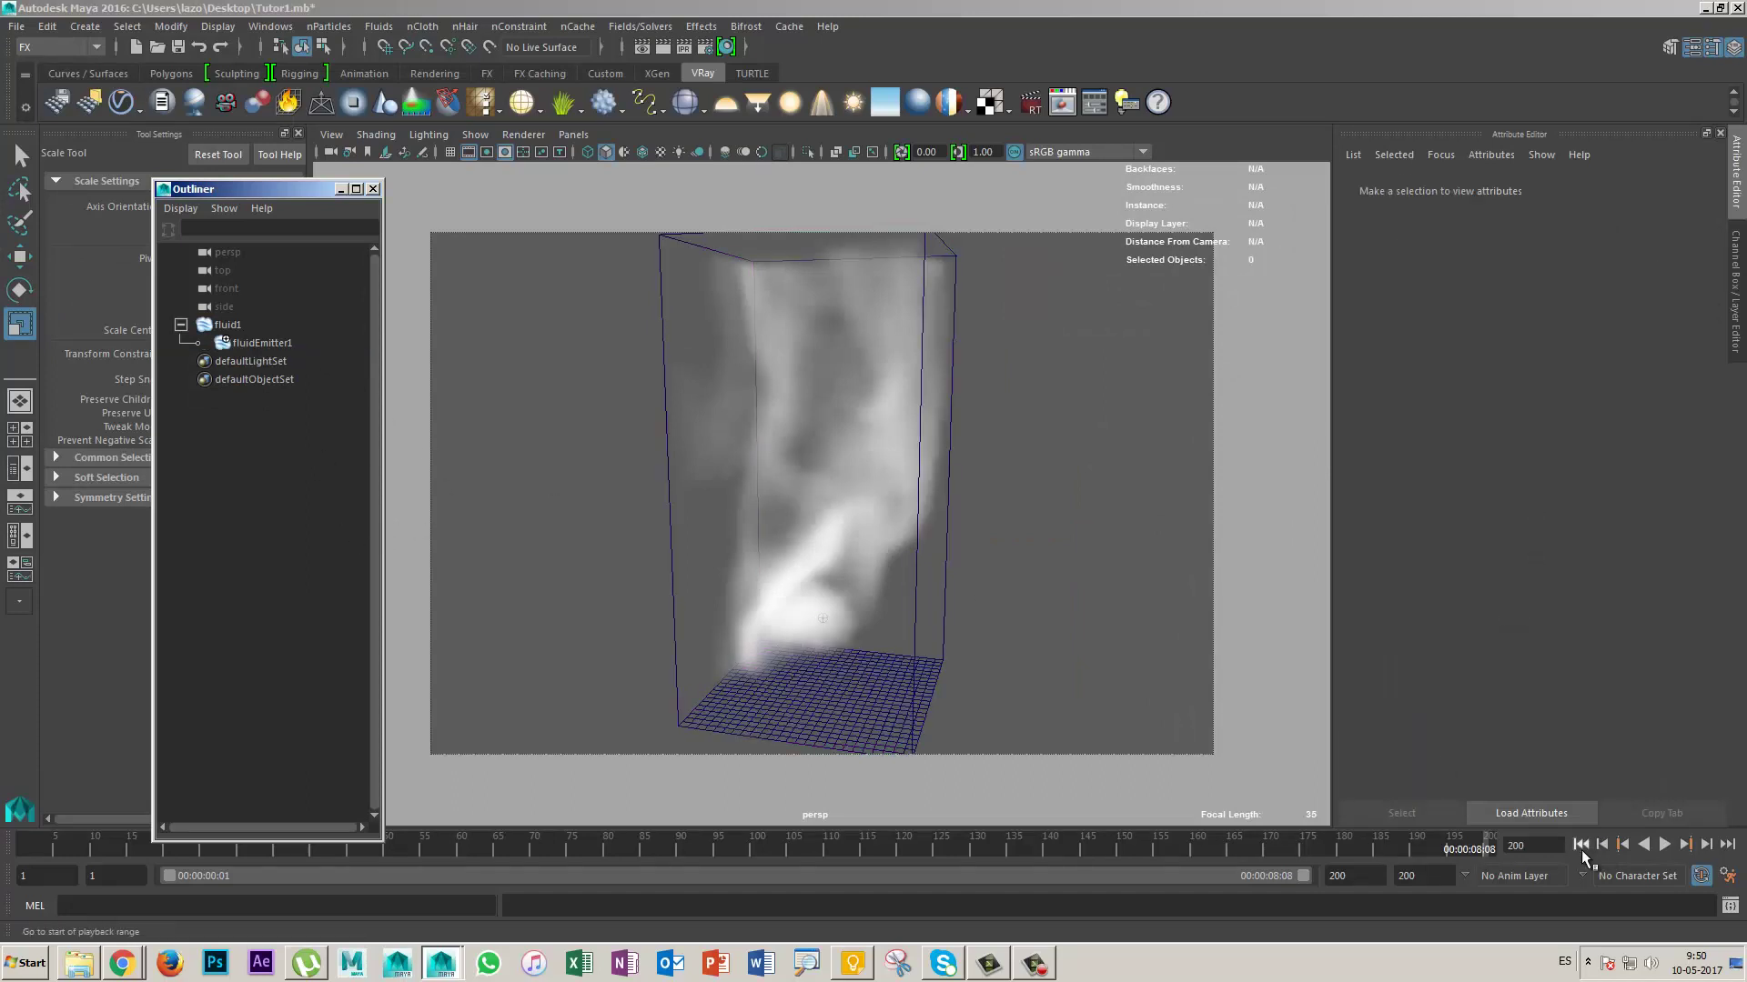
Step: Rewind and replay the smoke, stopping at frame 53
{"action": "left_click", "coordinate": [1580, 844]}
{"action": "left_click", "coordinate": [1664, 845]}
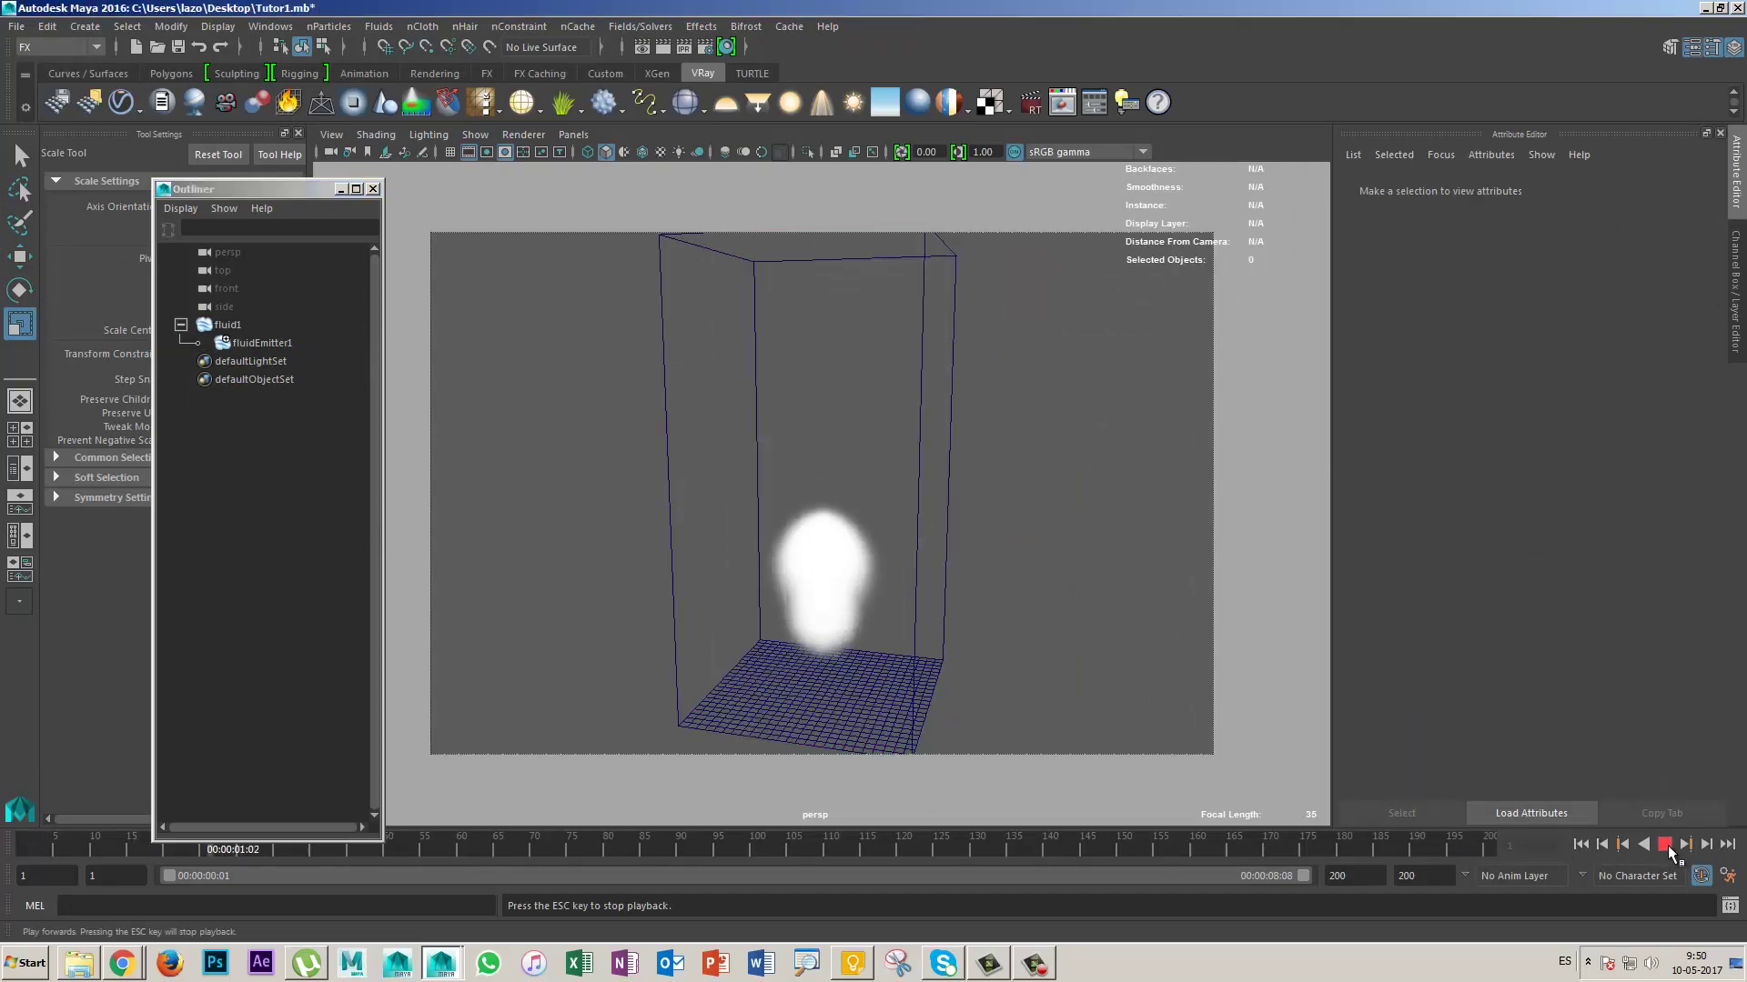
{"action": "left_click", "coordinate": [1664, 845]}
{"action": "left_click", "coordinate": [951, 459]}
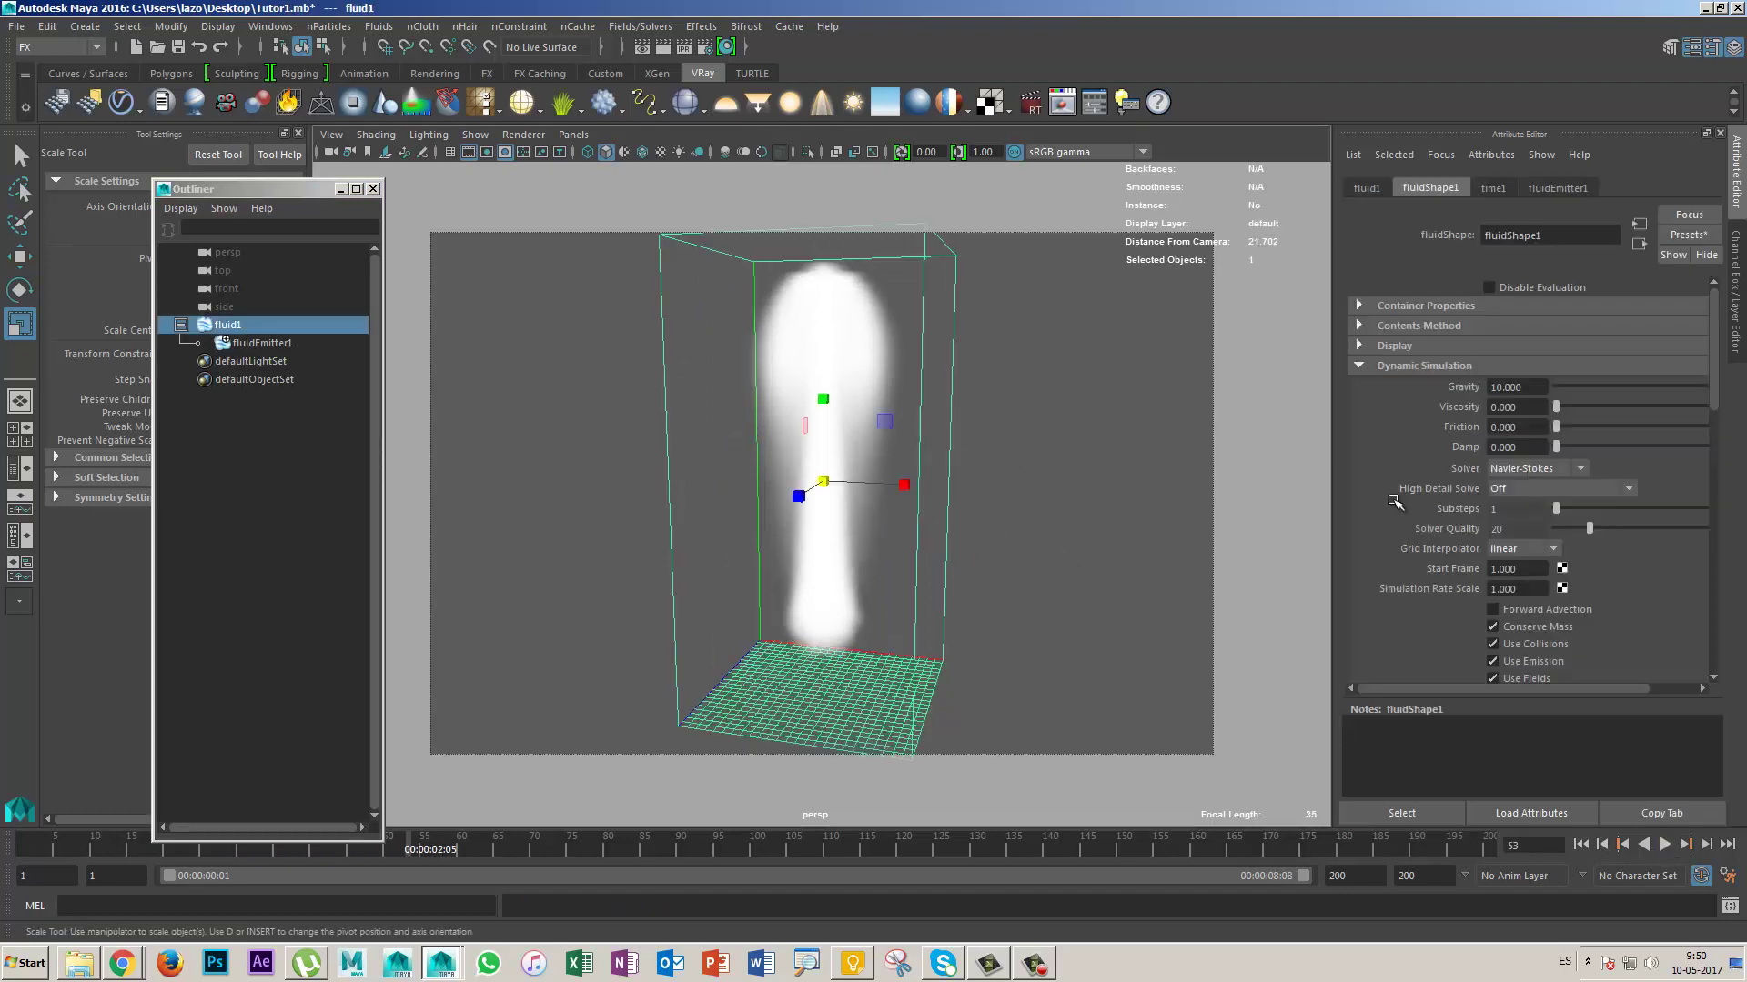
{"action": "left_click", "coordinate": [1414, 365]}
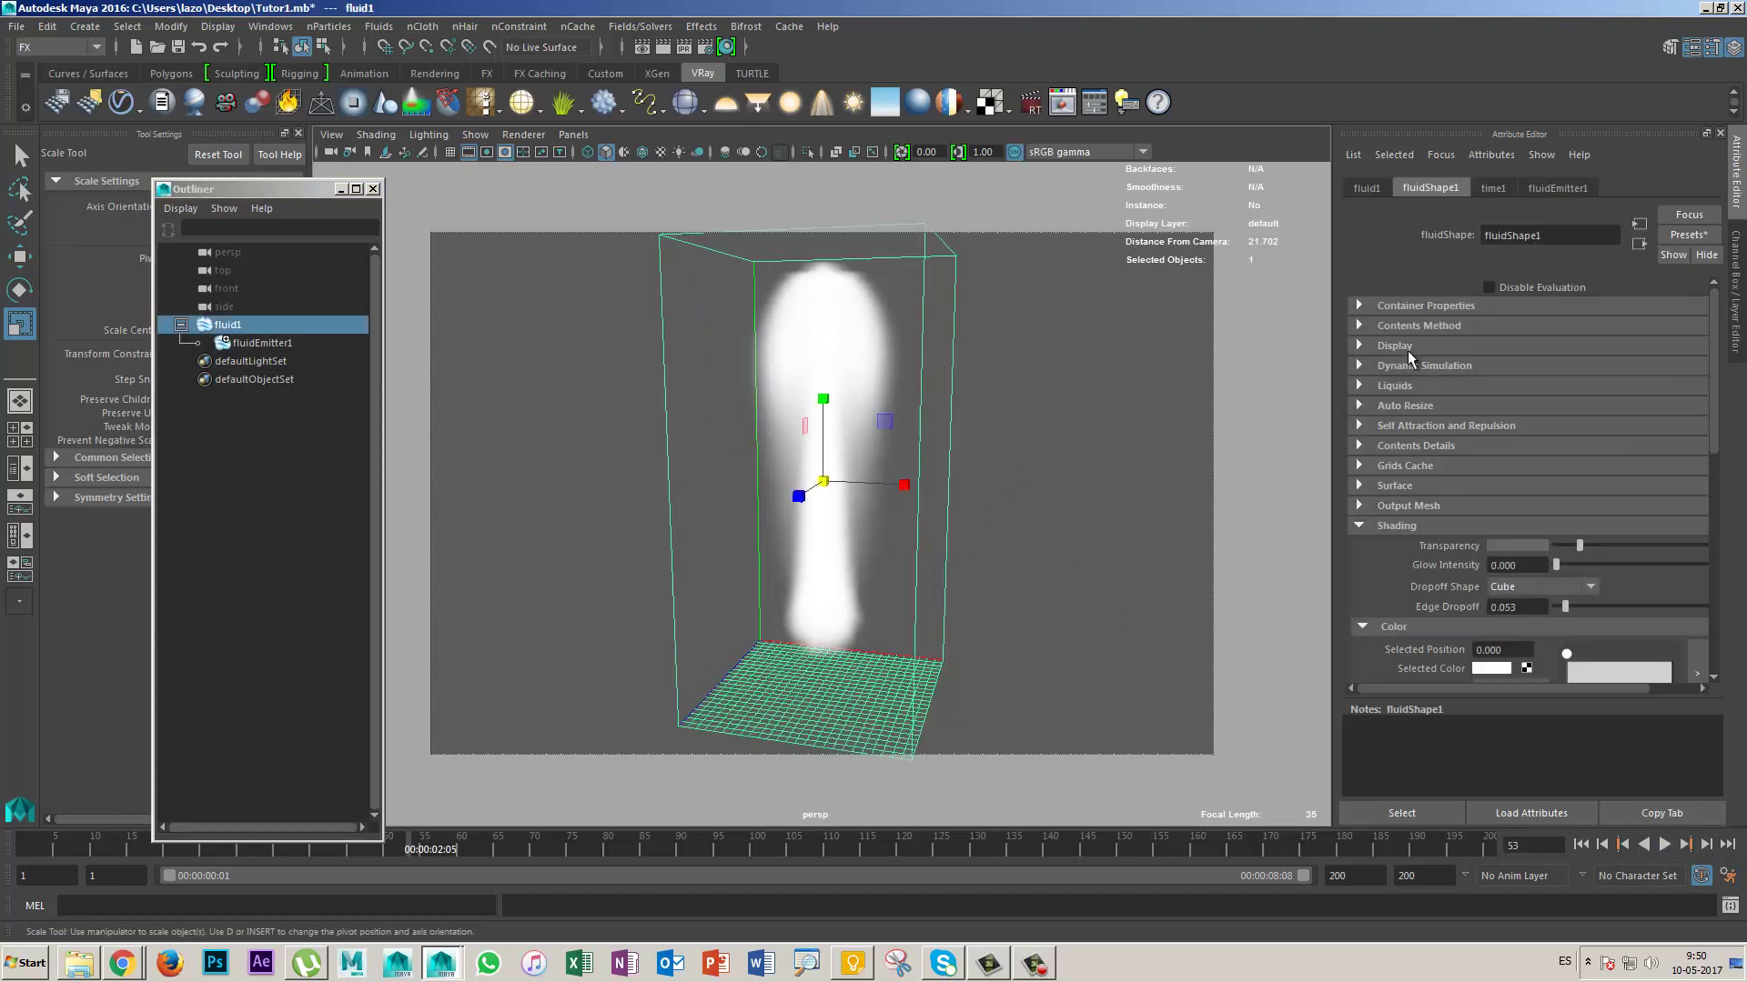
{"action": "left_click", "coordinate": [1415, 365]}
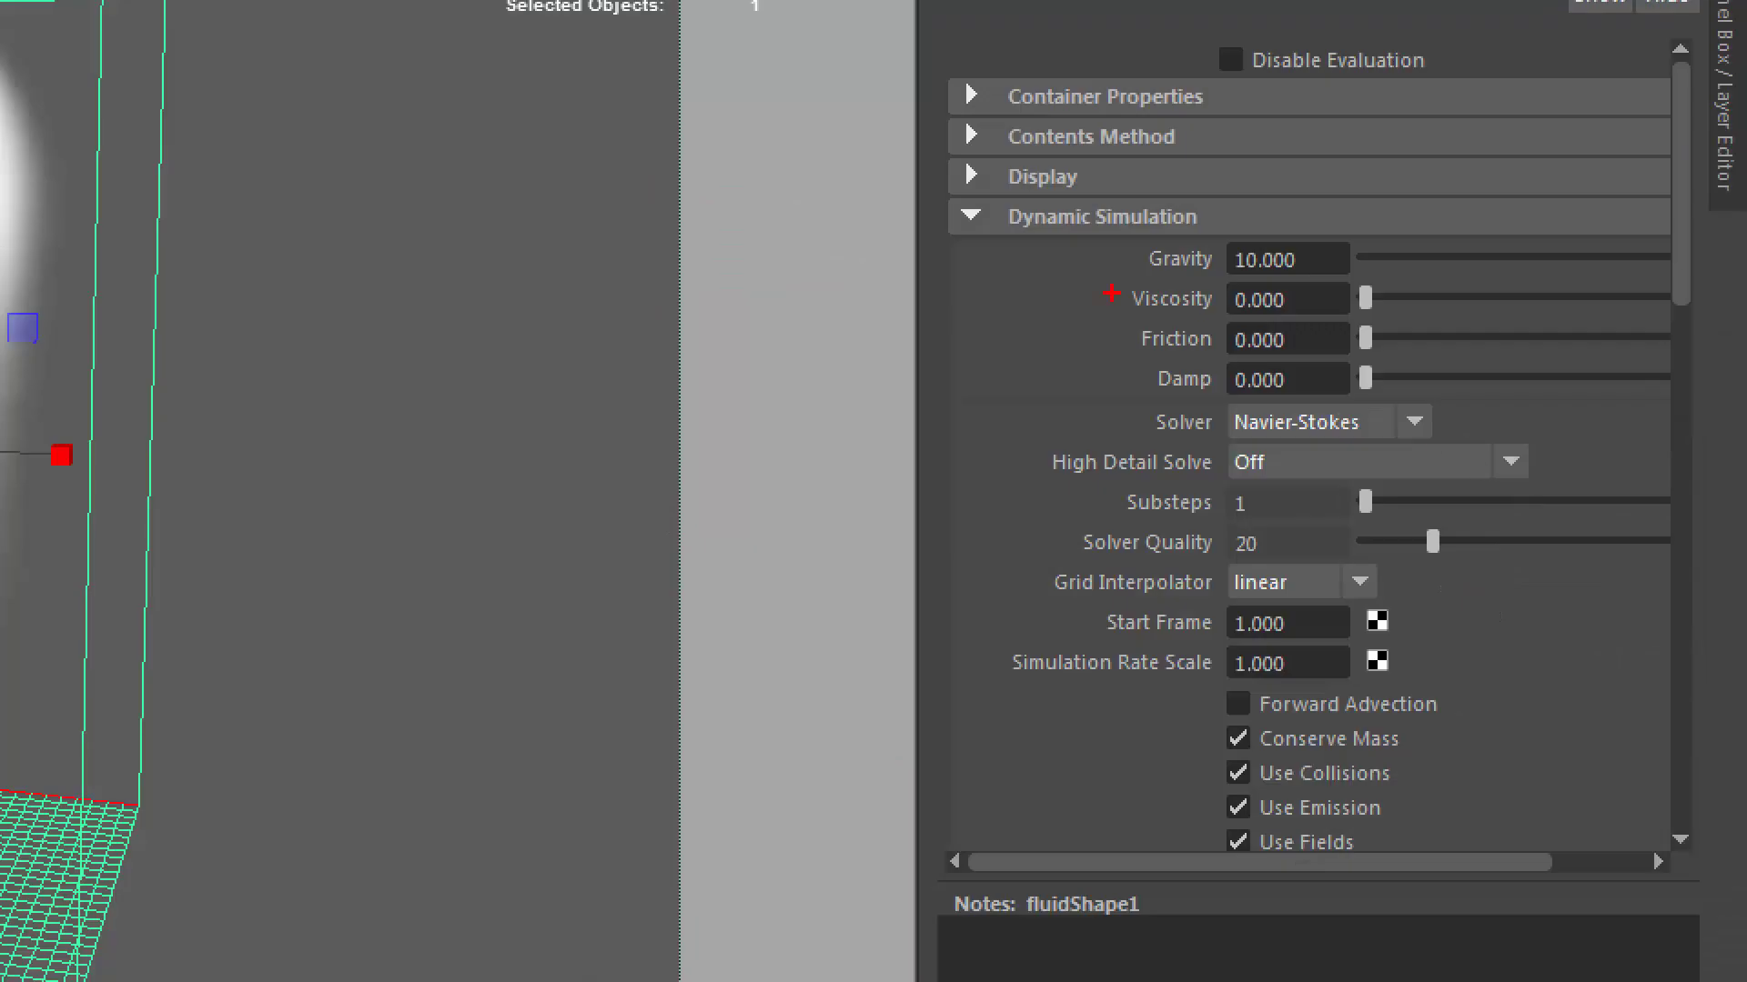
{"action": "left_click_drag", "start_coordinate": [1228, 209], "coordinate": [1310, 166]}
{"action": "left_click_drag", "start_coordinate": [1322, 248], "coordinate": [1396, 204]}
{"action": "mouse_move", "coordinate": [1314, 307]}
{"action": "left_mouse_down"}
{"action": "mouse_move", "coordinate": [1345, 287]}
{"action": "mouse_move", "coordinate": [1336, 328]}
{"action": "left_mouse_up"}
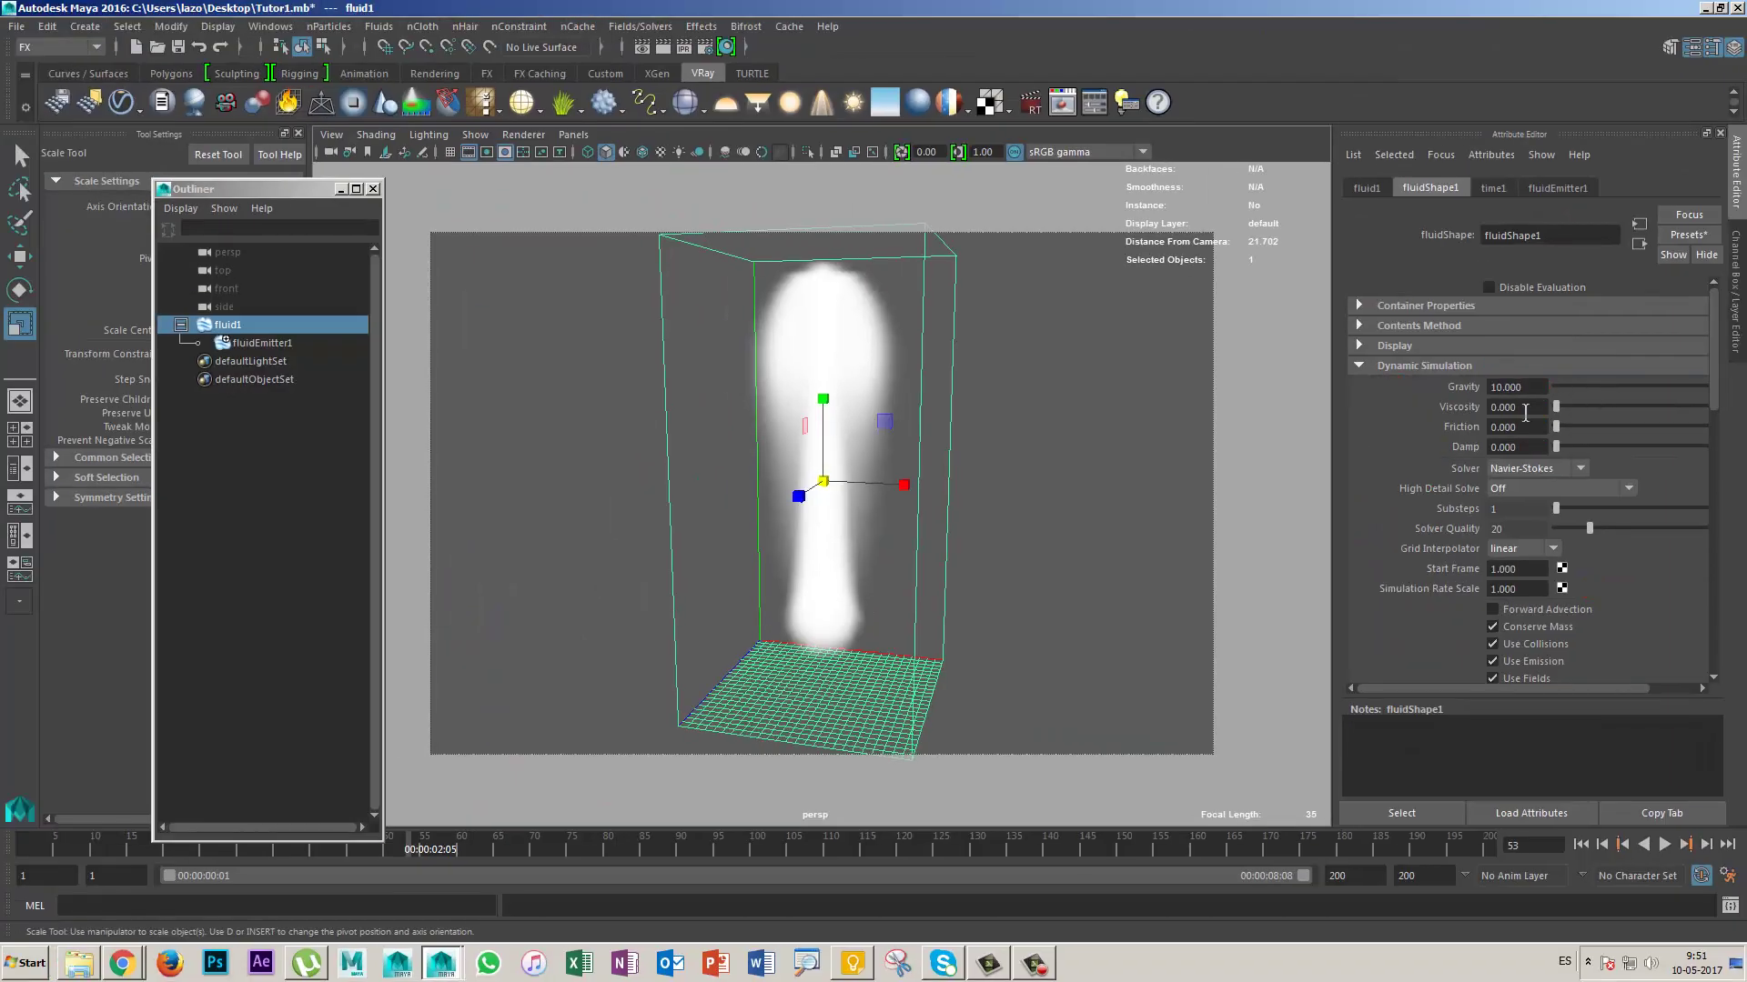
Step: Set Gravity to 0 and replay the smoke from the start
{"action": "left_click_drag", "start_coordinate": [1624, 387], "coordinate": [1428, 414]}
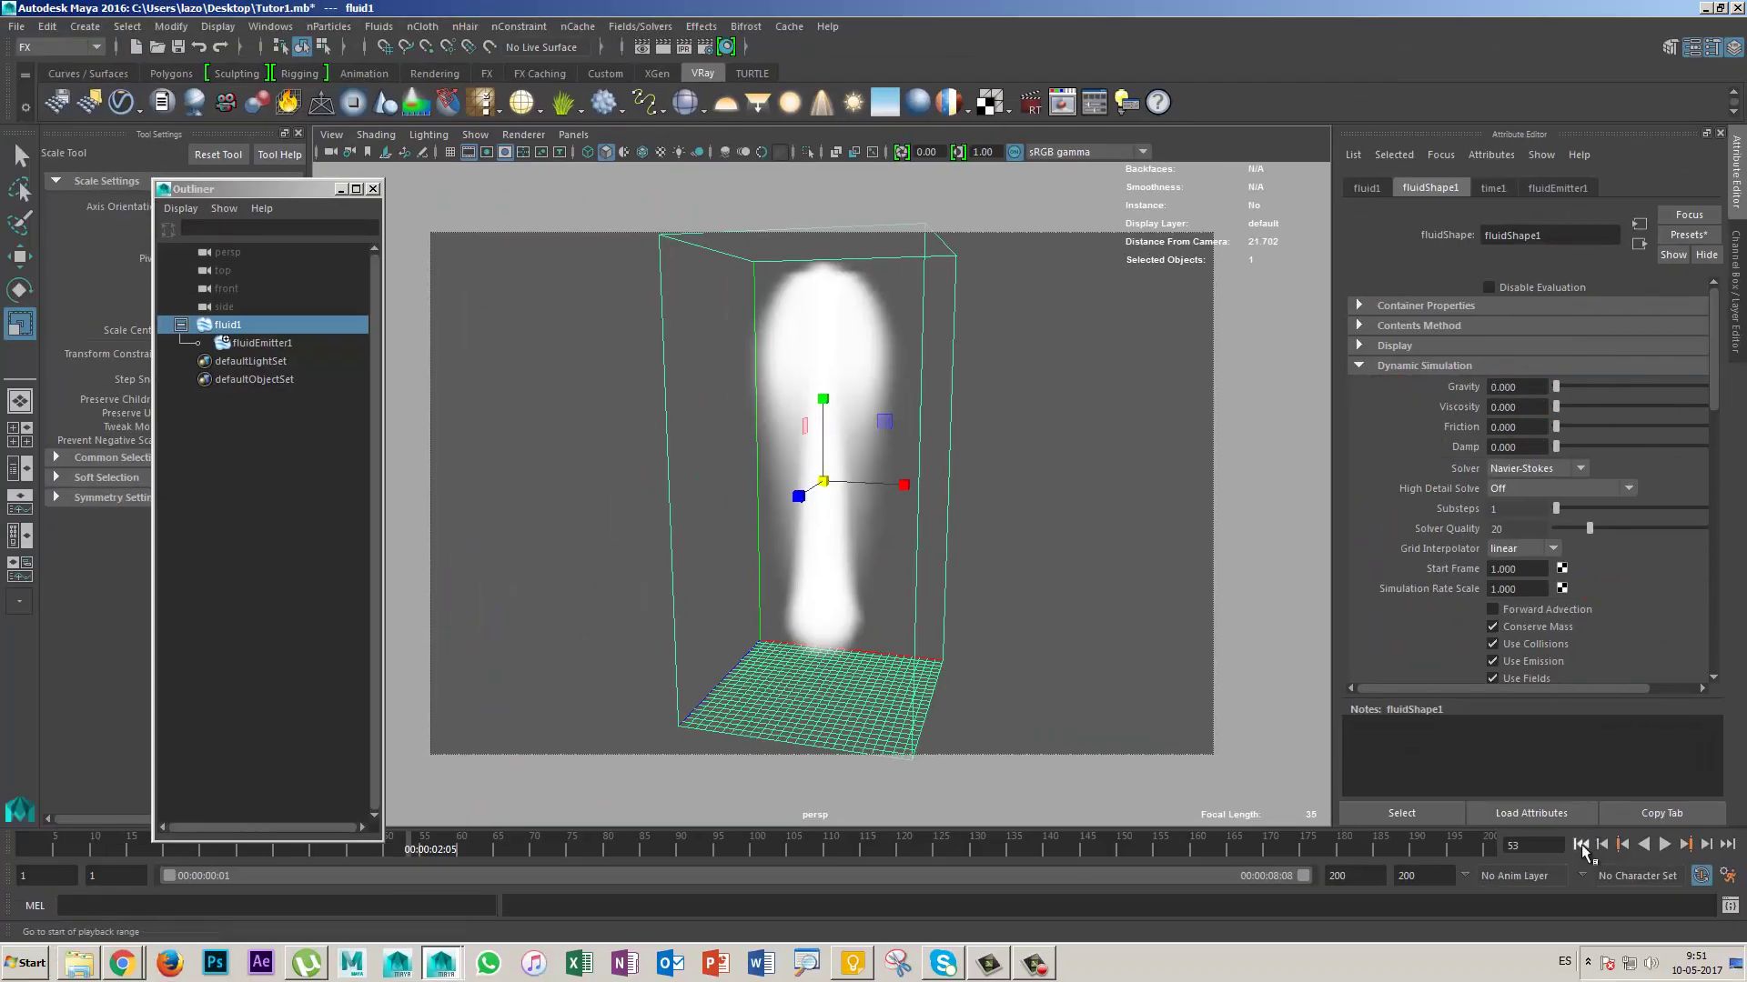
{"action": "left_click", "coordinate": [1580, 844]}
{"action": "left_click", "coordinate": [1665, 846]}
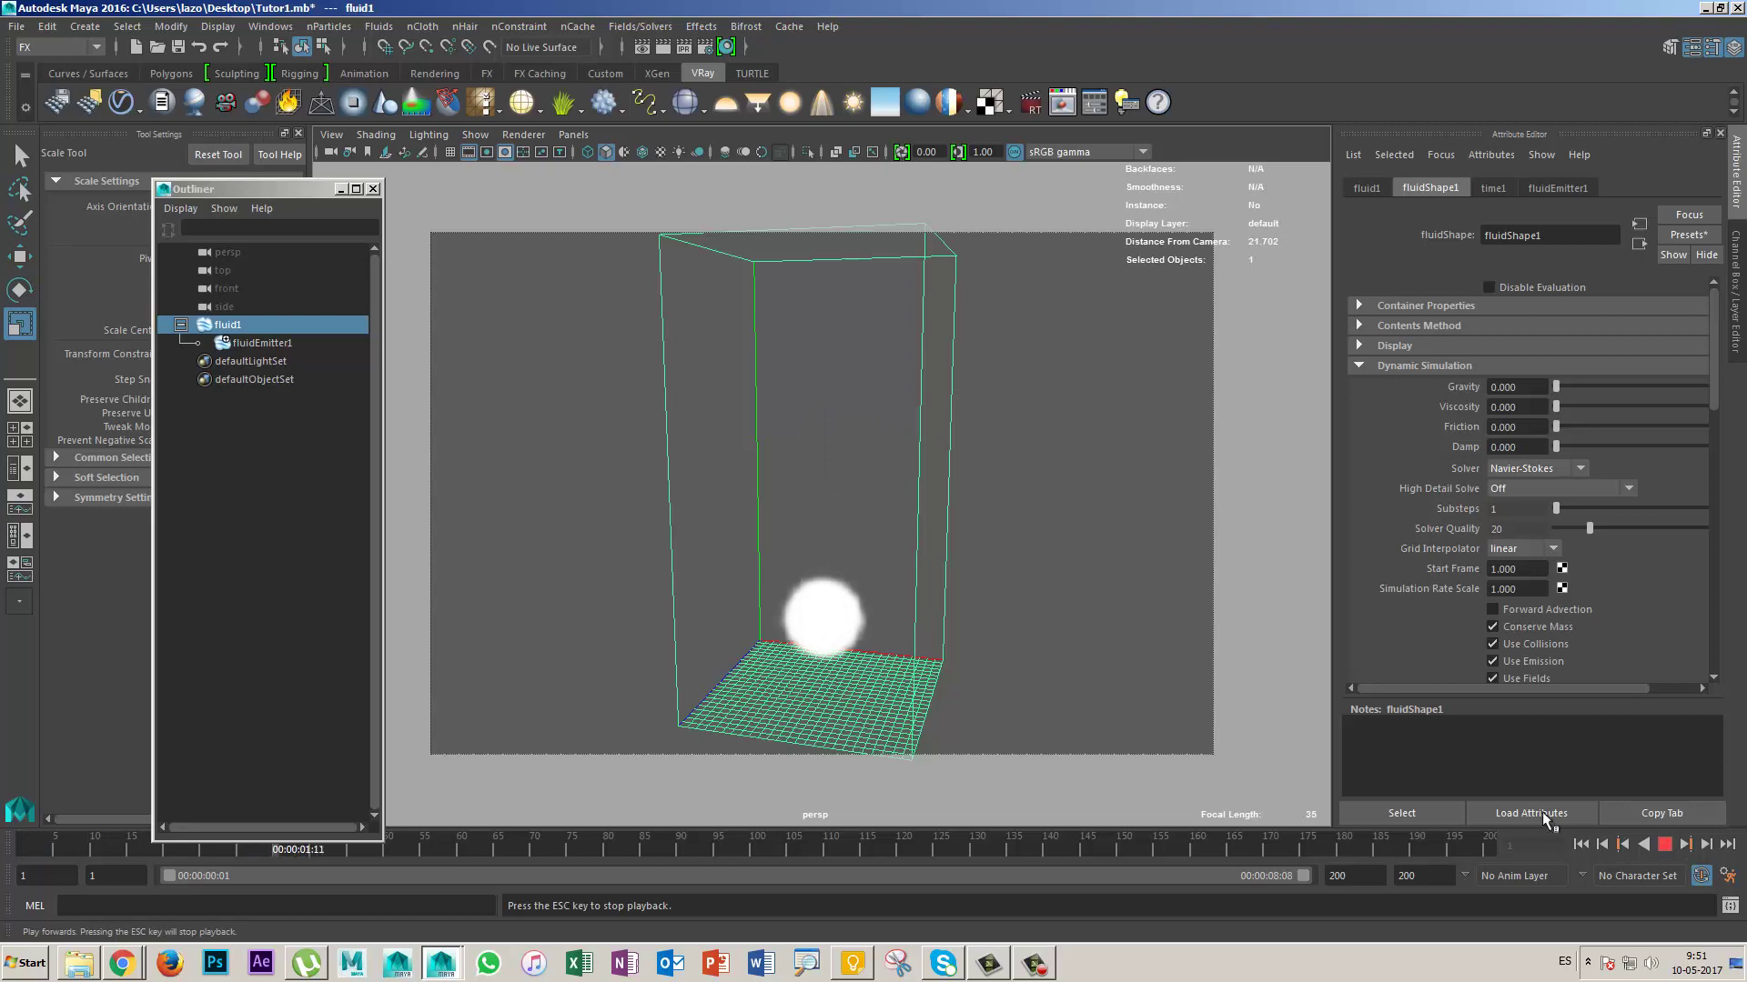
{"action": "mouse_move", "coordinate": [902, 602]}
{"action": "left_mouse_down", "text": "alt"}
{"action": "mouse_move", "coordinate": [924, 514]}
{"action": "mouse_move", "coordinate": [958, 557]}
{"action": "left_mouse_up", "text": "alt"}
{"action": "scroll", "coordinate": [964, 559], "scroll_direction": "up", "scroll_amount": 3}
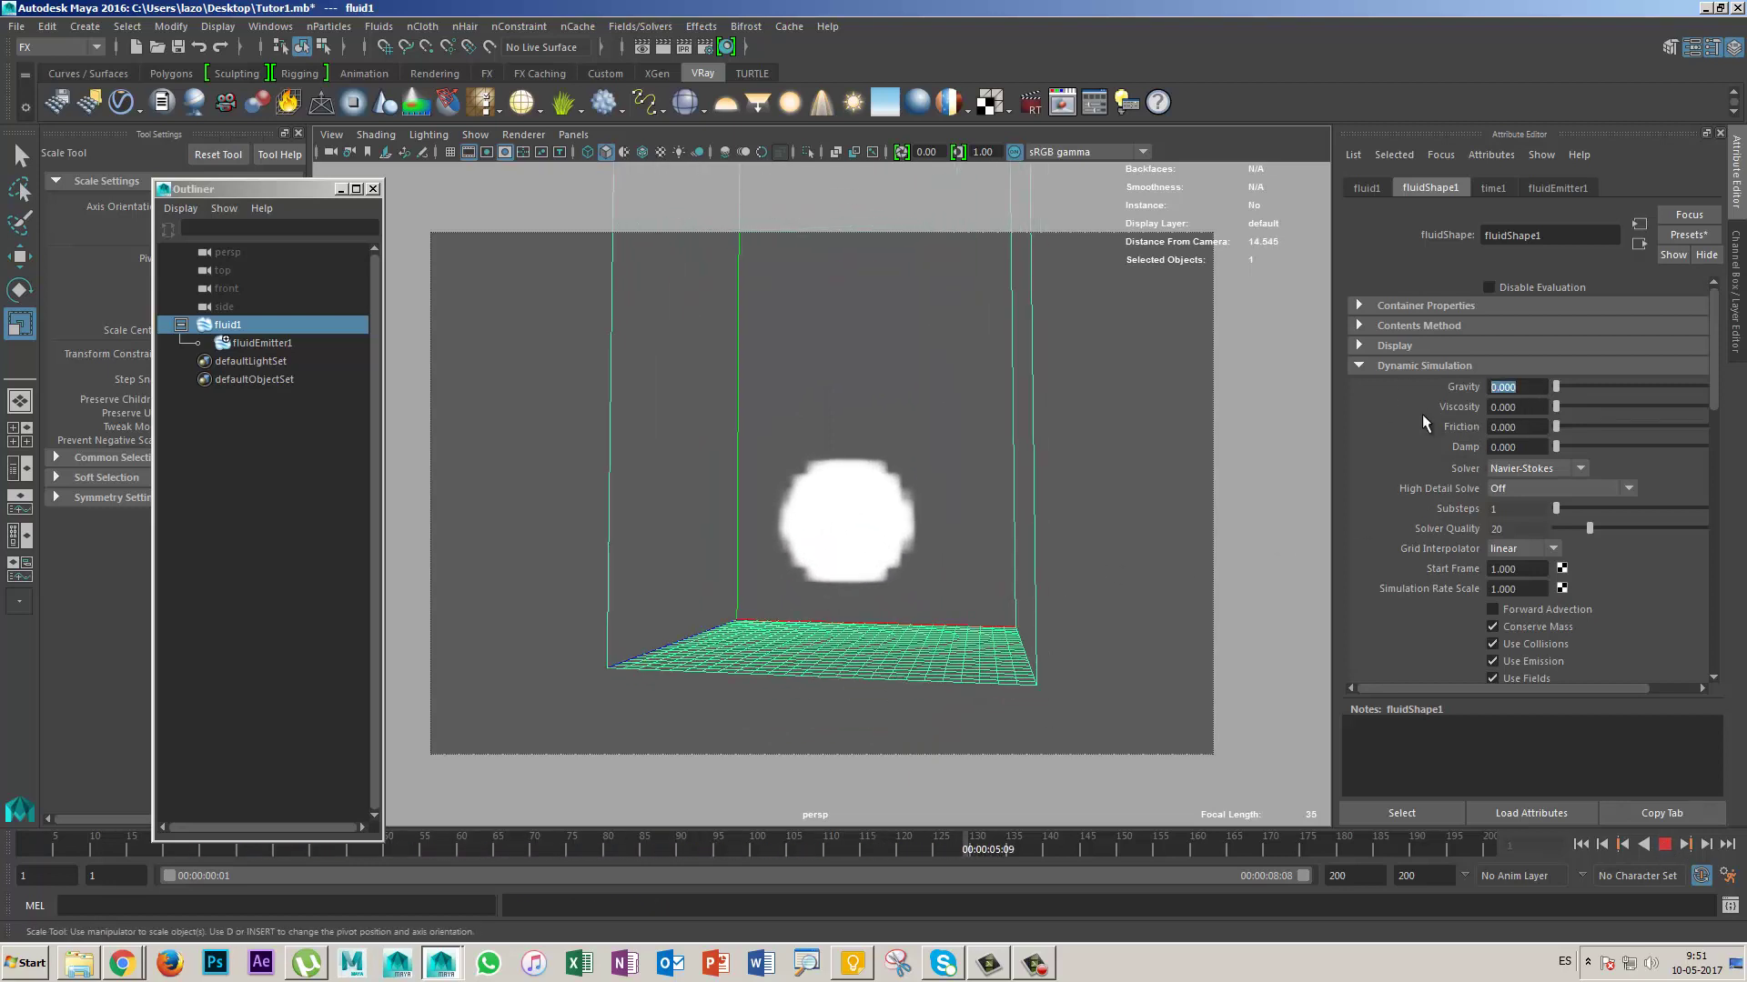
Step: Set Gravity to -9 and orbit to watch the smoke sink toward the container bottom
{"action": "type", "text": "-9"}
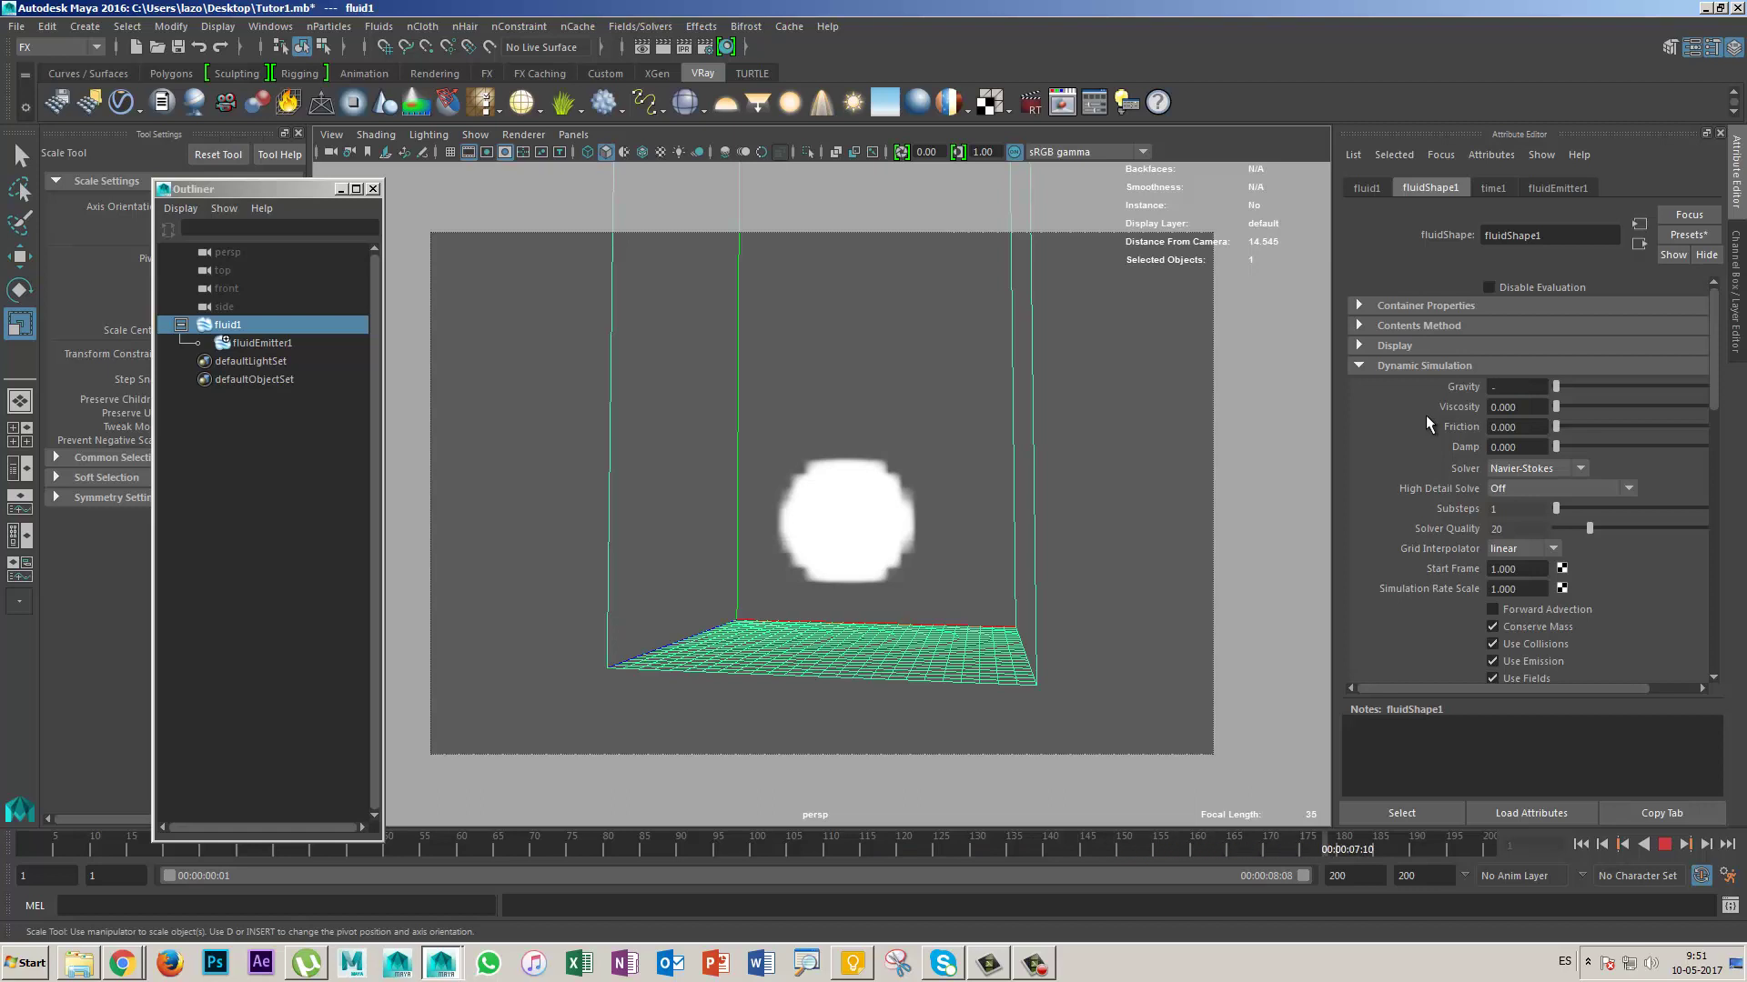
{"action": "key", "text": "Return"}
{"action": "key", "text": "Down"}
{"action": "key", "text": "w"}
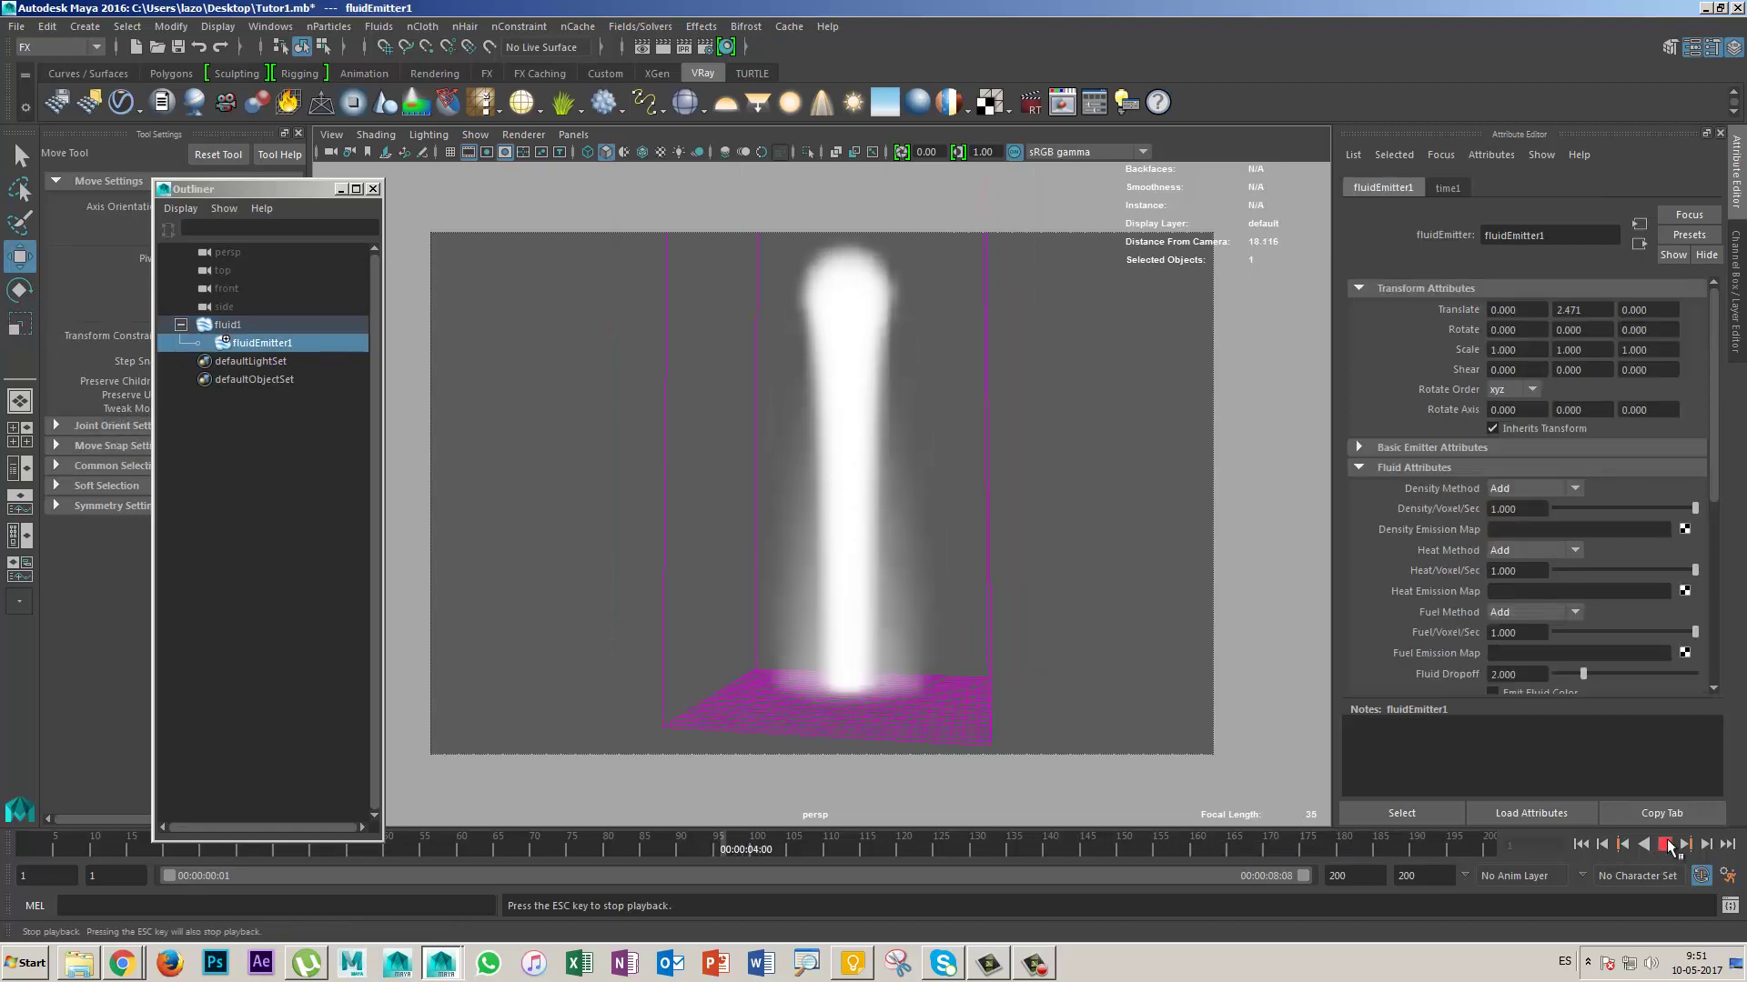
{"action": "key", "text": "Escape"}
{"action": "left_click_drag", "start_coordinate": [1065, 646], "coordinate": [827, 671], "text": "alt"}
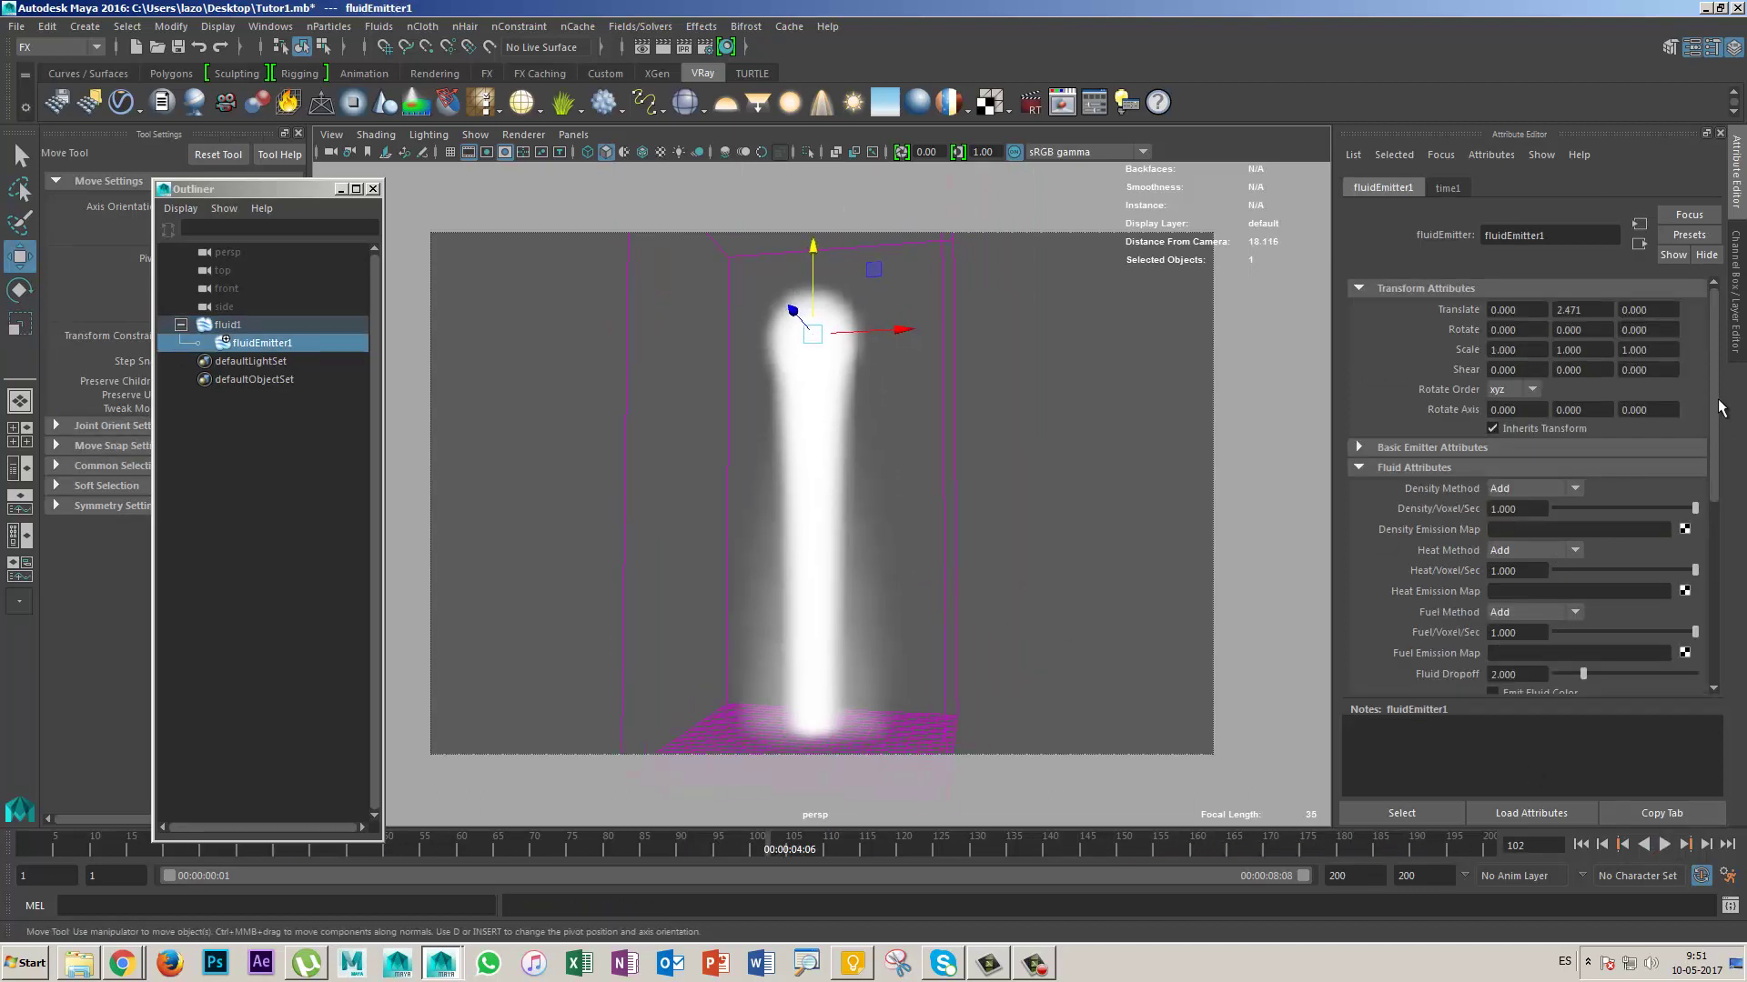
{"action": "left_click_drag", "start_coordinate": [1017, 387], "coordinate": [876, 509]}
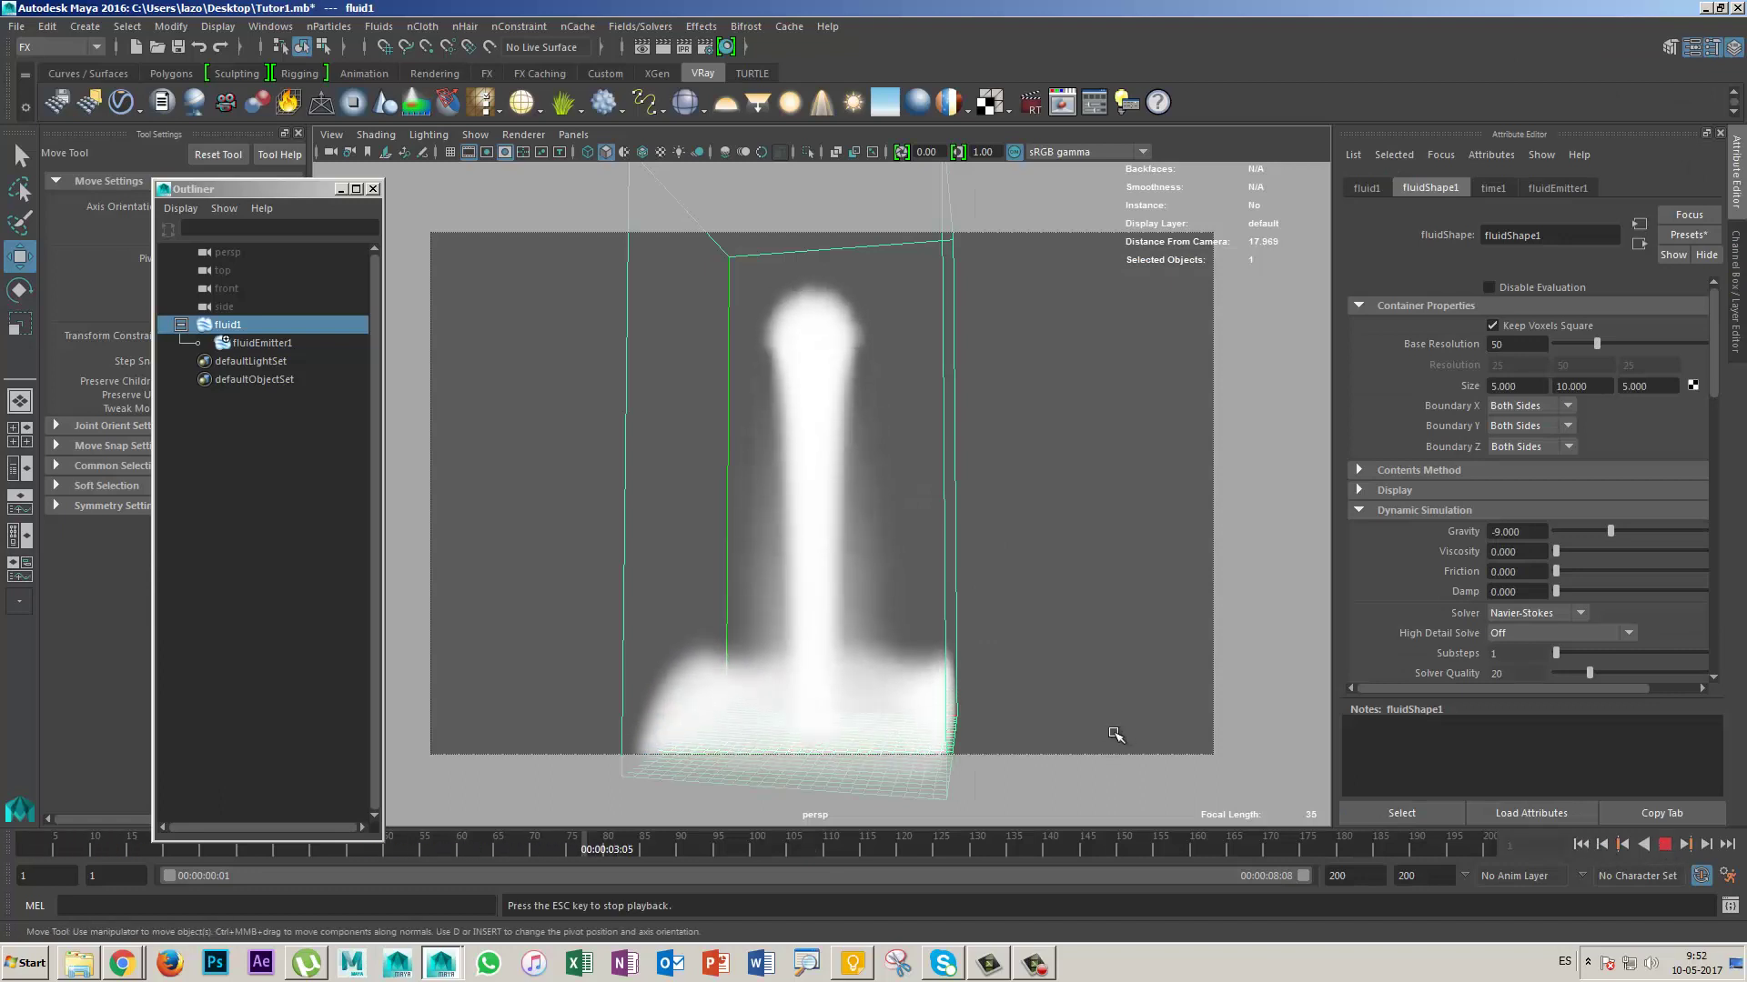
{"action": "left_click_drag", "start_coordinate": [1108, 729], "coordinate": [1000, 567], "text": "alt"}
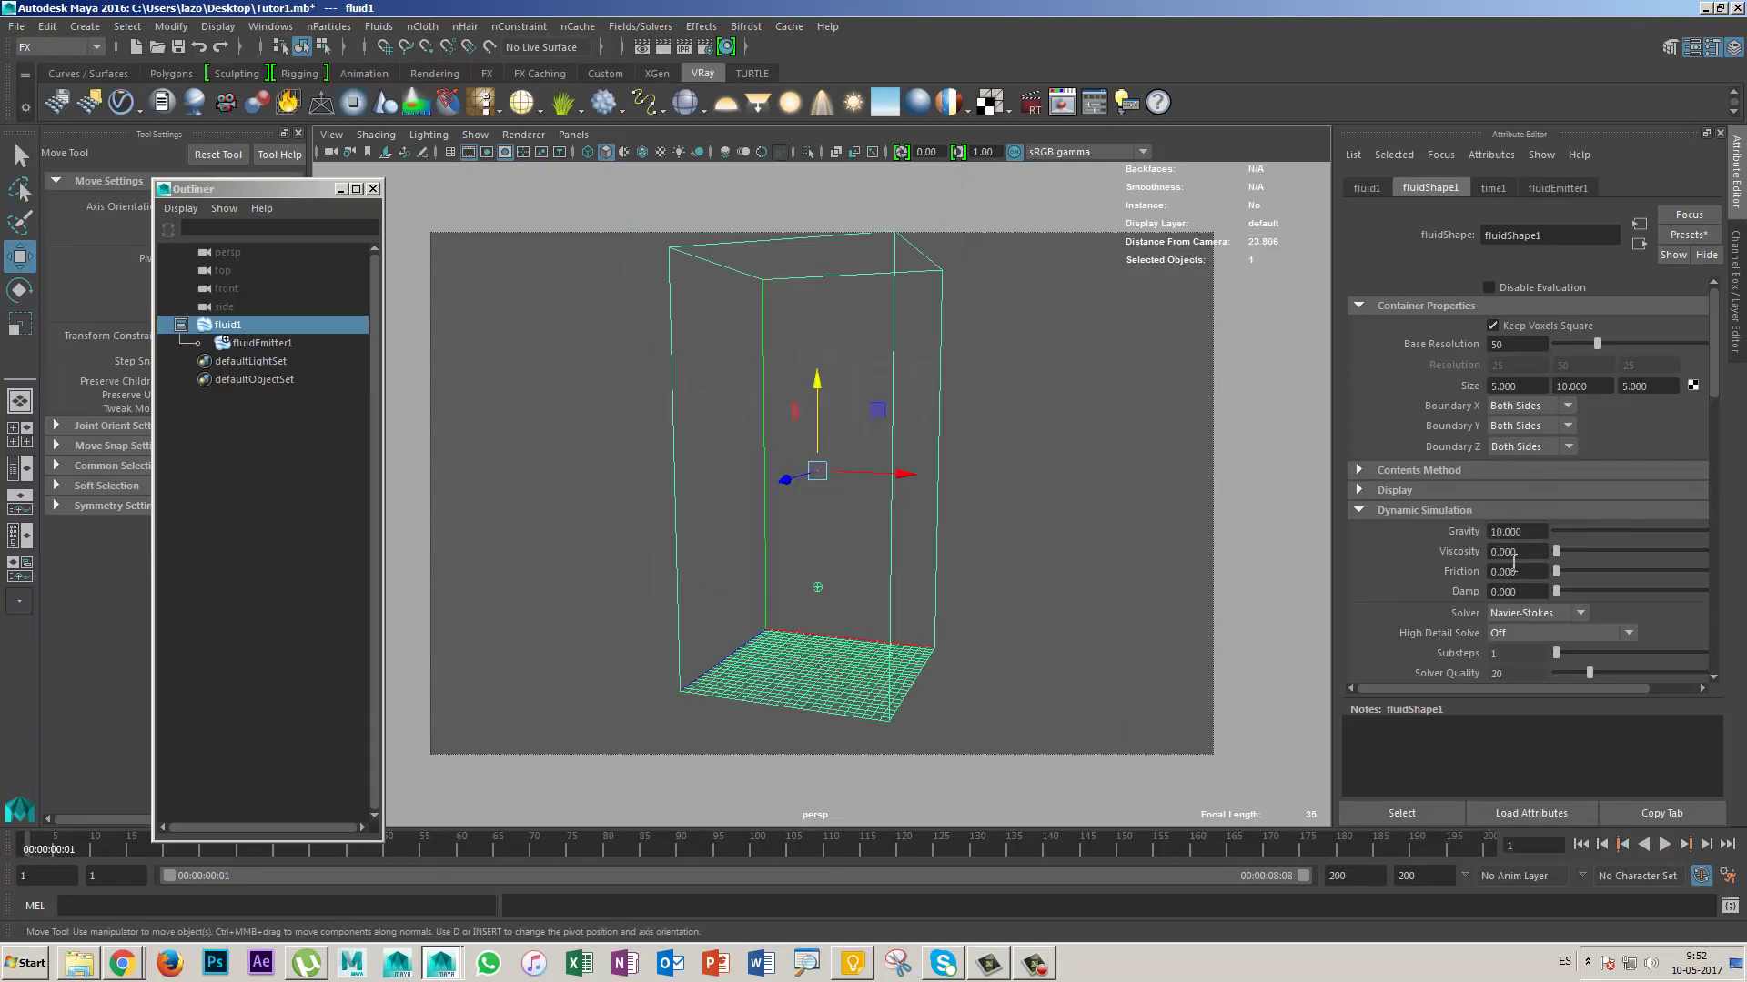
Step: Set Simulation Rate Scale to 5 and play the simulation
{"action": "scroll", "coordinate": [1514, 563], "scroll_direction": "down", "scroll_amount": 3}
{"action": "scroll", "coordinate": [1514, 562], "scroll_direction": "down", "scroll_amount": 2}
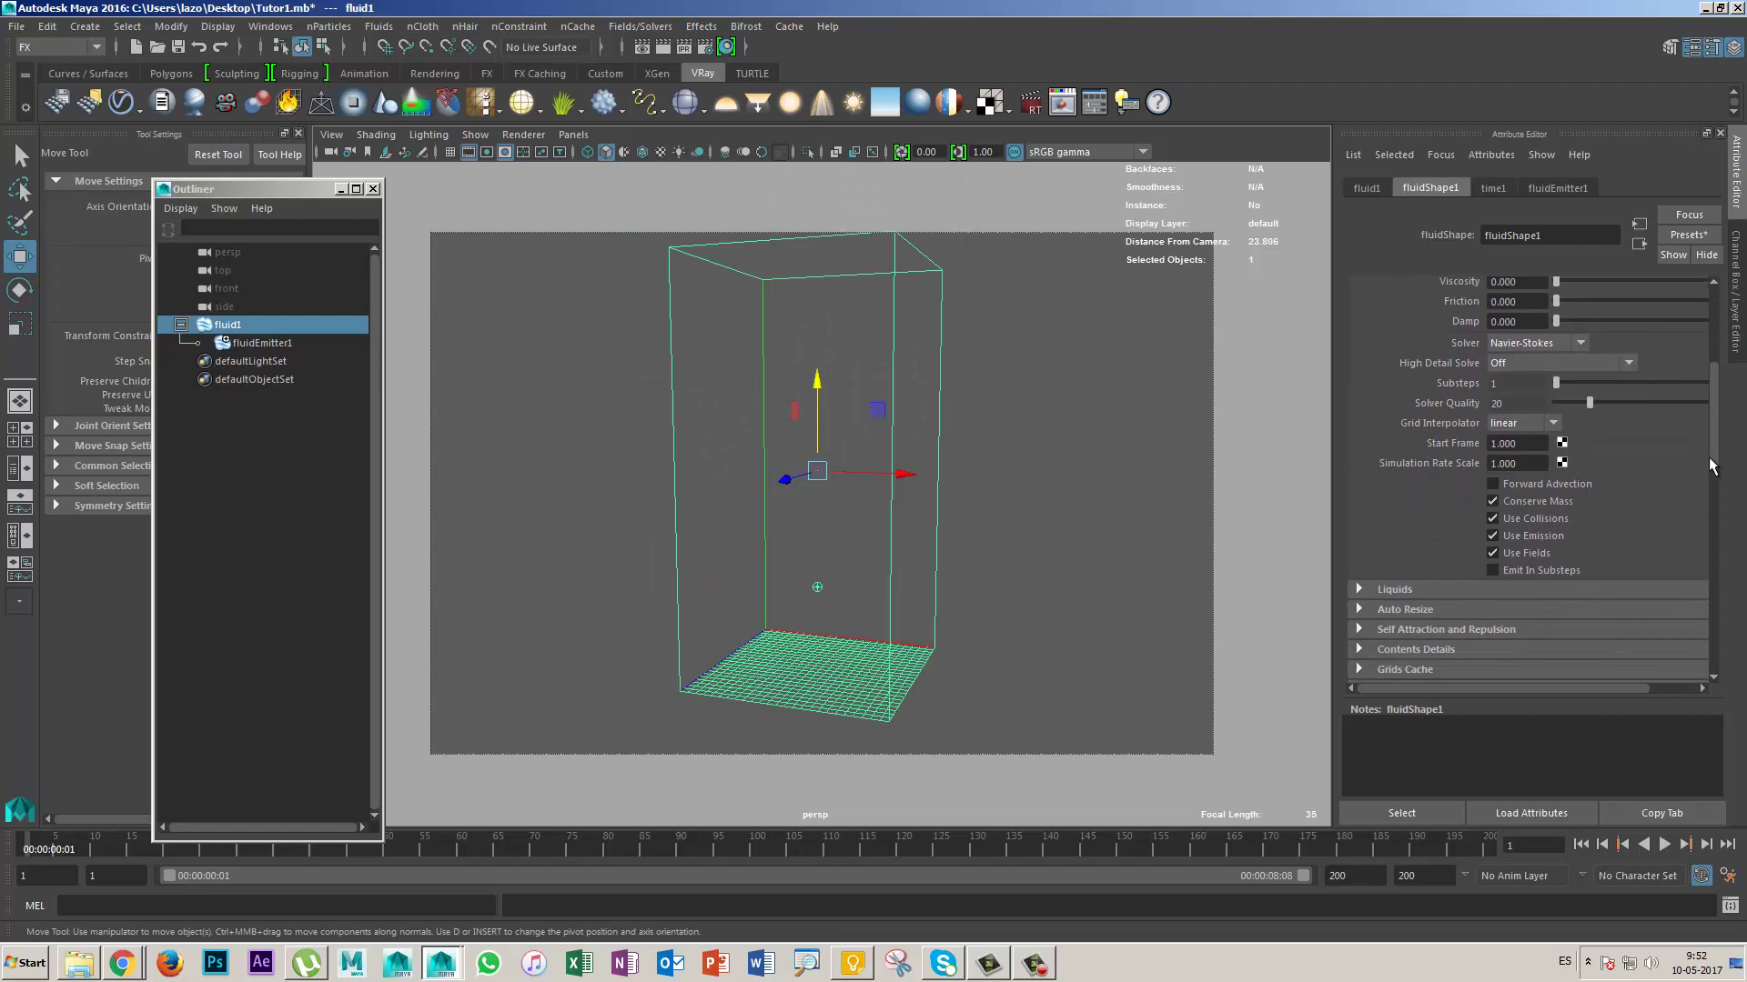
{"action": "left_click", "coordinate": [1543, 464]}
{"action": "type", "text": "5"}
{"action": "key", "text": "Return"}
{"action": "key", "text": "alt+v"}
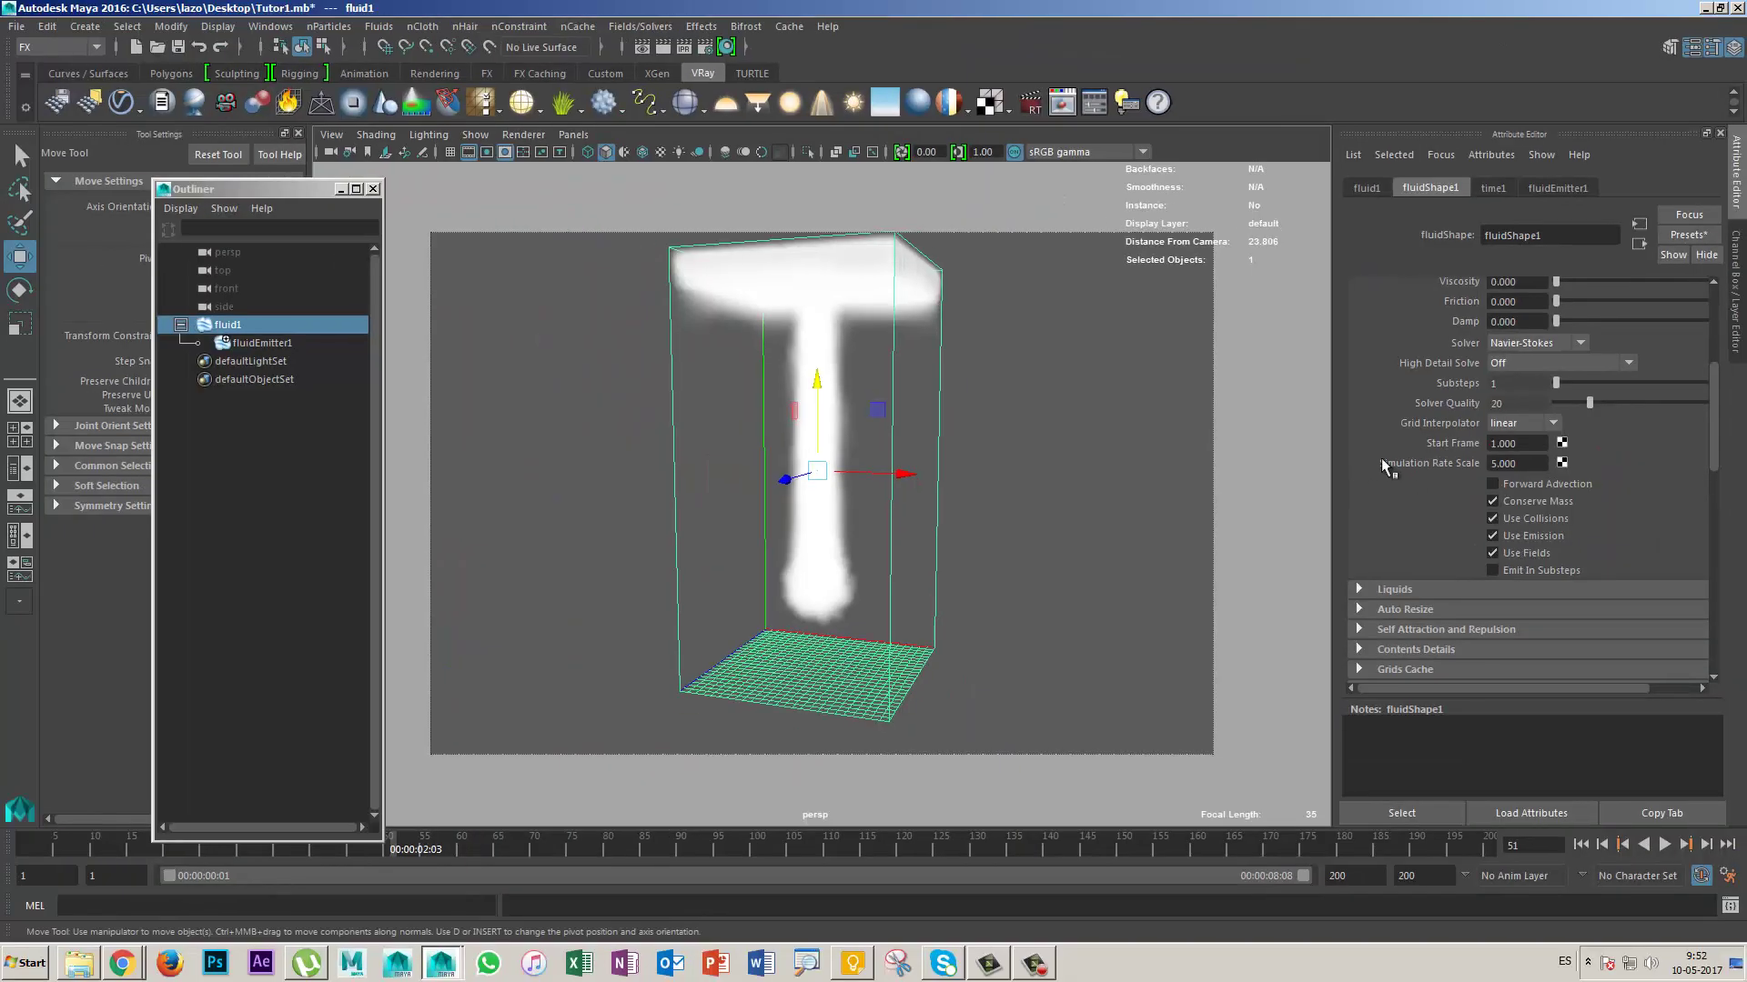
Step: Change Simulation Rate Scale to 0.2 and replay the slower smoke
{"action": "key", "text": "BackSpace"}
{"action": "type", "text": "2"}
{"action": "key", "text": "Return"}
{"action": "left_click", "coordinate": [1664, 844]}
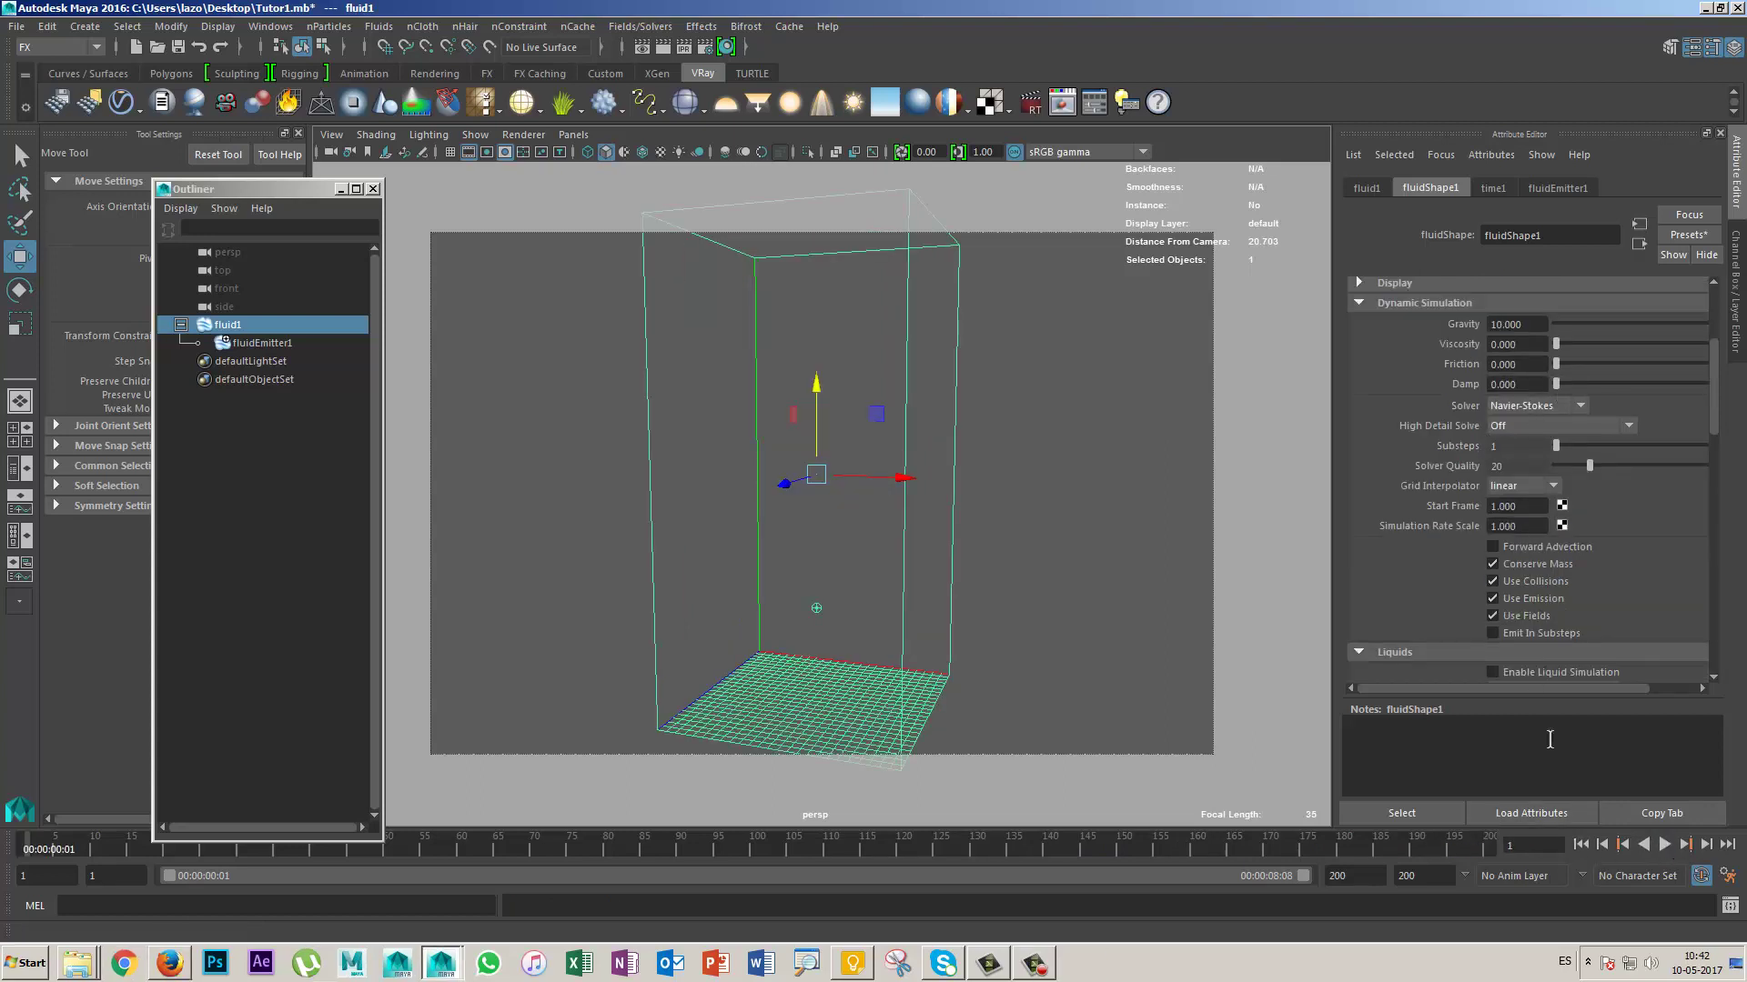
Step: Raise Damp to 1 and replay the plume from the start to see it held back
{"action": "left_click", "coordinate": [1666, 846]}
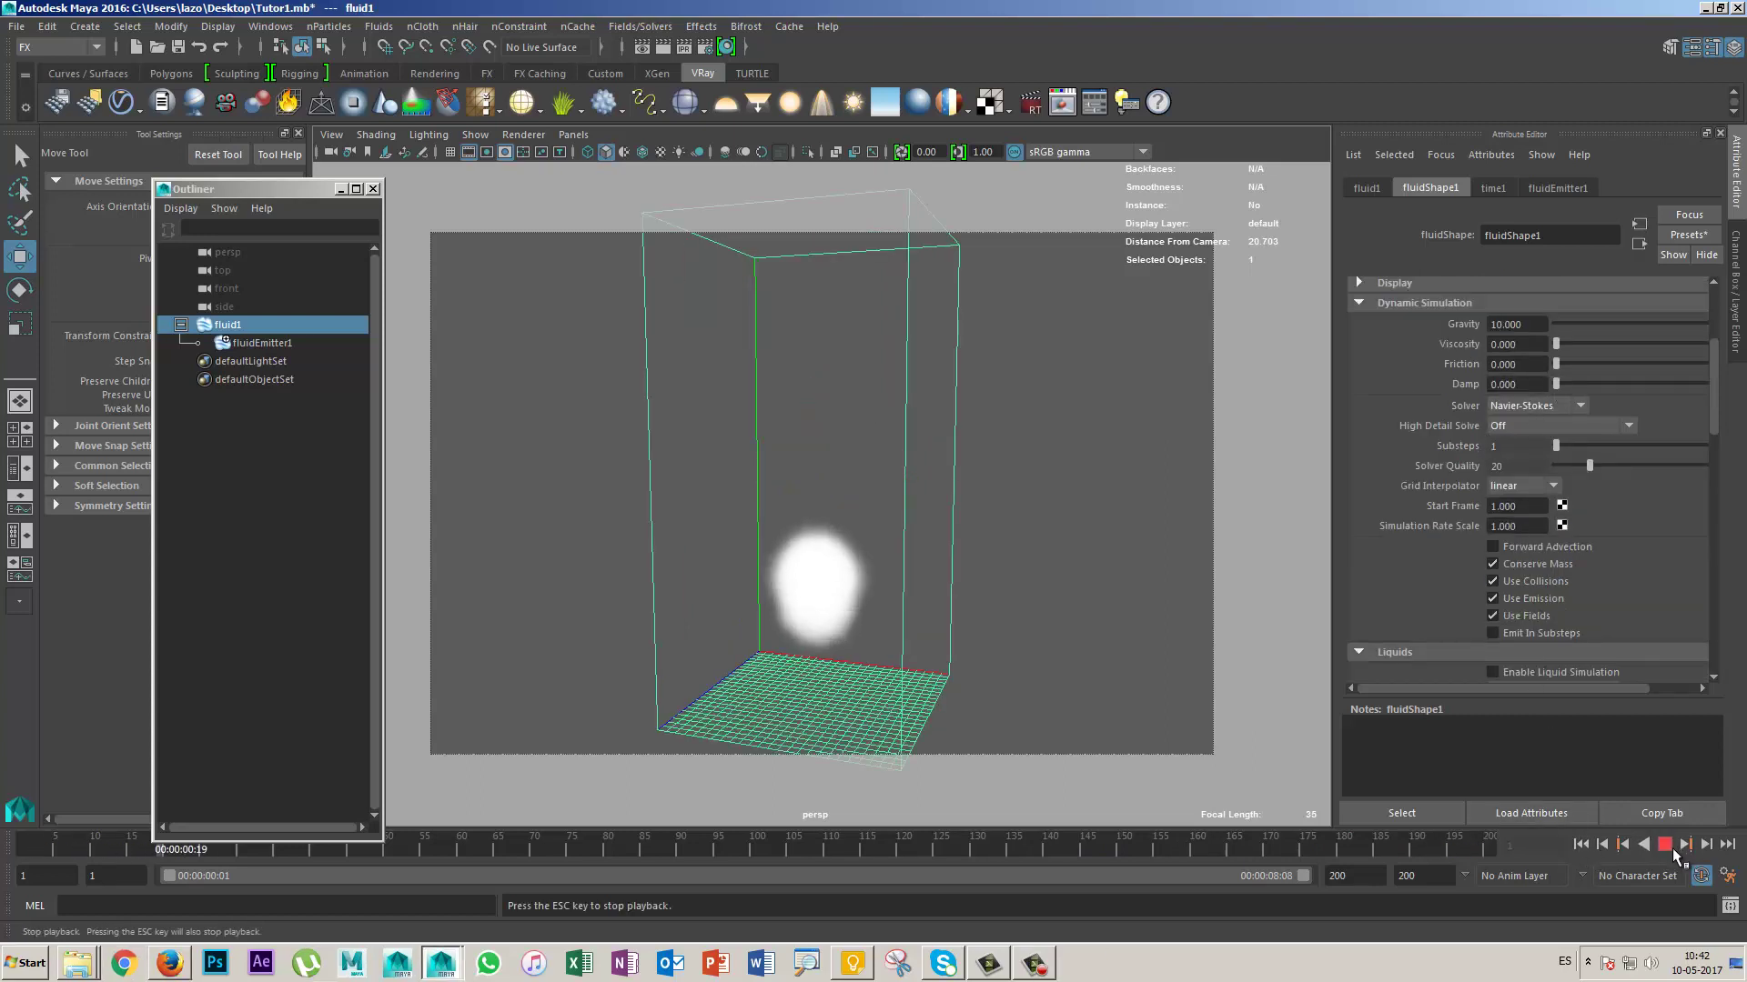
{"action": "left_click", "coordinate": [1668, 846]}
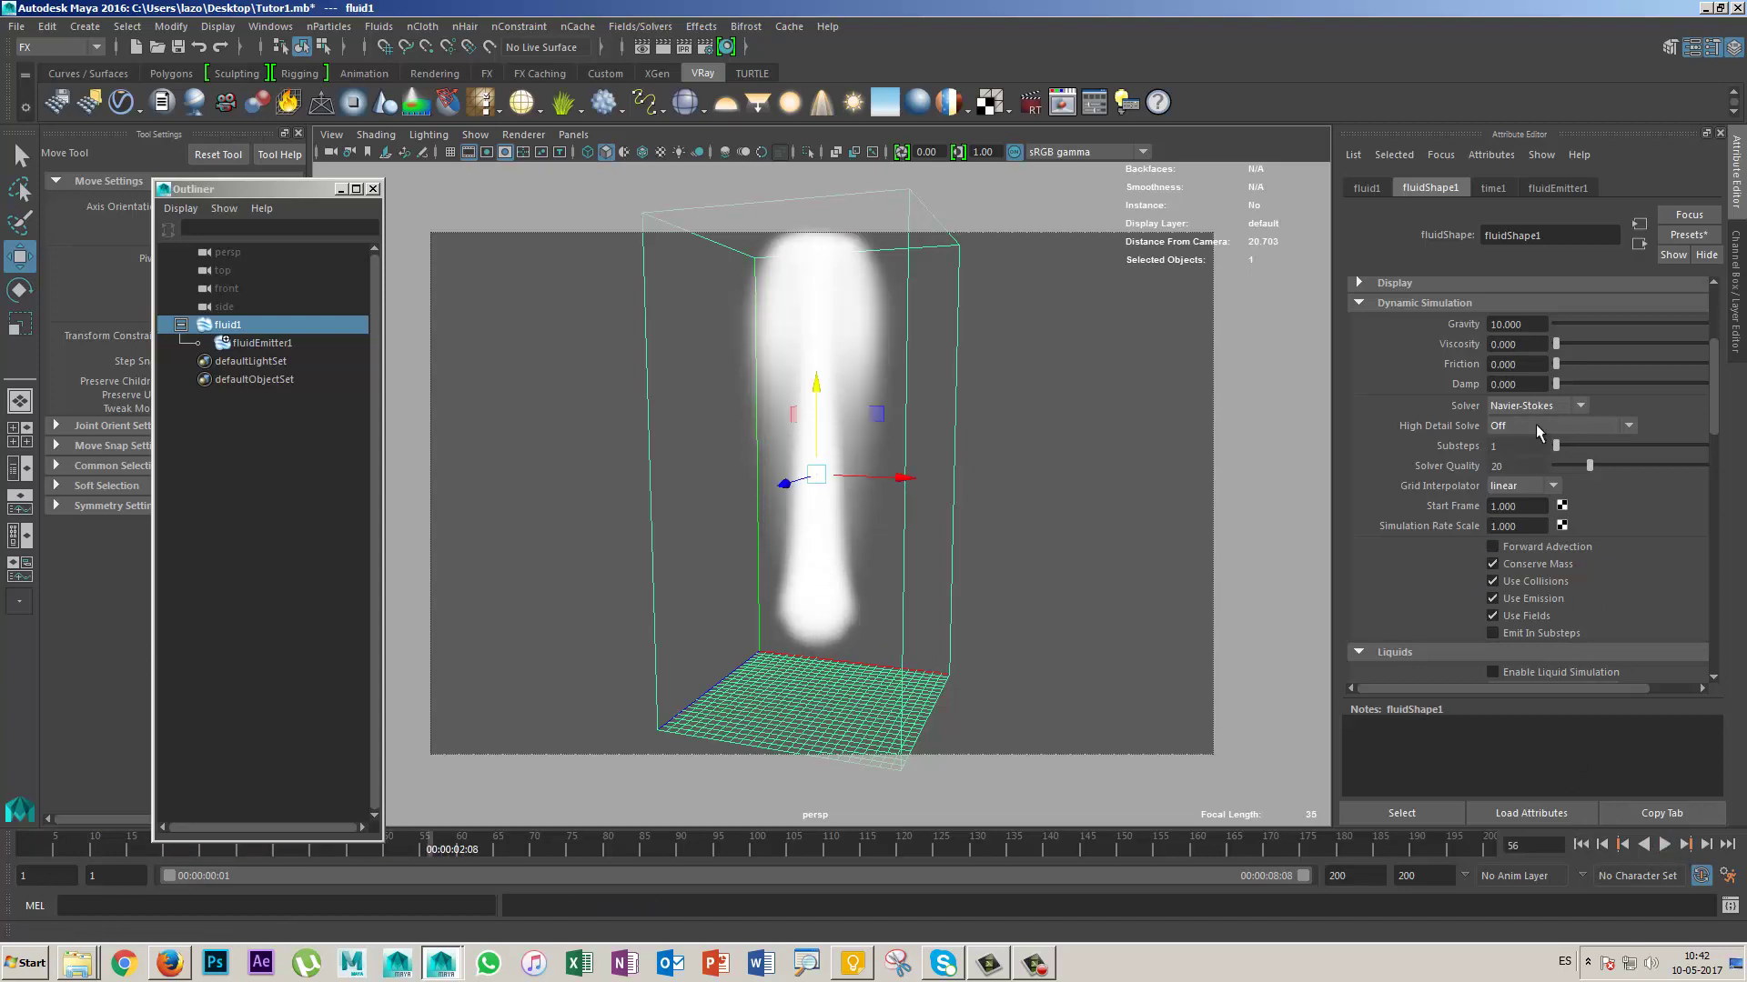
{"action": "left_click_drag", "start_coordinate": [1556, 389], "coordinate": [1571, 393]}
{"action": "left_click", "coordinate": [1580, 844]}
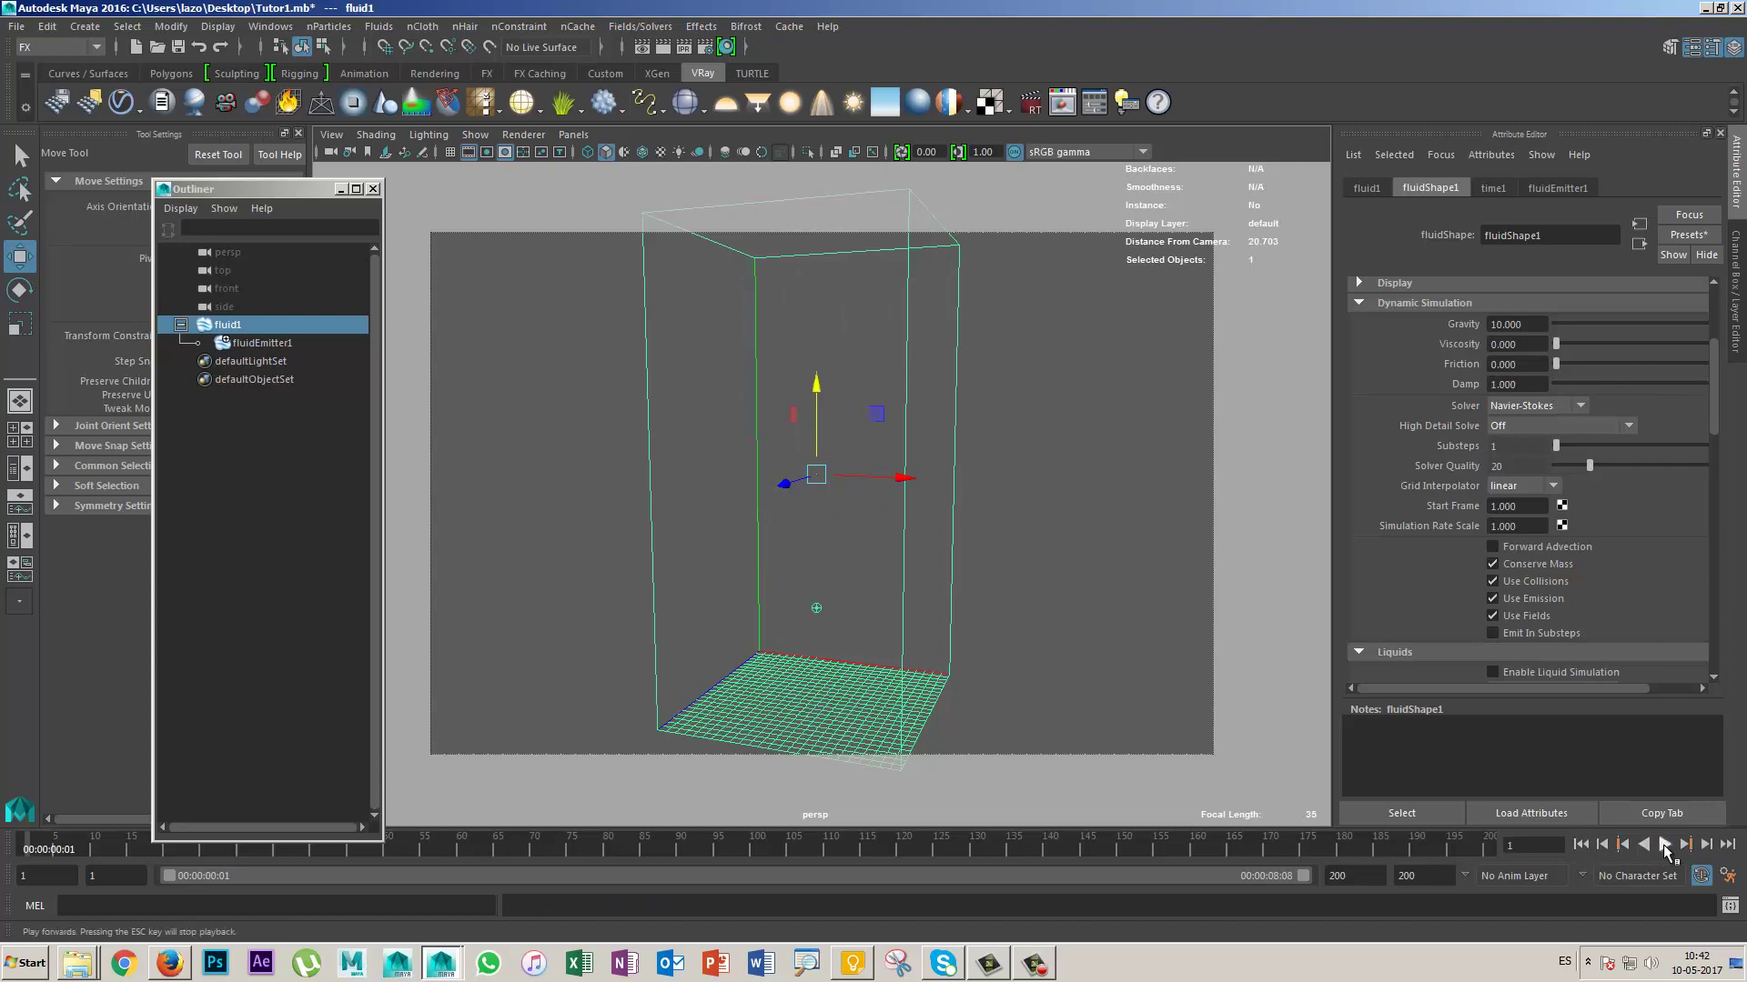
{"action": "left_click", "coordinate": [1667, 846]}
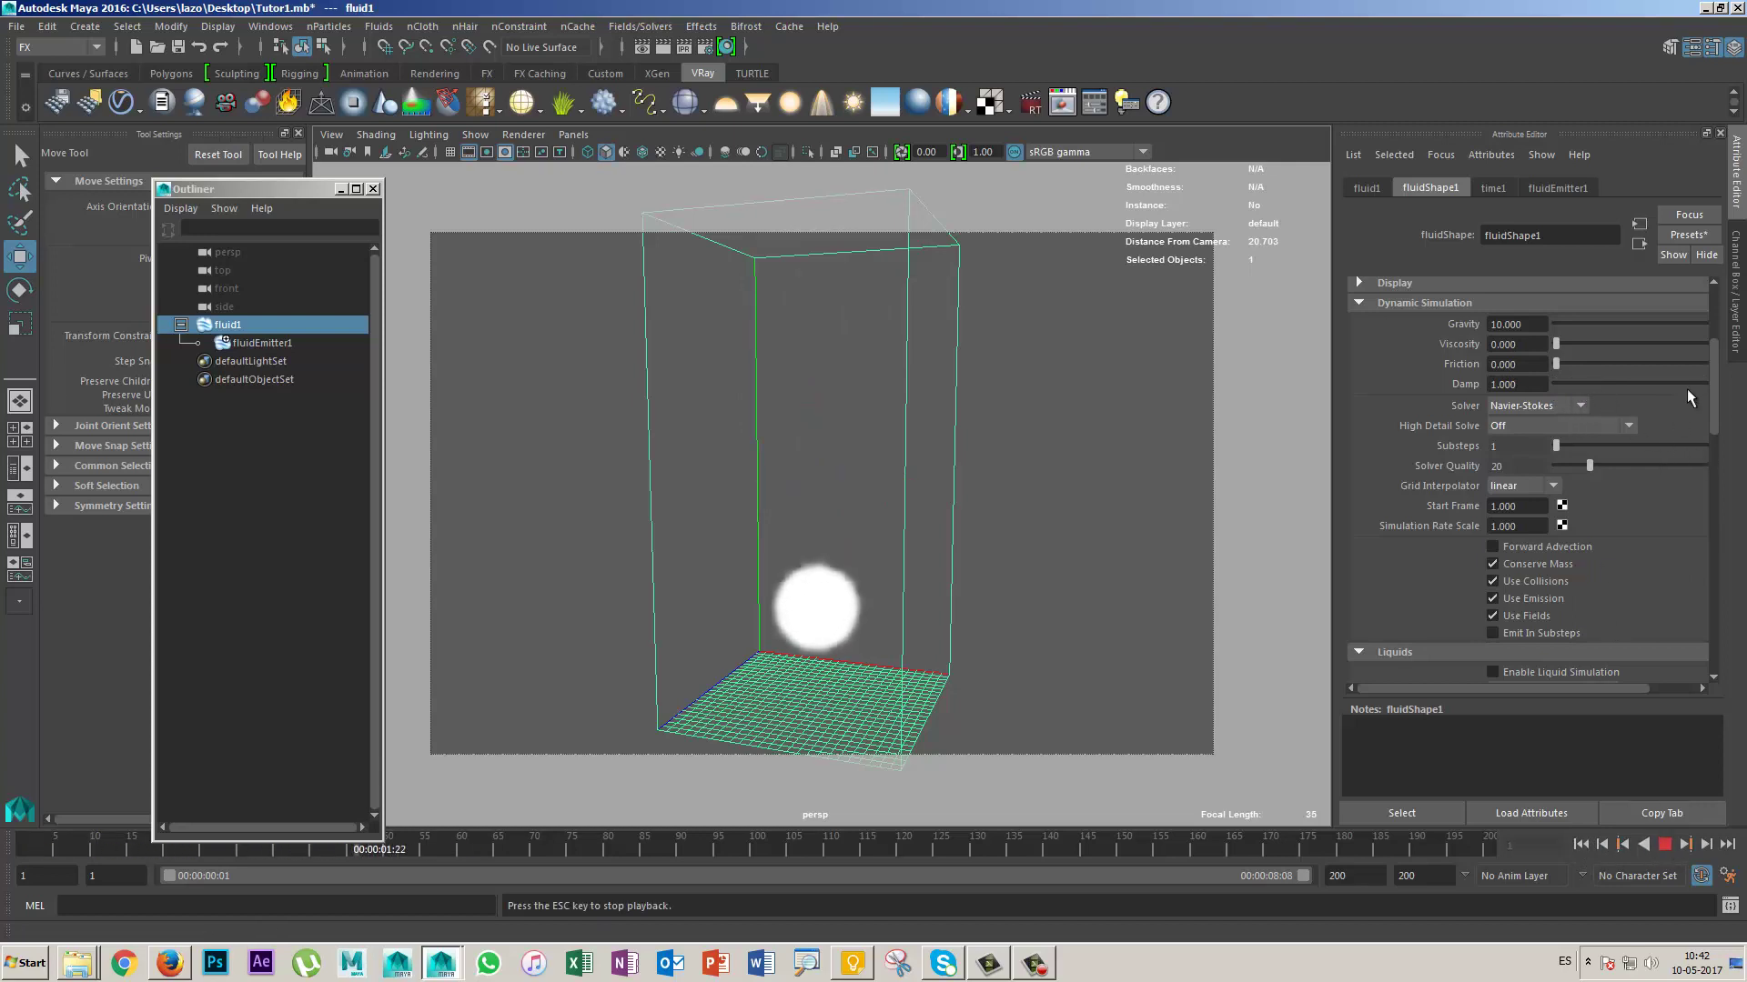
Step: Compare Damp around 0.75 and higher values while replaying the smoke
{"action": "left_click_drag", "start_coordinate": [1688, 384], "coordinate": [1557, 386]}
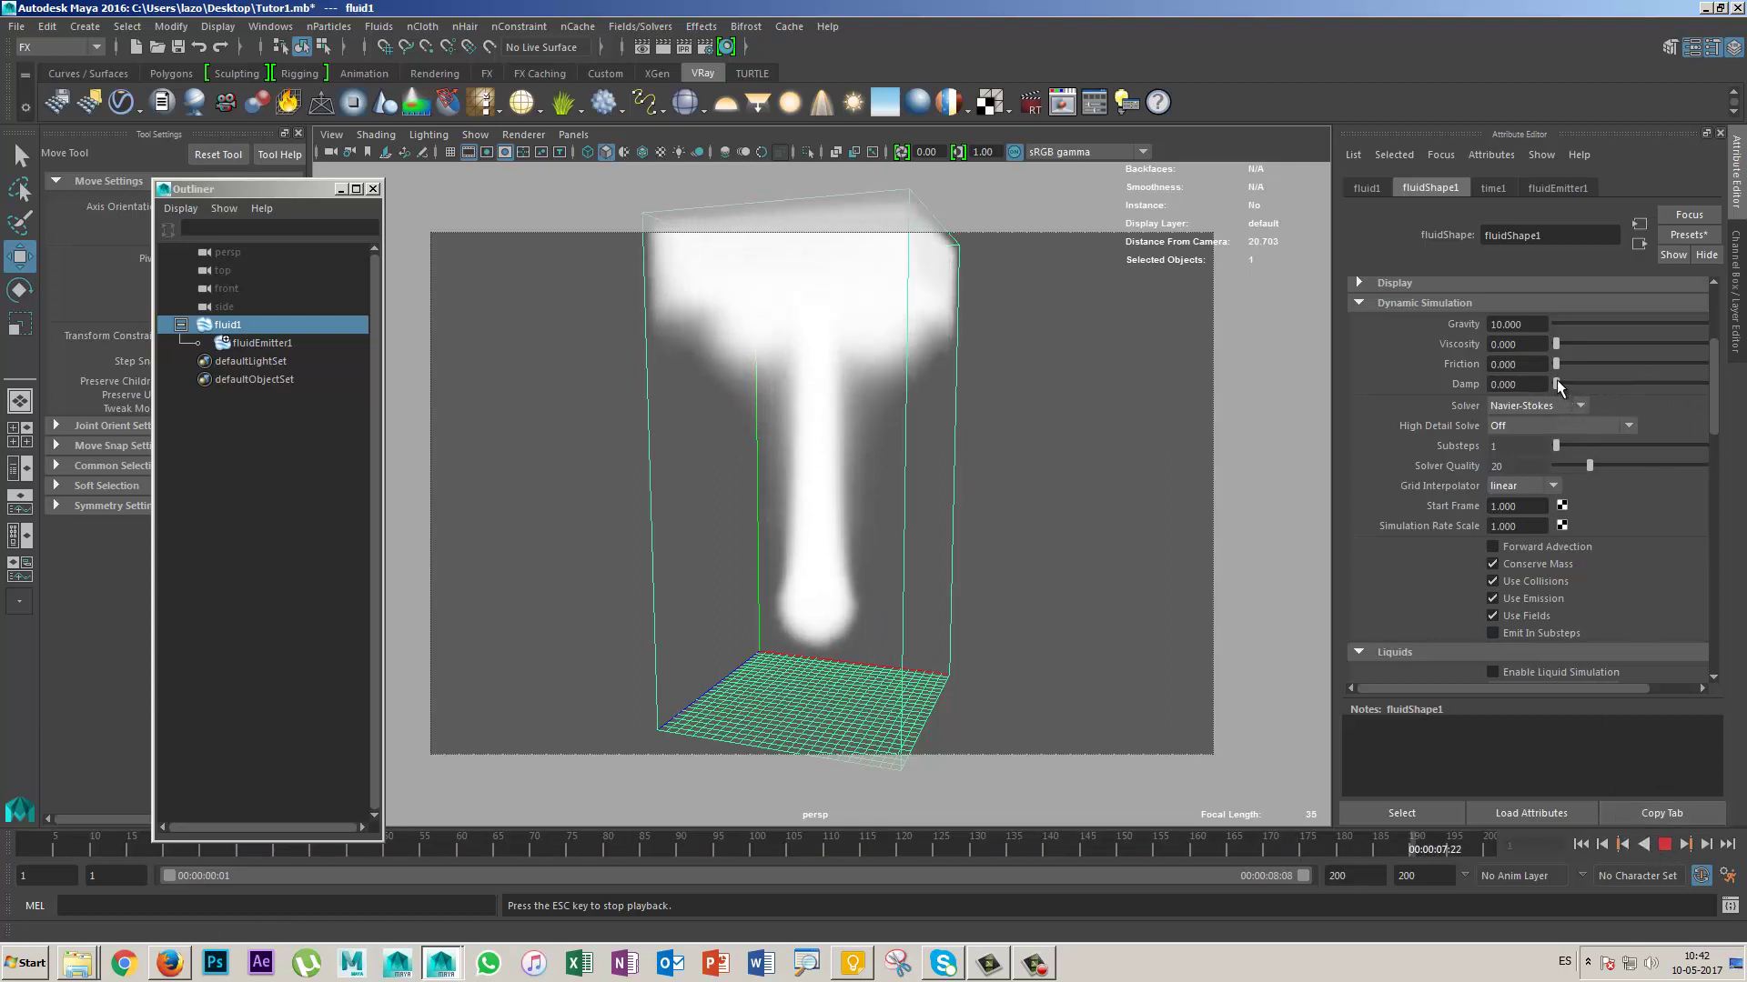
{"action": "left_click", "coordinate": [1665, 844]}
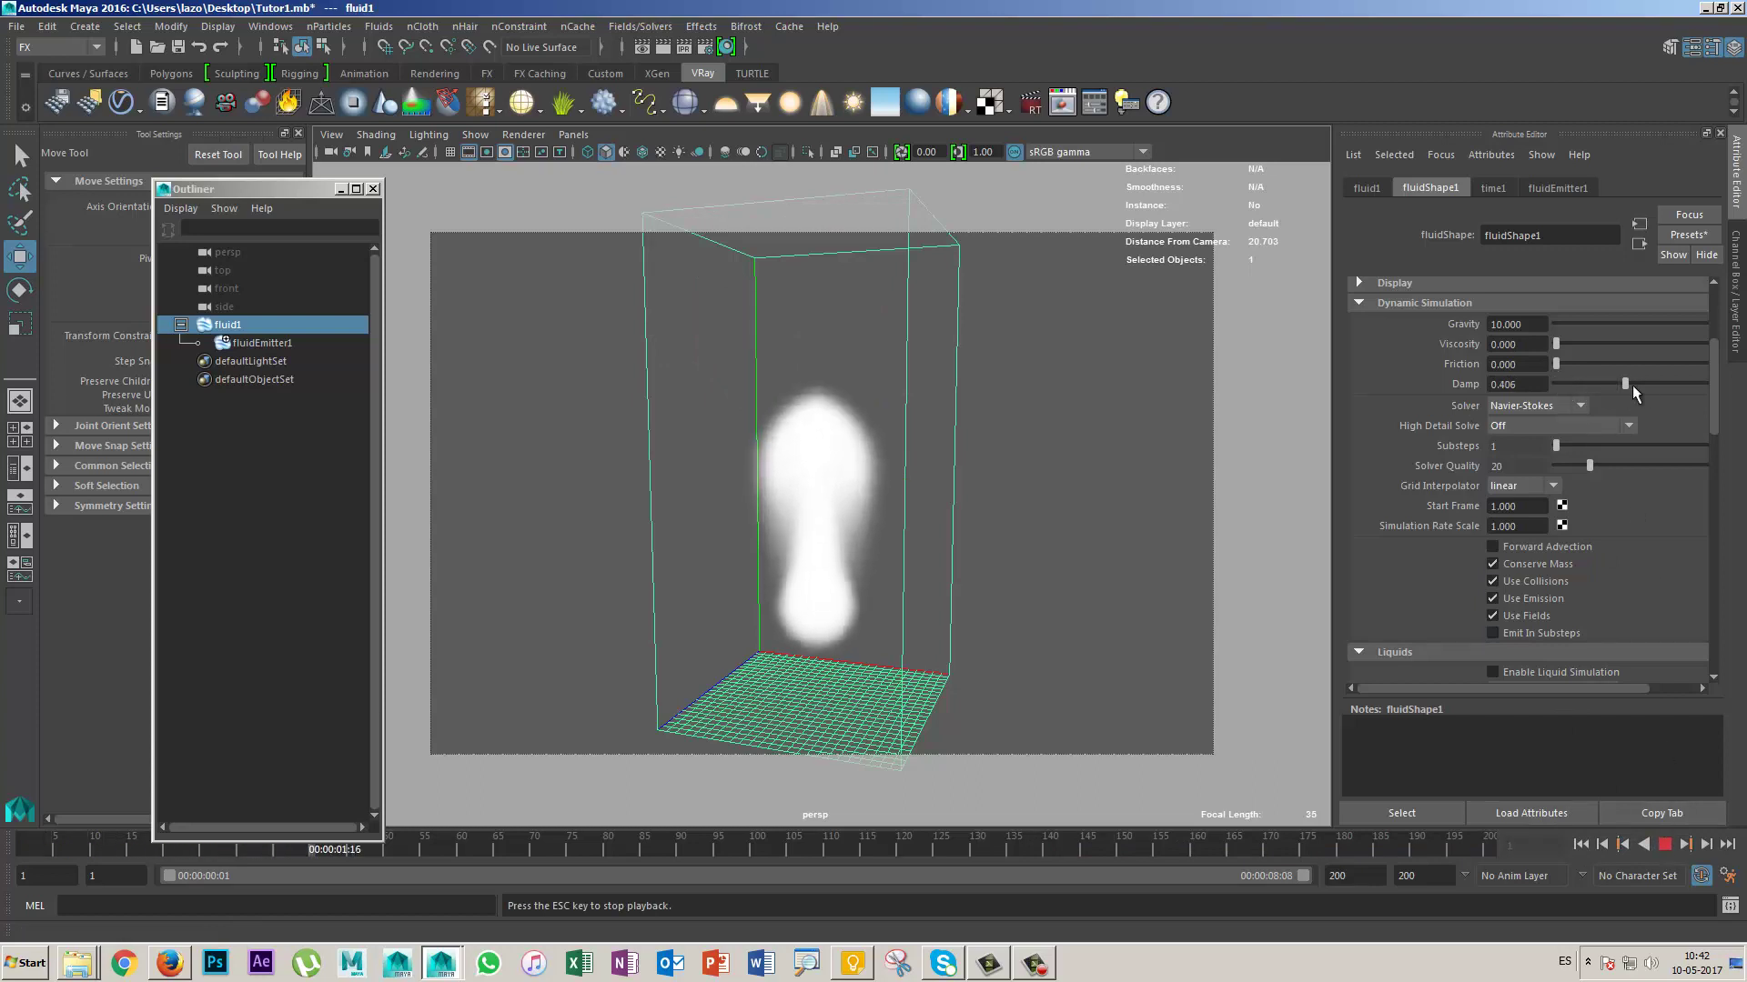
{"action": "left_click_drag", "start_coordinate": [1632, 384], "coordinate": [1679, 384]}
{"action": "left_click", "coordinate": [1664, 844]}
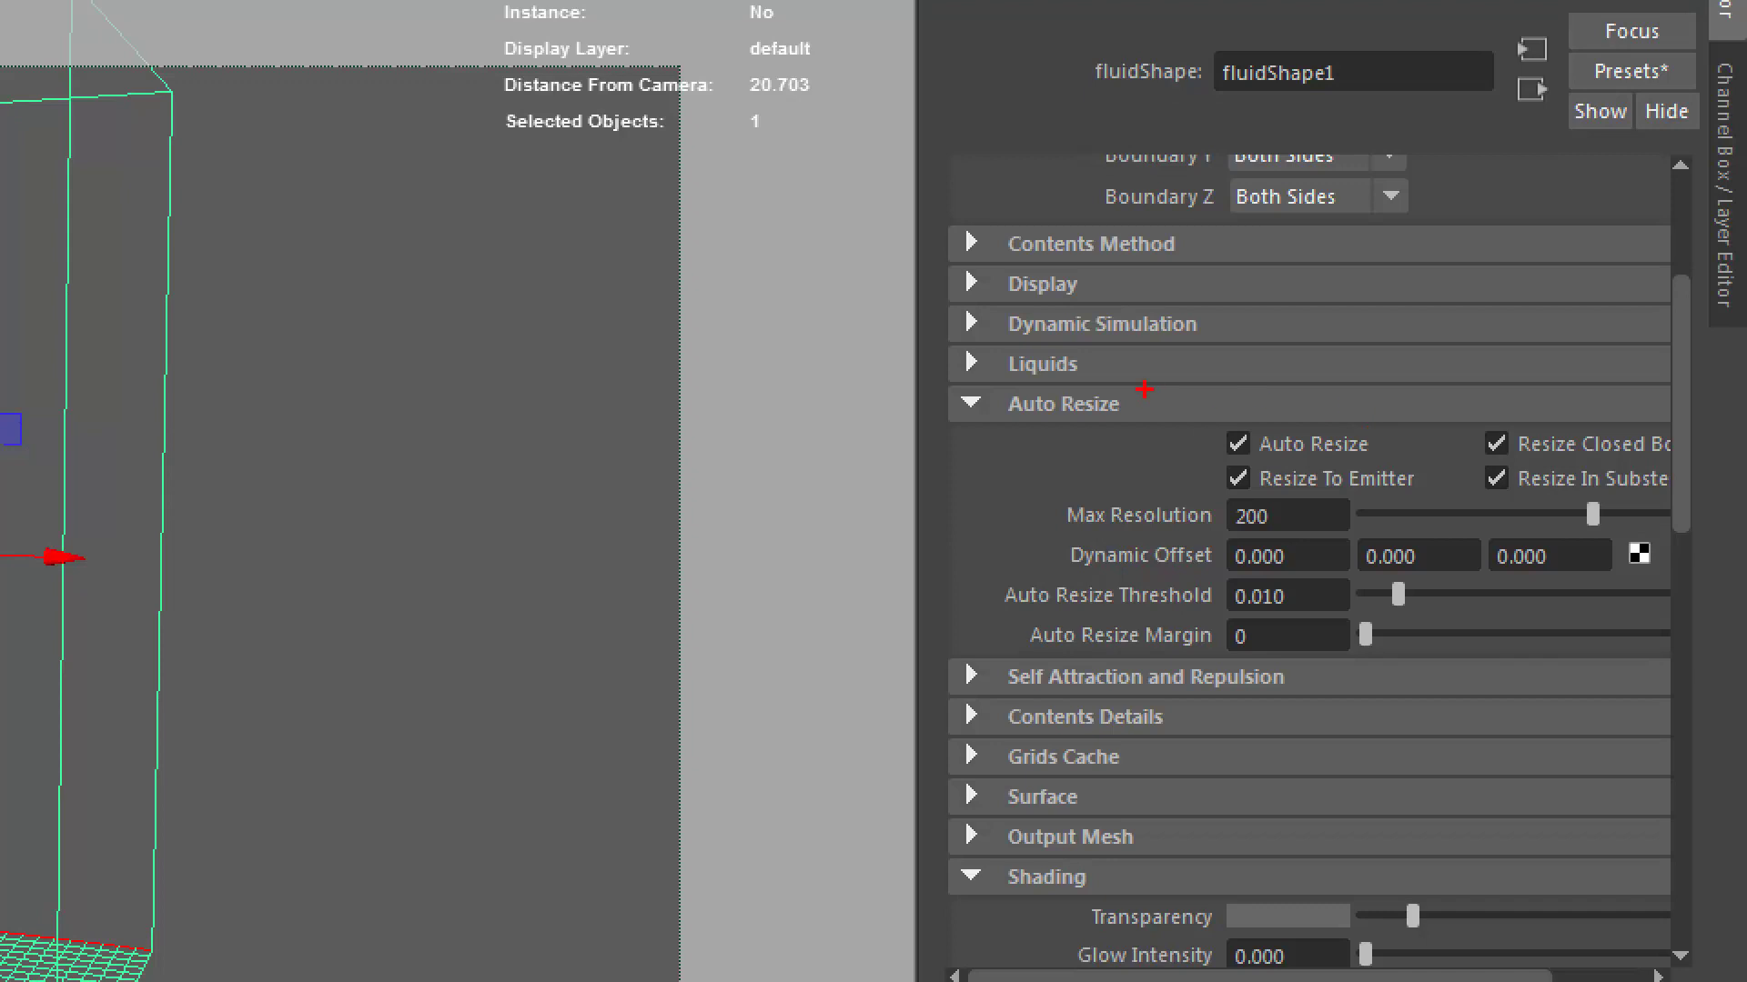
Step: Review the Liquids and Auto Resize settings, toggle Auto Resize, and preview the smoke playback
{"action": "left_click_drag", "start_coordinate": [1113, 362], "coordinate": [1256, 292]}
{"action": "left_click_drag", "start_coordinate": [836, 377], "coordinate": [935, 406]}
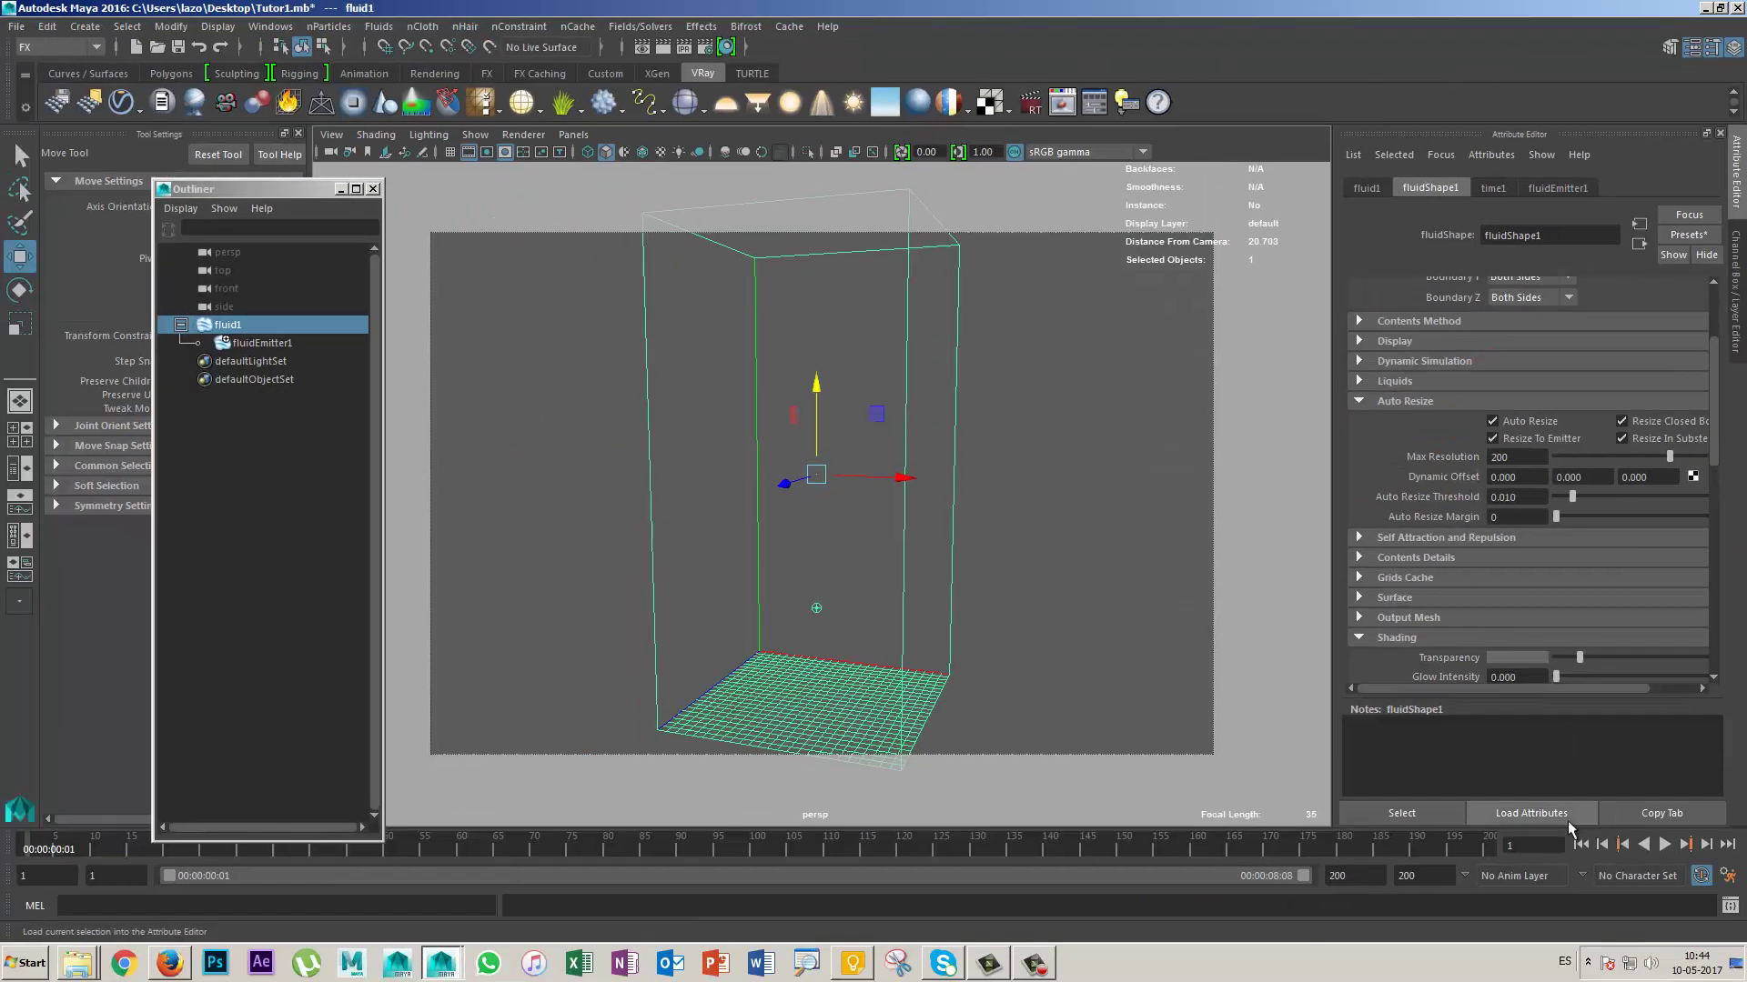
{"action": "left_click", "coordinate": [1528, 419]}
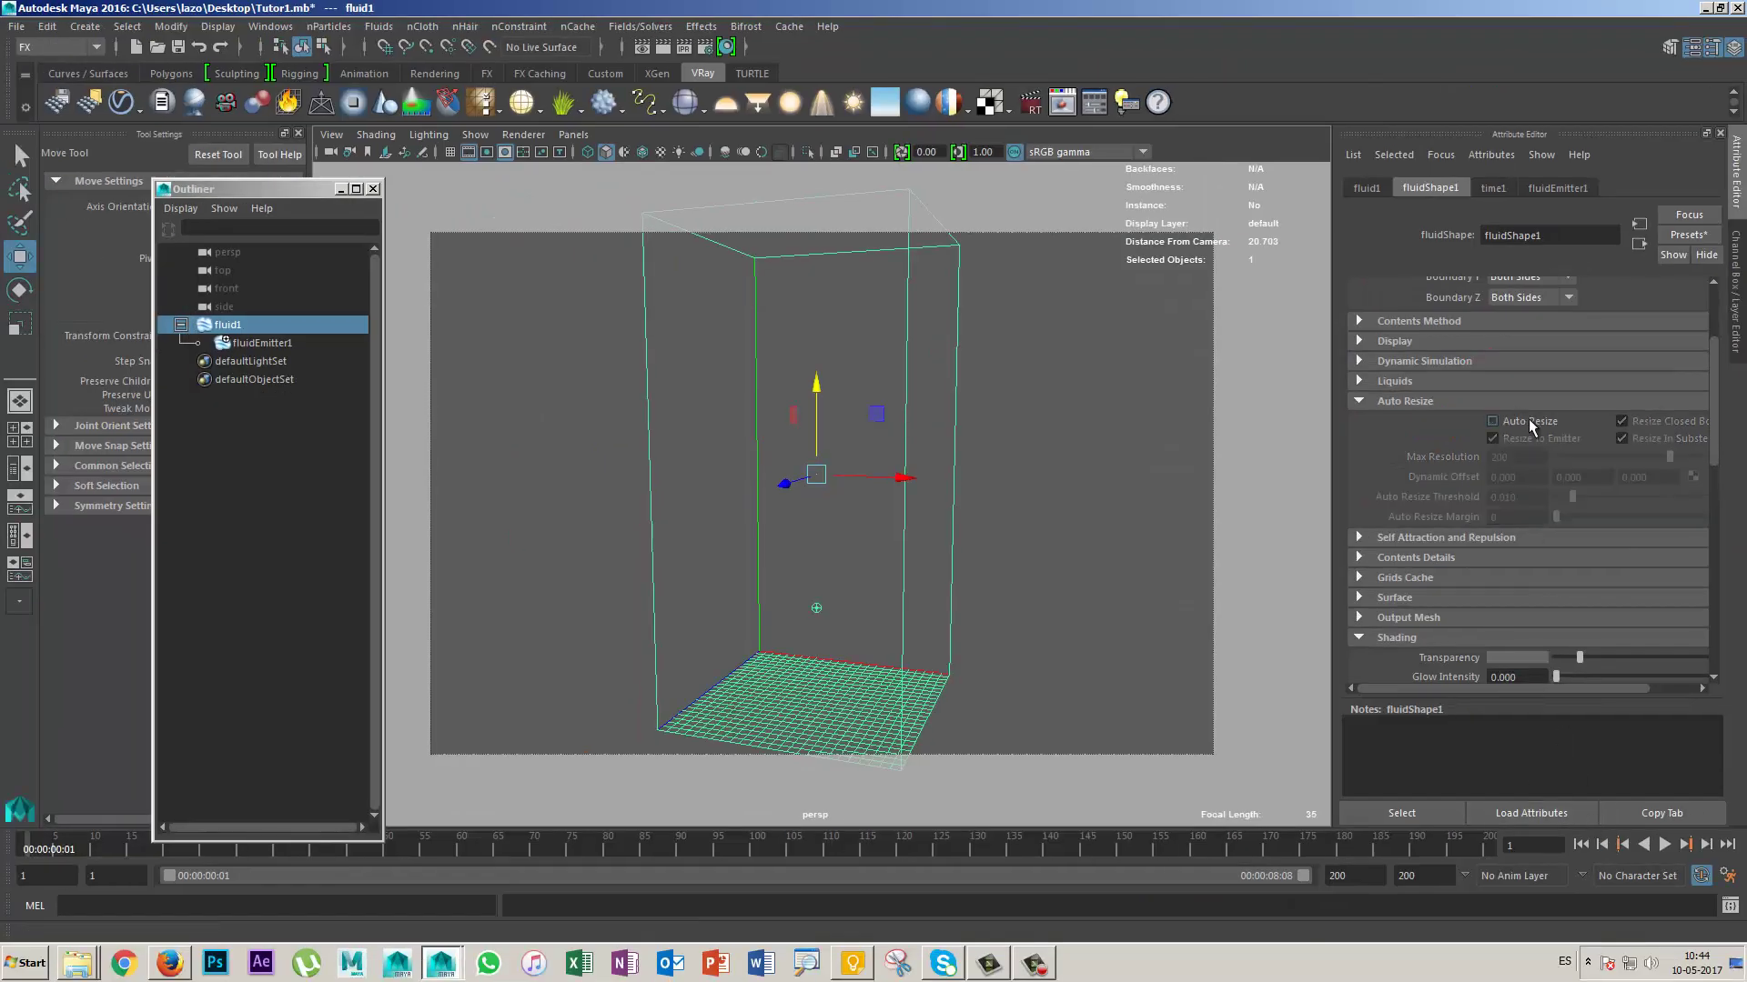
{"action": "left_click", "coordinate": [1664, 846]}
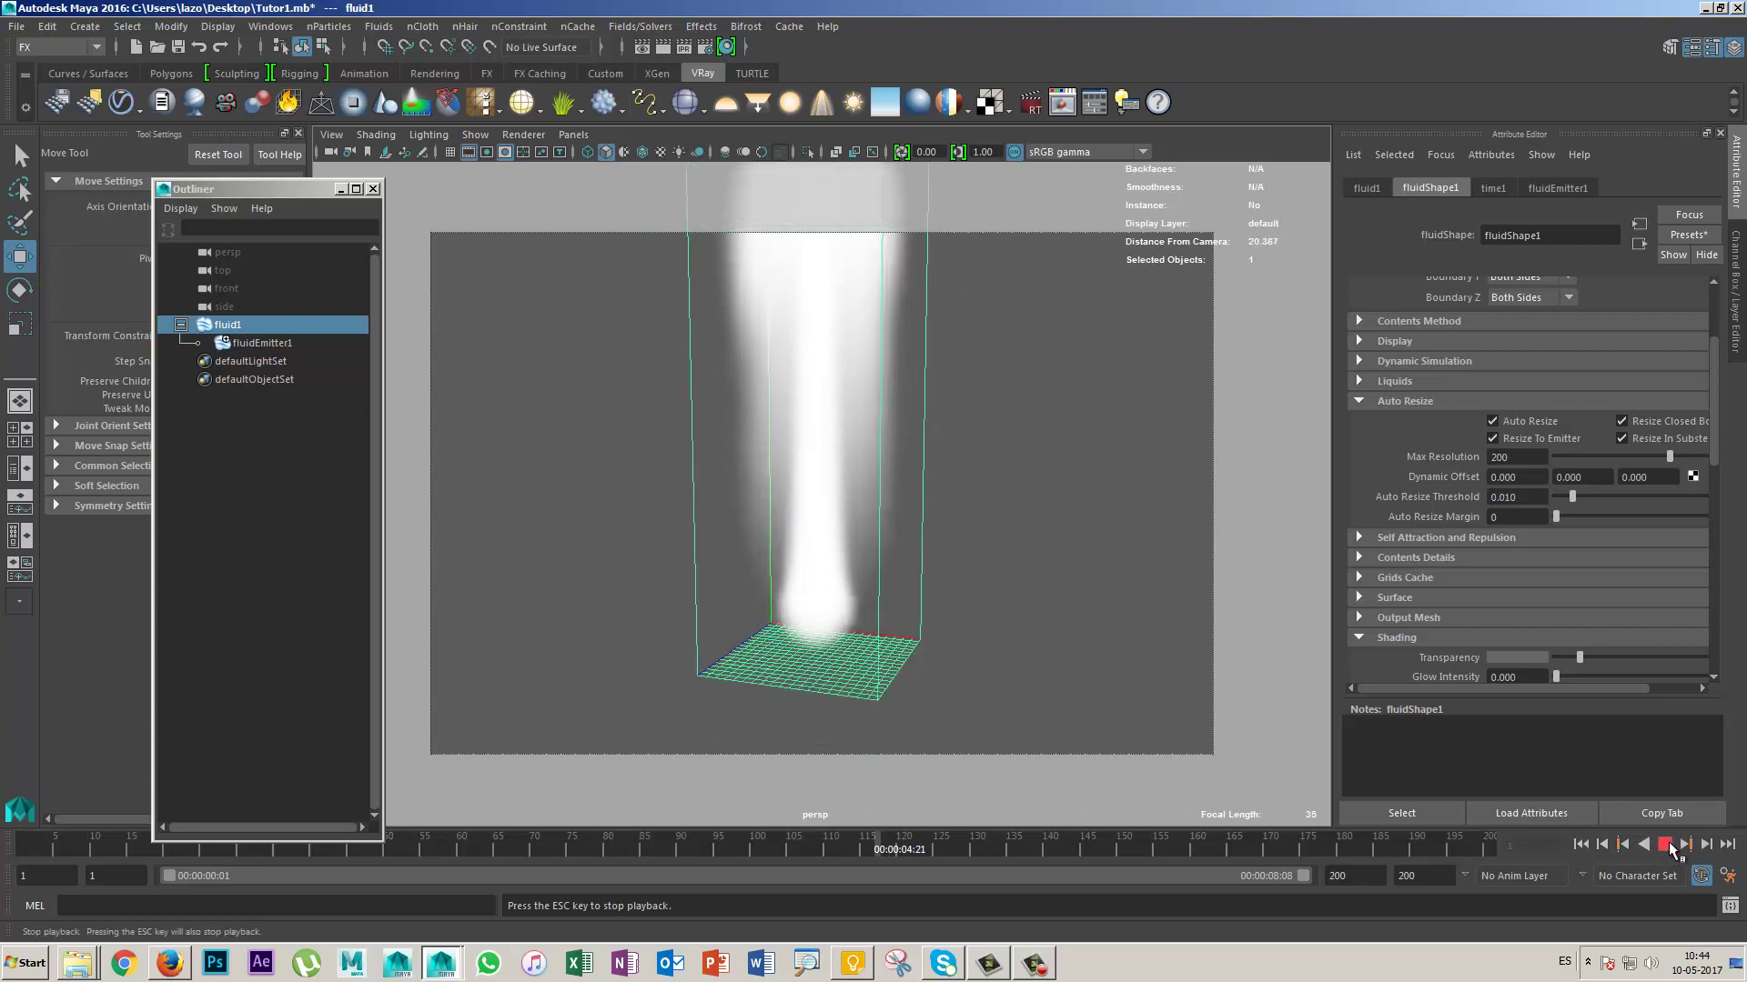
{"action": "left_click", "coordinate": [1665, 846]}
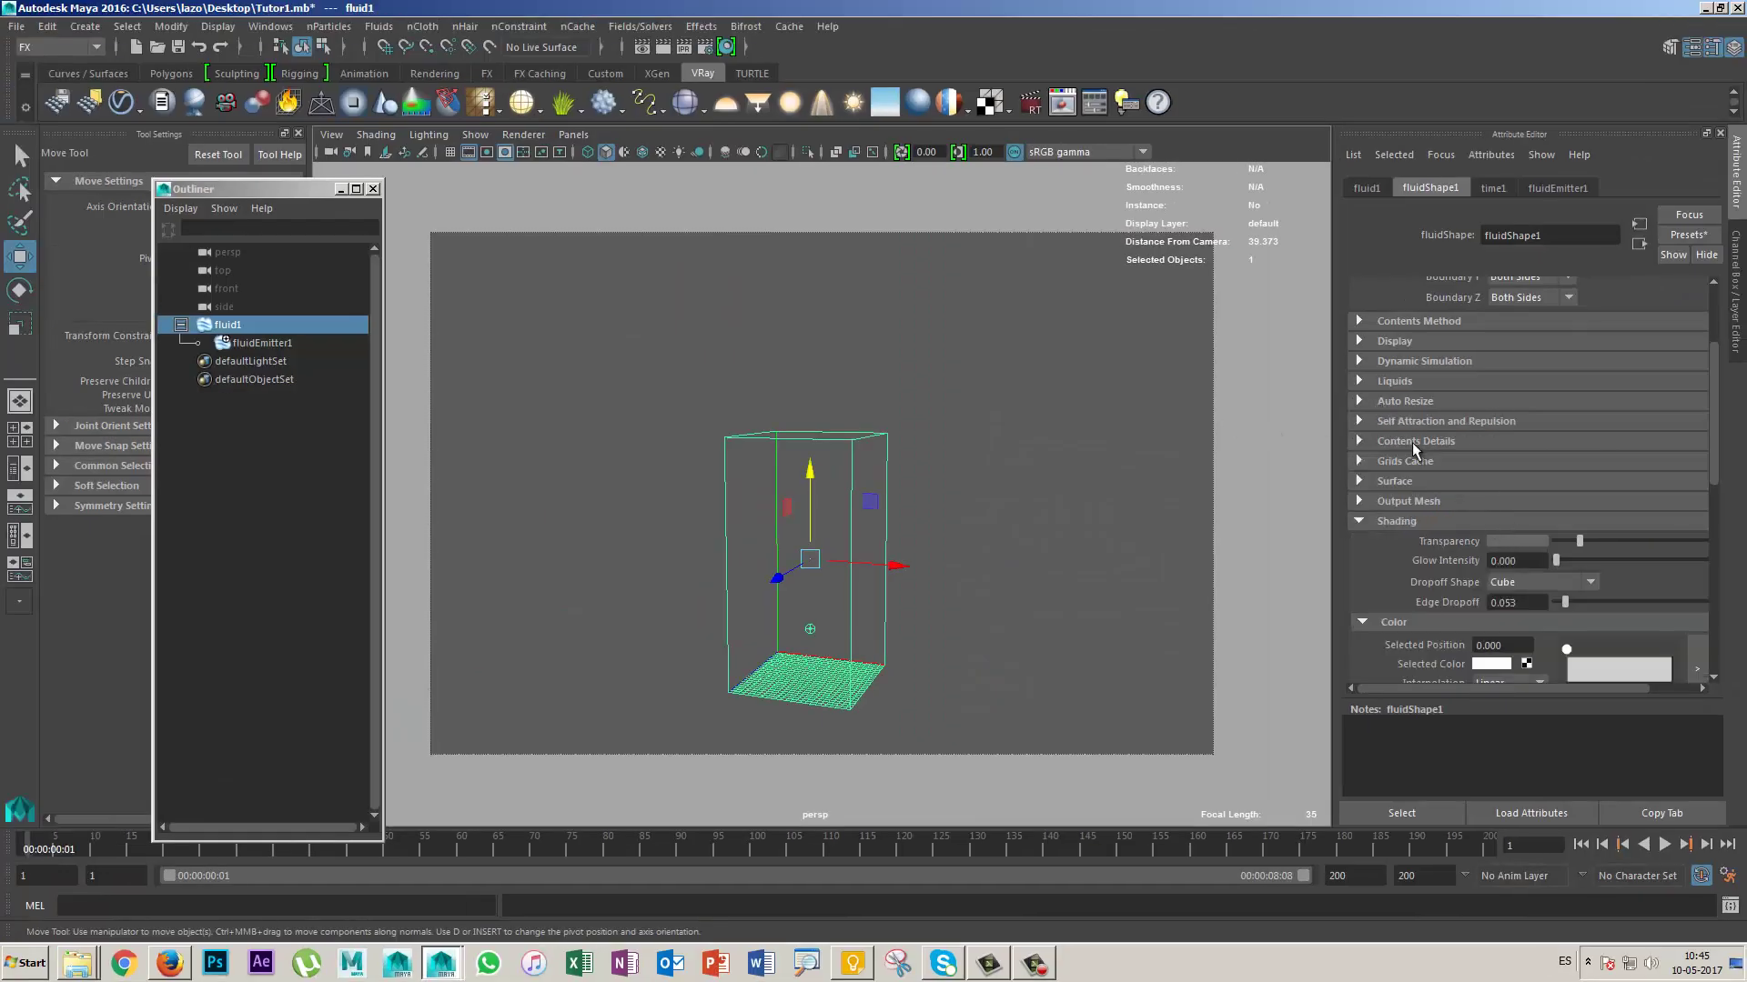
Step: Expand the Density attributes and set Density Scale to 2.000, previewing the smoke
{"action": "left_click", "coordinate": [1411, 442]}
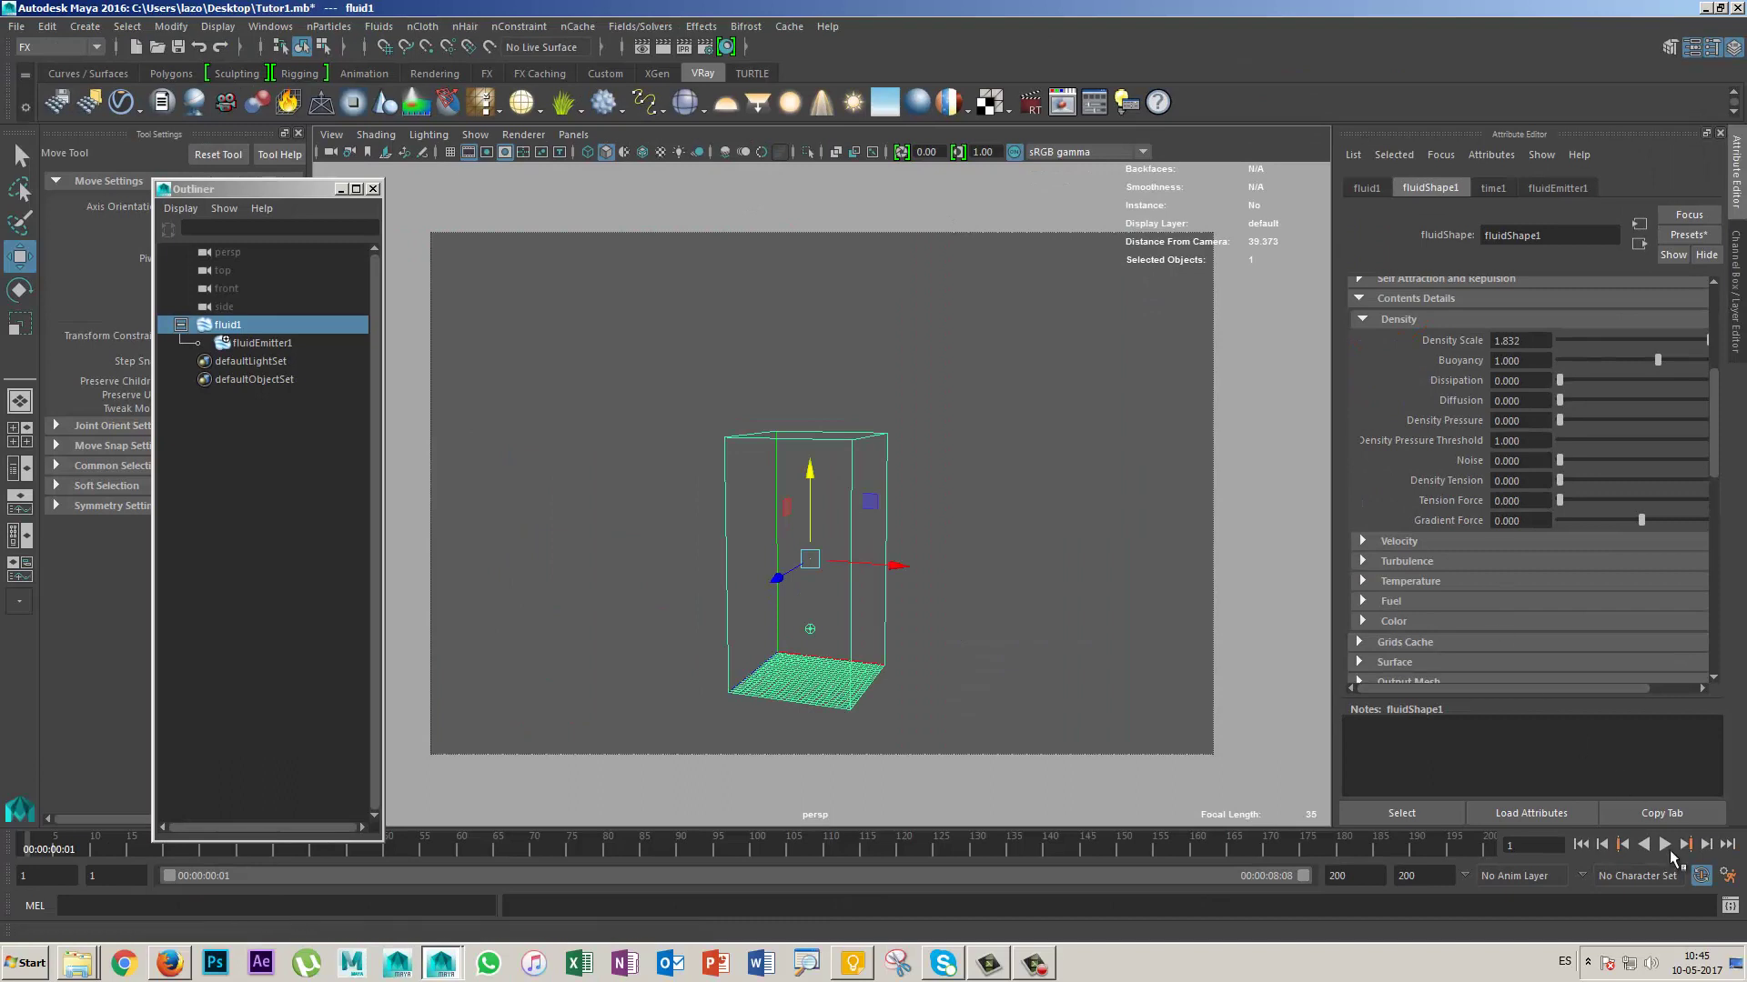
{"action": "left_click", "coordinate": [1664, 845]}
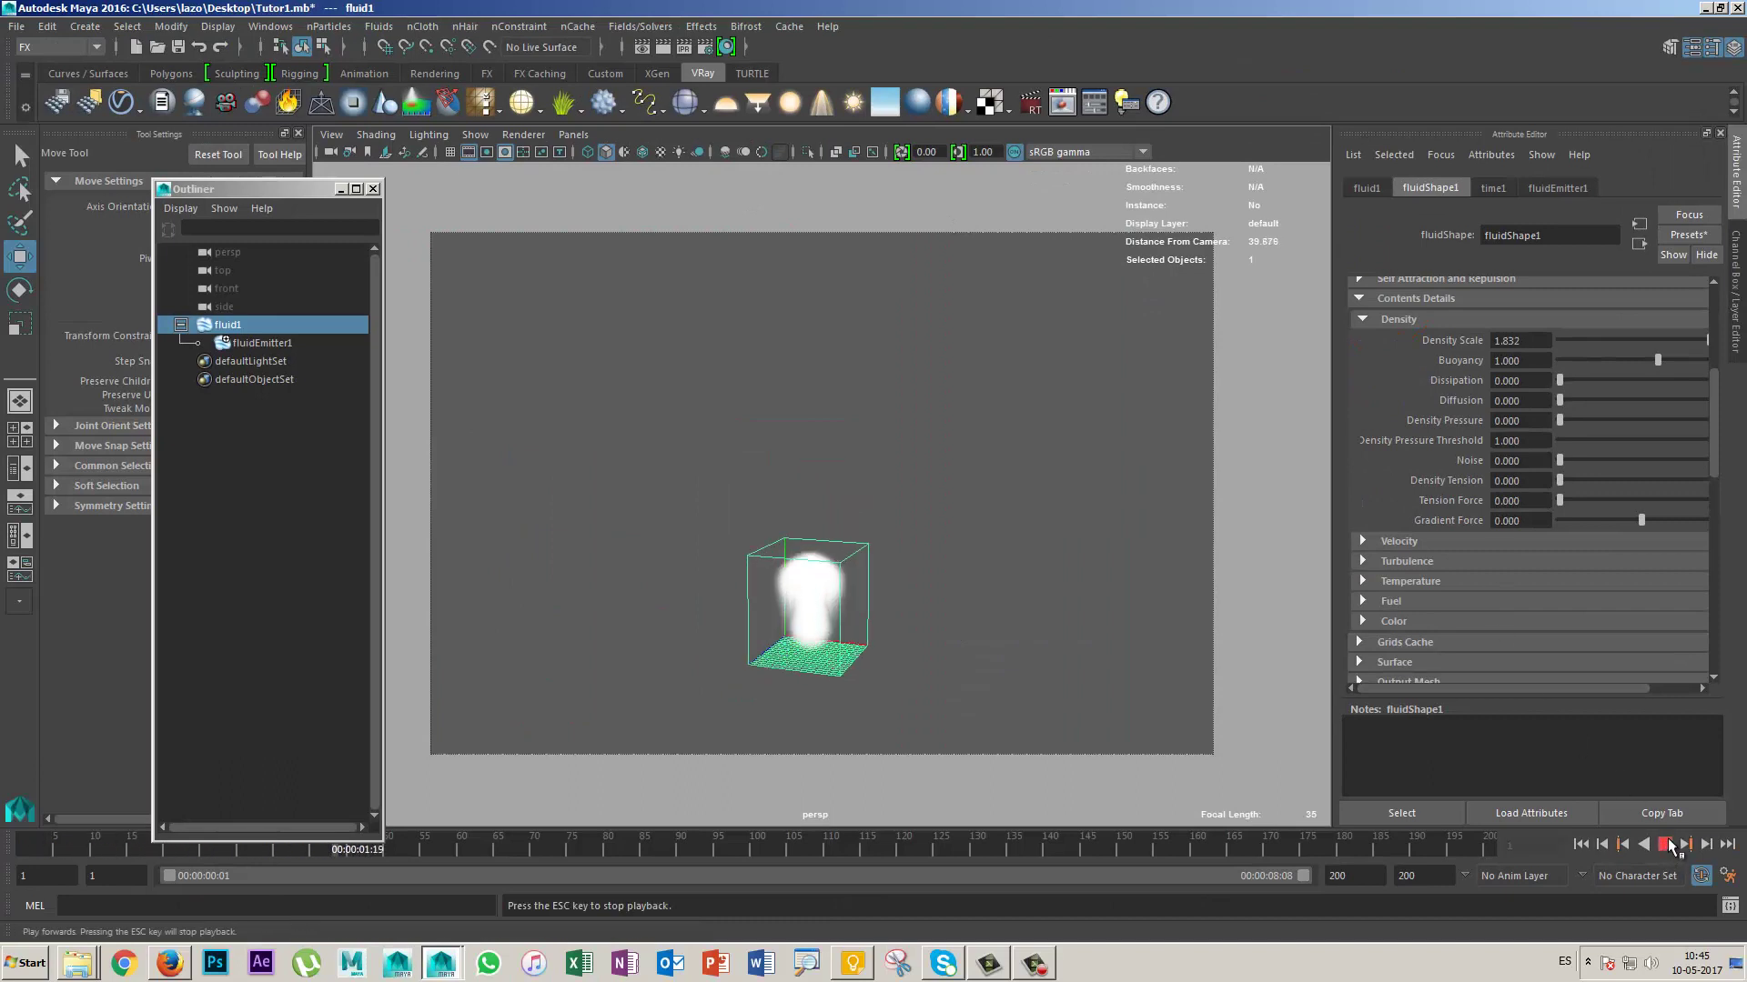
{"action": "left_click", "coordinate": [1666, 845]}
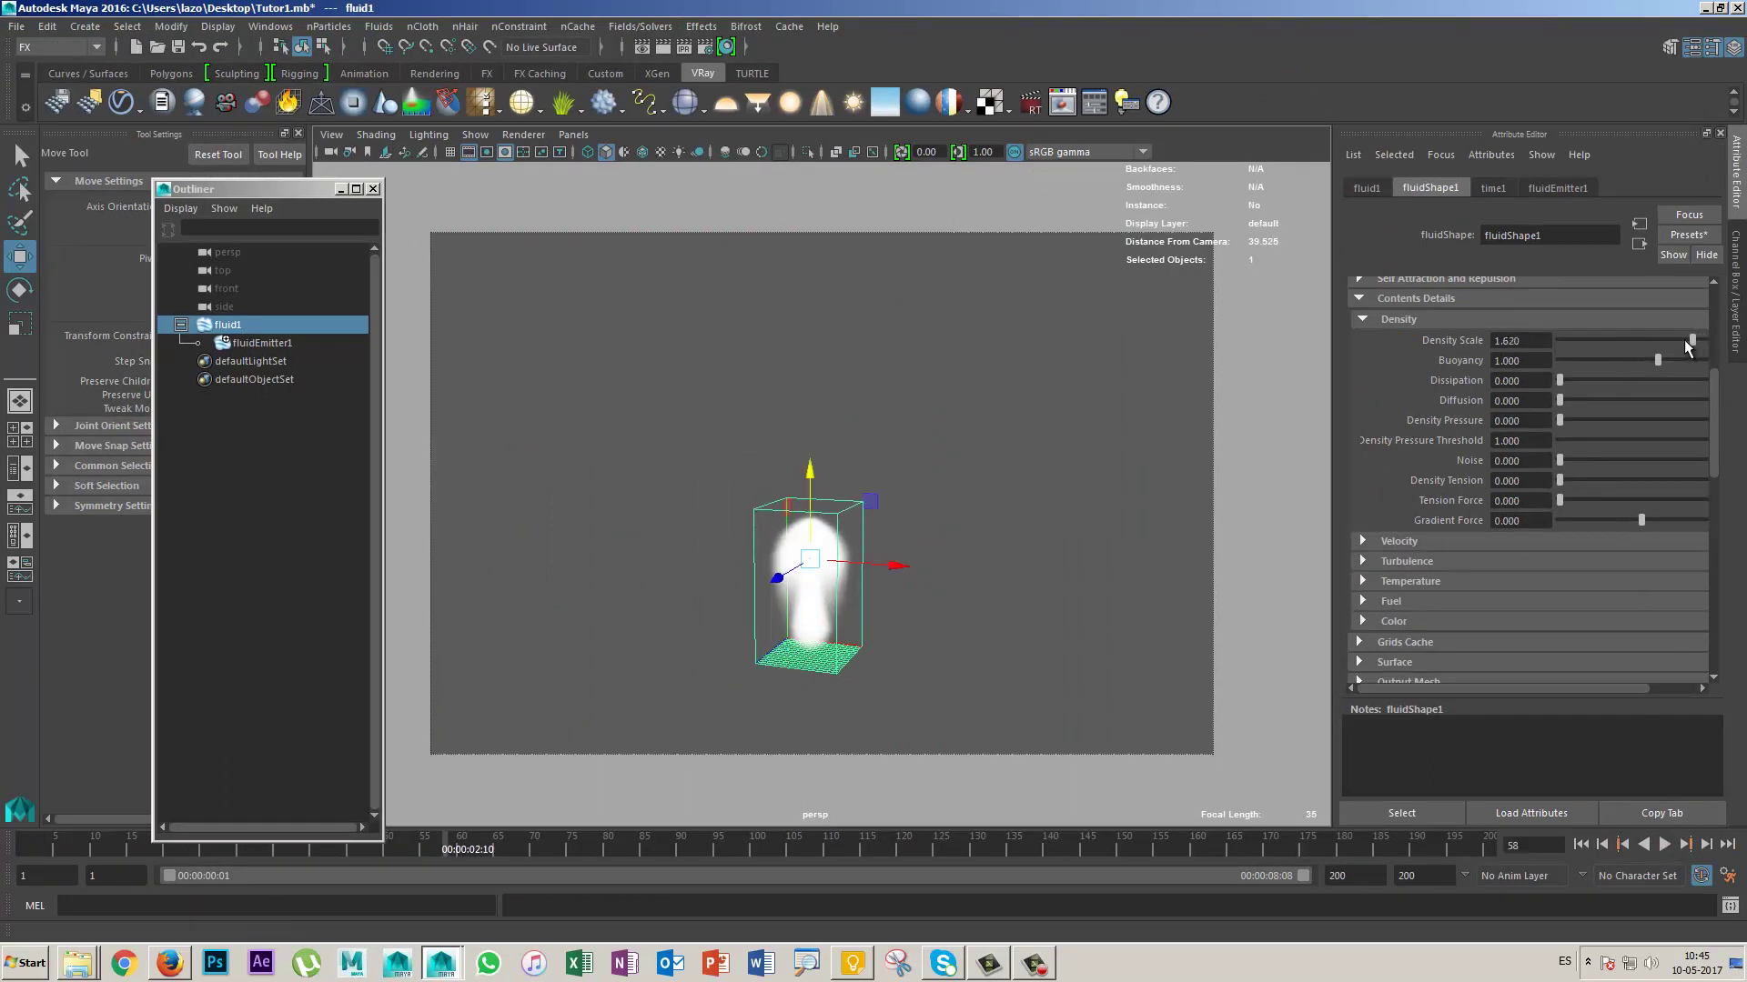
{"action": "left_click_drag", "start_coordinate": [1684, 340], "coordinate": [1583, 340]}
{"action": "right_click_drag", "start_coordinate": [967, 545], "coordinate": [1208, 389], "text": "alt"}
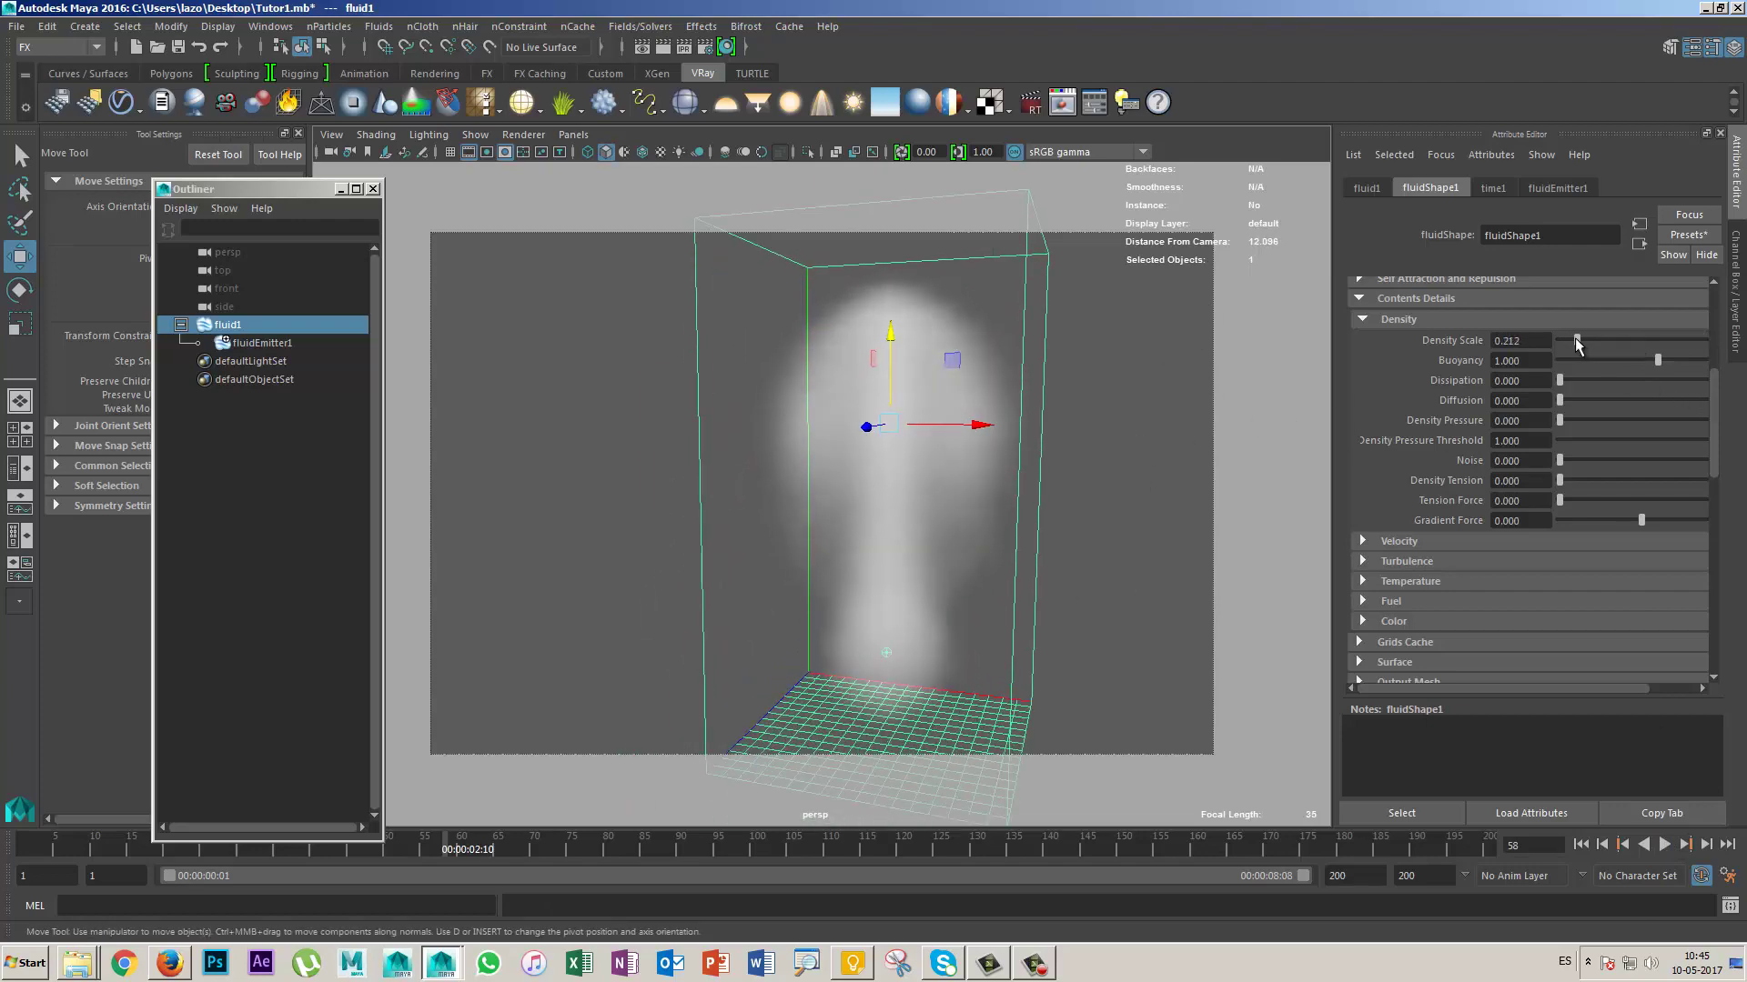
{"action": "left_click_drag", "start_coordinate": [1586, 340], "coordinate": [1598, 340]}
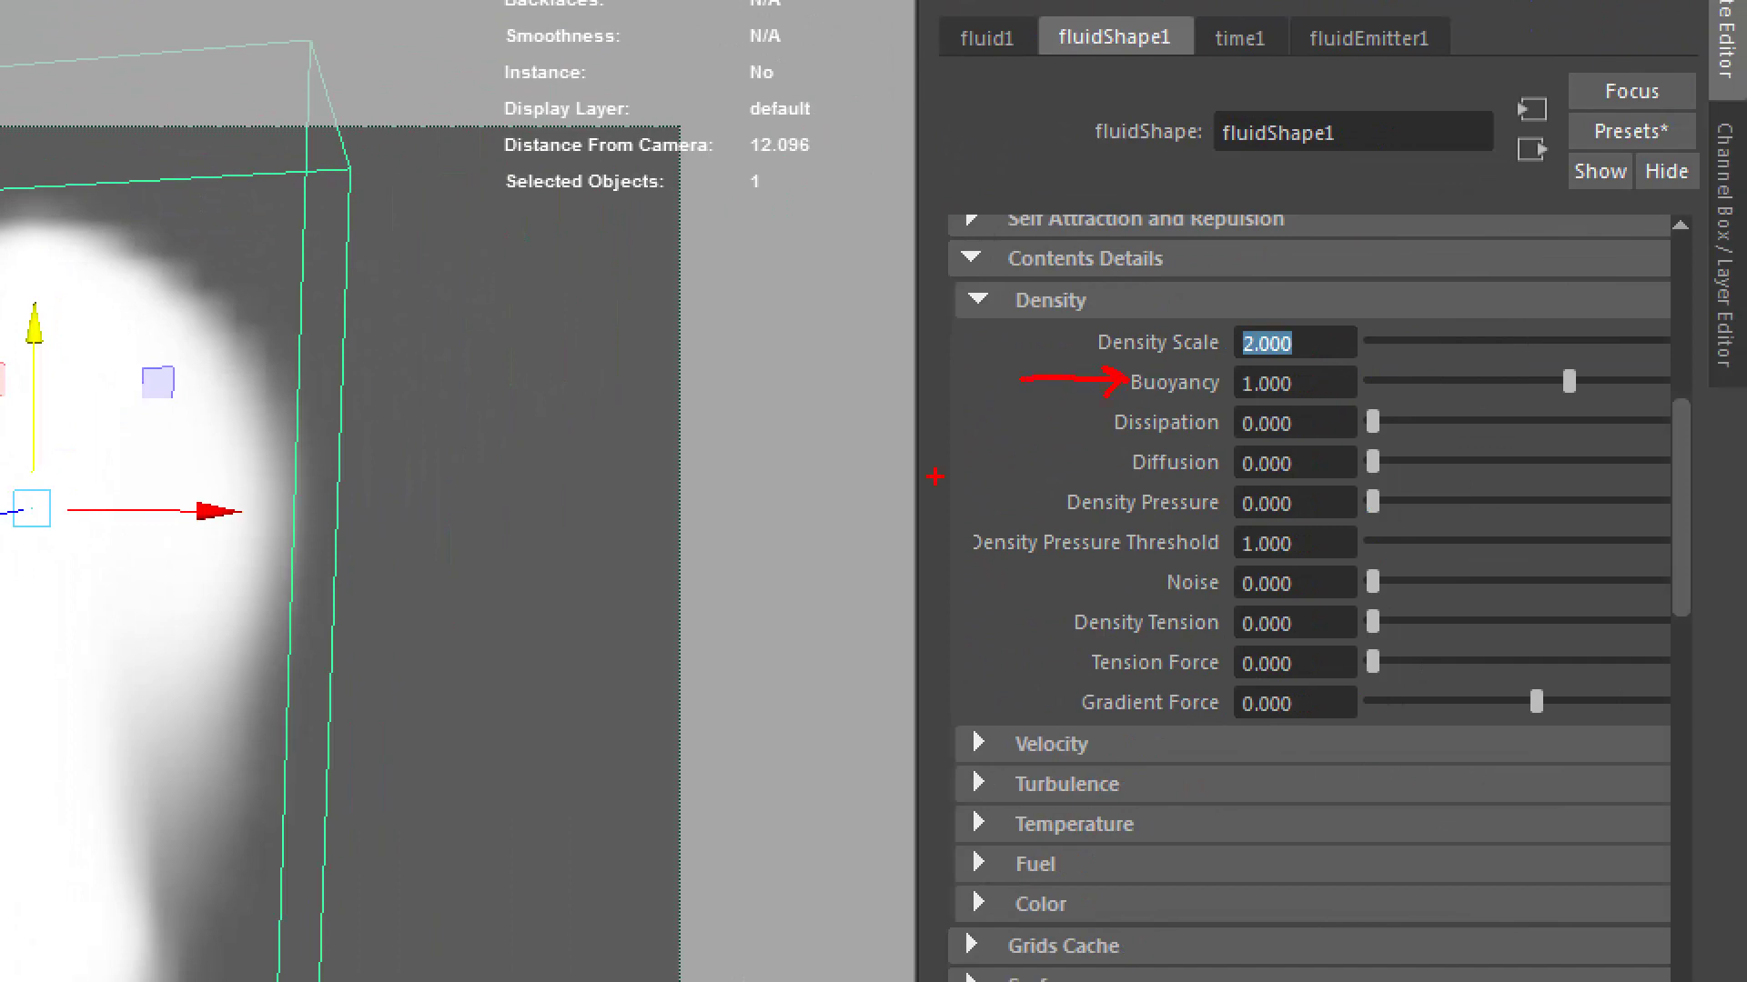
{"action": "left_click_drag", "start_coordinate": [413, 713], "coordinate": [429, 445]}
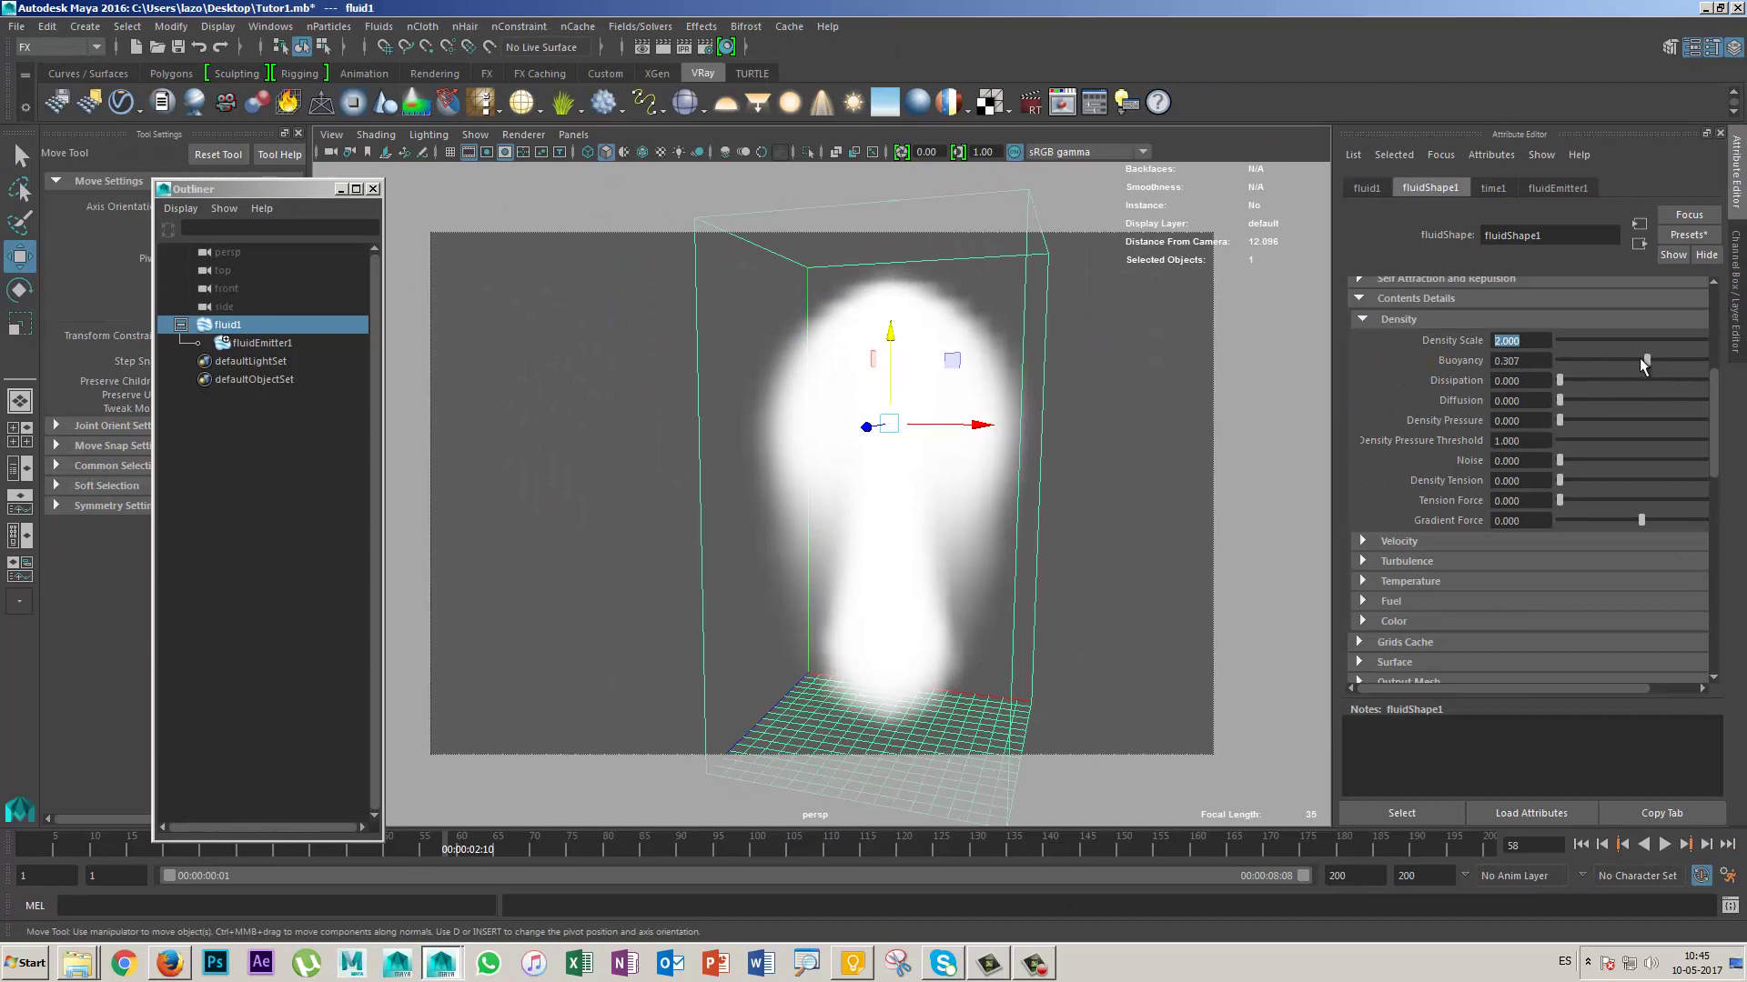
Step: Try different Buoyancy values, including negative, replaying the smoke from frame 1 each time
{"action": "left_click_drag", "start_coordinate": [1643, 364], "coordinate": [1631, 366]}
{"action": "left_click", "coordinate": [1663, 844]}
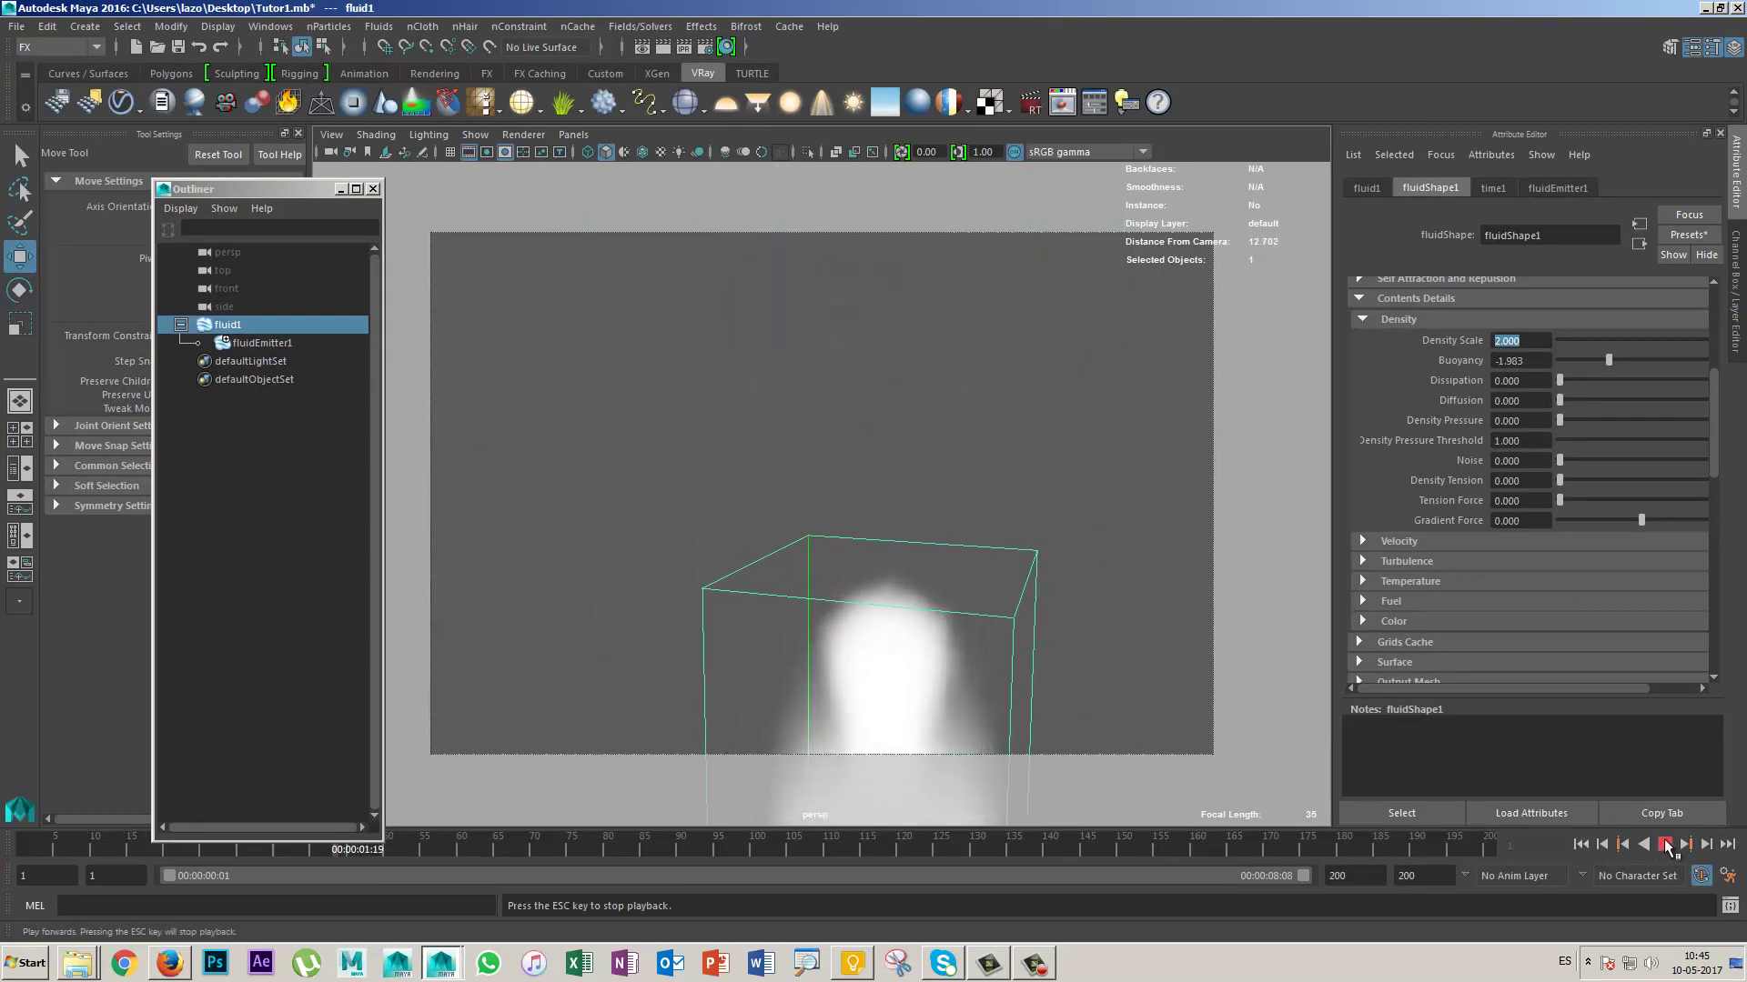
{"action": "left_click", "coordinate": [1661, 845]}
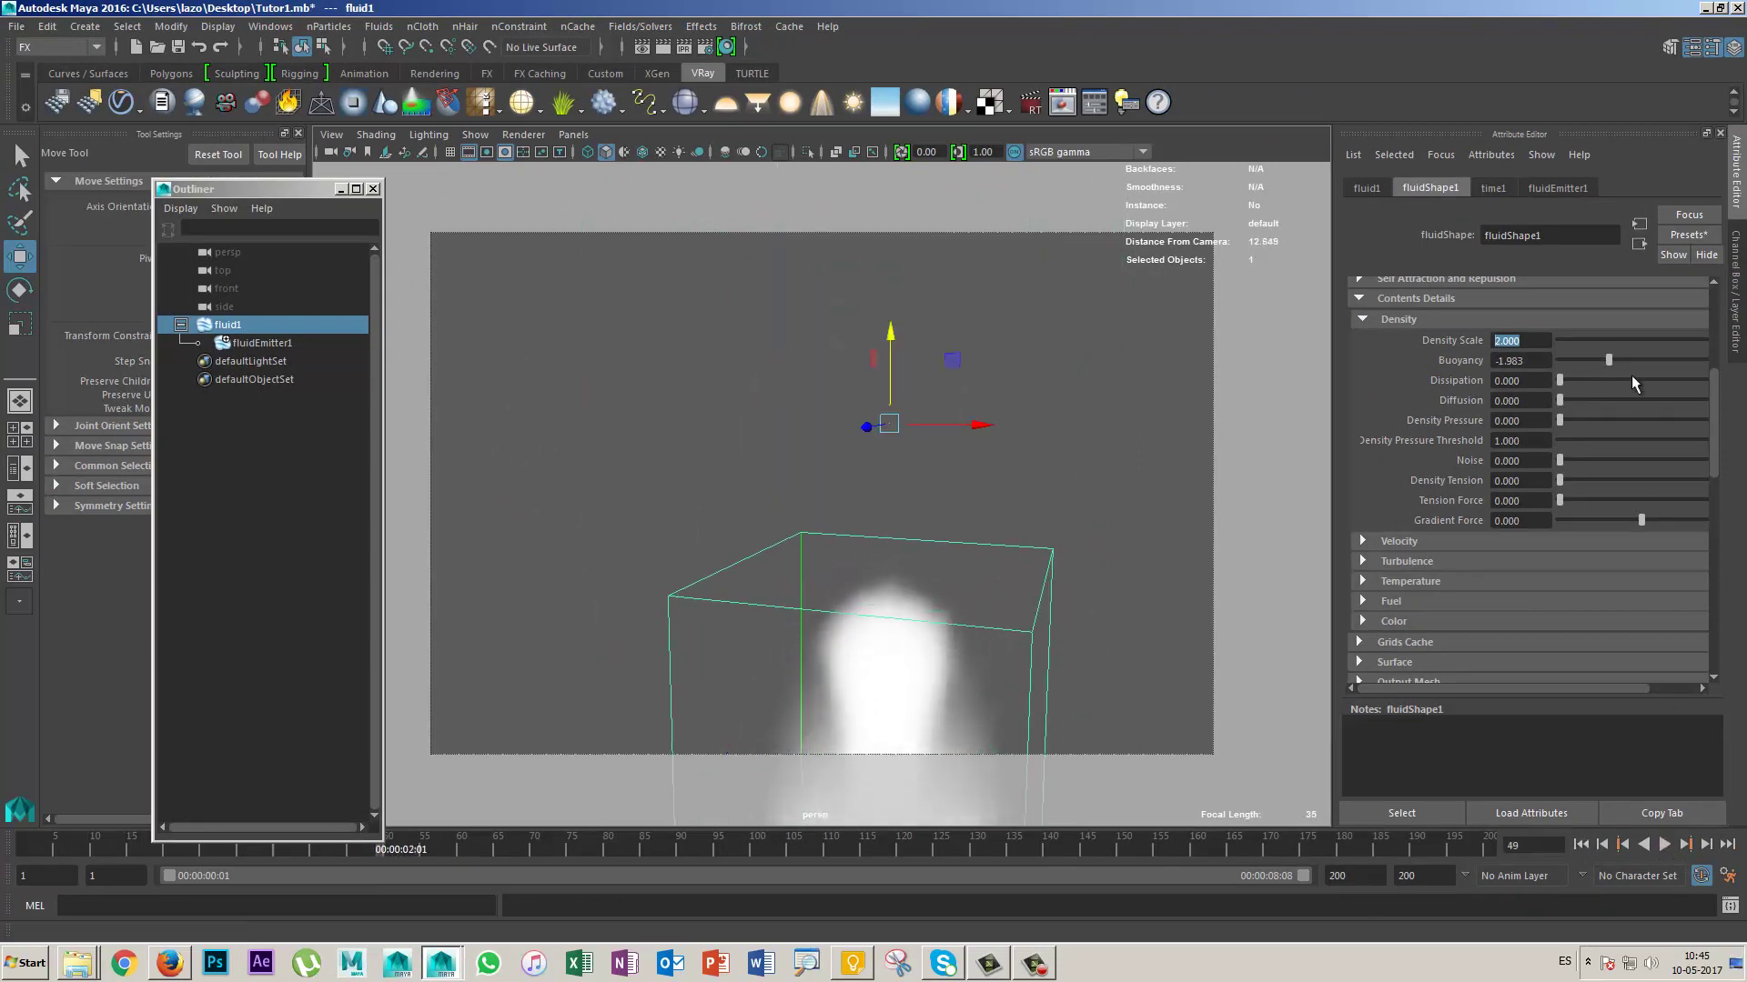
{"action": "left_click", "coordinate": [1580, 845]}
{"action": "left_click", "coordinate": [1664, 845]}
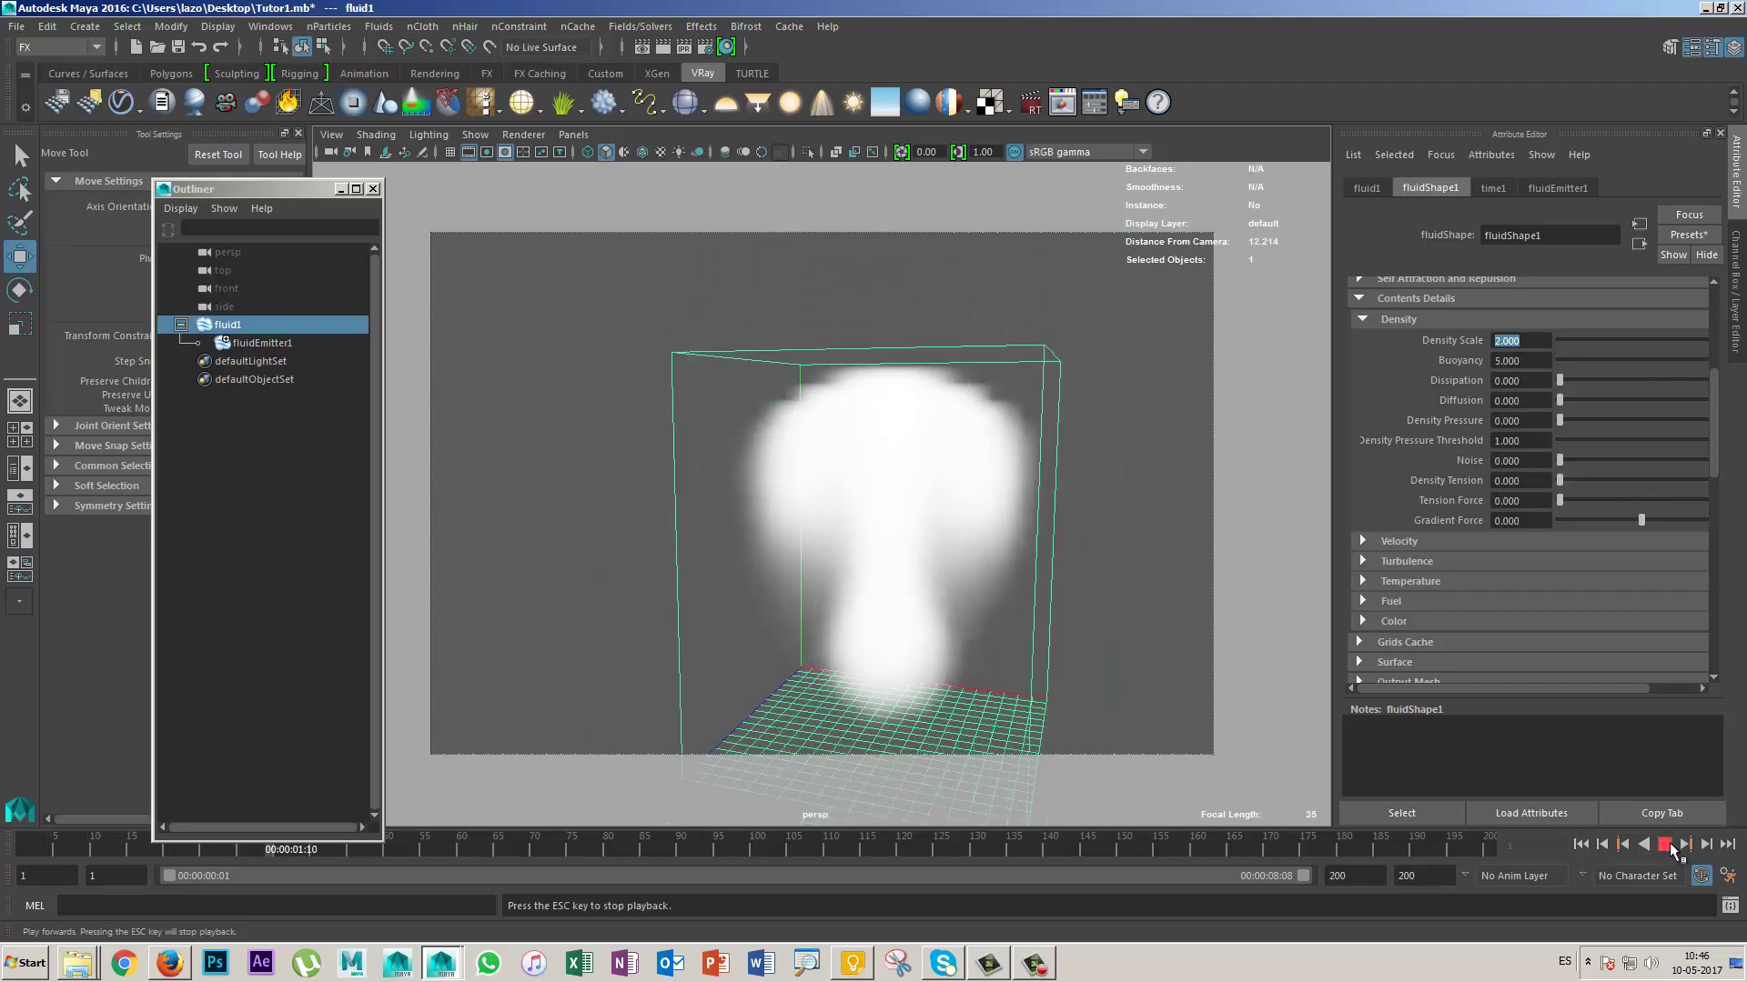
{"action": "left_click", "coordinate": [1664, 845]}
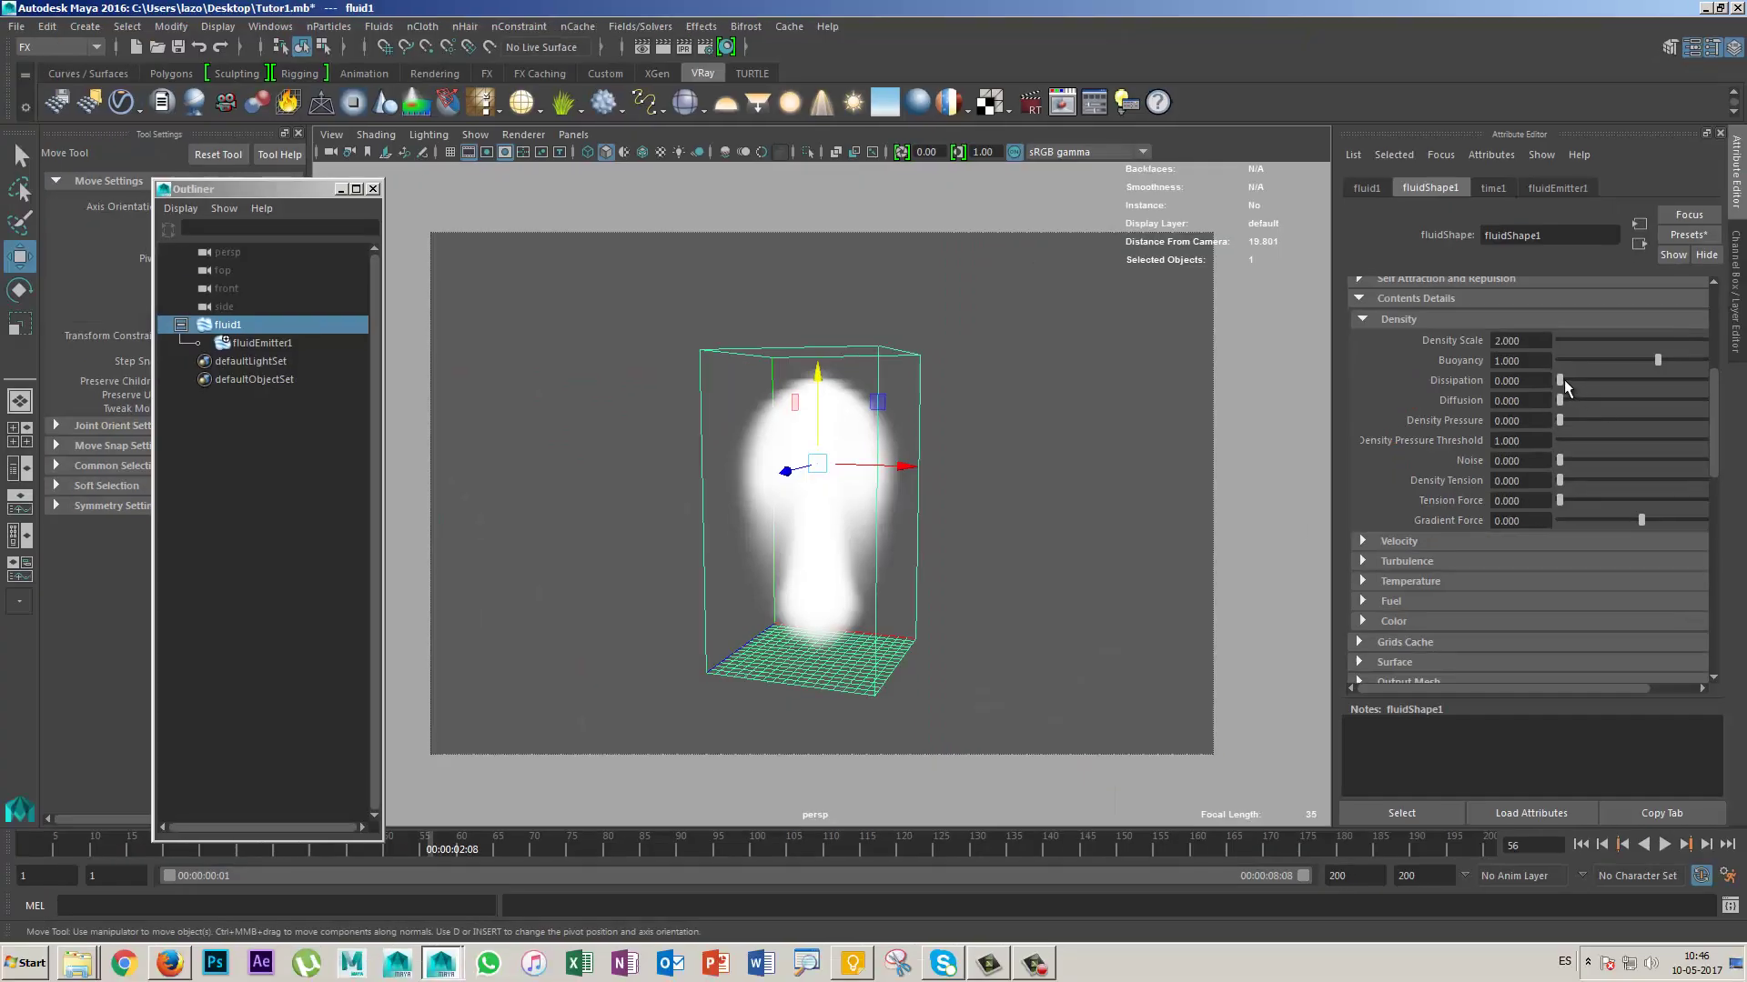
Step: Raise Dissipation to 1 and replay the smoke to see it fade
{"action": "left_click_drag", "start_coordinate": [1561, 379], "coordinate": [1586, 380]}
{"action": "left_click", "coordinate": [1664, 844]}
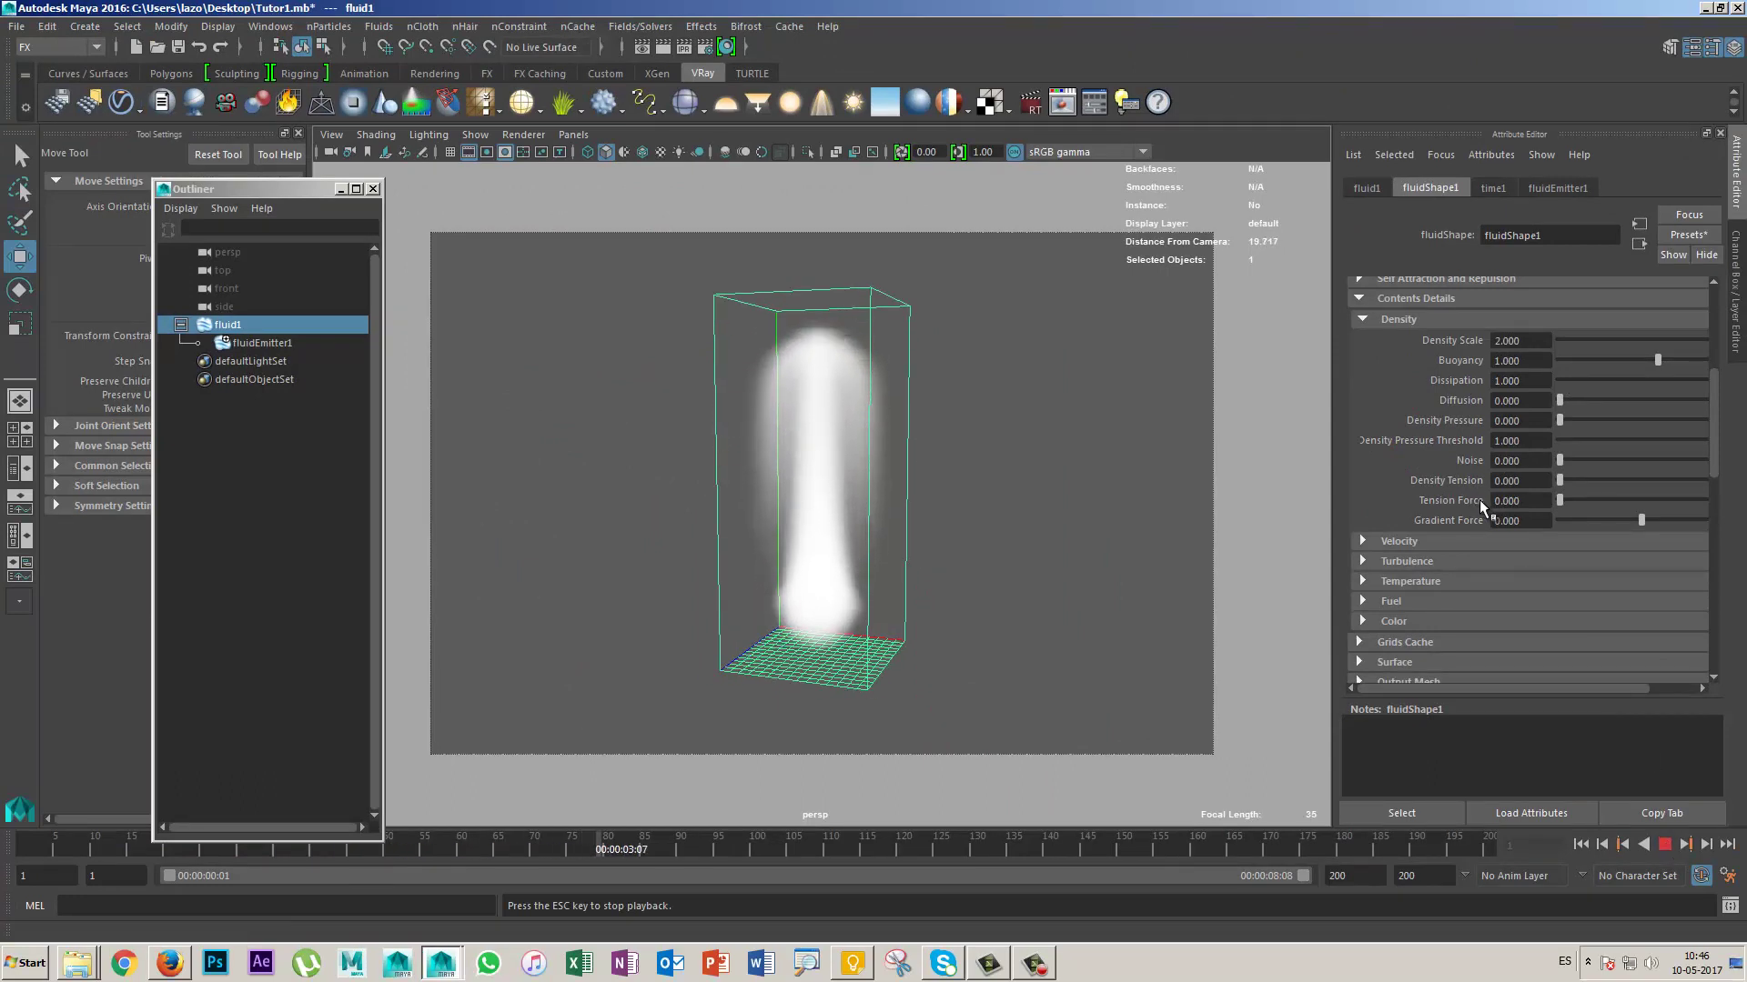
{"action": "scroll", "coordinate": [837, 458], "scroll_direction": "down", "scroll_amount": 2}
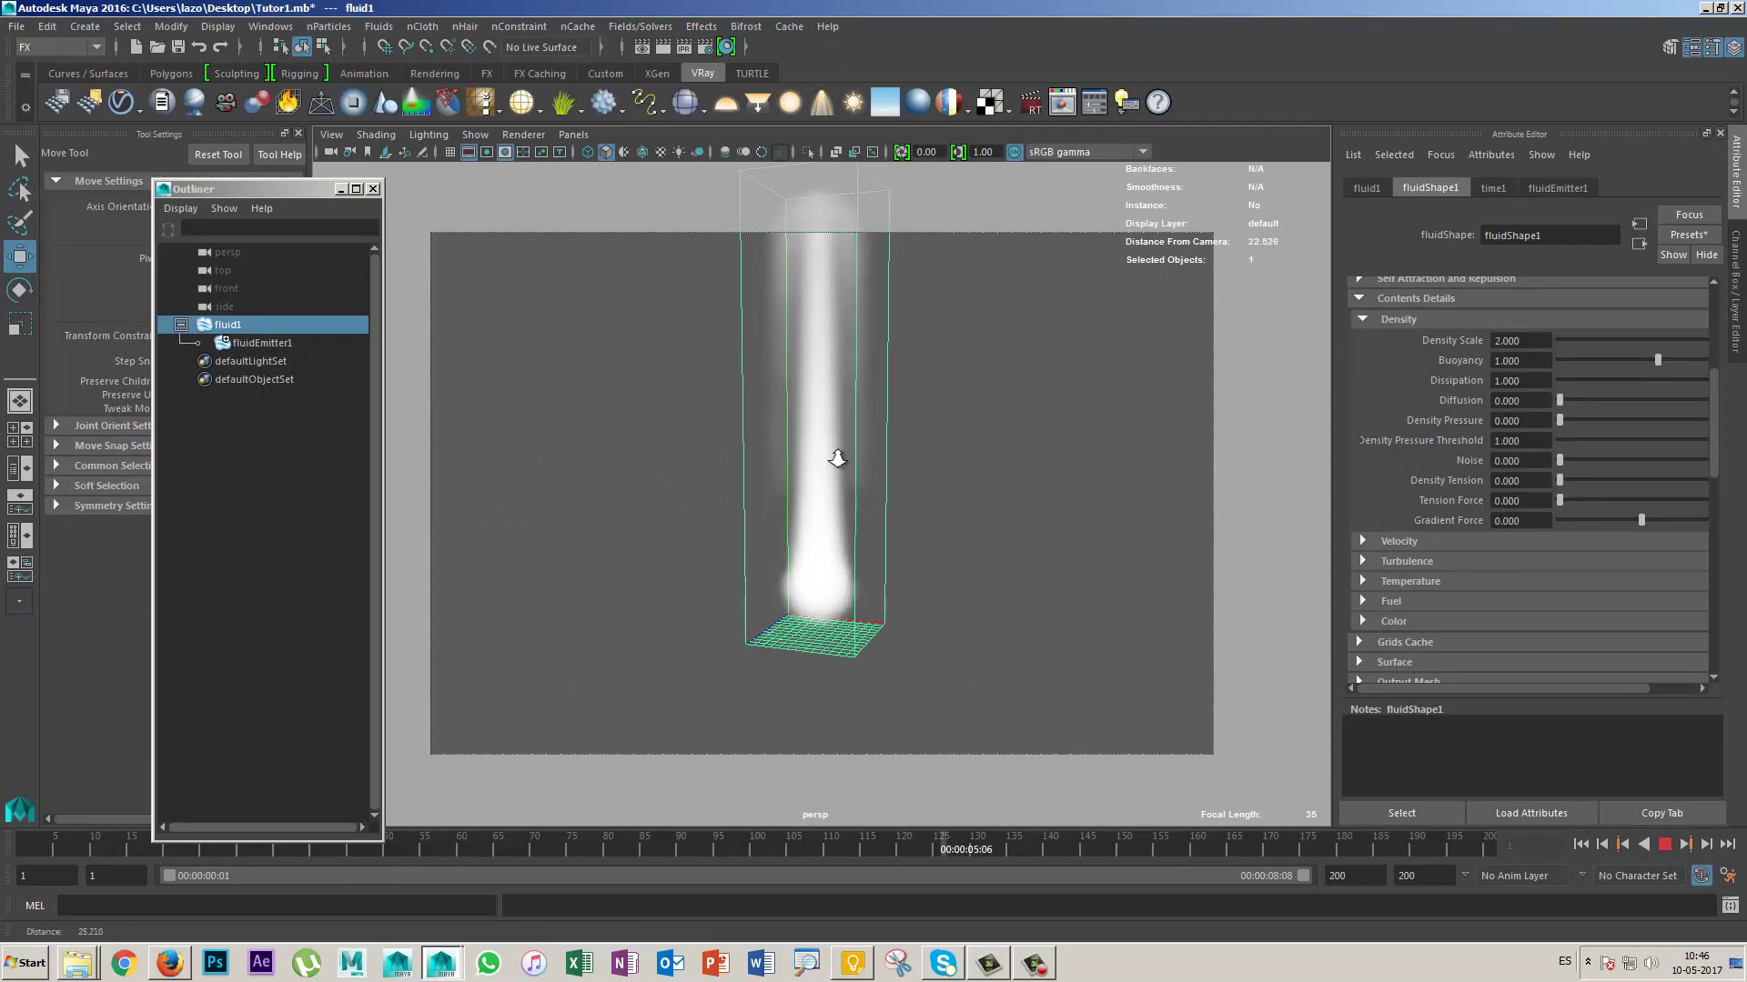
{"action": "scroll", "coordinate": [837, 458], "scroll_direction": "down", "scroll_amount": 3}
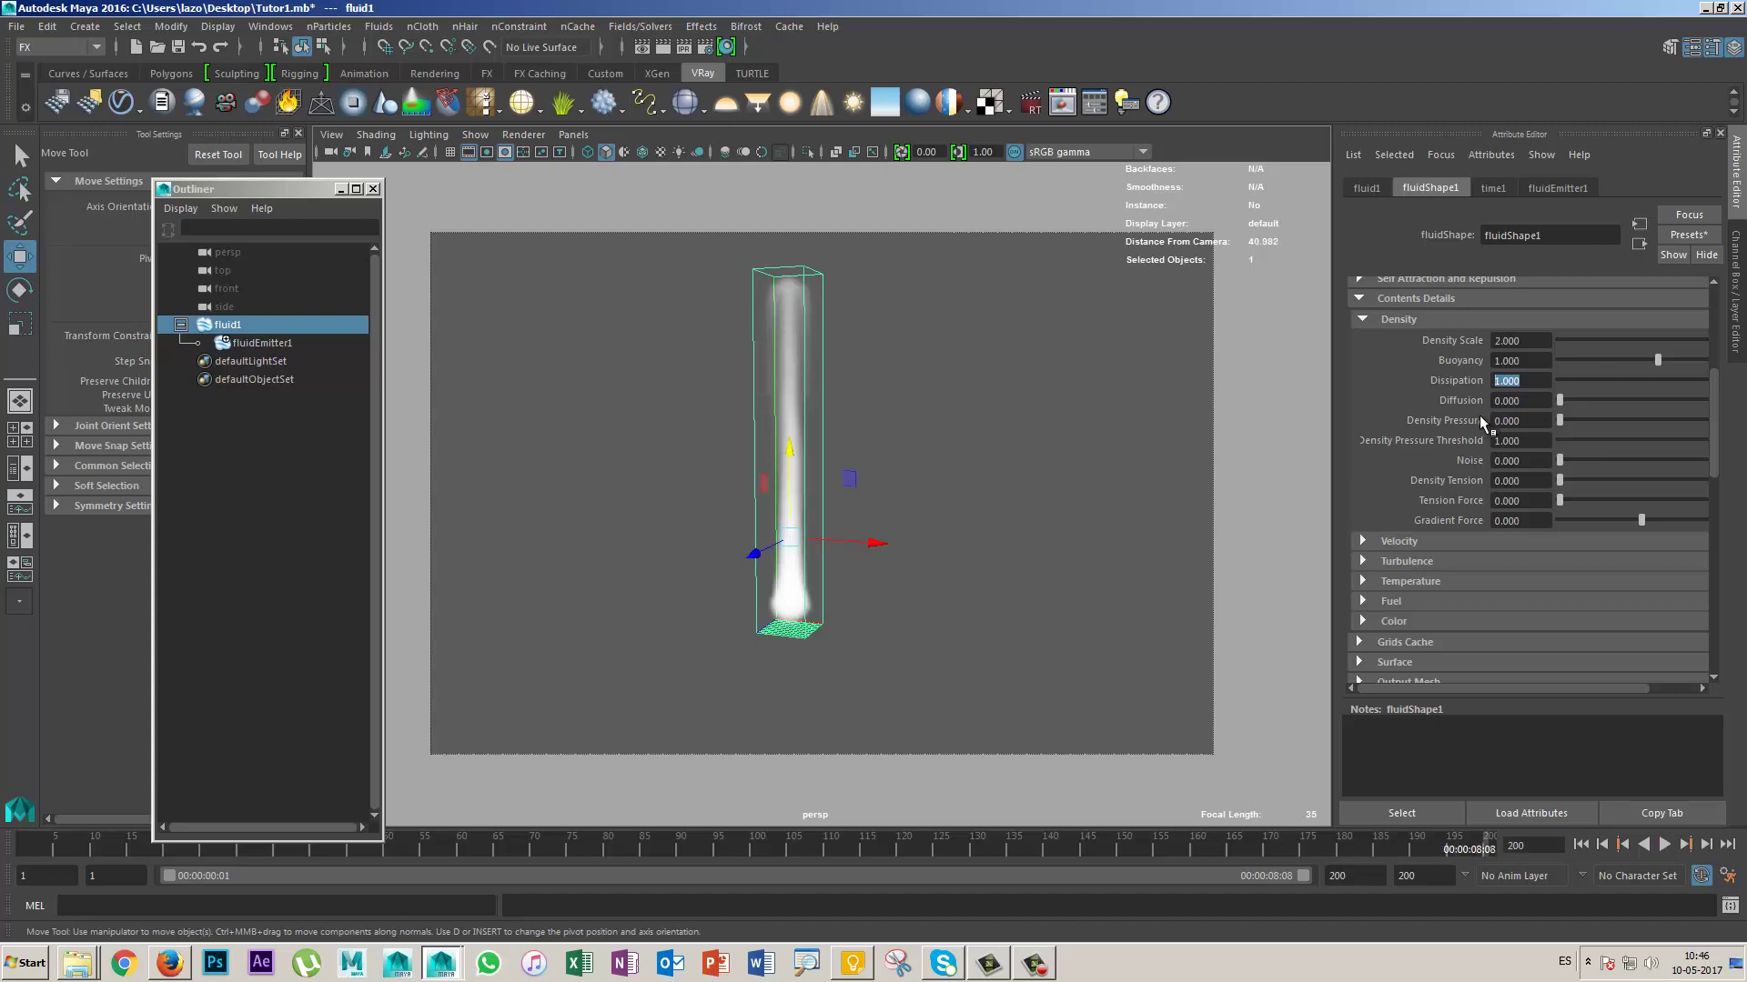
Step: Set Dissipation to 5, replay to see faster fading, and return to frame 1
{"action": "type", "text": "5"}
{"action": "key", "text": "Return"}
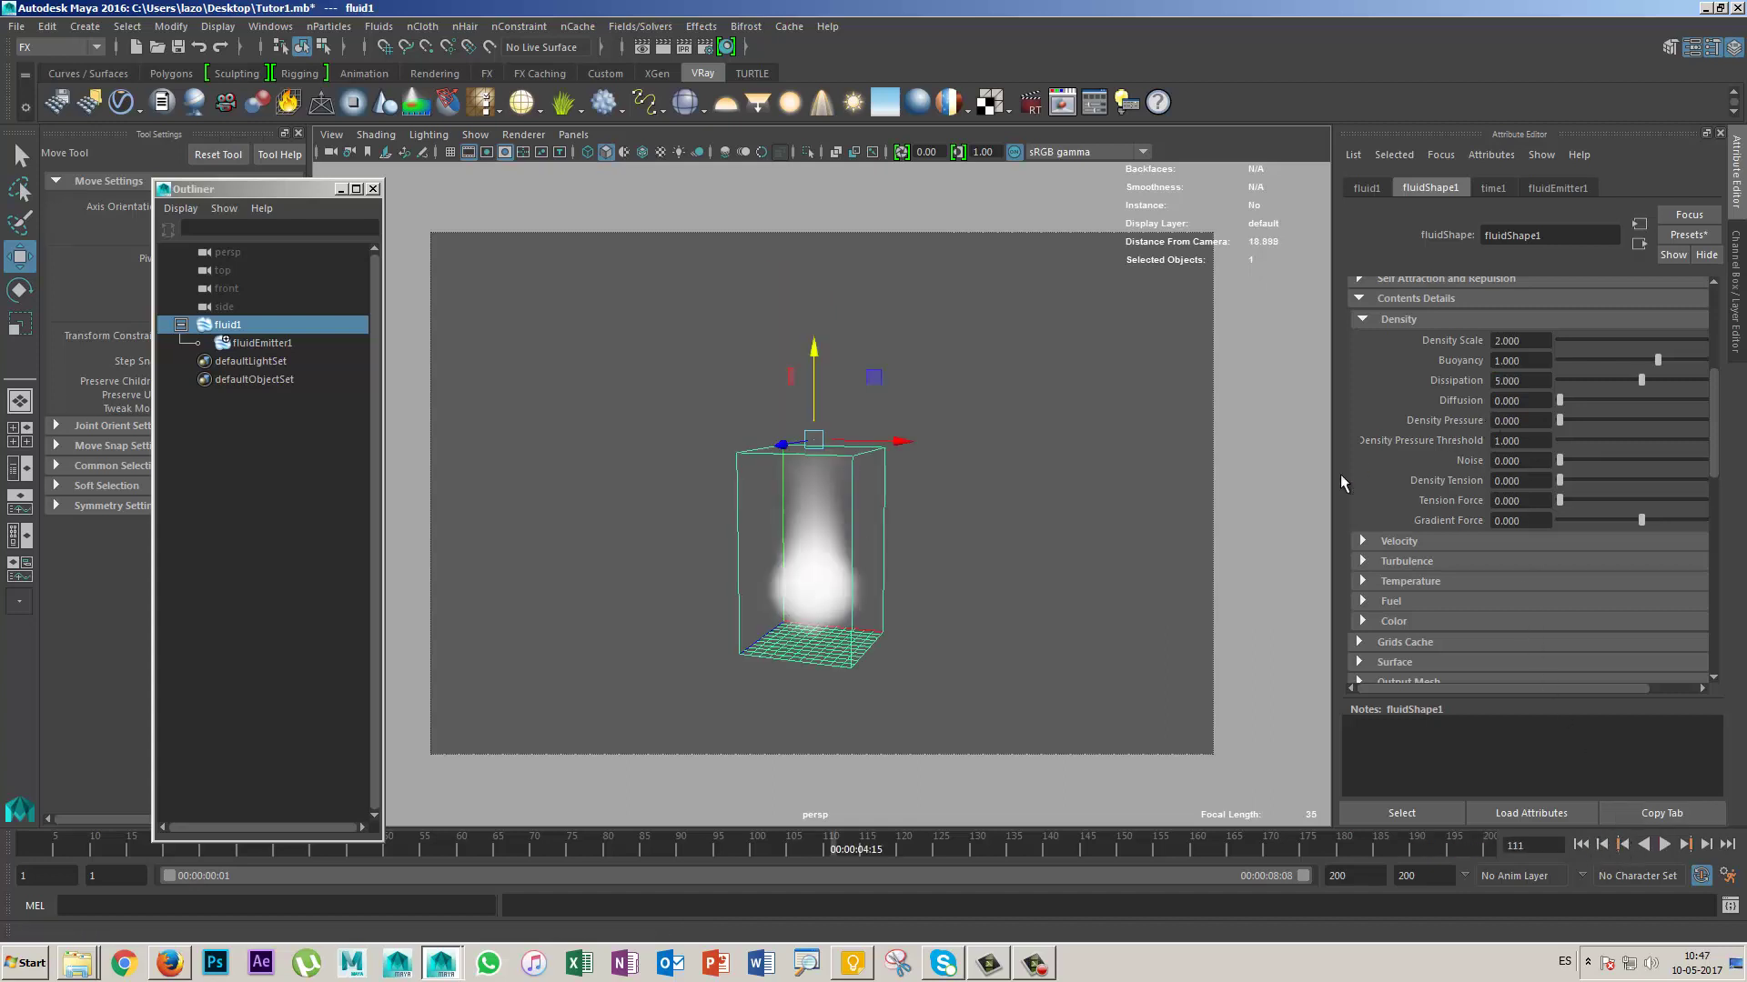
{"action": "left_click", "coordinate": [1580, 845]}
{"action": "left_click", "coordinate": [1664, 844]}
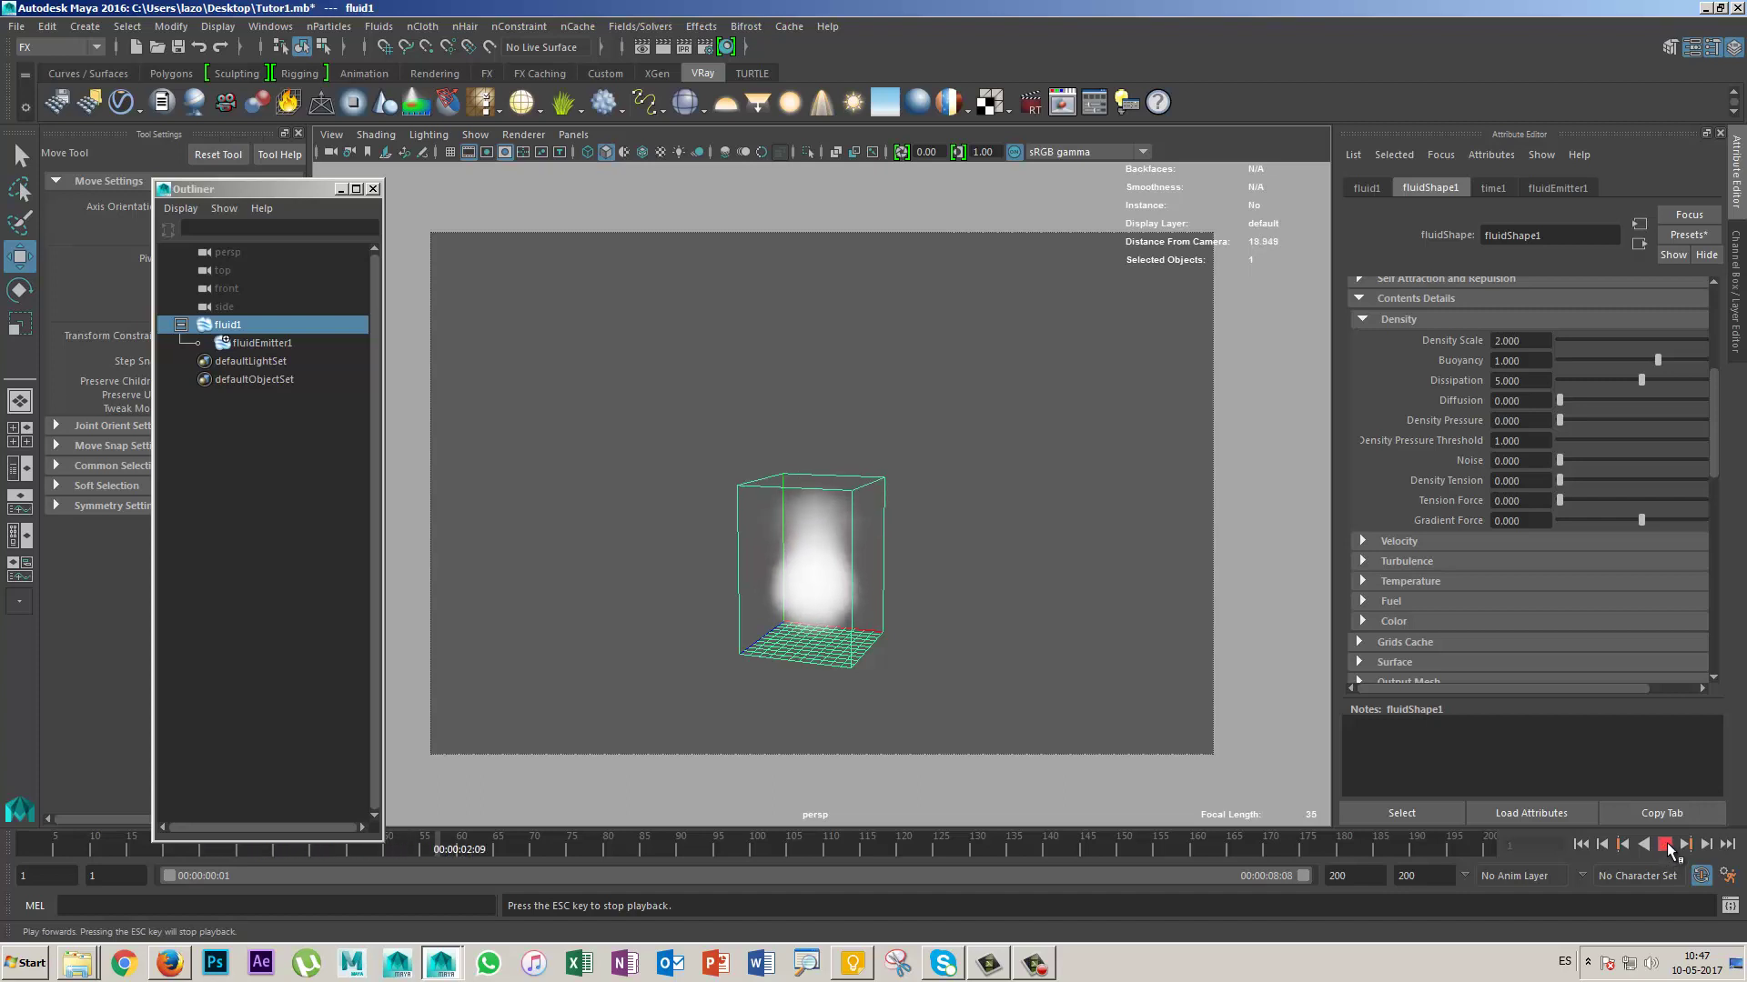
{"action": "left_click", "coordinate": [1665, 844]}
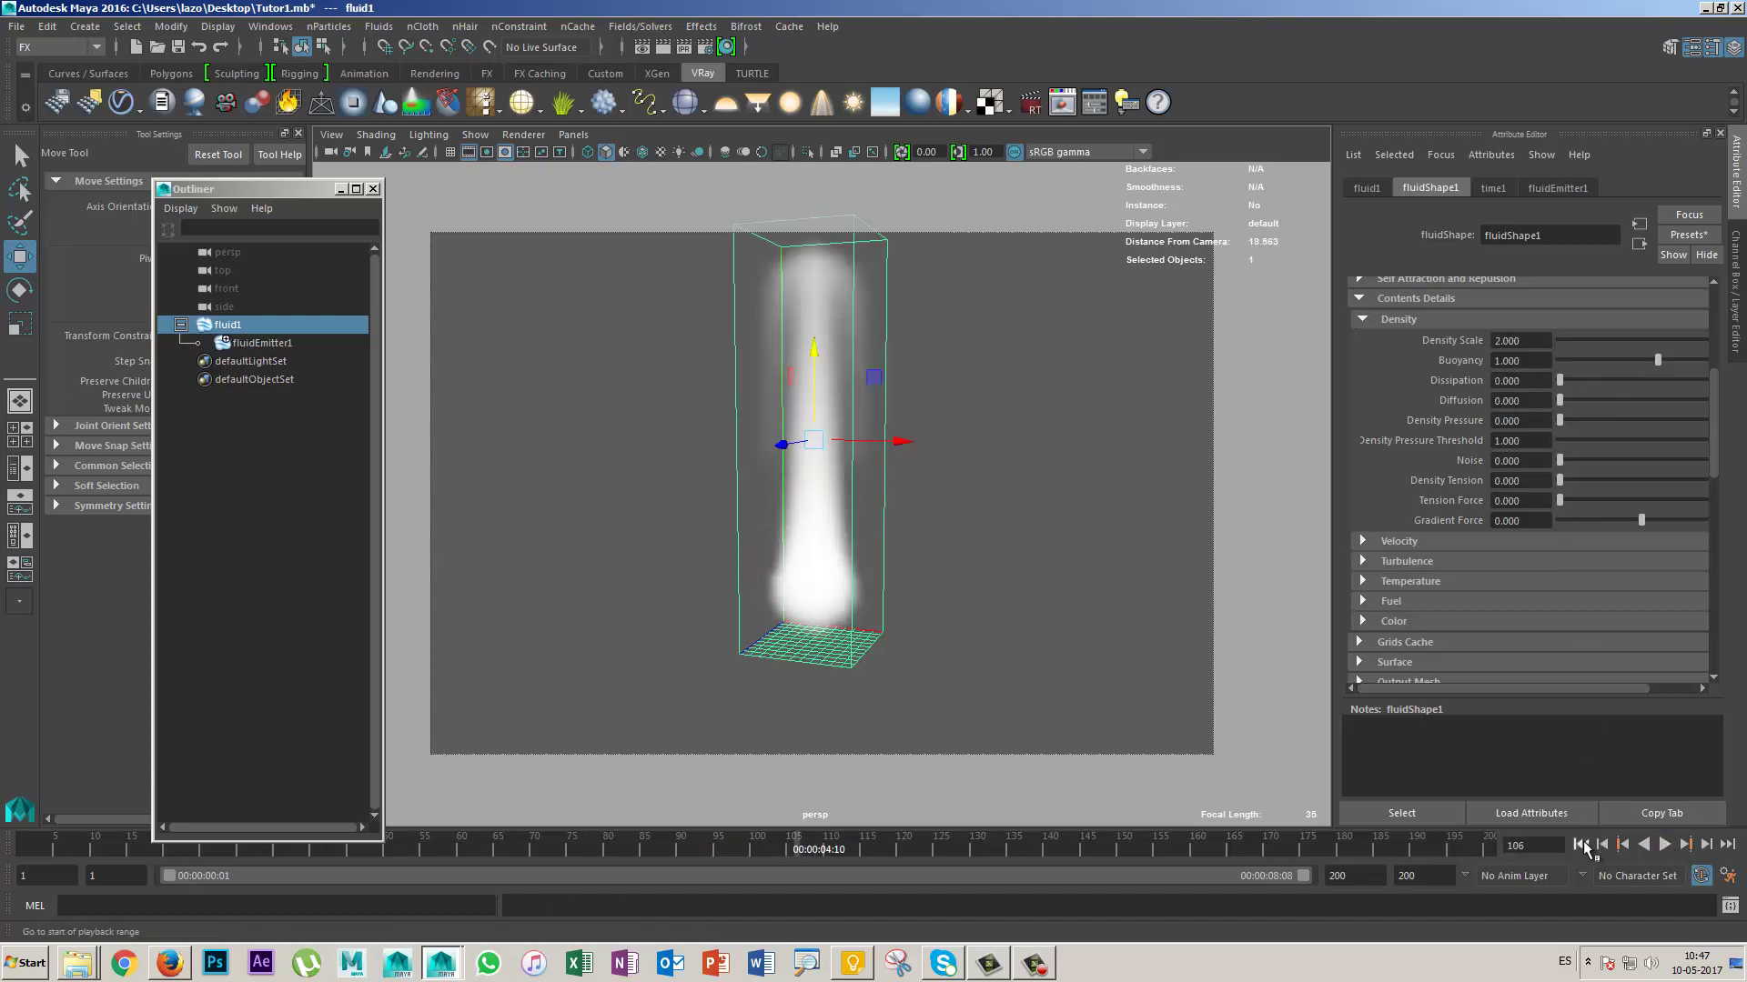
{"action": "key", "text": "alt+shift+v"}
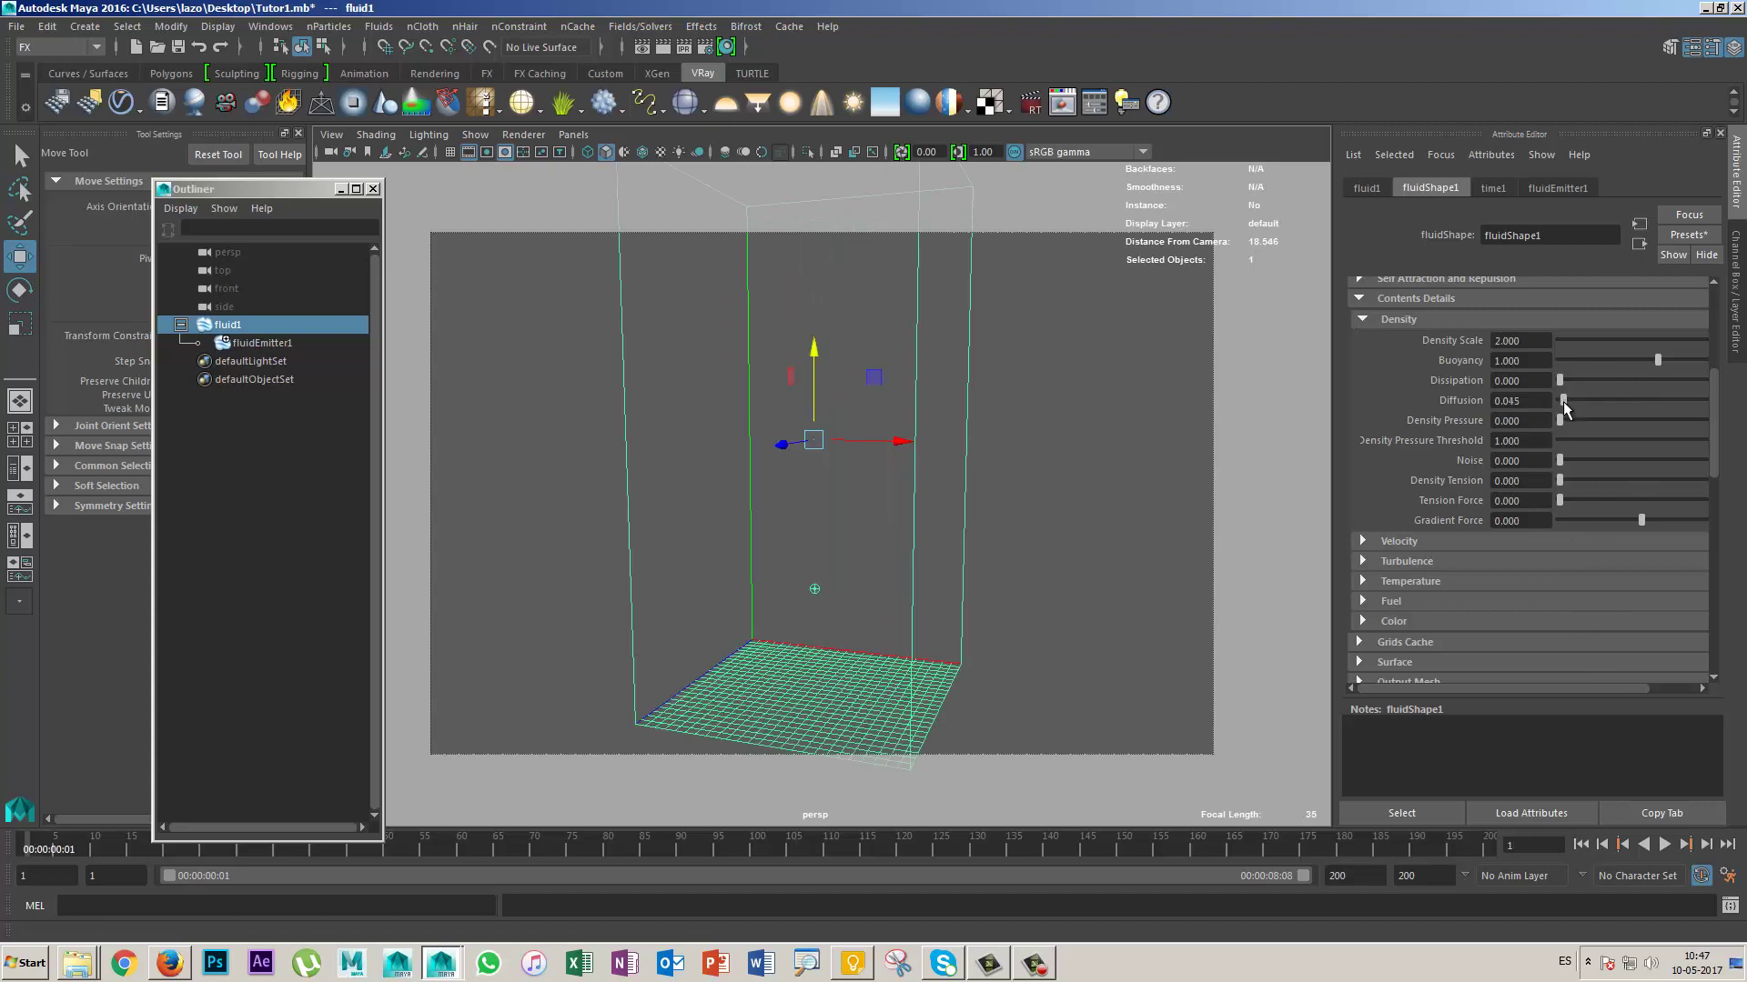
Step: Test Diffusion and density Noise (about 0.966) on the smoke, then switch from Density to Velocity settings
{"action": "left_click_drag", "start_coordinate": [1639, 402], "coordinate": [1654, 402]}
{"action": "left_click", "coordinate": [1665, 844]}
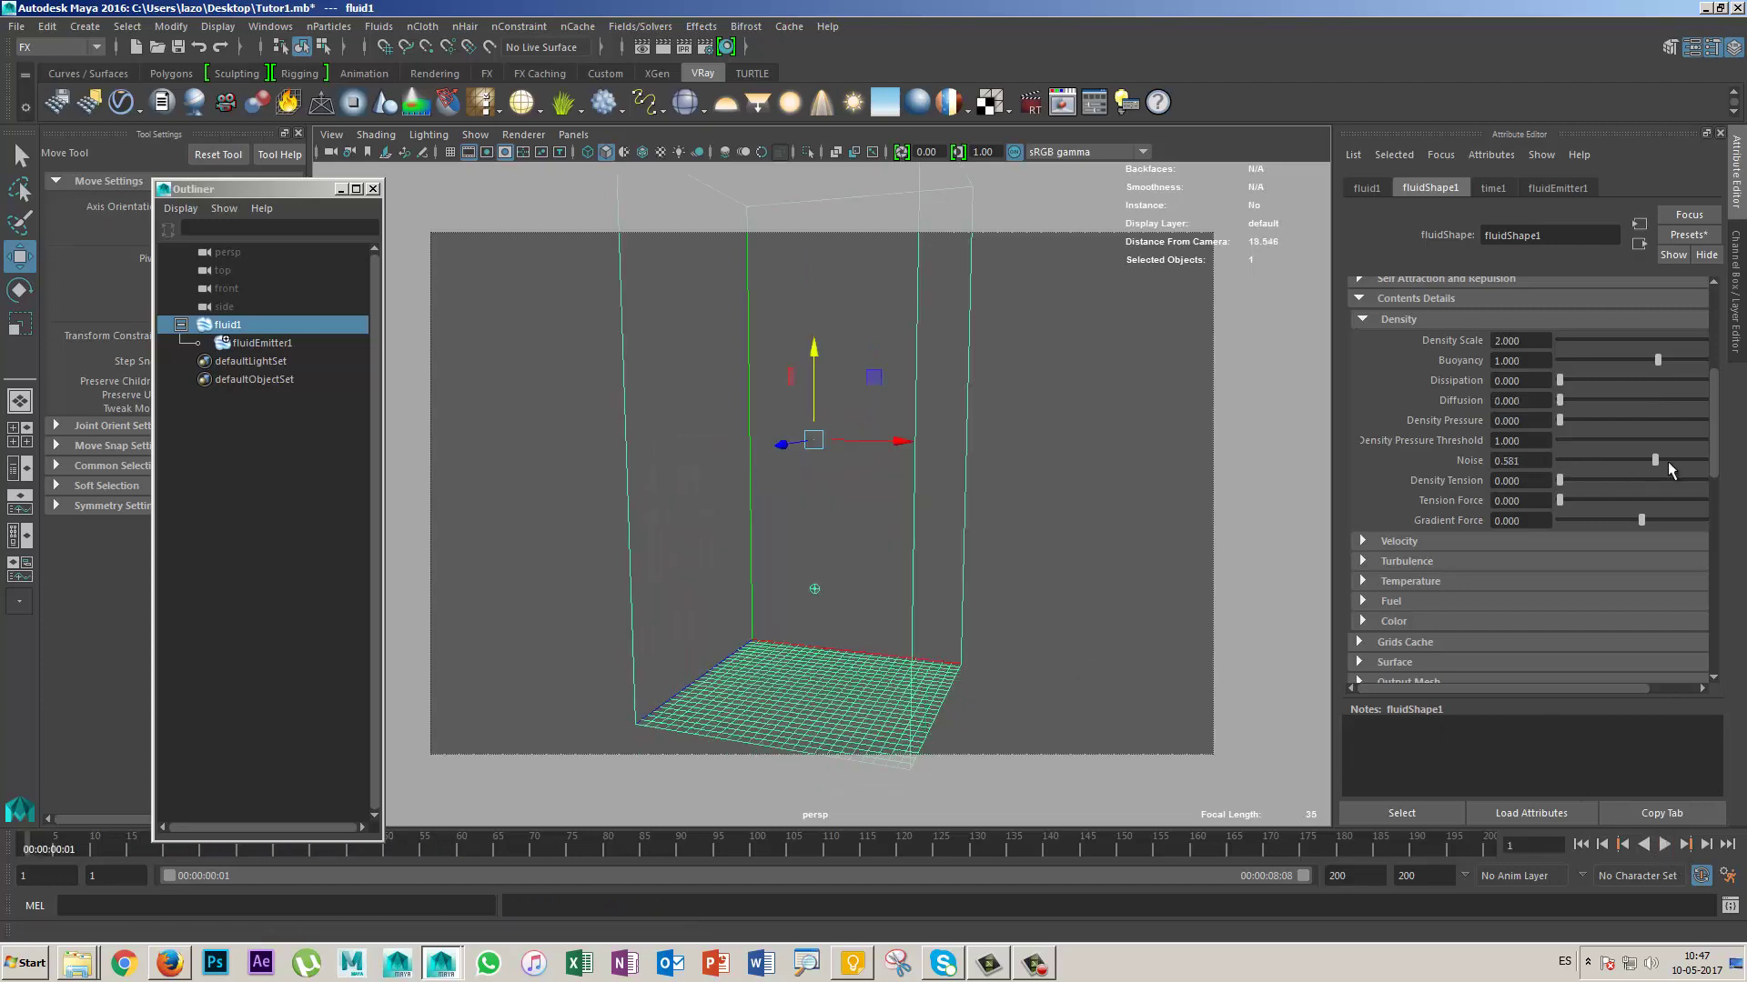
{"action": "left_click_drag", "start_coordinate": [1668, 464], "coordinate": [1715, 464]}
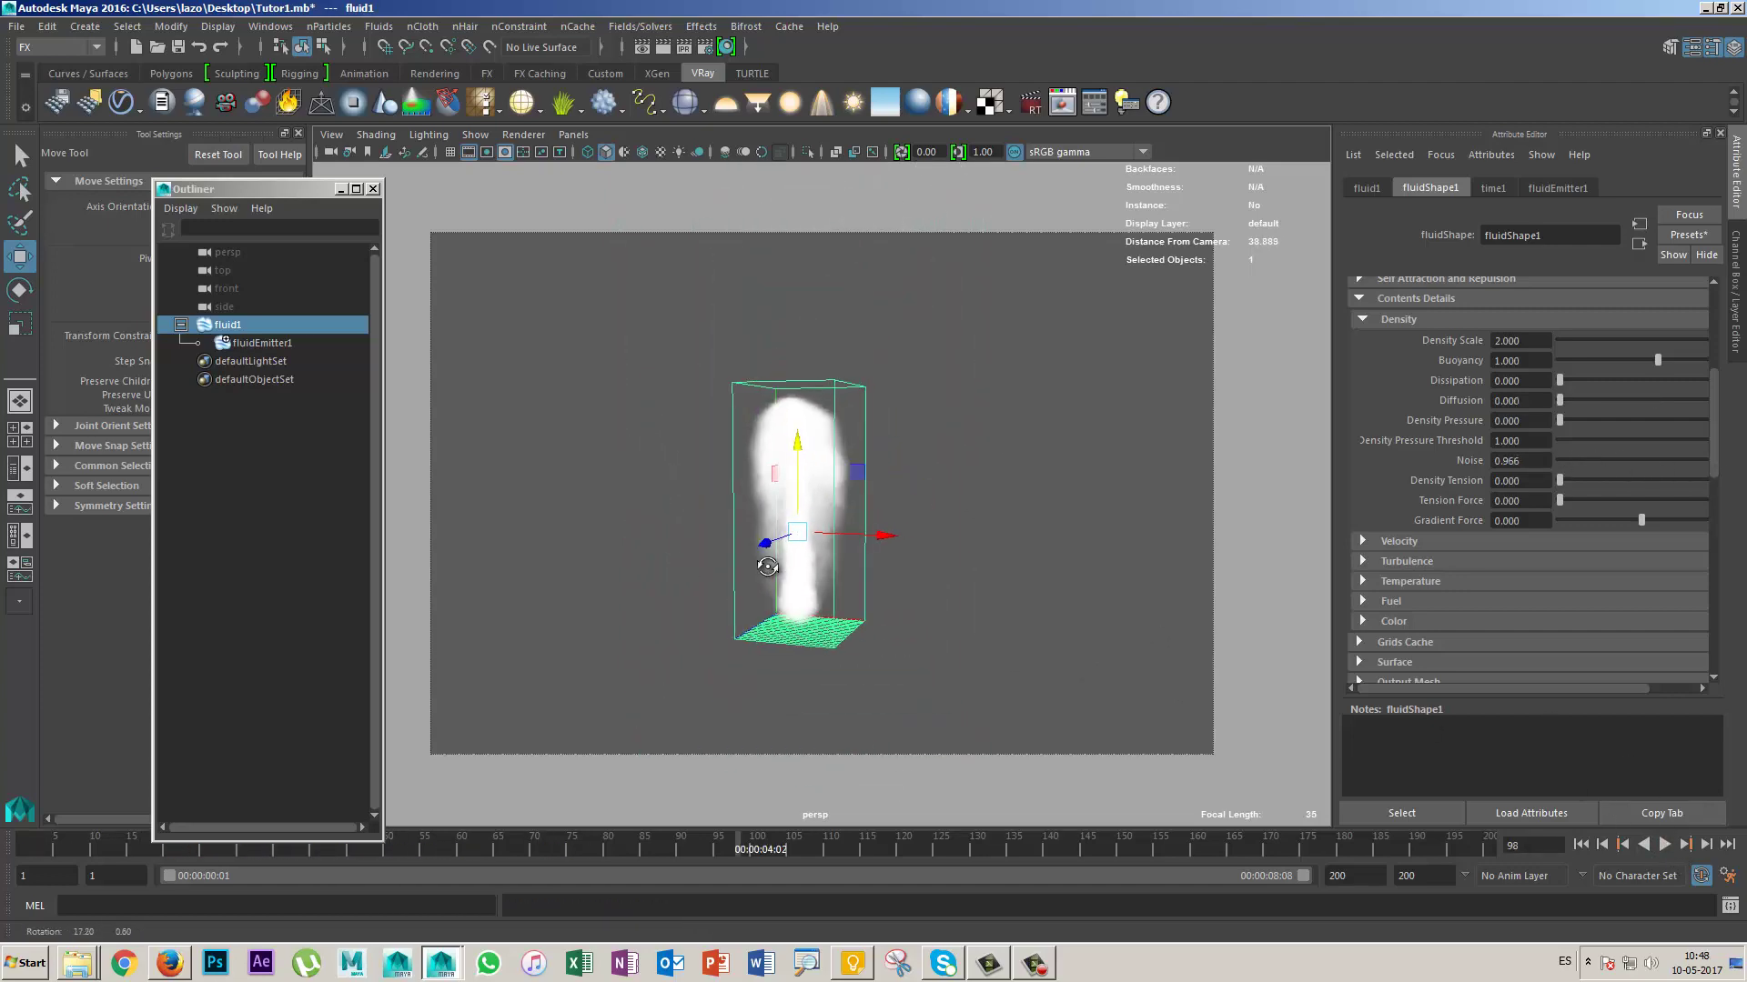
{"action": "scroll", "coordinate": [831, 604], "scroll_direction": "up", "scroll_amount": 3}
{"action": "left_click", "coordinate": [1111, 612]}
{"action": "scroll", "coordinate": [871, 482], "scroll_direction": "up", "scroll_amount": 2}
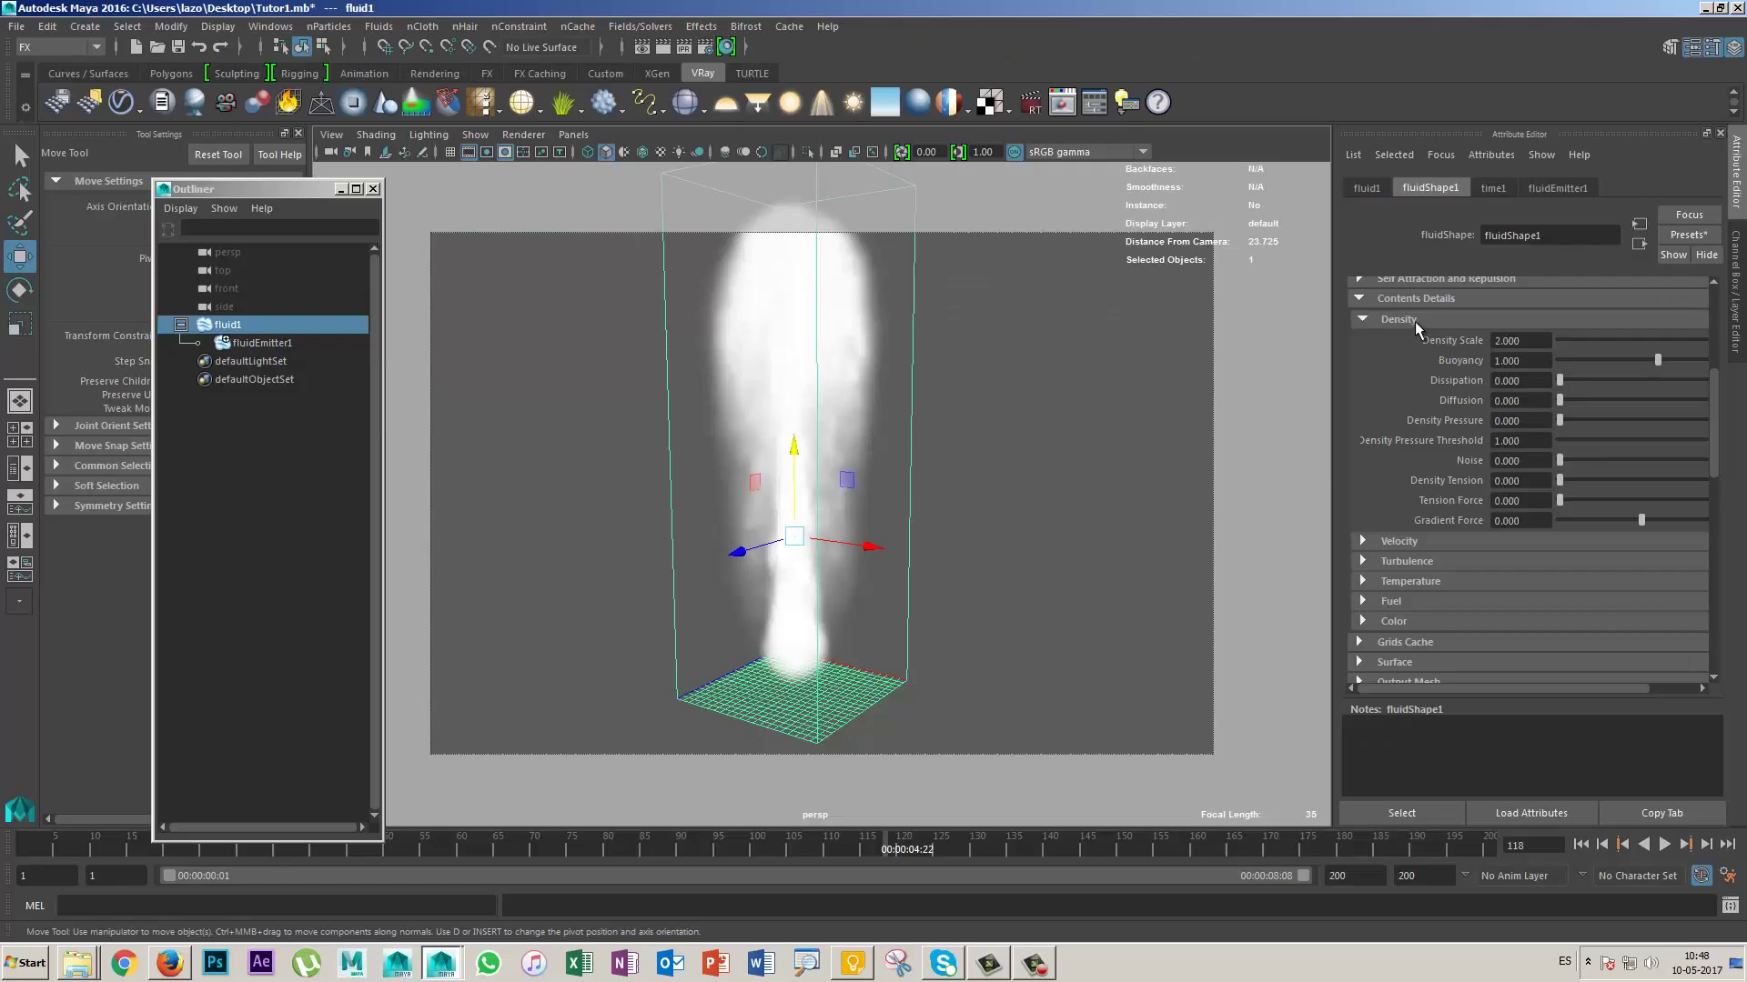
{"action": "left_click", "coordinate": [1416, 320]}
{"action": "left_click", "coordinate": [1423, 341]}
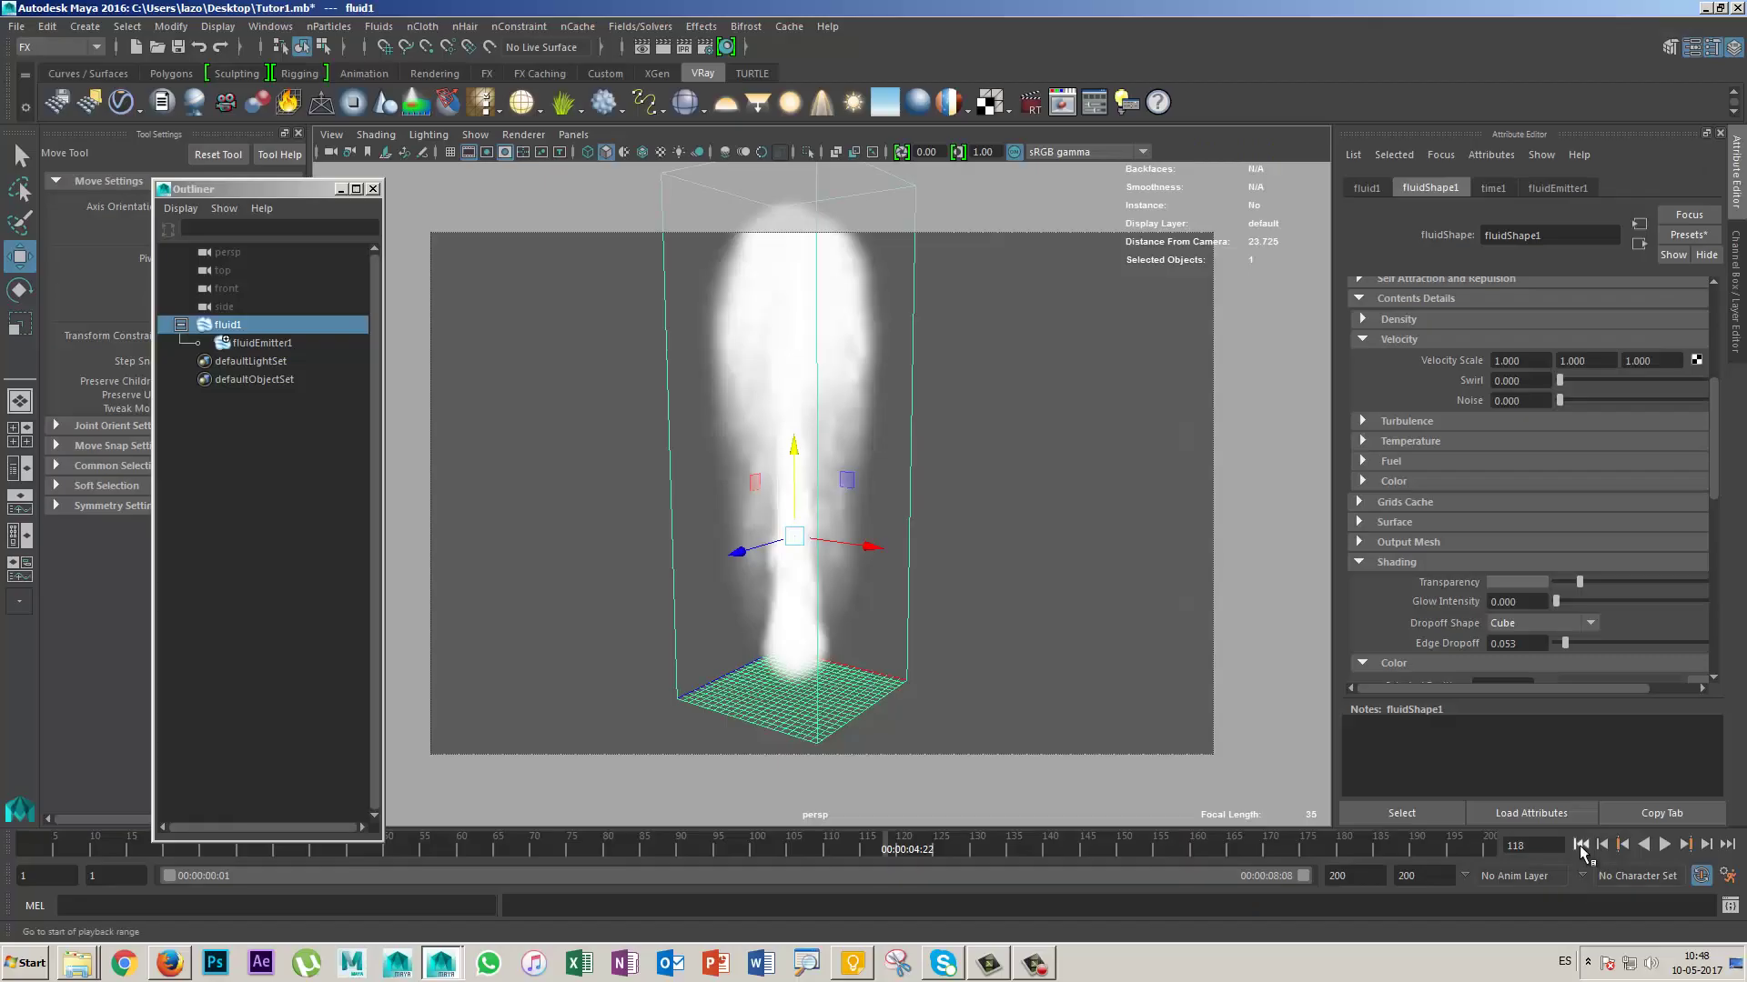
Step: Replay the swirling smoke from frame 1 and orbit the view to inspect it
{"action": "left_click", "coordinate": [1580, 845]}
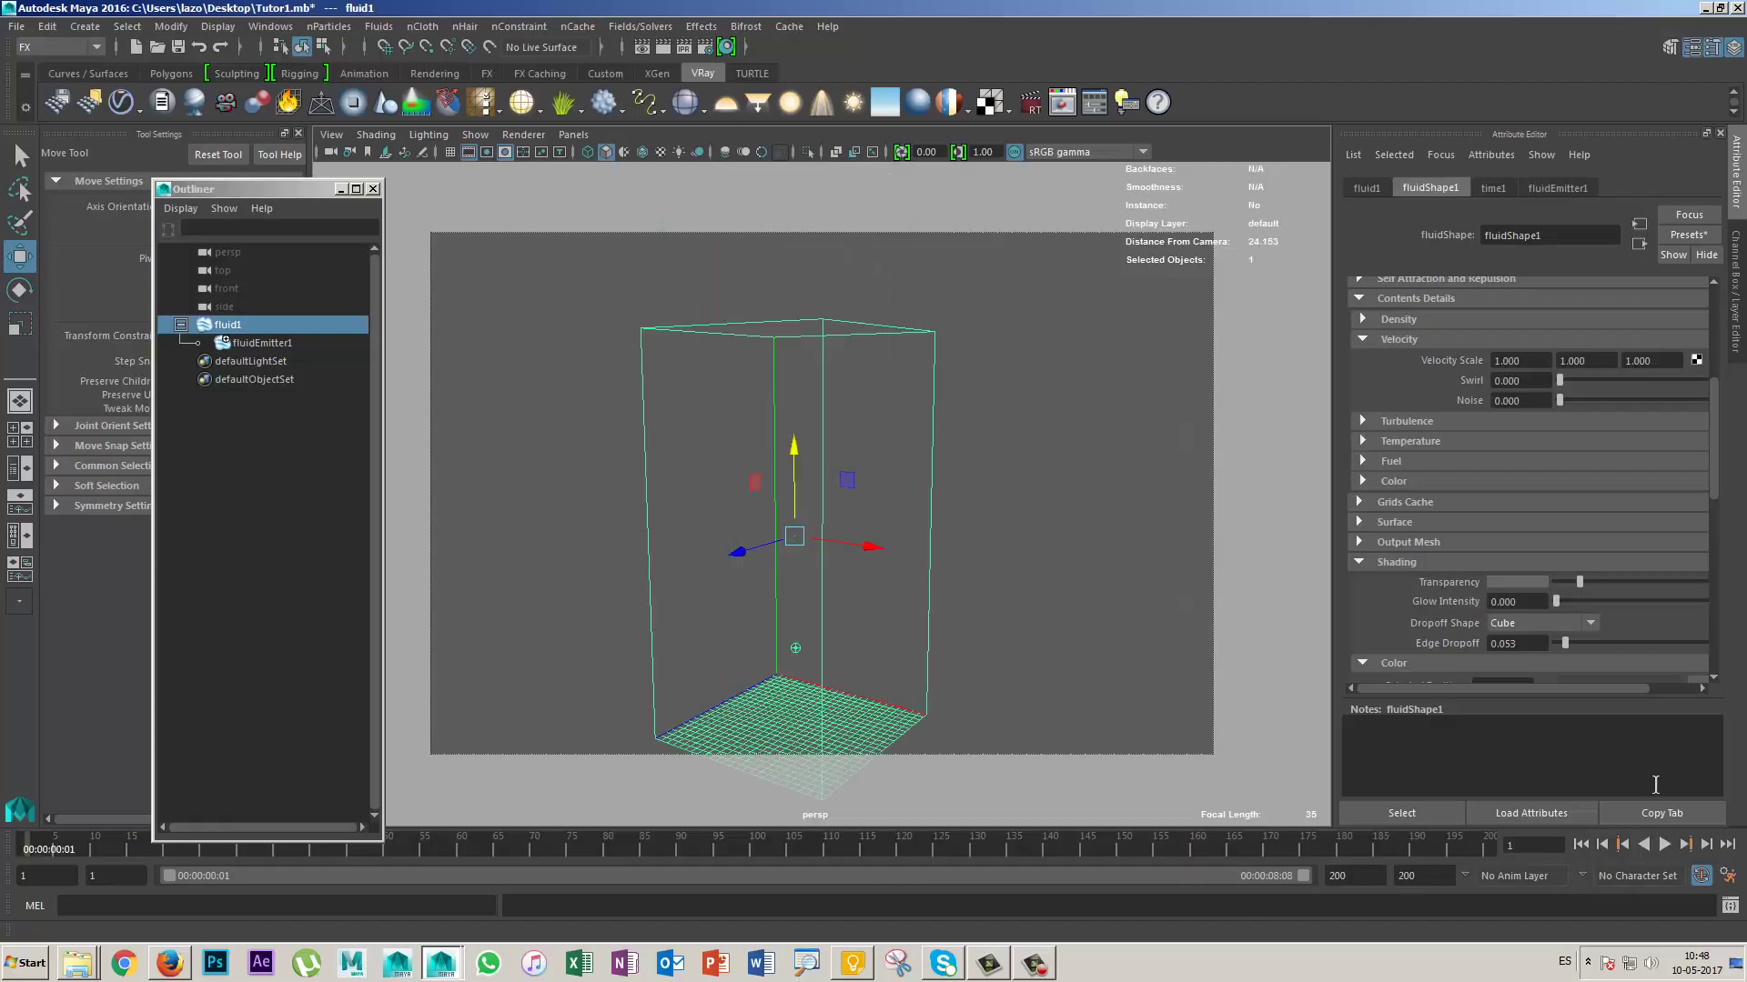
{"action": "left_click", "coordinate": [1664, 844]}
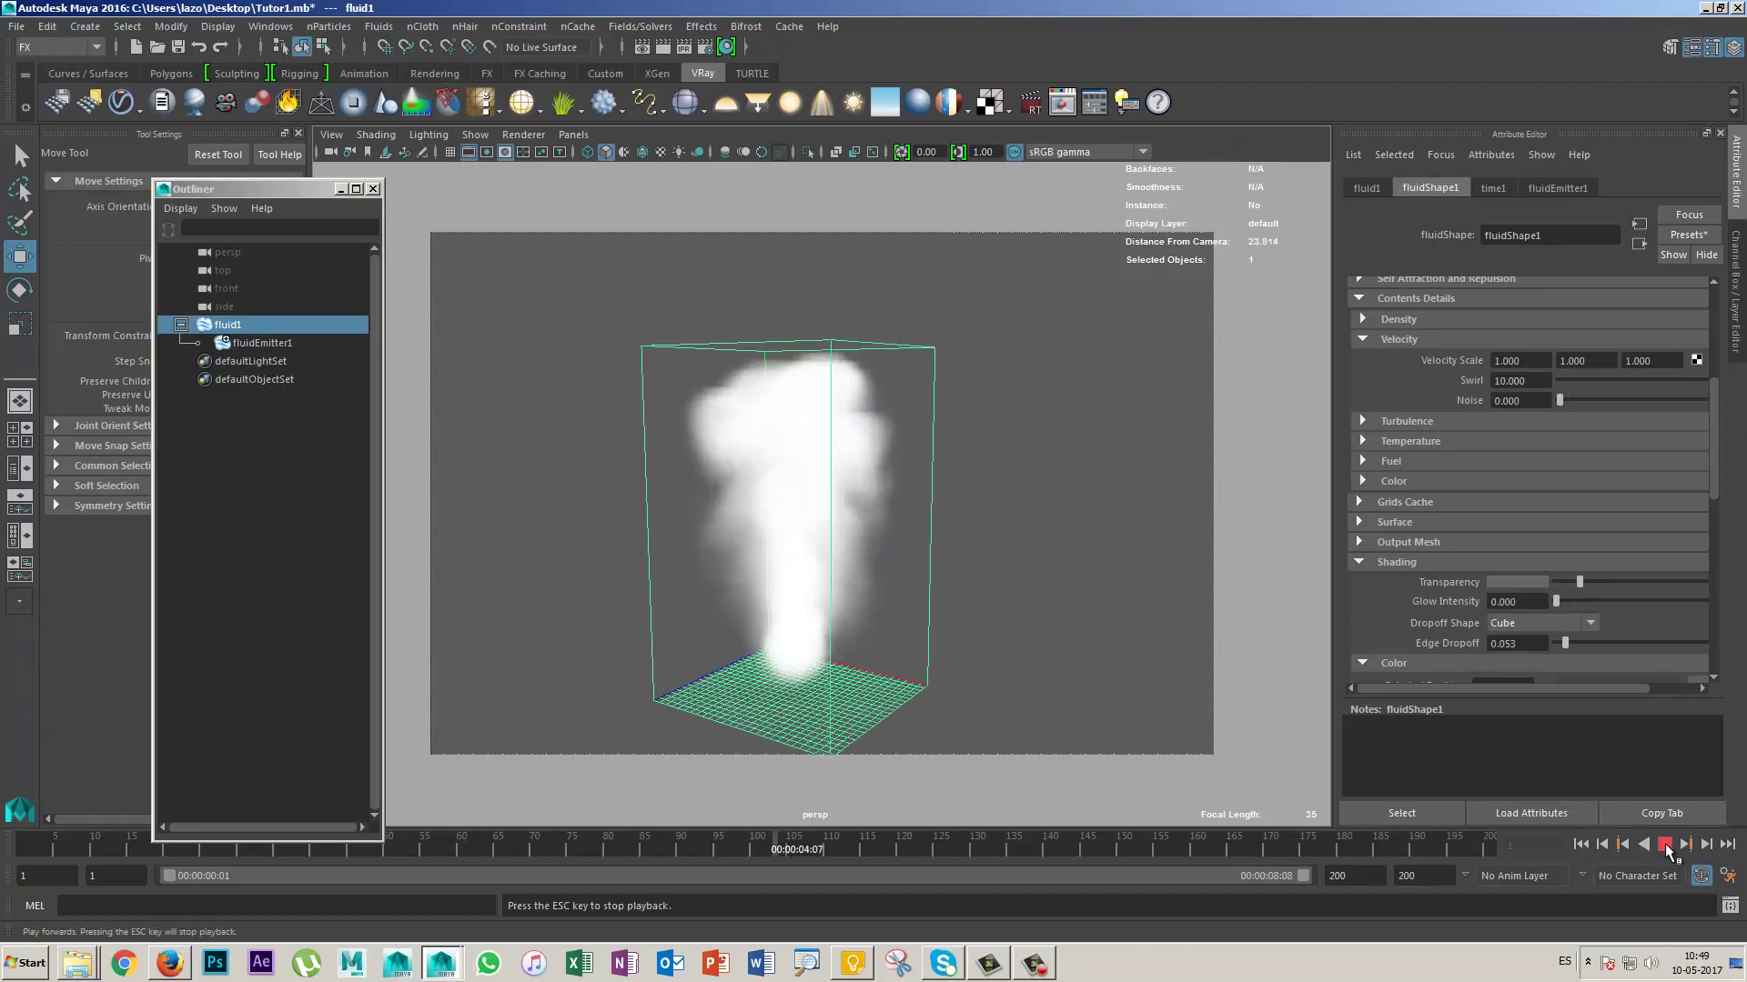
{"action": "left_click", "coordinate": [1664, 844]}
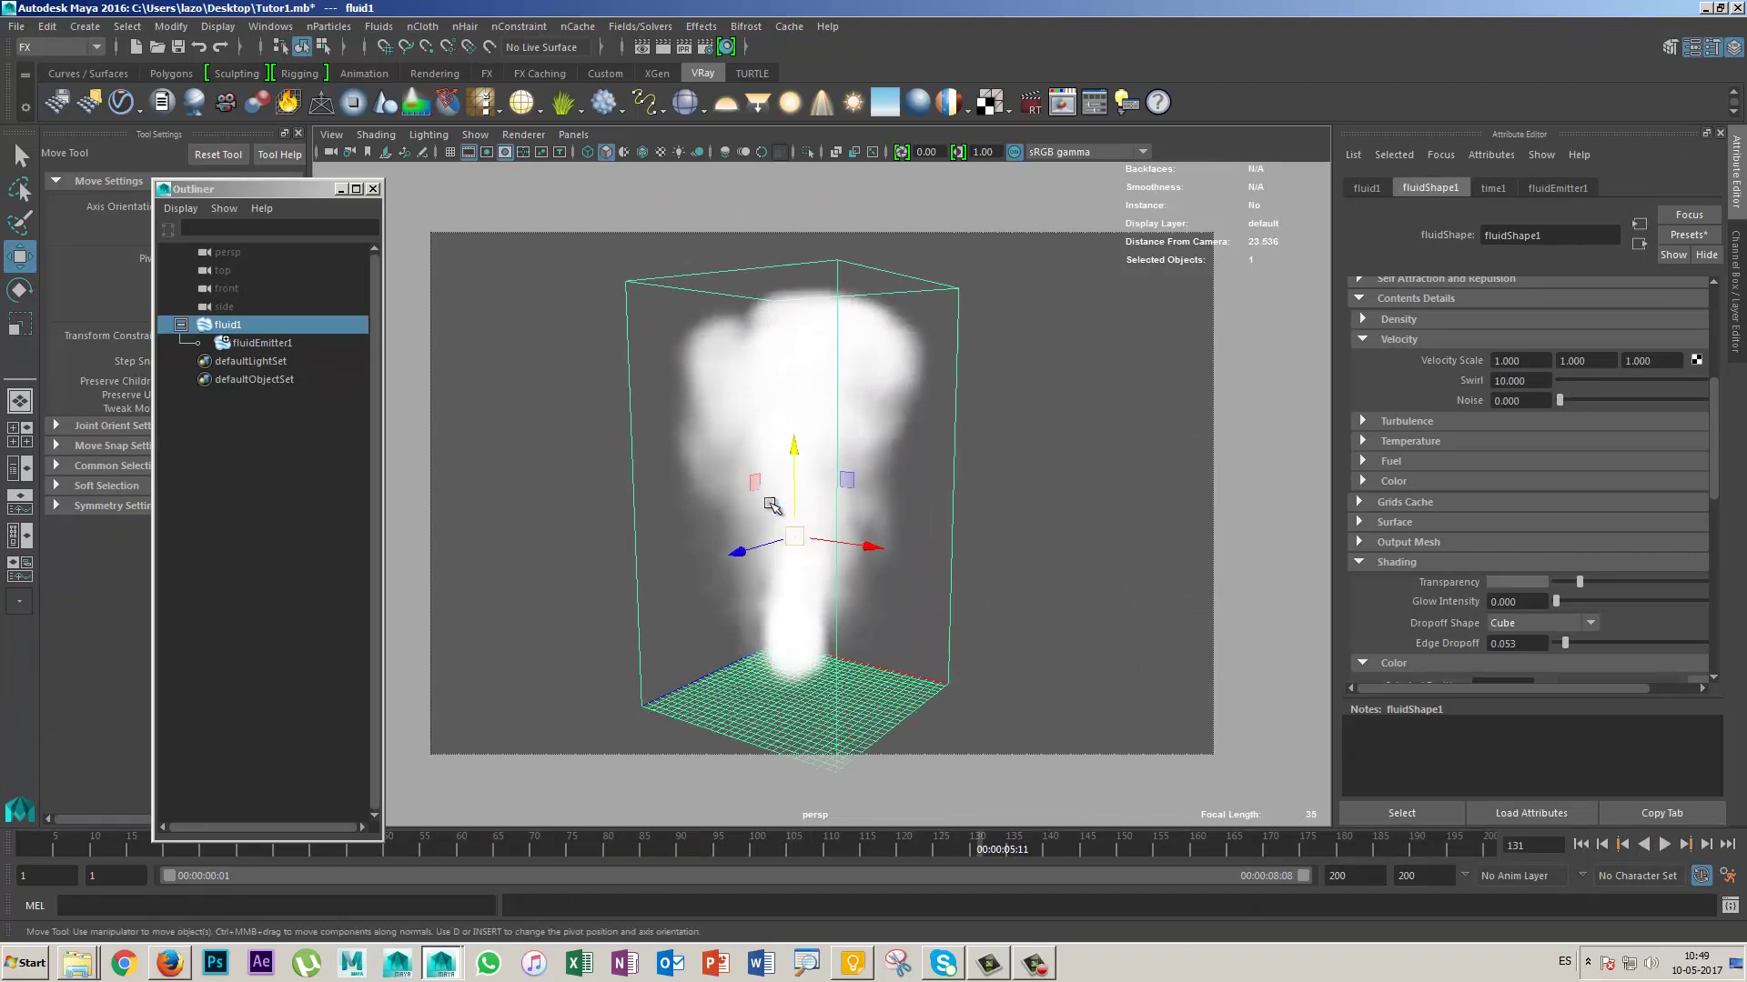
{"action": "left_click_drag", "start_coordinate": [618, 296], "coordinate": [655, 263]}
{"action": "mouse_move", "coordinate": [912, 235]}
{"action": "left_mouse_down"}
{"action": "mouse_move", "coordinate": [901, 300]}
{"action": "mouse_move", "coordinate": [964, 278]}
{"action": "left_mouse_up"}
{"action": "left_click_drag", "start_coordinate": [946, 391], "coordinate": [965, 520]}
{"action": "mouse_move", "coordinate": [691, 388]}
{"action": "left_mouse_down"}
{"action": "mouse_move", "coordinate": [641, 445]}
{"action": "mouse_move", "coordinate": [701, 473]}
{"action": "left_mouse_up"}
{"action": "left_click_drag", "start_coordinate": [888, 579], "coordinate": [946, 657]}
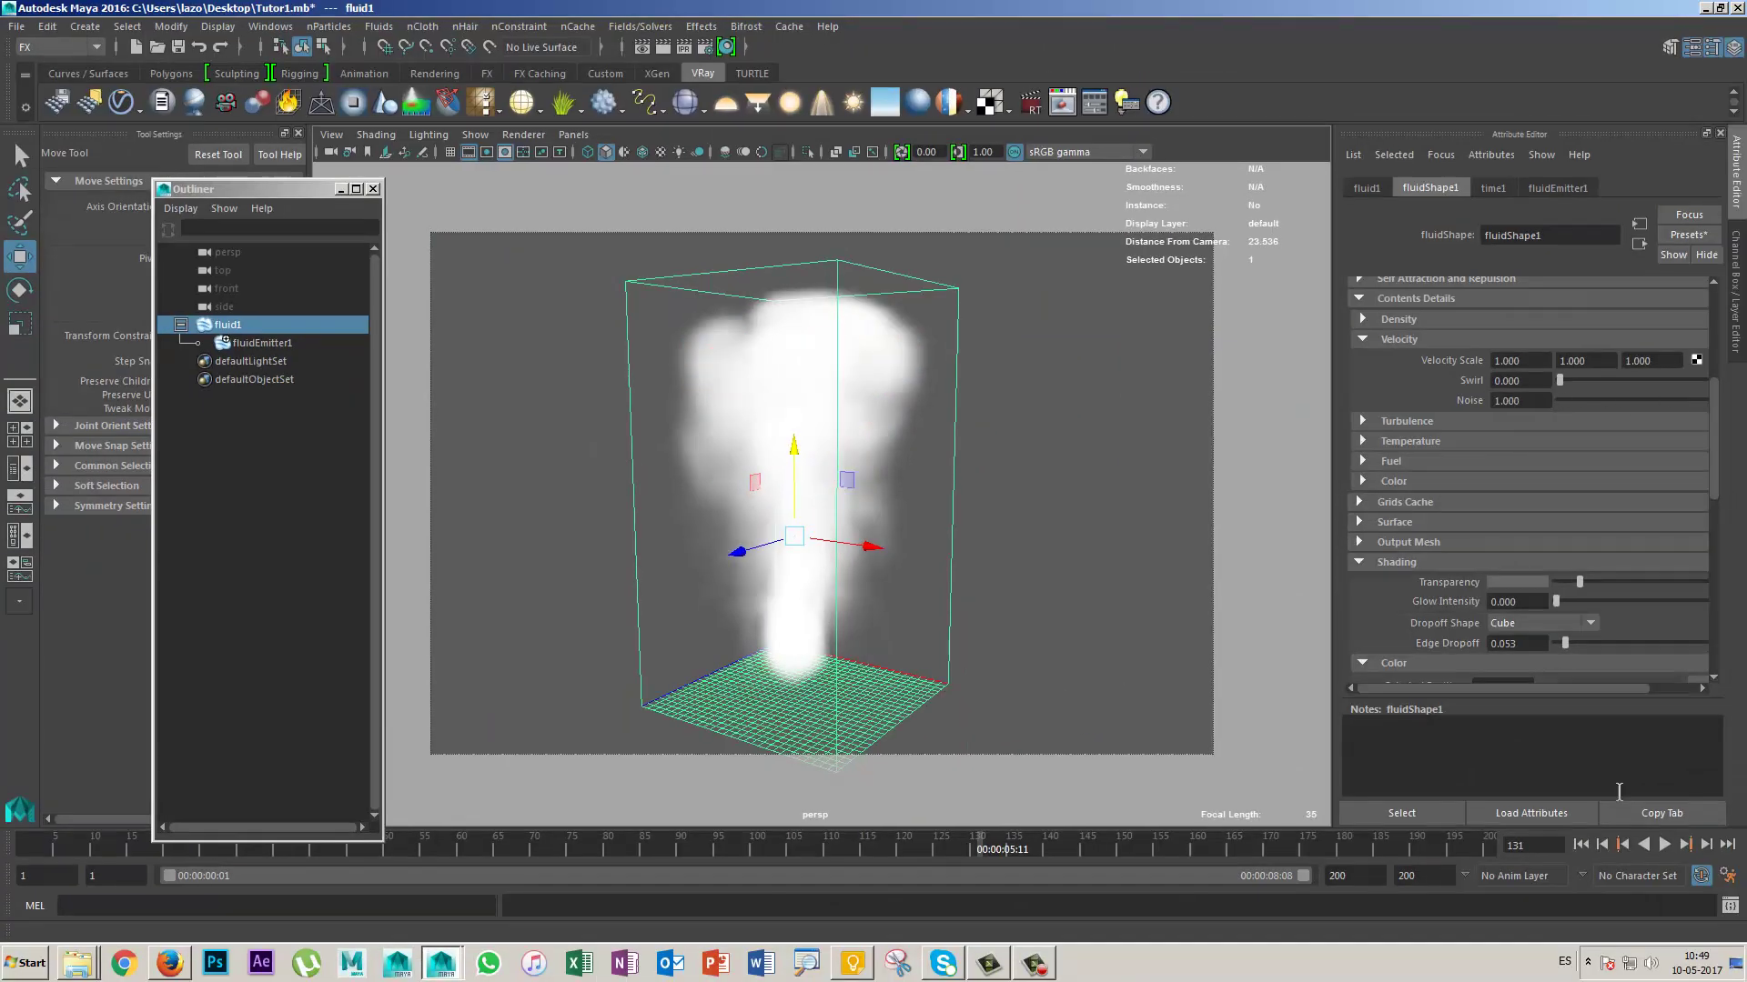
Step: Replay the simulation from the start again, then rewind to frame 1
{"action": "left_click", "coordinate": [1580, 844]}
{"action": "left_click", "coordinate": [1663, 844]}
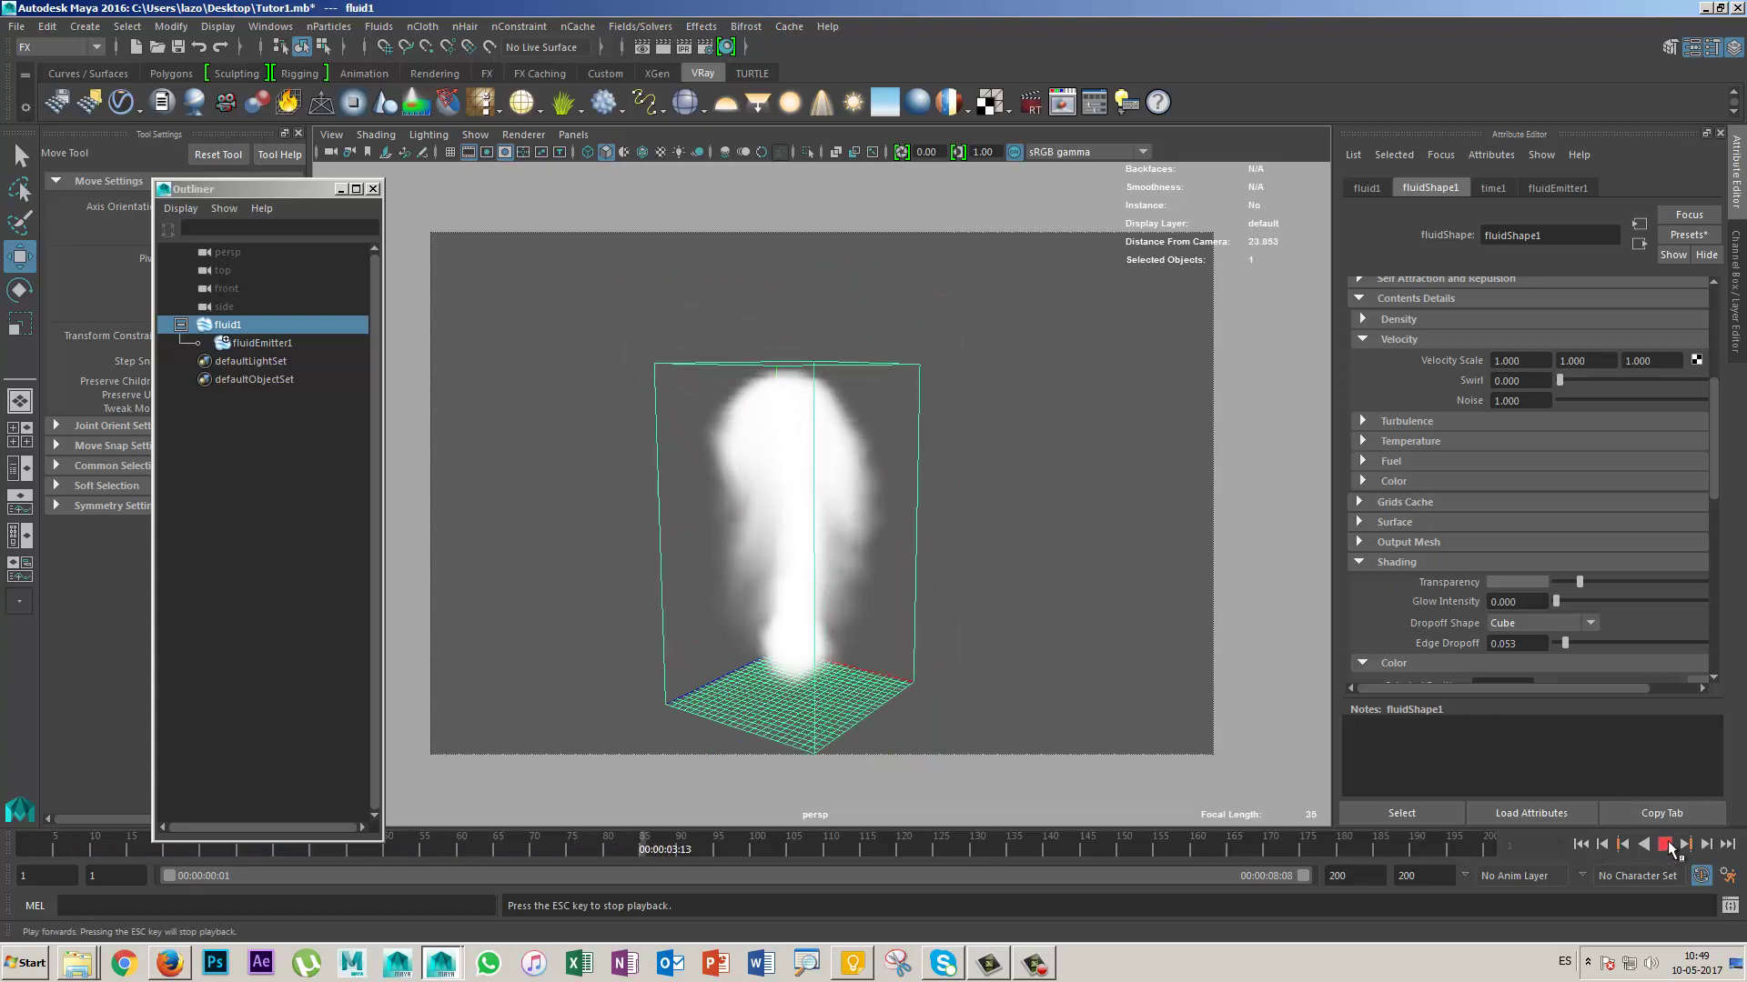
{"action": "left_click", "coordinate": [1664, 845]}
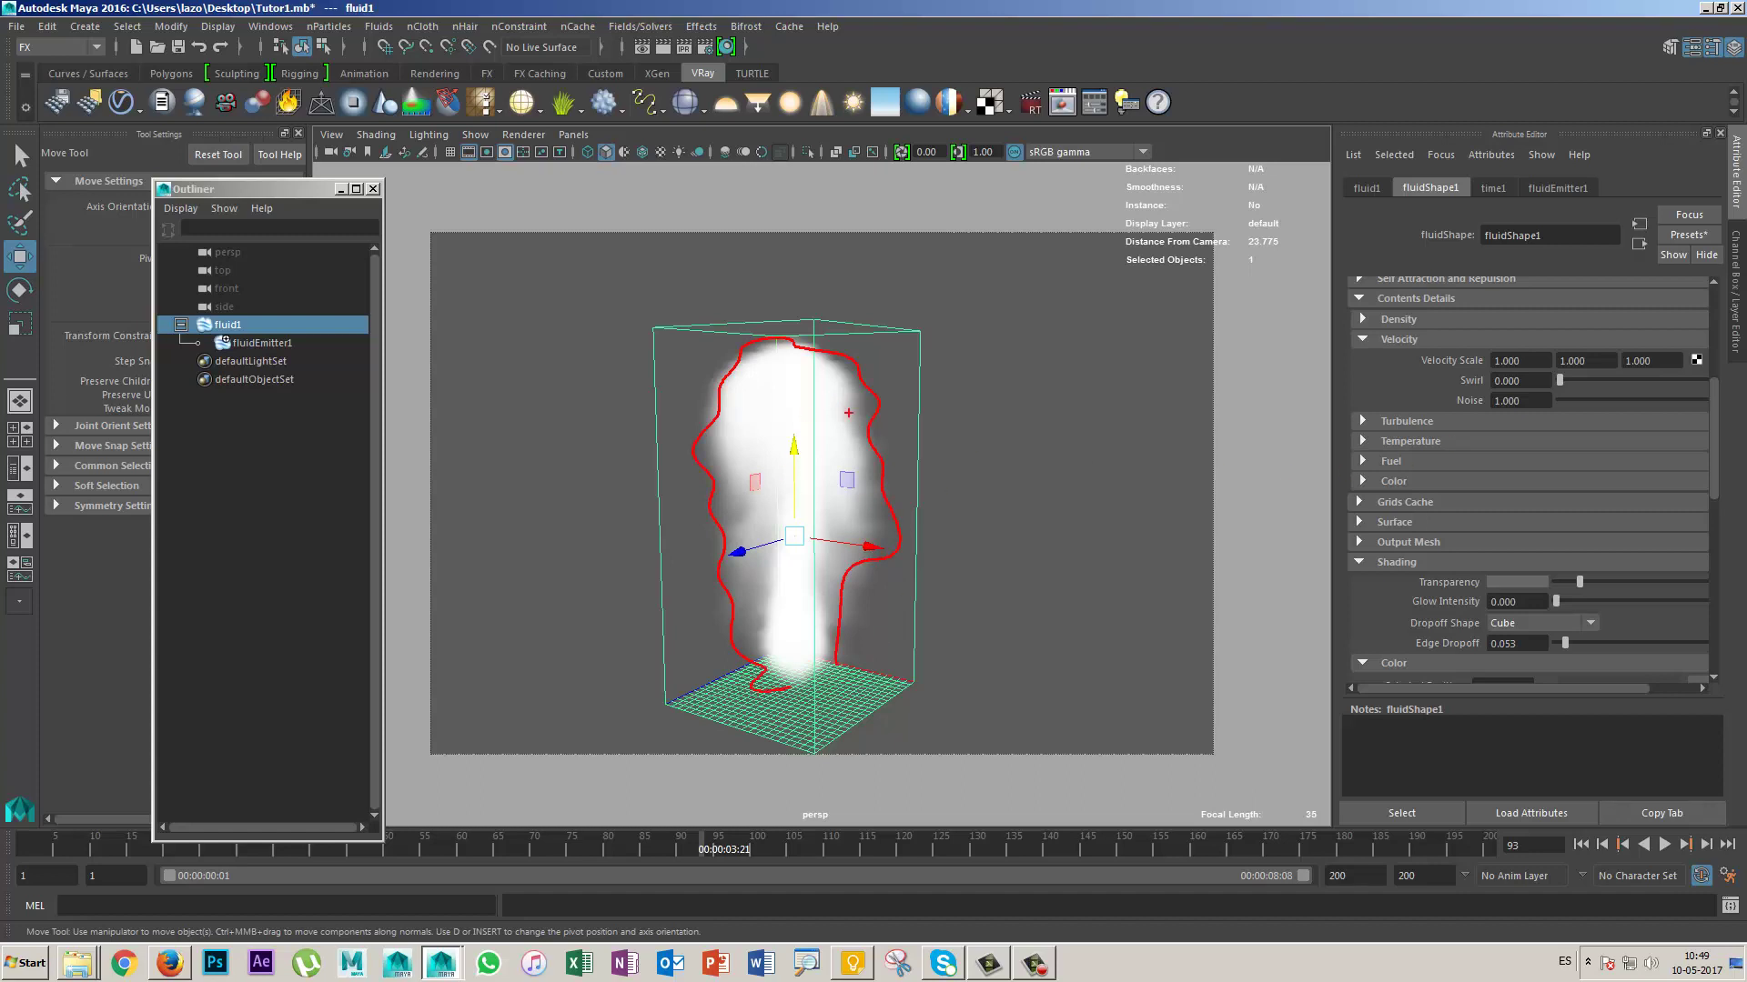
{"action": "key", "text": "alt+shift+v"}
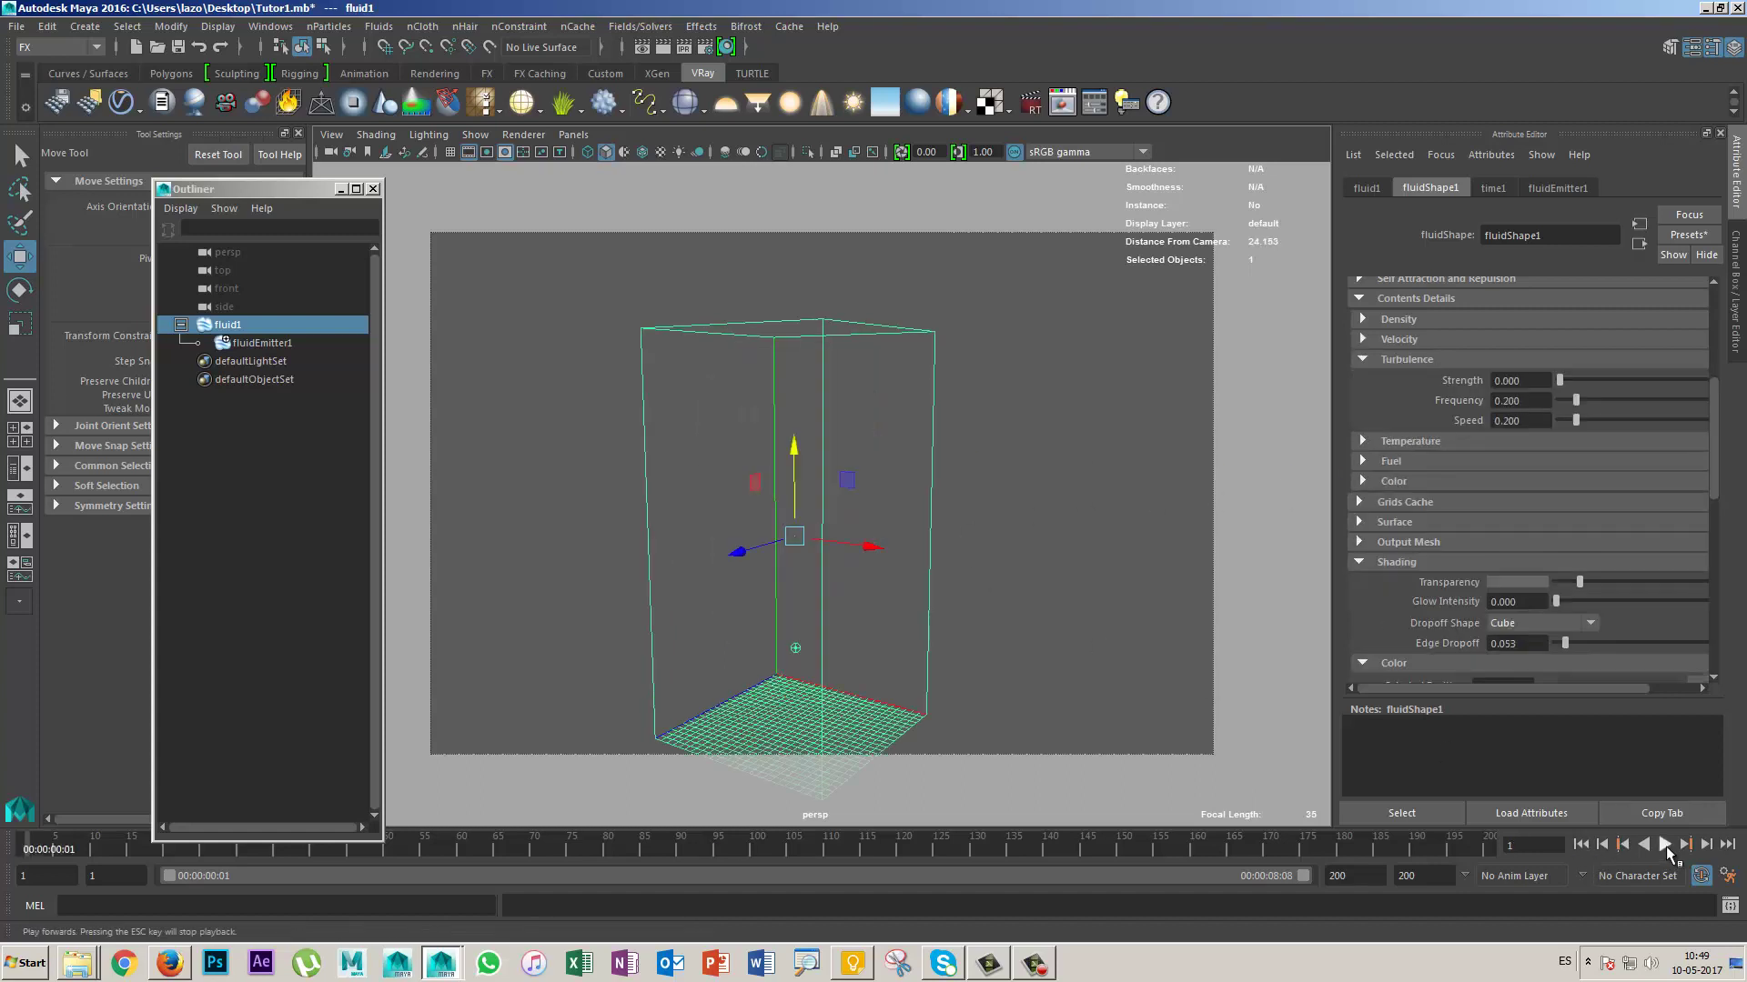
Step: Play to frame 49, frame the container, browse the force fields, and tumble the view from above
{"action": "left_click", "coordinate": [1665, 844]}
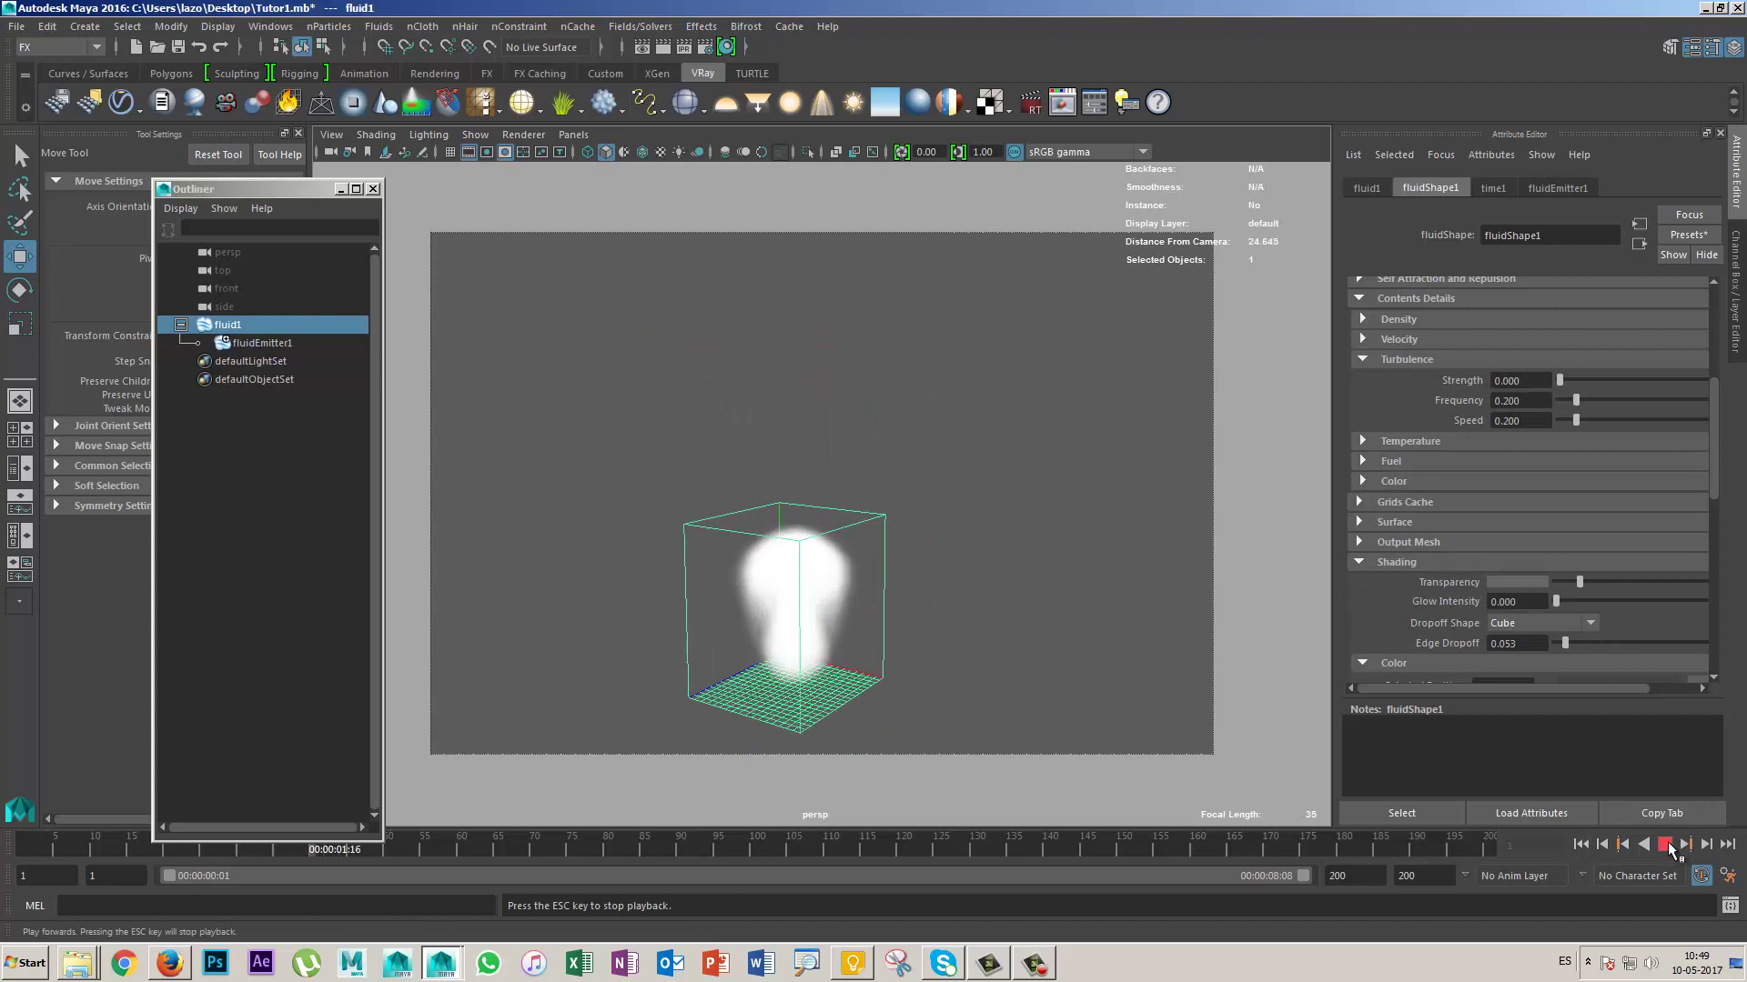
{"action": "left_click", "coordinate": [1666, 845]}
{"action": "key", "text": "f"}
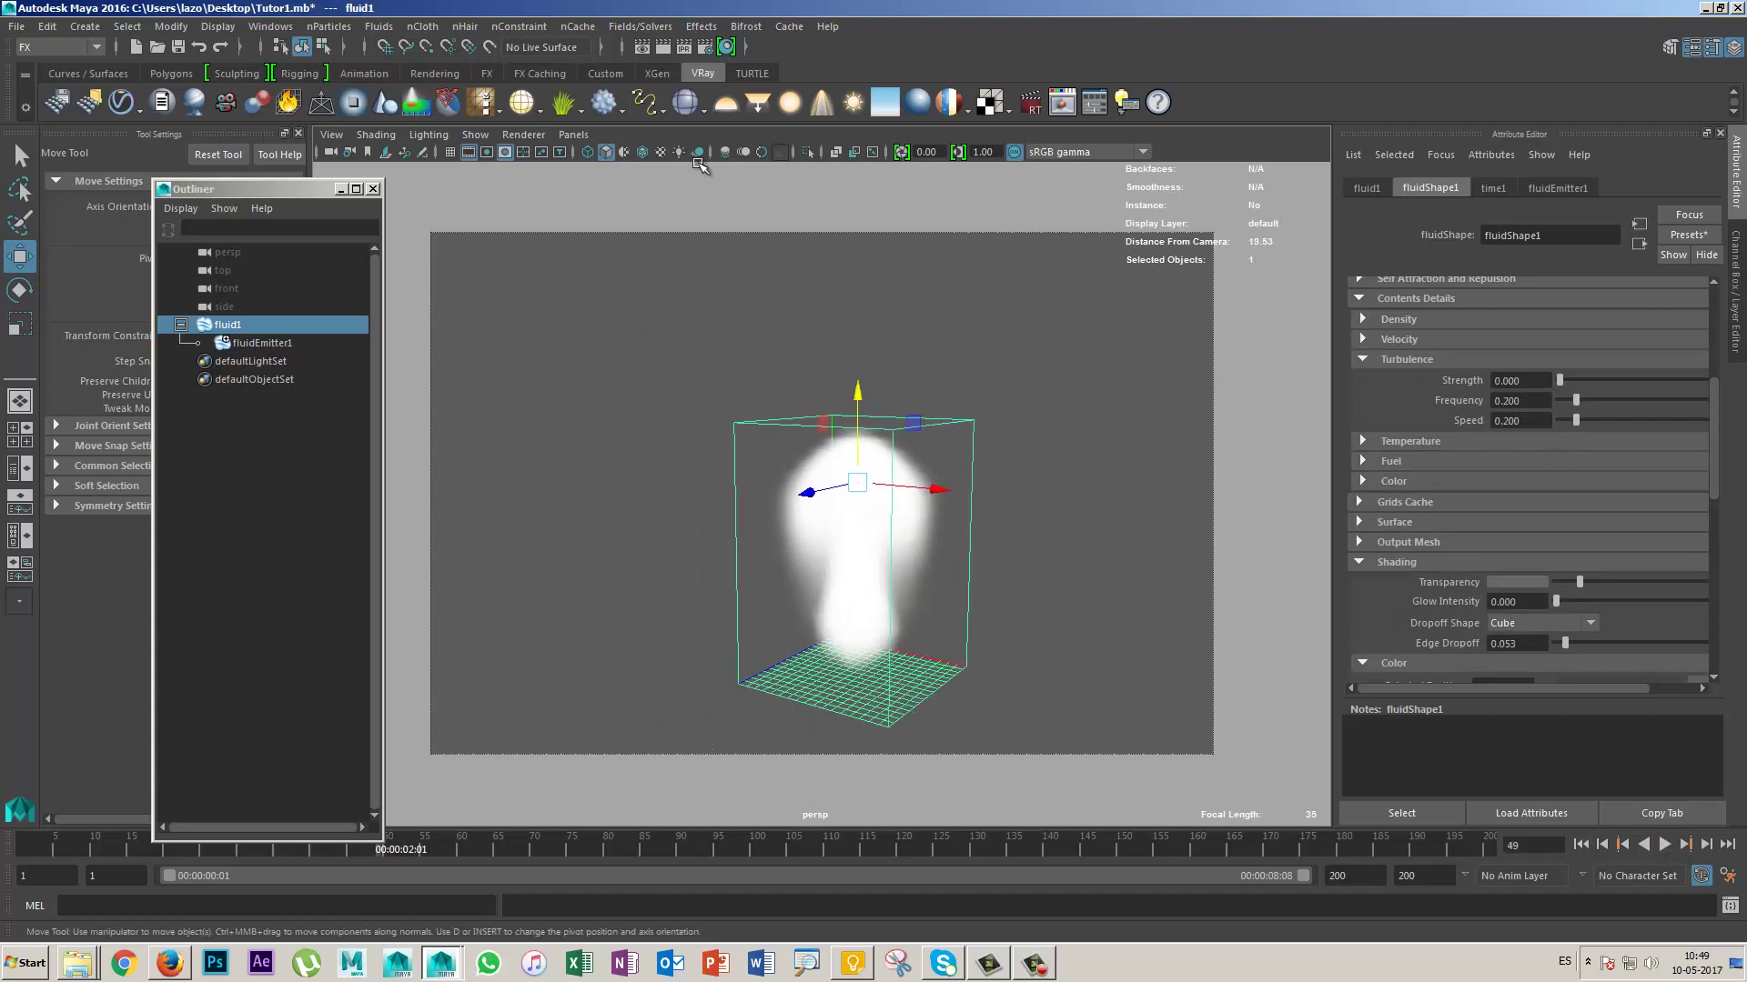
{"action": "left_click", "coordinate": [641, 26]}
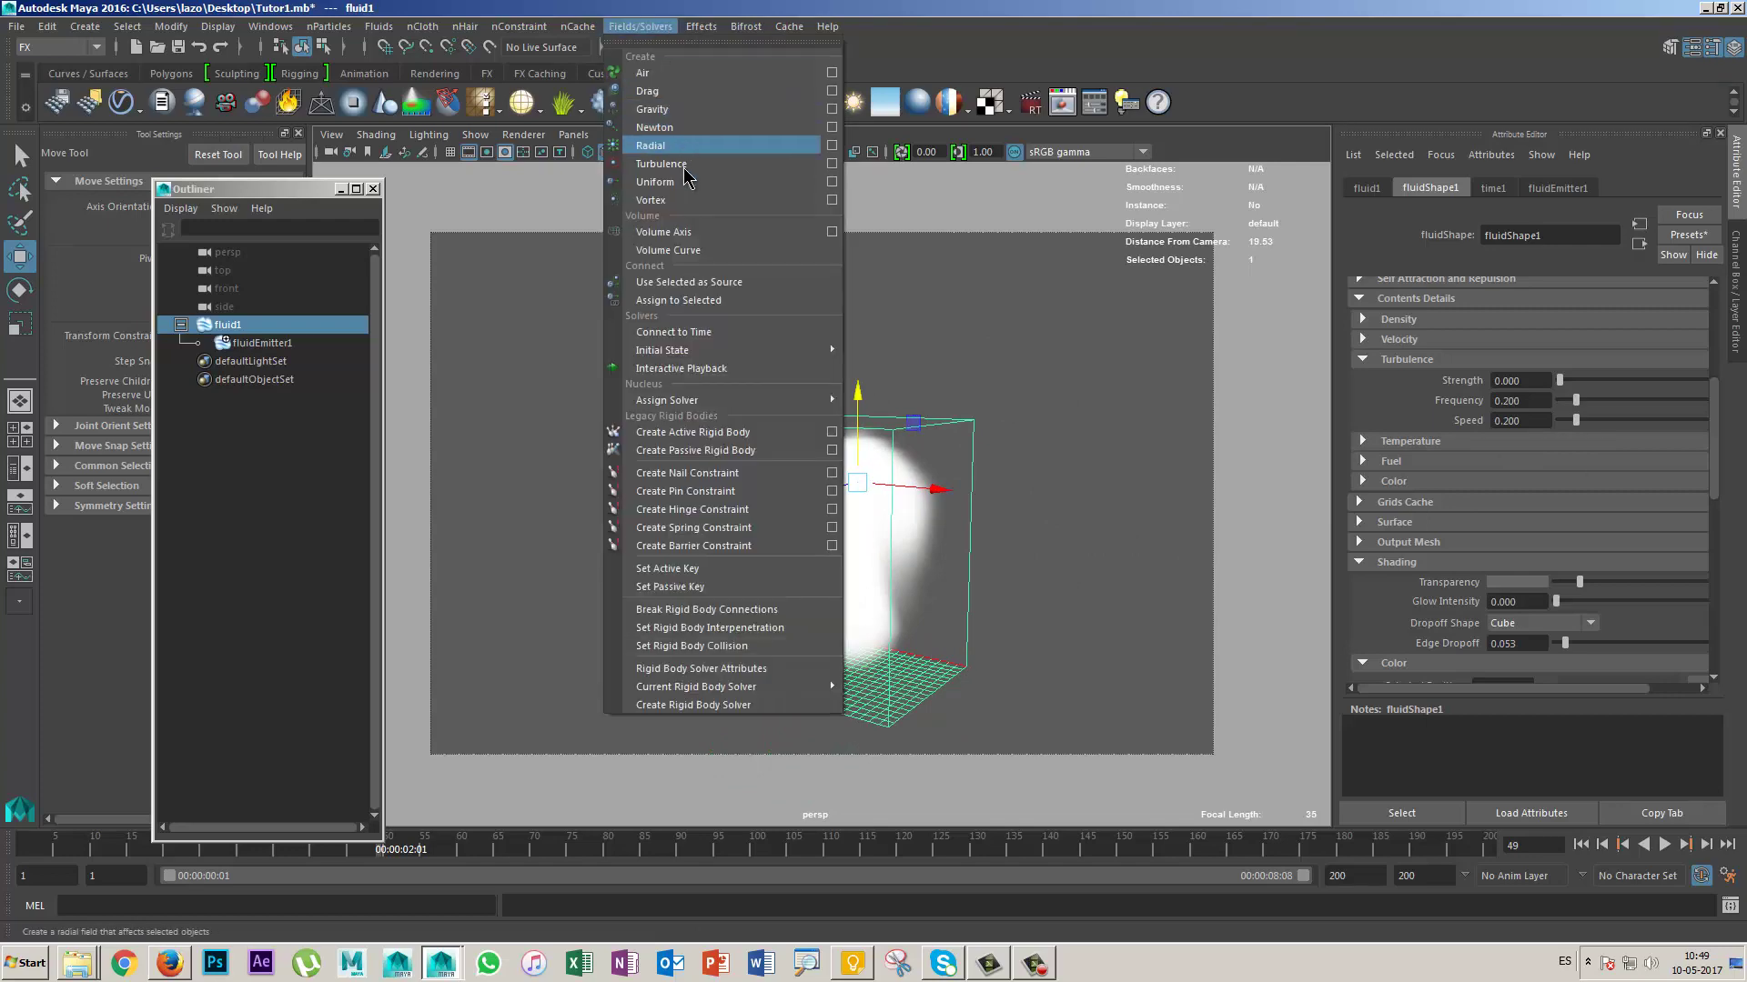
{"action": "scroll", "coordinate": [1031, 615], "scroll_direction": "up", "scroll_amount": 3}
{"action": "scroll", "coordinate": [1045, 630], "scroll_direction": "up", "scroll_amount": 2}
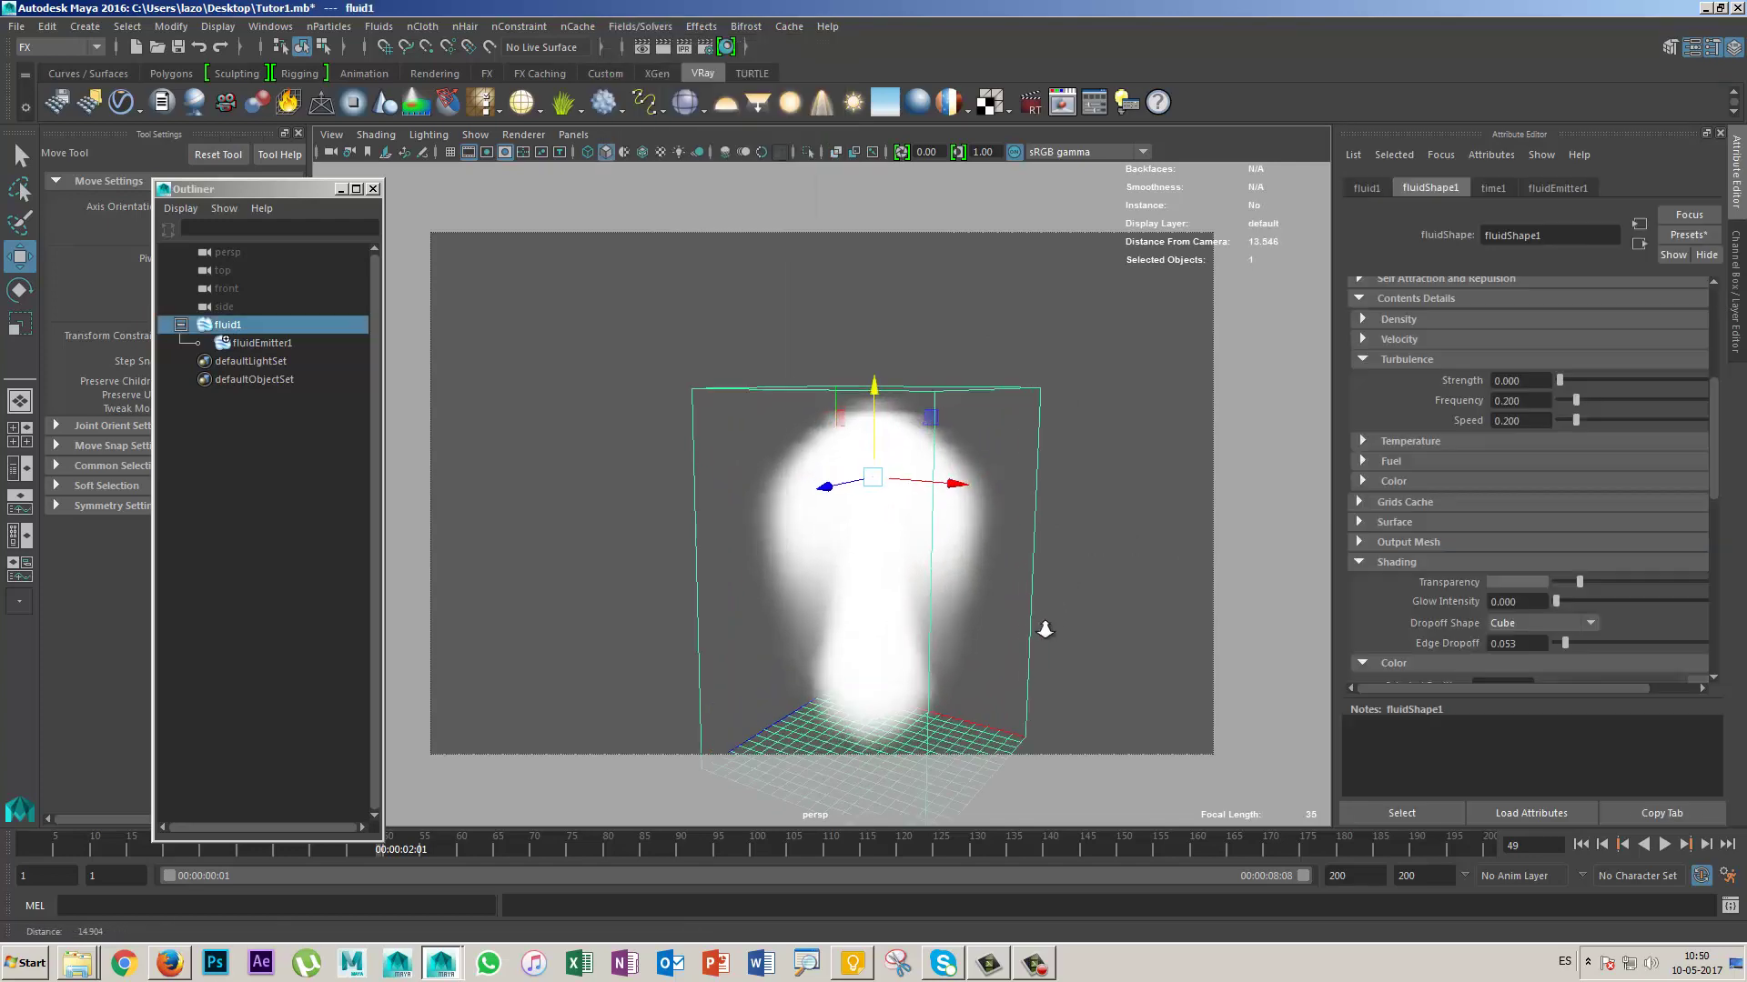
{"action": "left_click_drag", "start_coordinate": [1045, 629], "coordinate": [1002, 511], "text": "alt"}
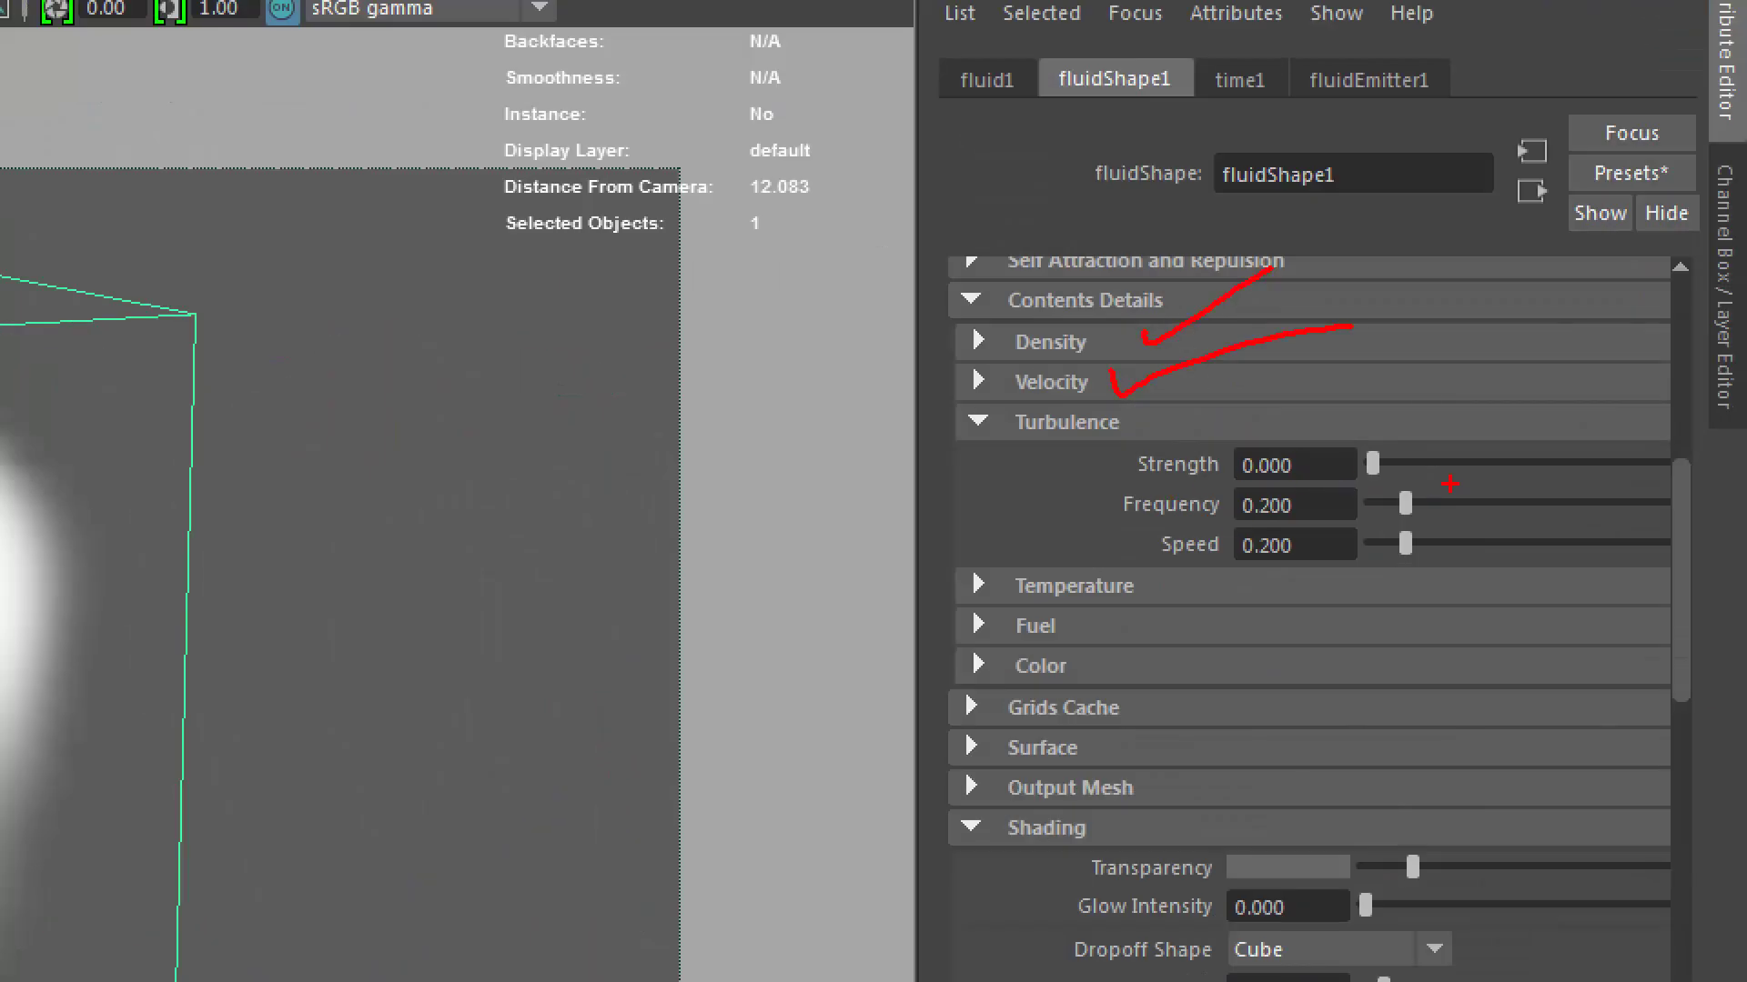
{"action": "left_click_drag", "start_coordinate": [564, 438], "coordinate": [208, 555]}
{"action": "left_click_drag", "start_coordinate": [312, 465], "coordinate": [326, 570]}
{"action": "left_click_drag", "start_coordinate": [580, 513], "coordinate": [641, 505]}
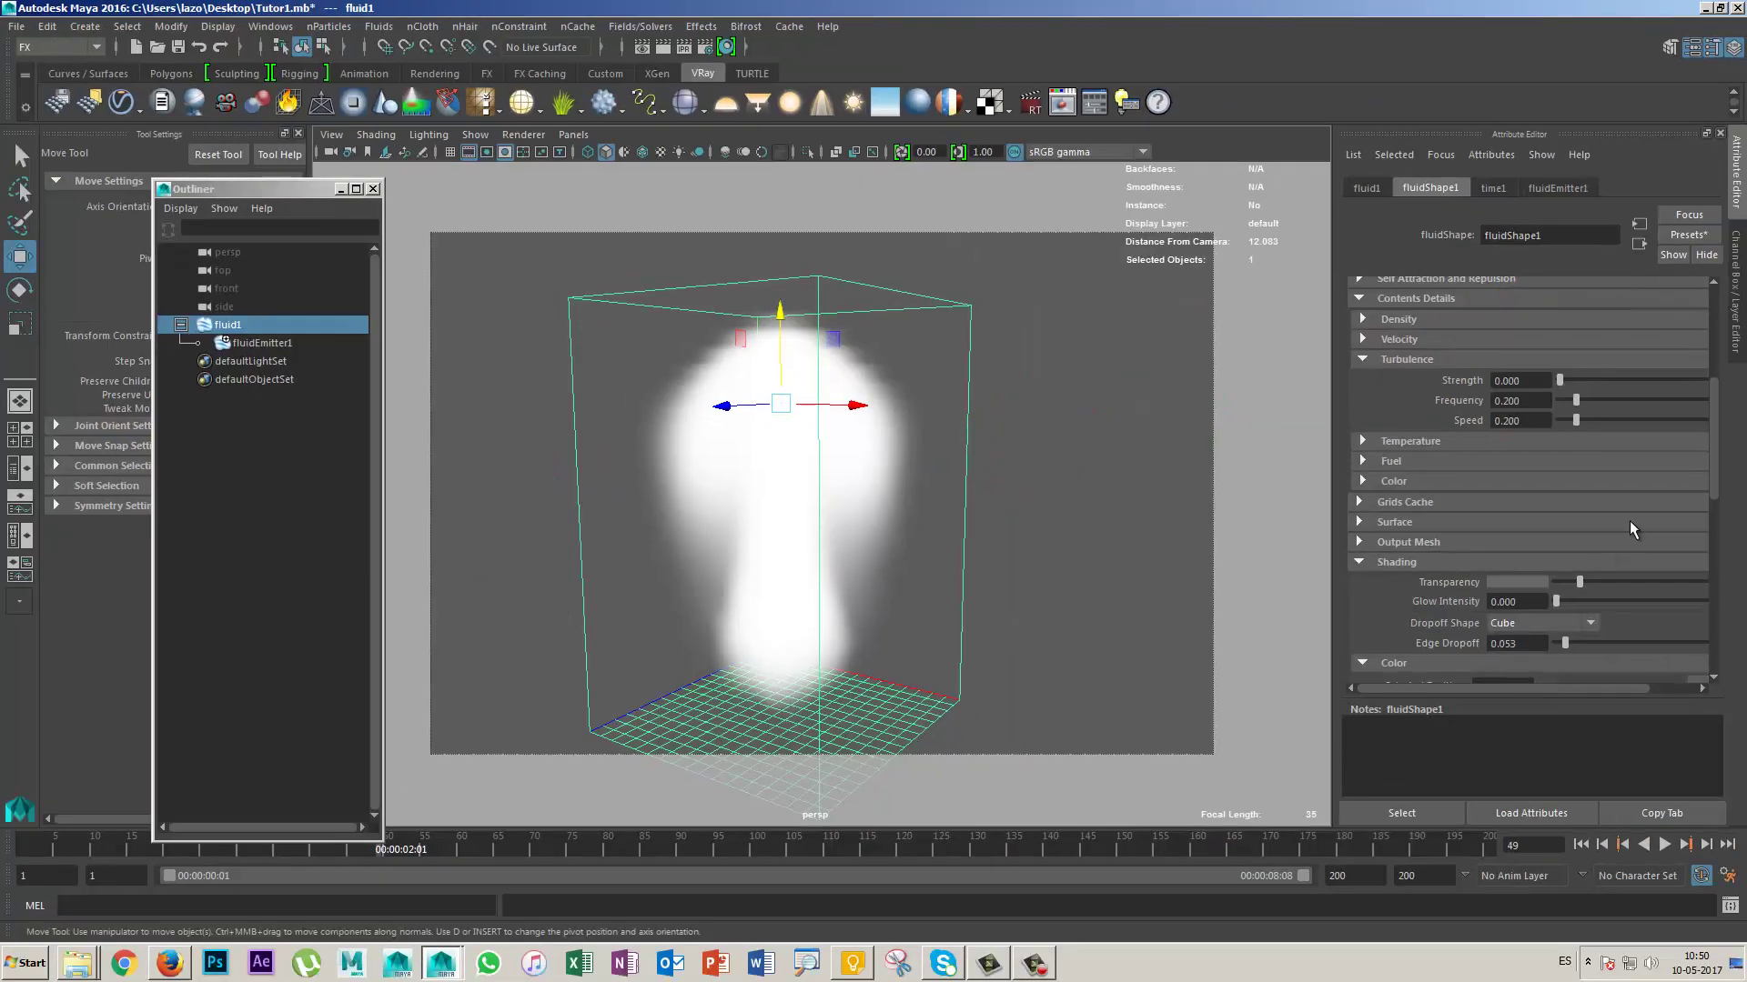
Step: Raise turbulence Strength to 1.000 and Speed to 0.793, replaying and rewinding to frame 1
{"action": "left_click_drag", "start_coordinate": [1575, 377], "coordinate": [1661, 400]}
{"action": "left_click", "coordinate": [1580, 845]}
{"action": "left_click", "coordinate": [1665, 844]}
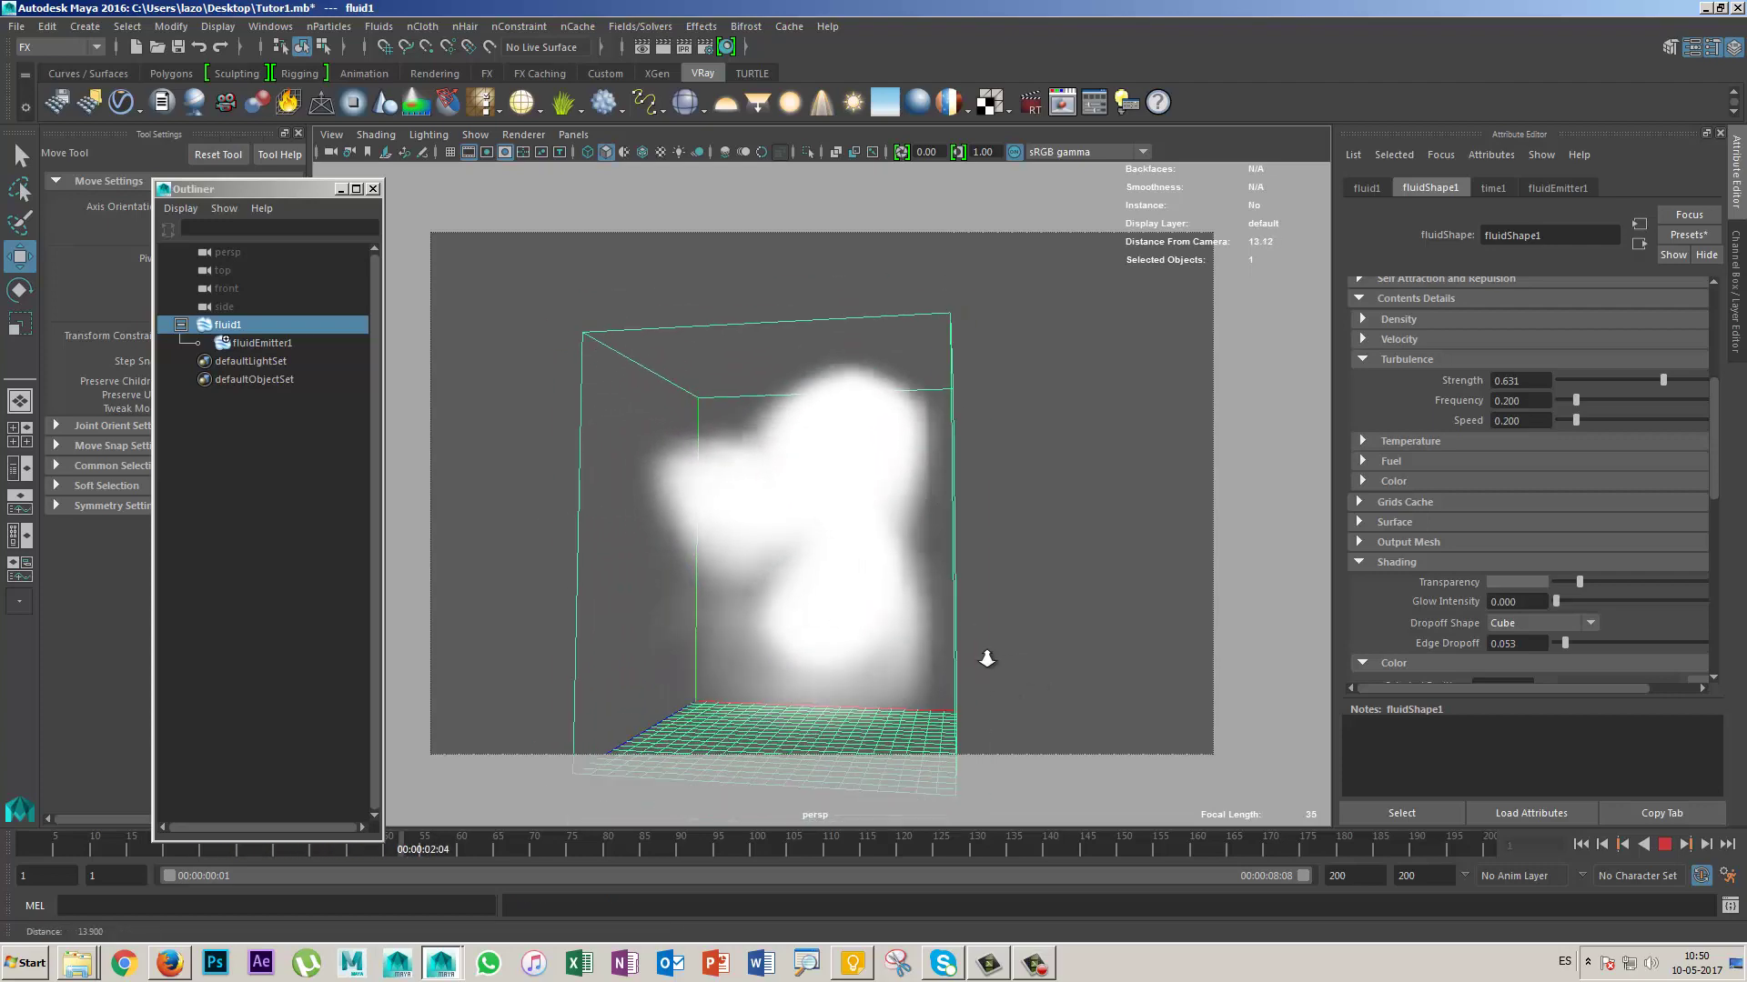
{"action": "left_click_drag", "start_coordinate": [1662, 380], "coordinate": [1710, 380]}
{"action": "left_click_drag", "start_coordinate": [1575, 420], "coordinate": [1624, 420]}
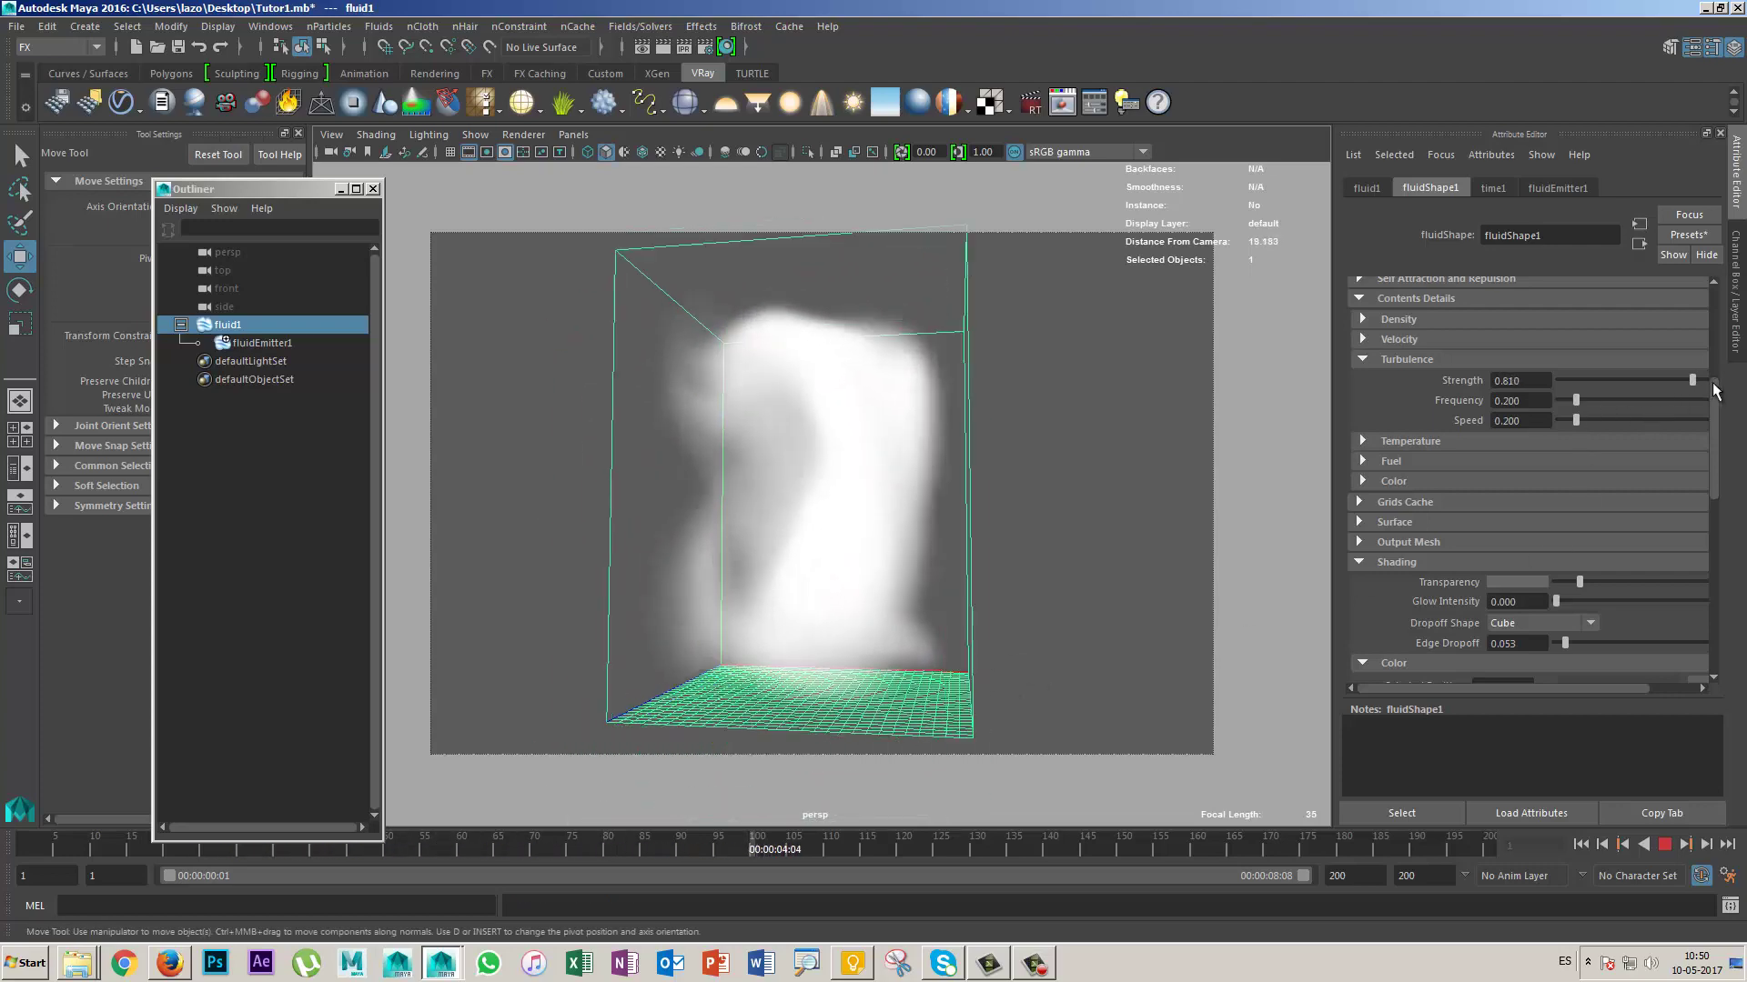
{"action": "left_click", "coordinate": [1581, 844]}
{"action": "scroll", "coordinate": [1692, 509], "scroll_direction": "up", "scroll_amount": 10}
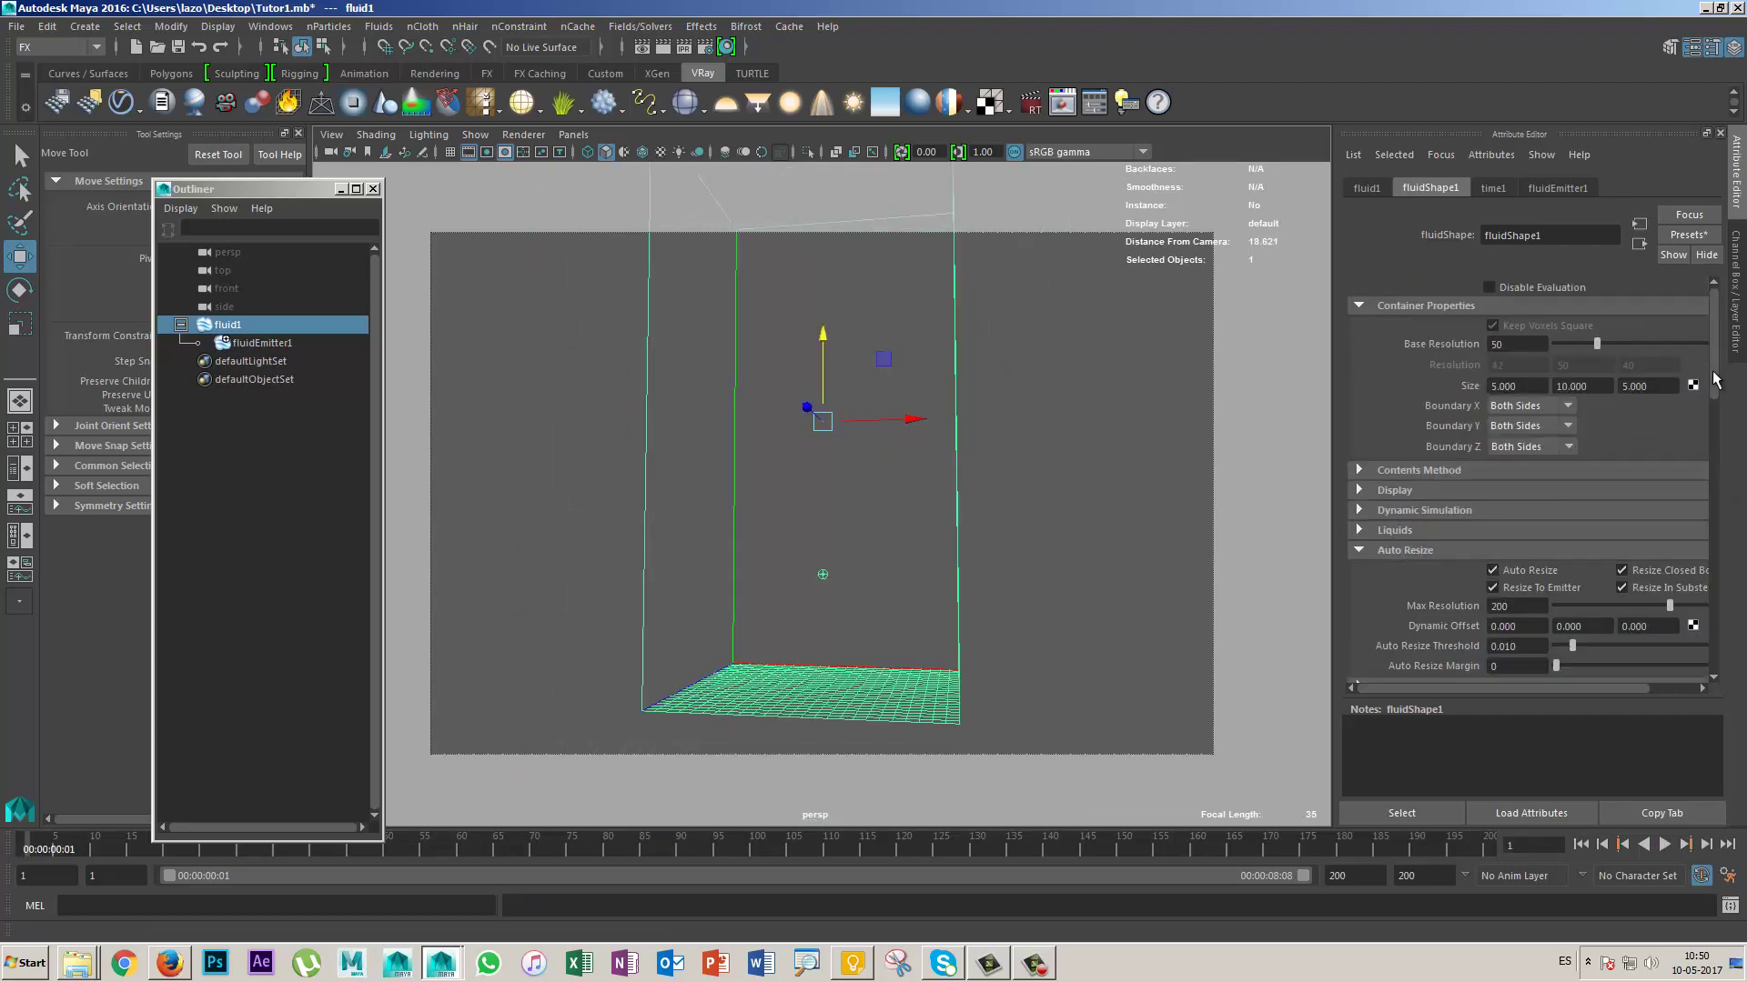
Step: Play the stronger-turbulence simulation through to frame 191
{"action": "scroll", "coordinate": [1714, 381], "scroll_direction": "down", "scroll_amount": 2}
{"action": "scroll", "coordinate": [1660, 400], "scroll_direction": "down", "scroll_amount": 3}
{"action": "scroll", "coordinate": [1714, 429], "scroll_direction": "down", "scroll_amount": 3}
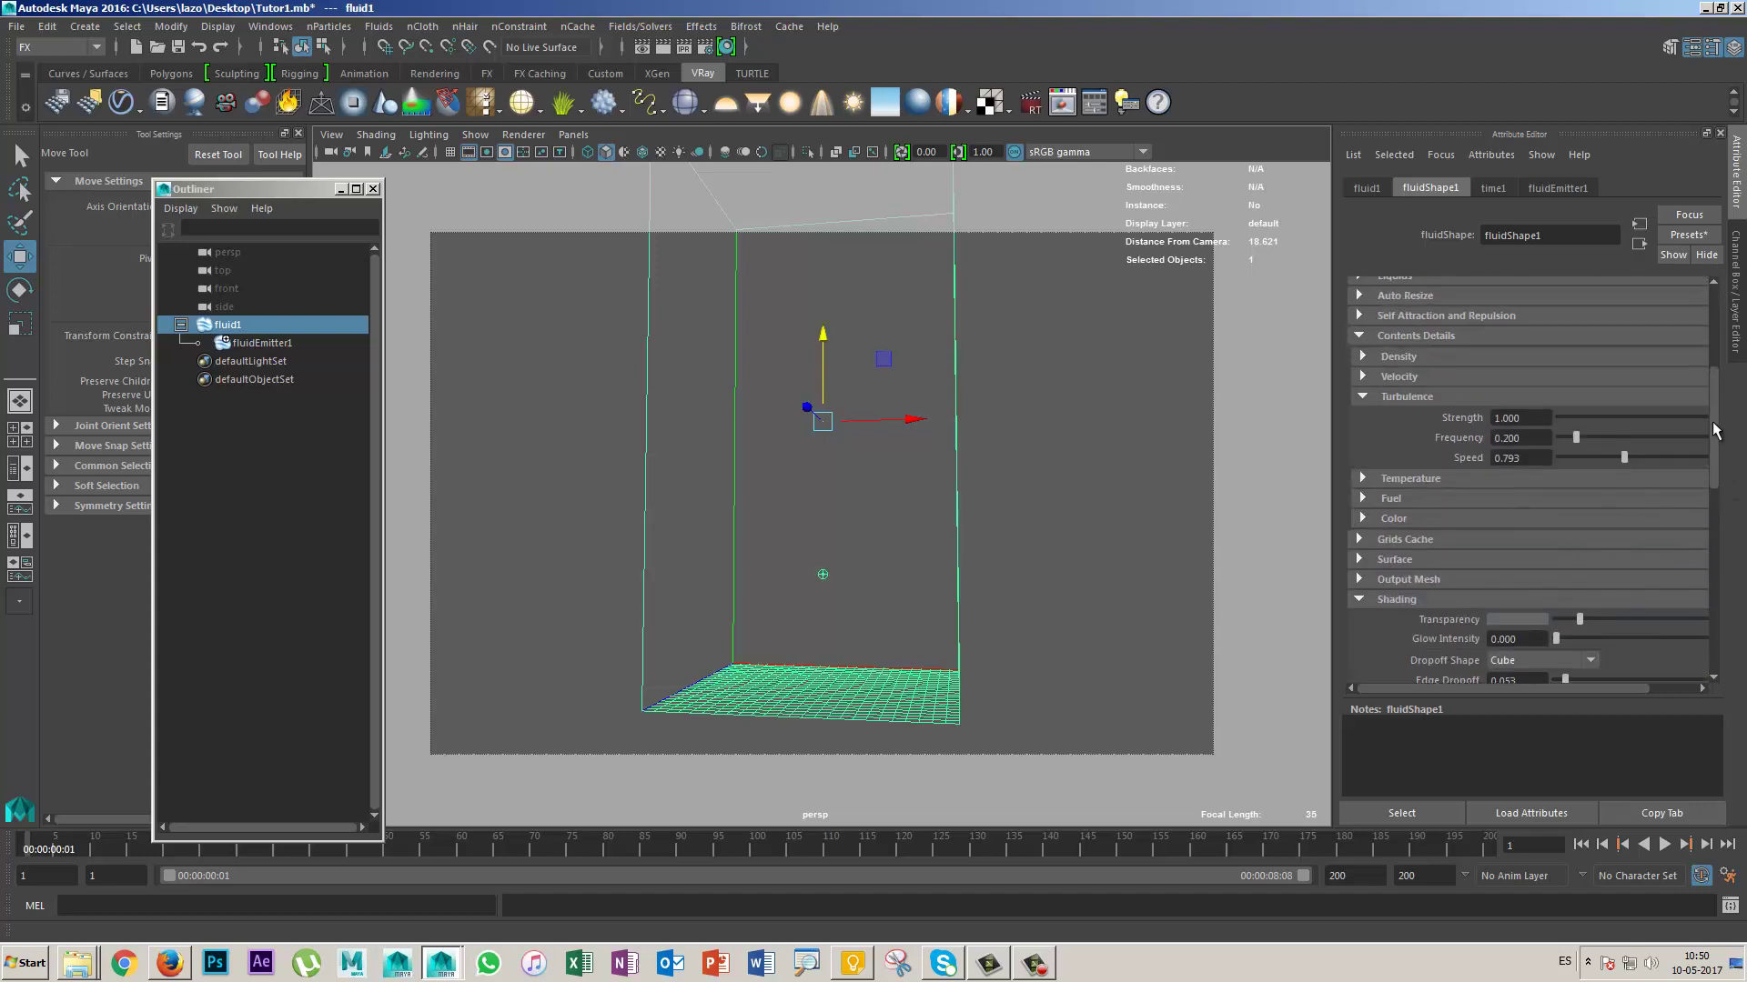
{"action": "left_click", "coordinate": [1663, 845]}
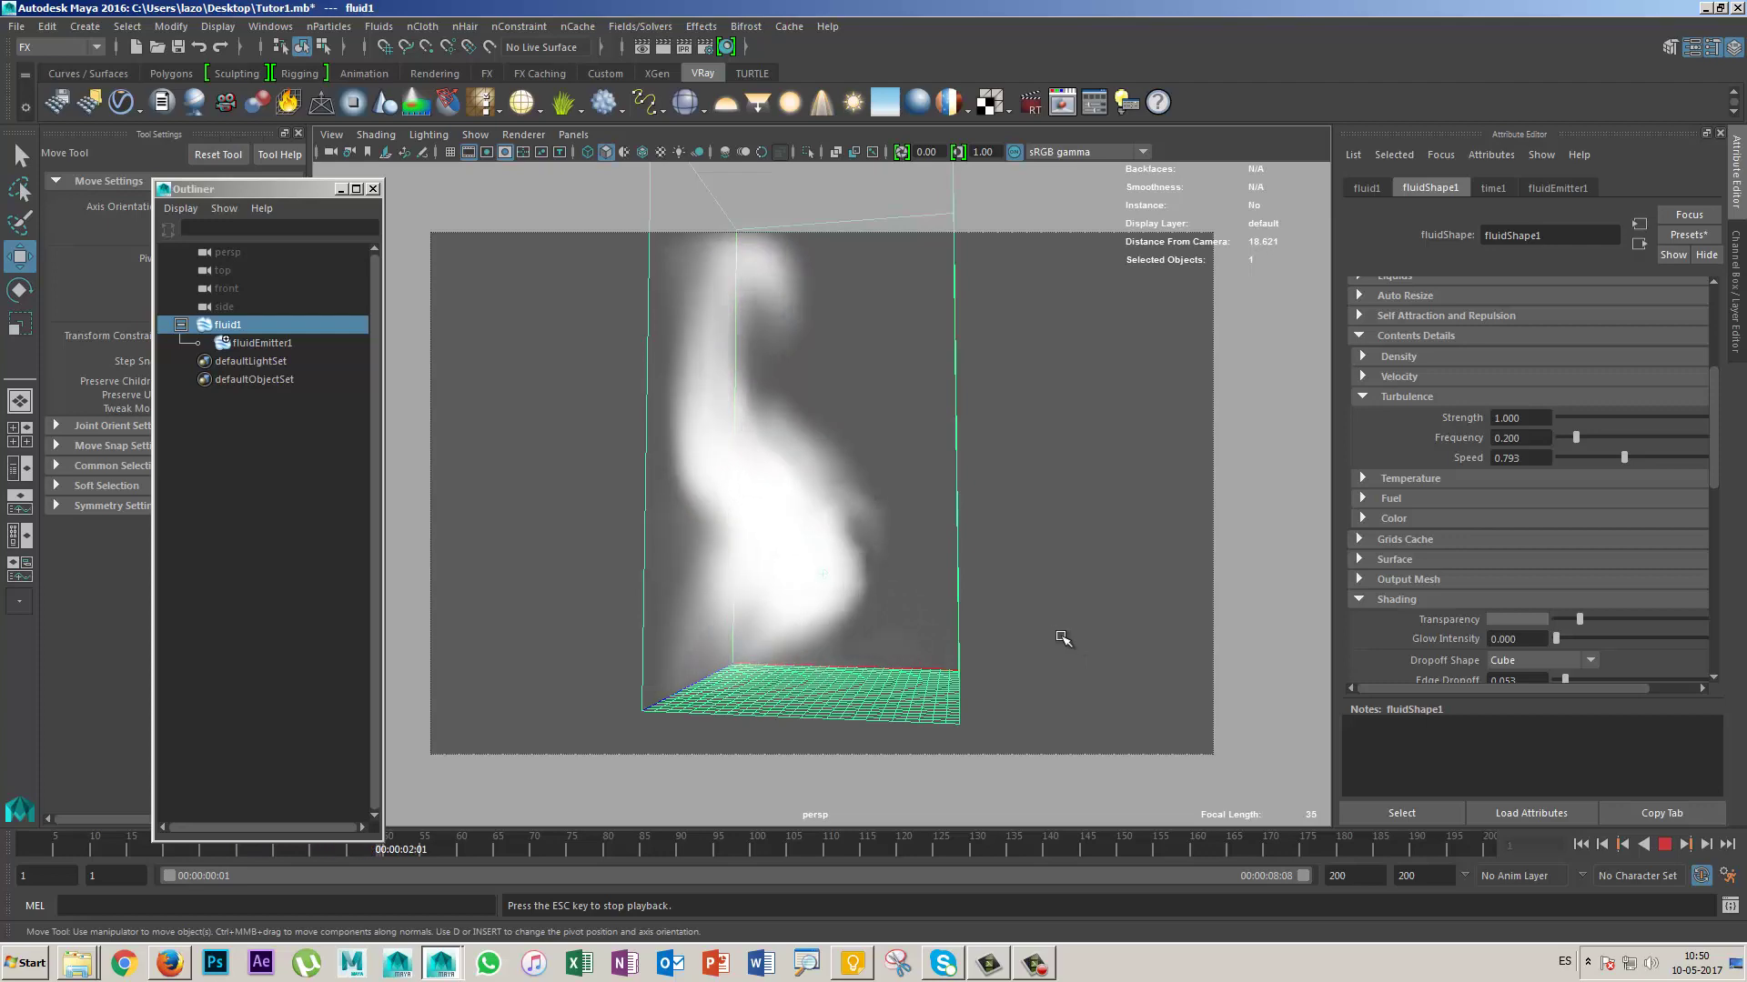
{"action": "left_click", "coordinate": [1668, 843]}
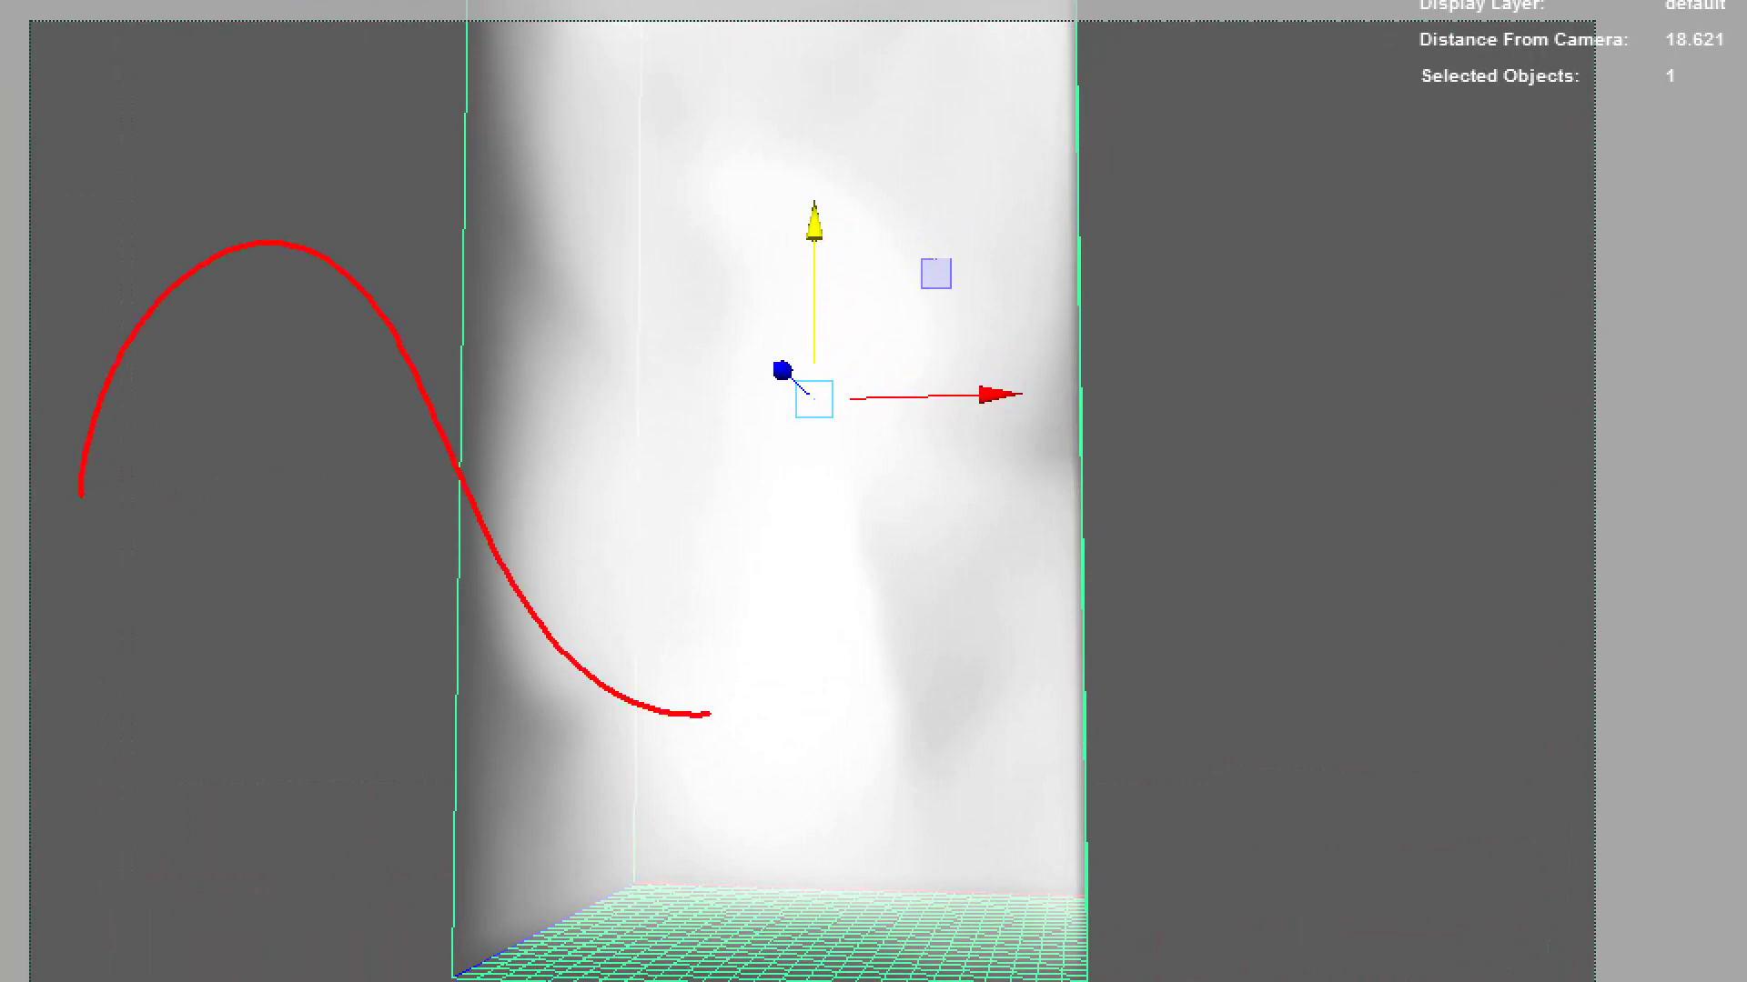
Step: Orbit around the container to inspect the turbulent smoke column
{"action": "left_click_drag", "start_coordinate": [81, 492], "coordinate": [967, 359]}
{"action": "left_click_drag", "start_coordinate": [18, 411], "coordinate": [1210, 435]}
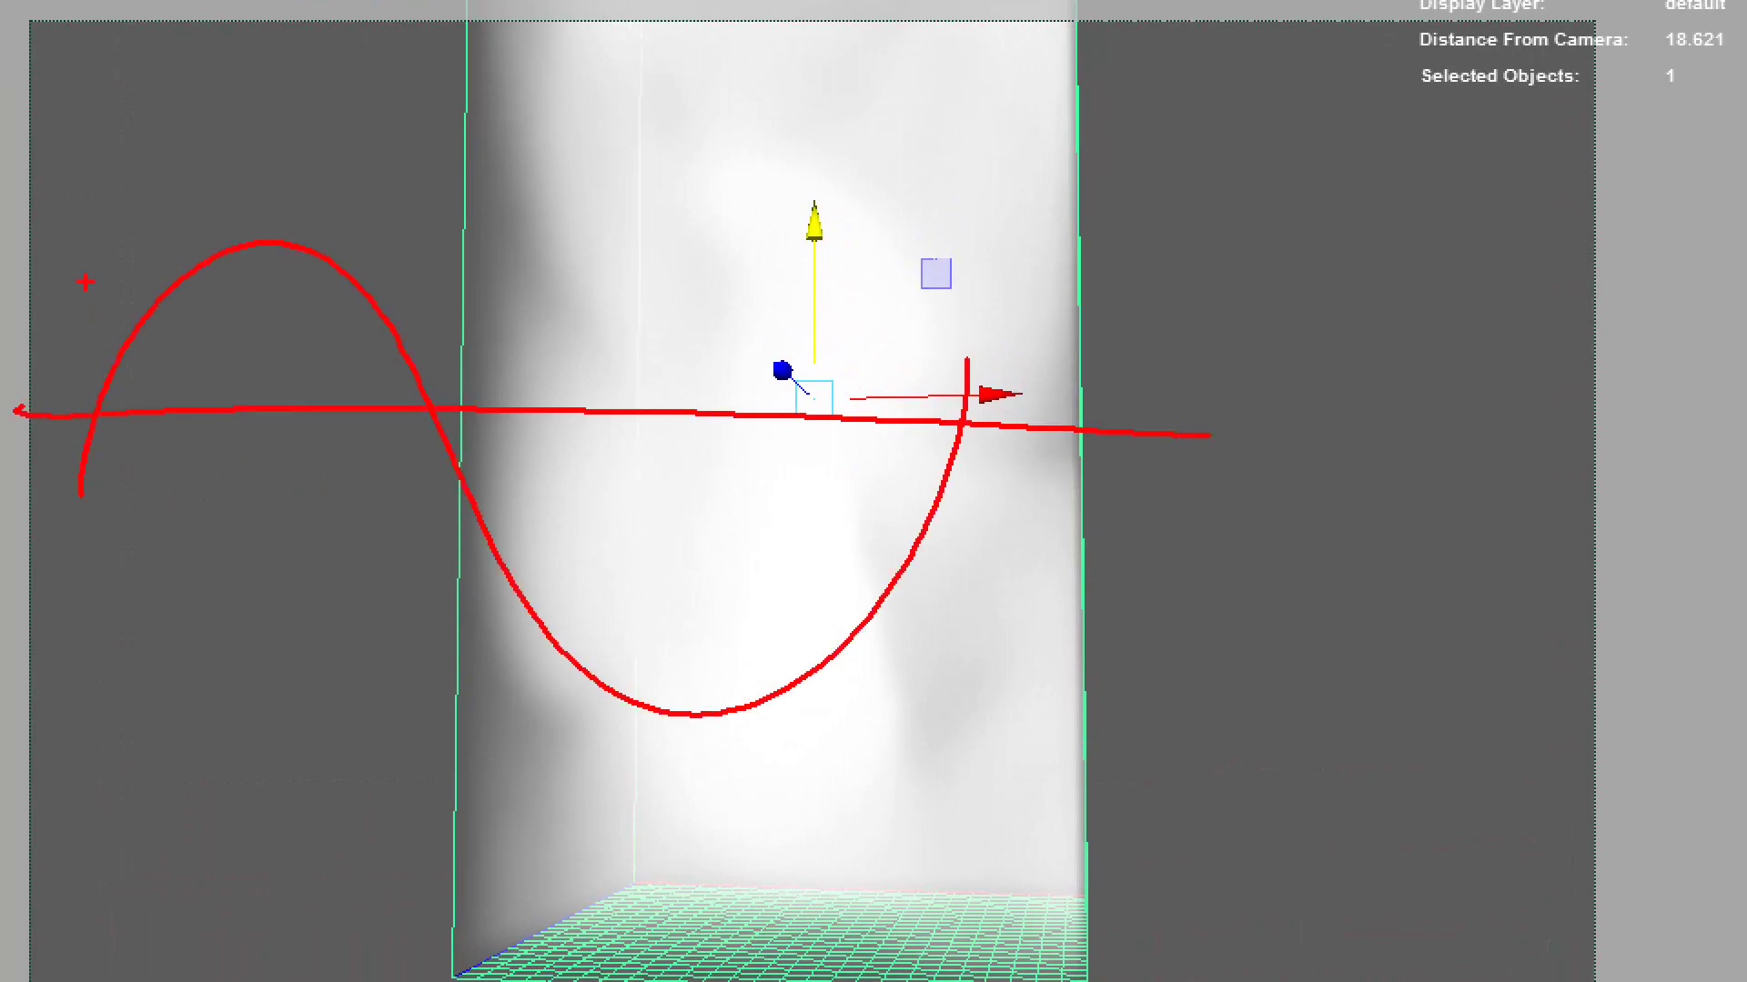
{"action": "left_click_drag", "start_coordinate": [82, 248], "coordinate": [137, 665]}
{"action": "left_click_drag", "start_coordinate": [997, 286], "coordinate": [972, 637]}
{"action": "left_click_drag", "start_coordinate": [762, 122], "coordinate": [755, 180]}
{"action": "left_click_drag", "start_coordinate": [725, 109], "coordinate": [851, 98]}
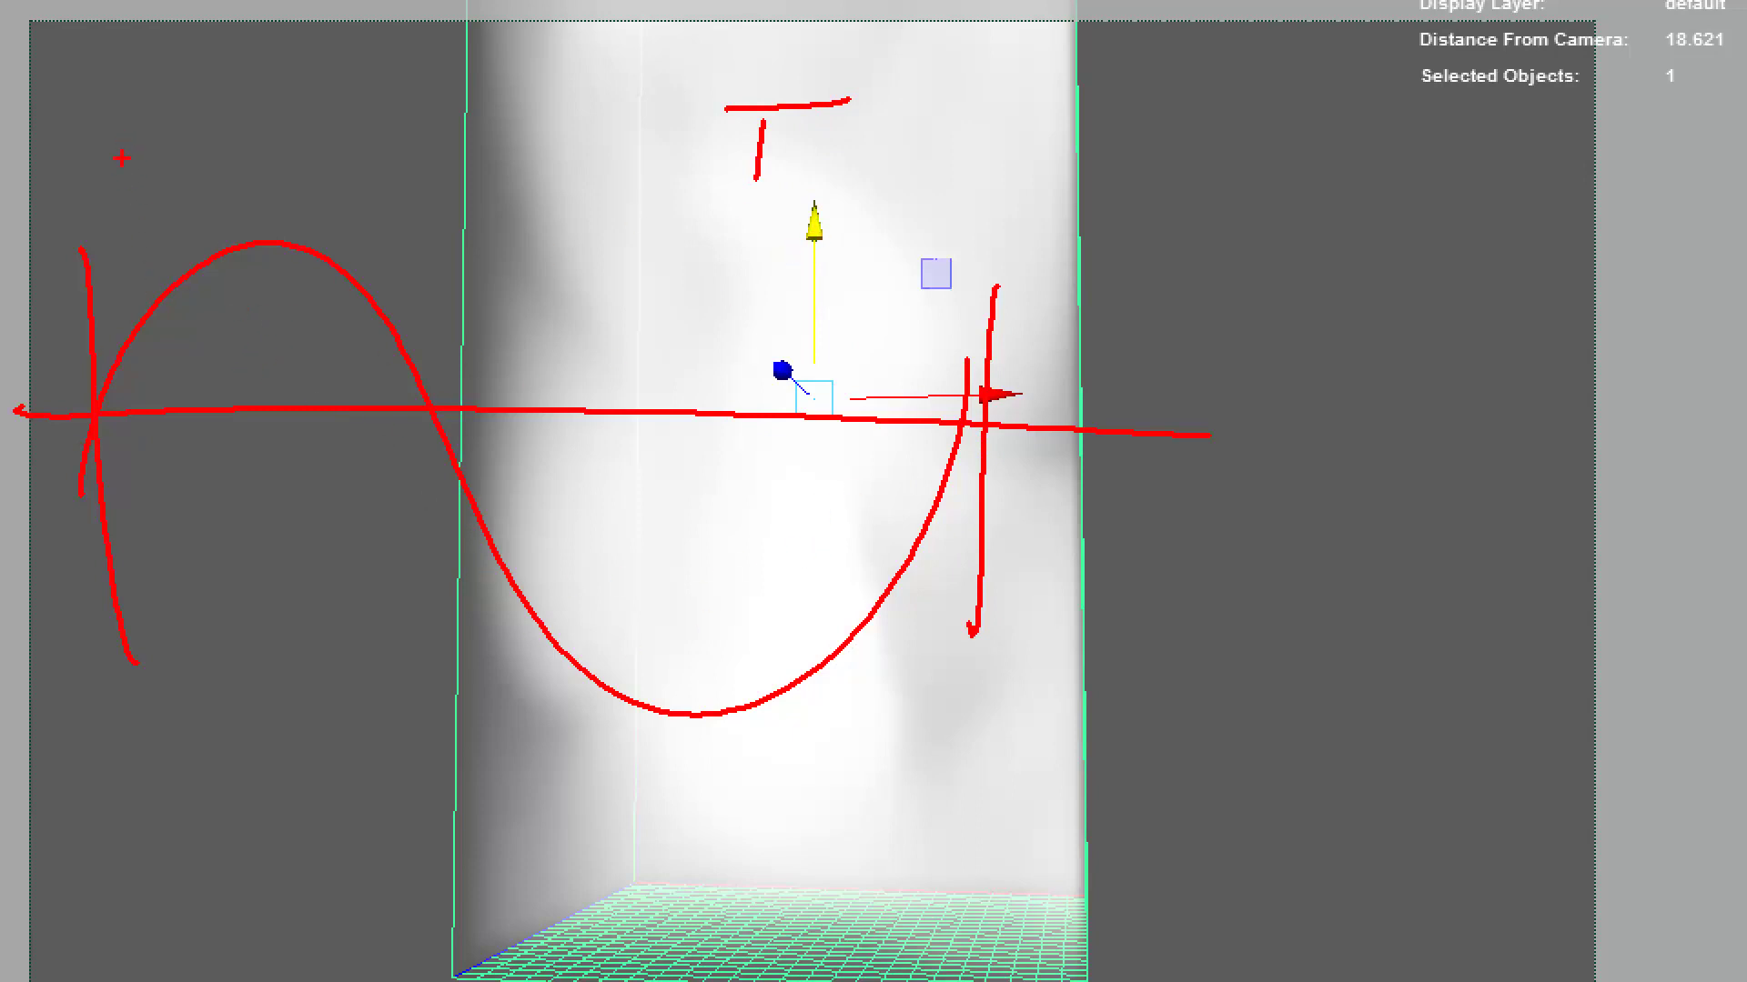
{"action": "mouse_move", "coordinate": [138, 468]}
{"action": "left_mouse_down"}
{"action": "mouse_move", "coordinate": [273, 237]}
{"action": "mouse_move", "coordinate": [251, 582]}
{"action": "left_mouse_up"}
{"action": "mouse_move", "coordinate": [518, 289]}
{"action": "left_mouse_down"}
{"action": "mouse_move", "coordinate": [937, 409]}
{"action": "mouse_move", "coordinate": [688, 530]}
{"action": "left_mouse_up"}
{"action": "left_click_drag", "start_coordinate": [270, 397], "coordinate": [292, 382]}
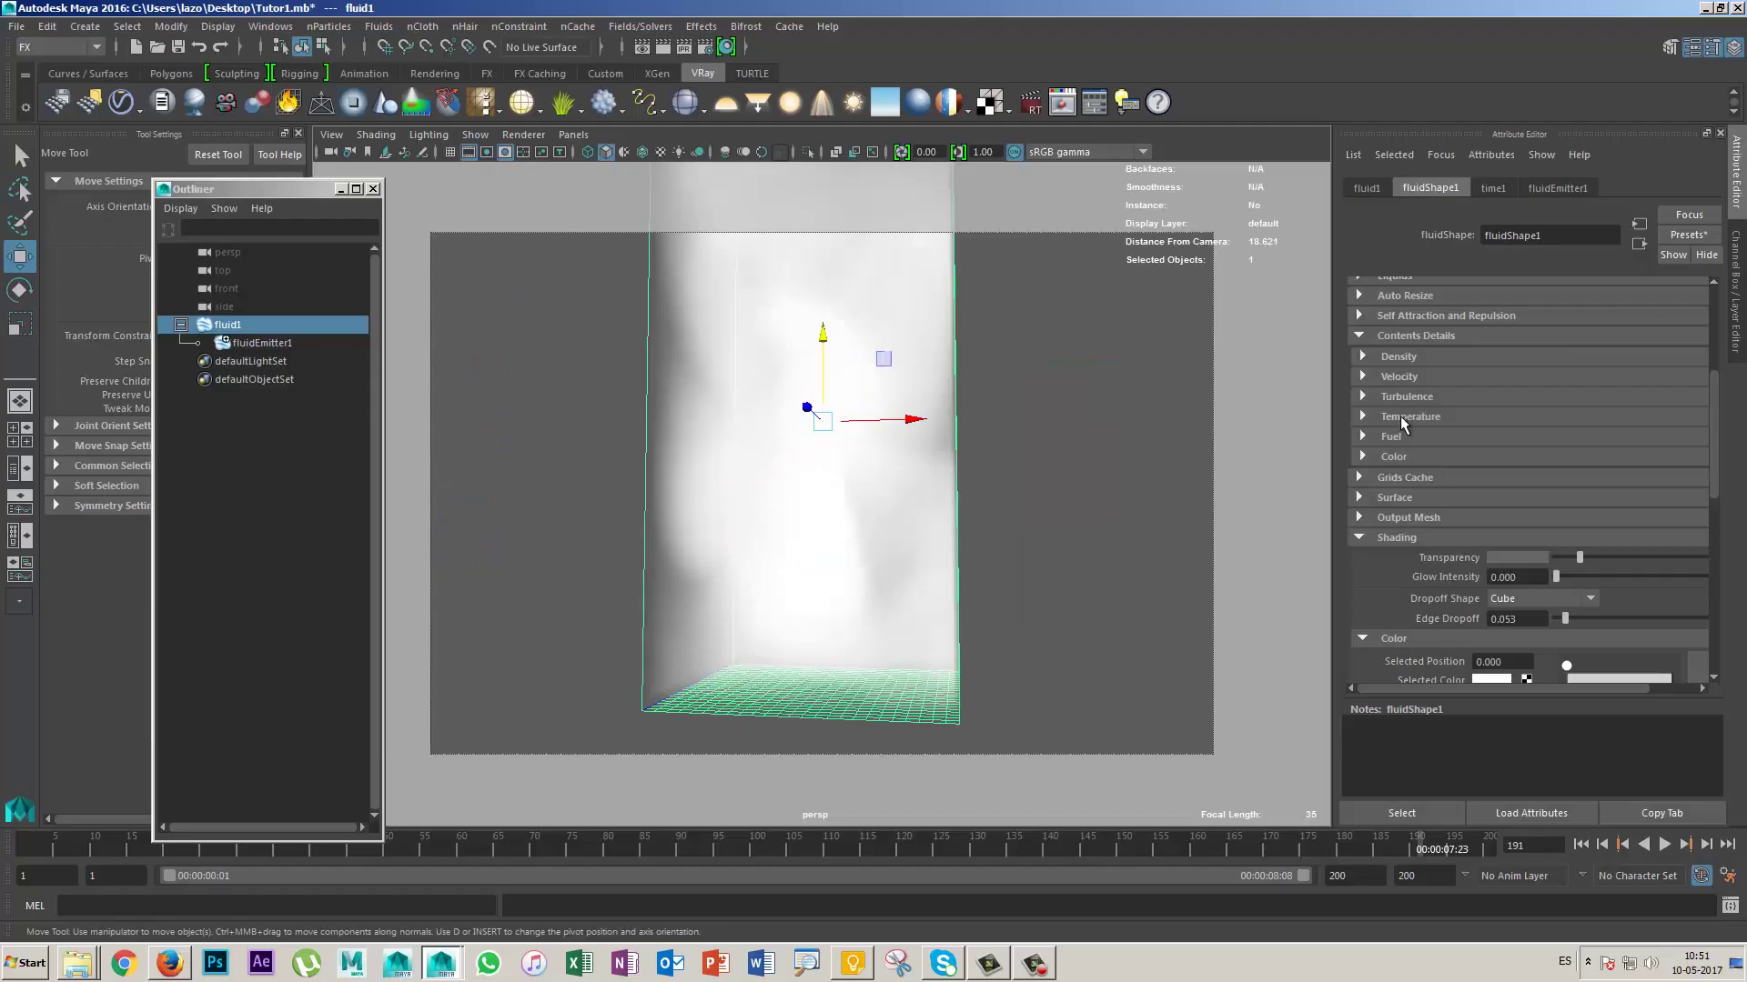
Step: Toggle the Contents Details and Fuel sections, then show Temperature (Scale 1.000, Buoyancy 3.000)
{"action": "left_click", "coordinate": [1413, 416]}
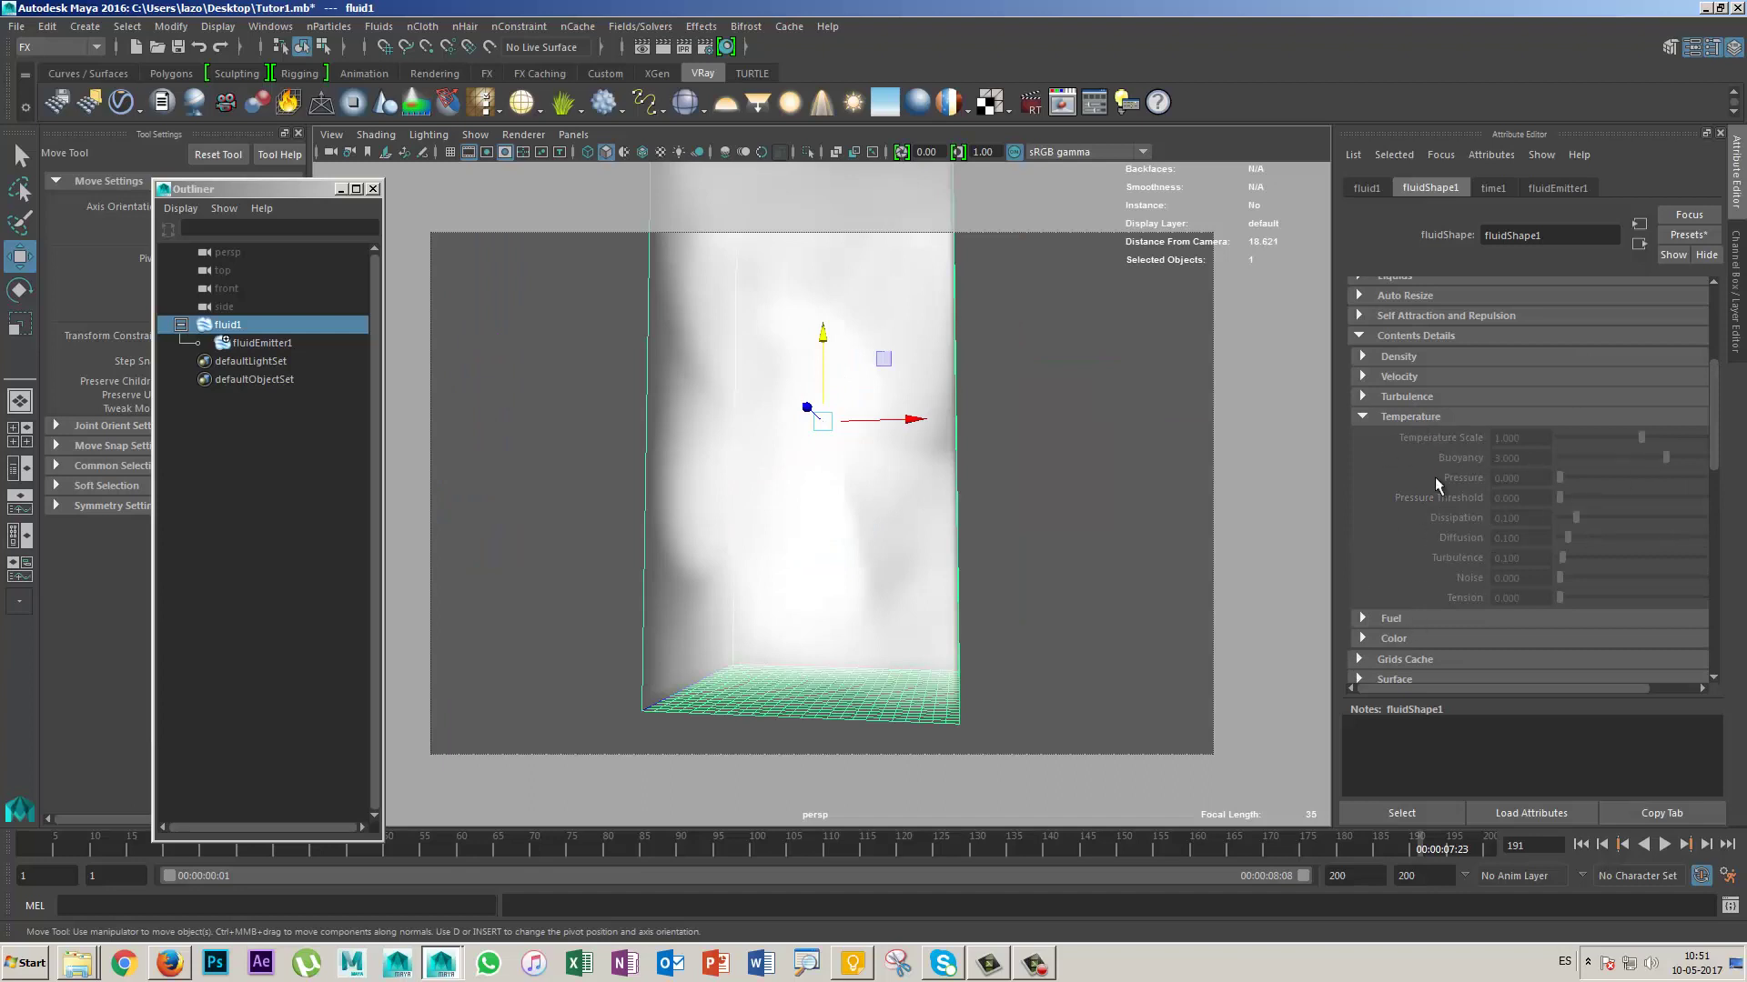
{"action": "left_click", "coordinate": [1434, 419]}
{"action": "left_click", "coordinate": [1417, 438]}
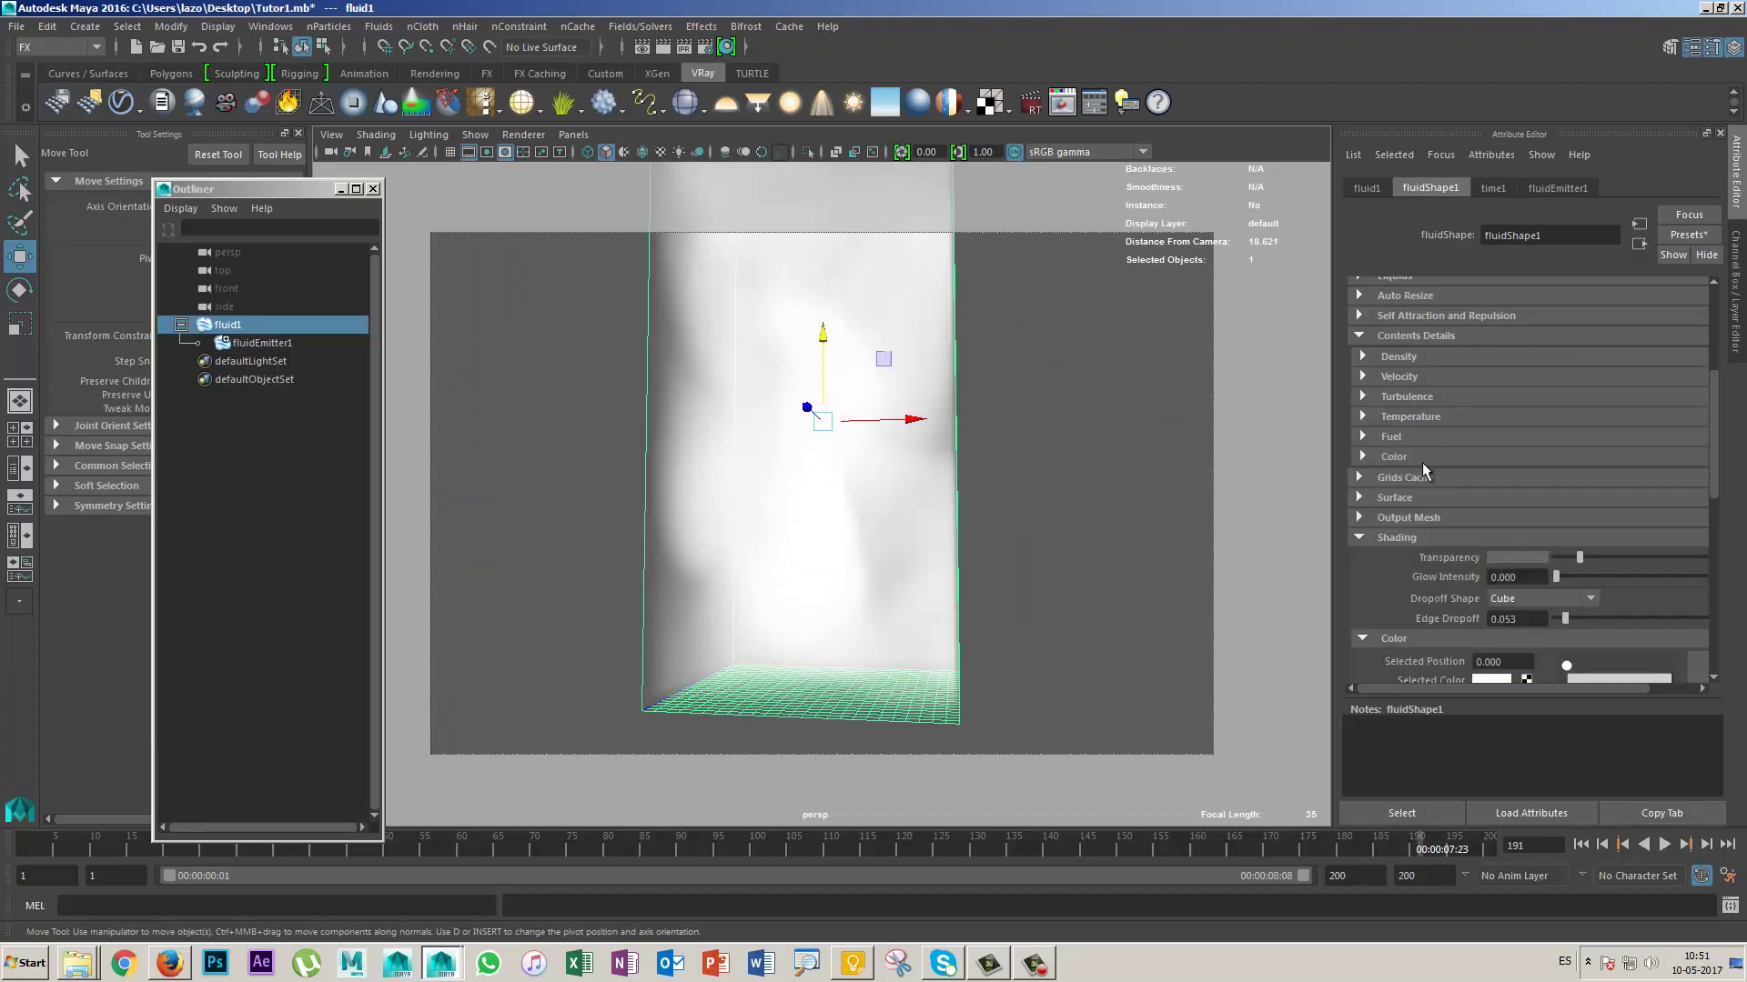
{"action": "left_click", "coordinate": [1410, 336]}
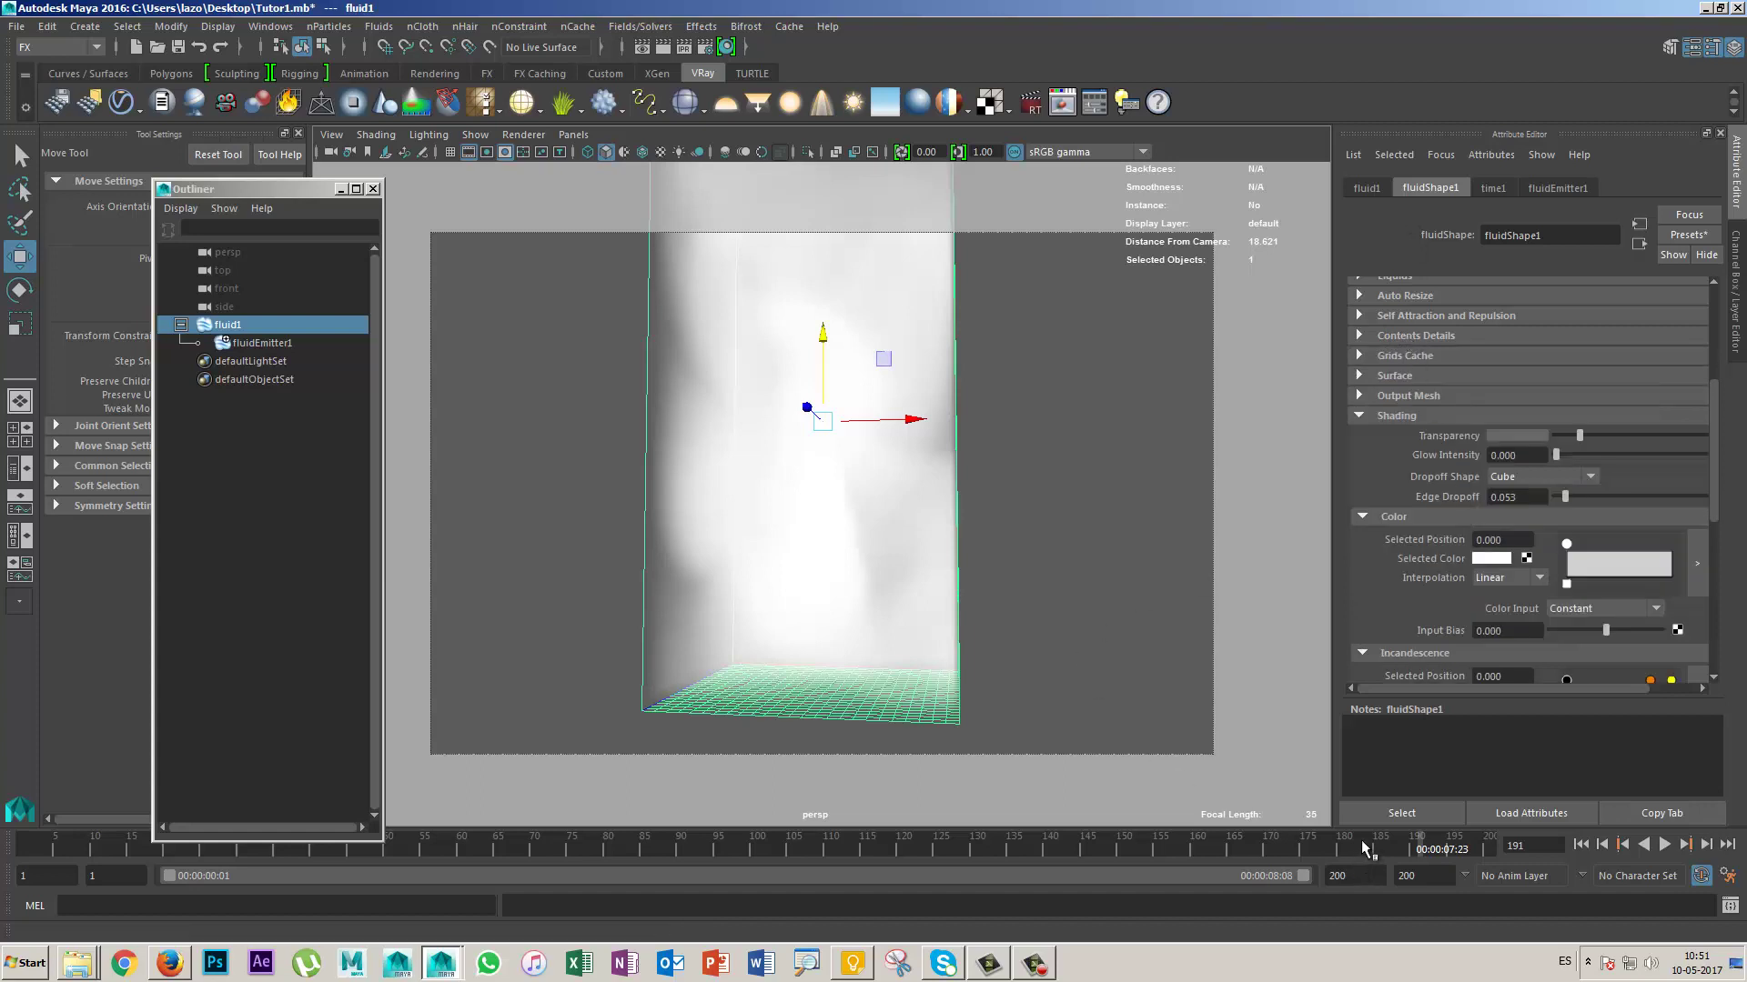
{"action": "left_click", "coordinate": [1410, 335]}
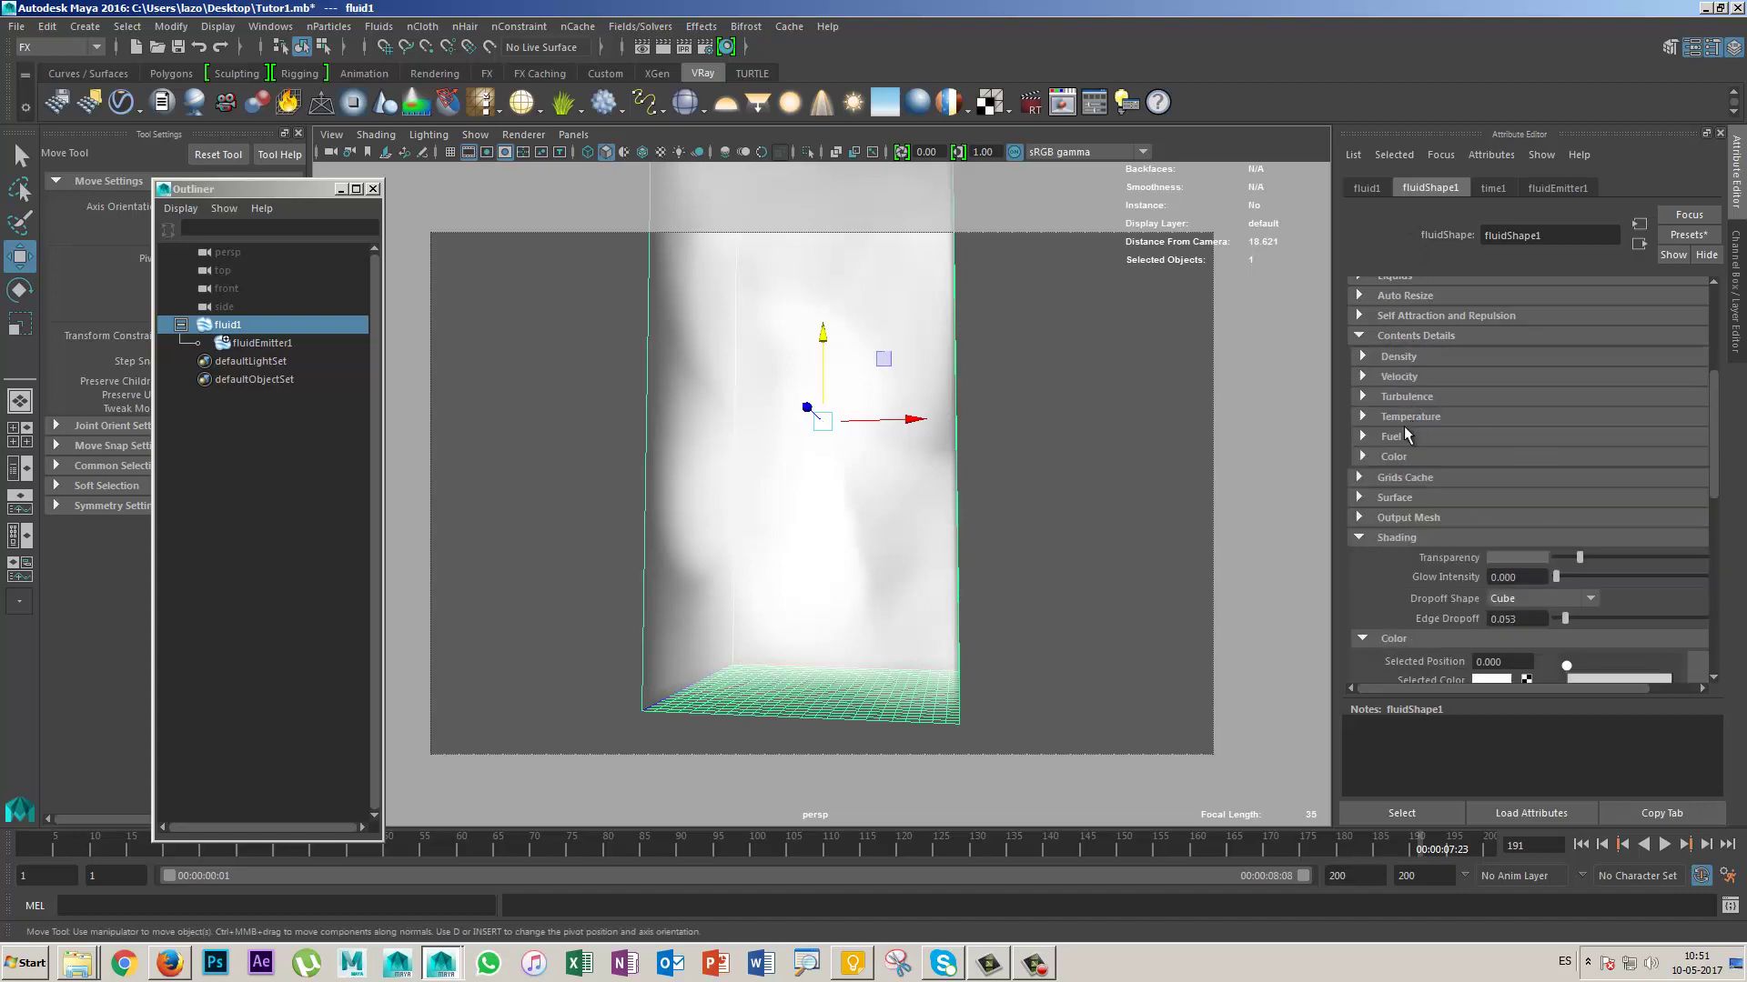
{"action": "left_click", "coordinate": [1412, 421]}
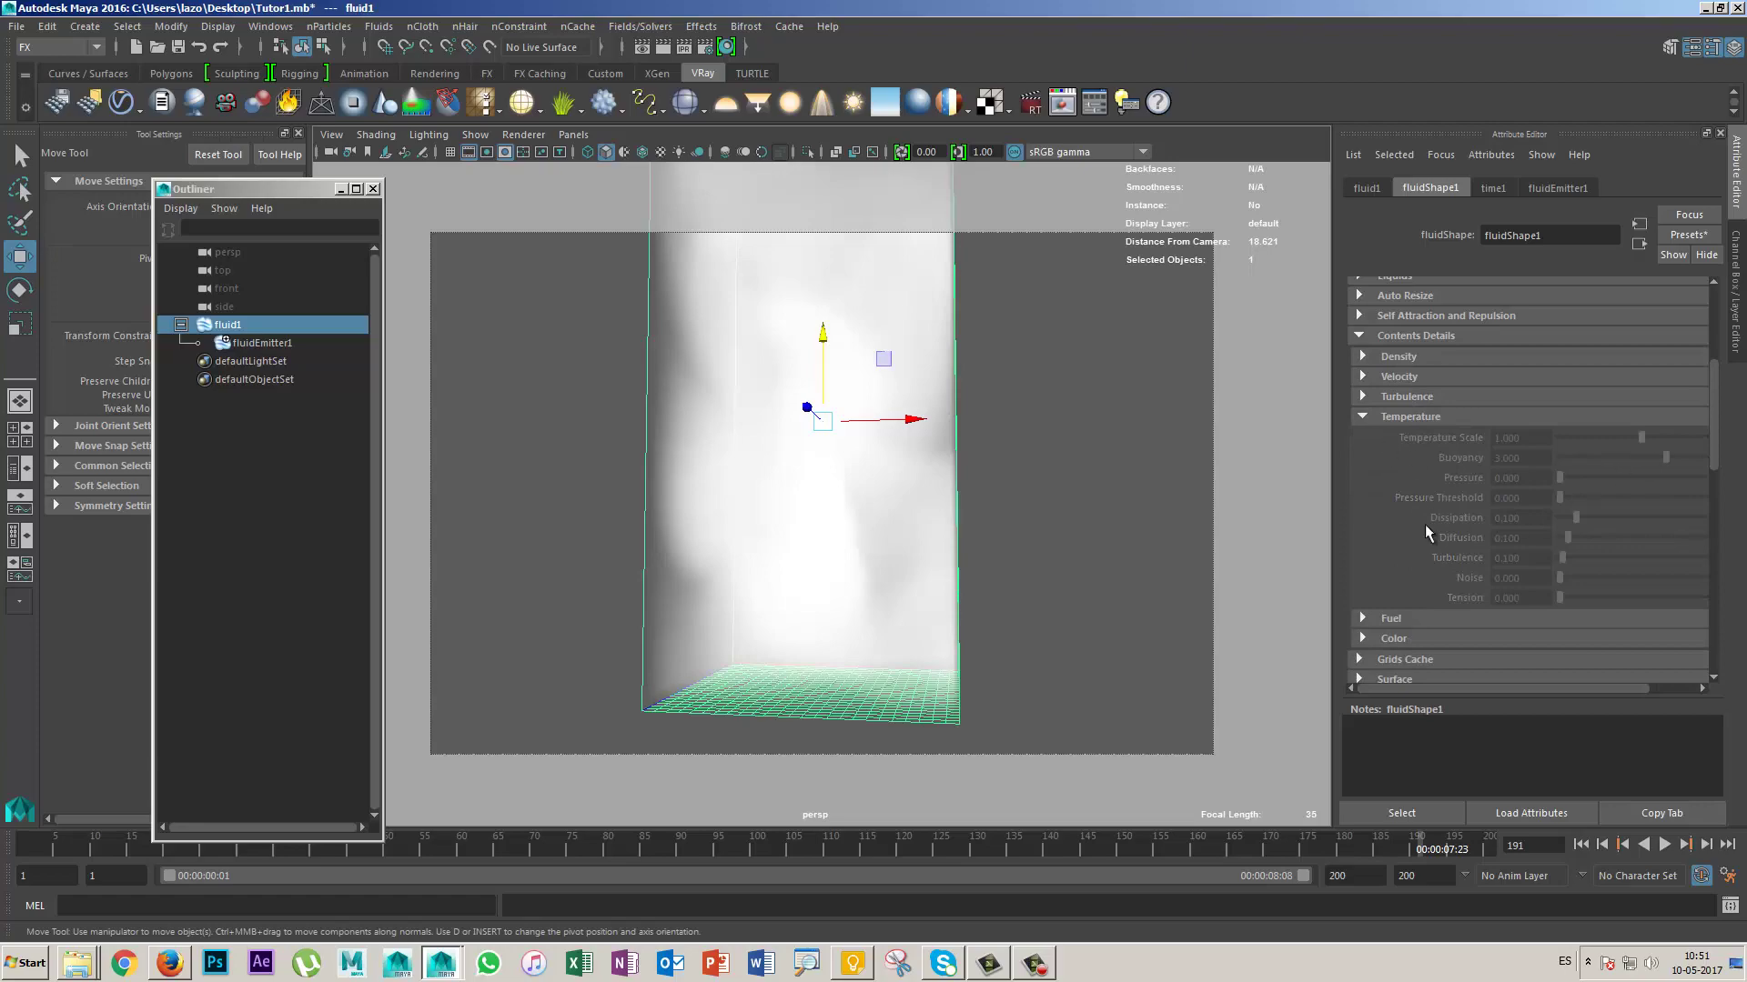